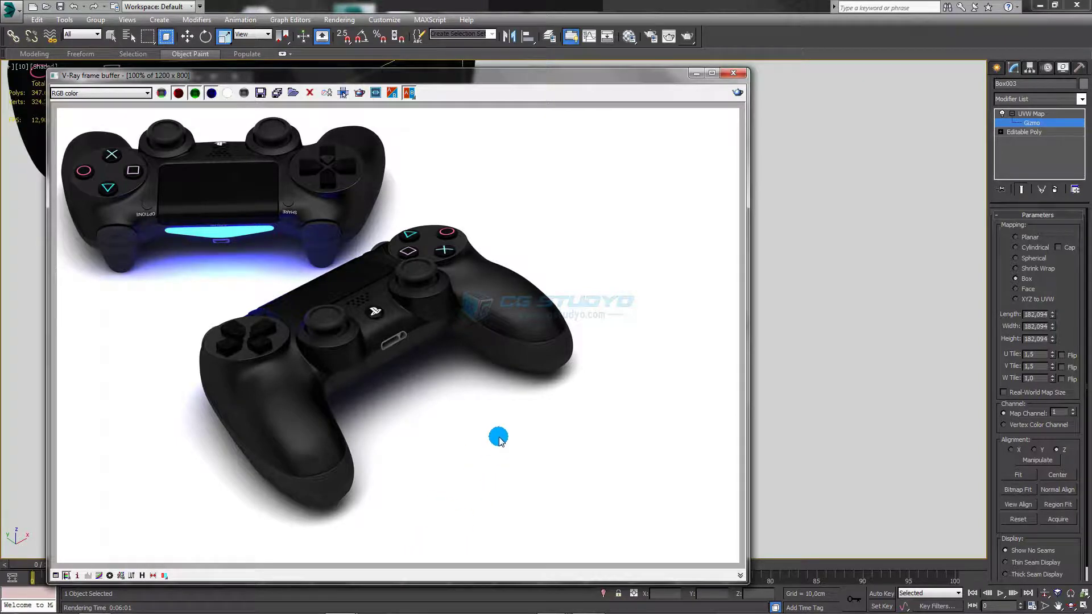
# Step: Zoom into the finished V-Ray render, minimize the frame buffer and activate Select and Move
pyautogui.scroll(1, 392, 347)
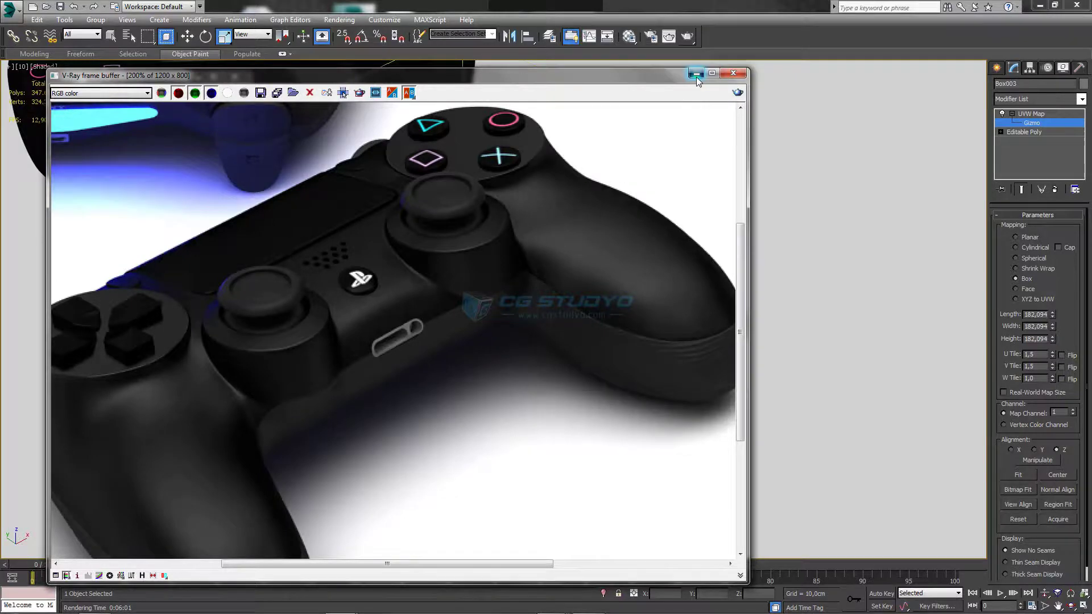
pyautogui.click(696, 74)
pyautogui.click(187, 36)
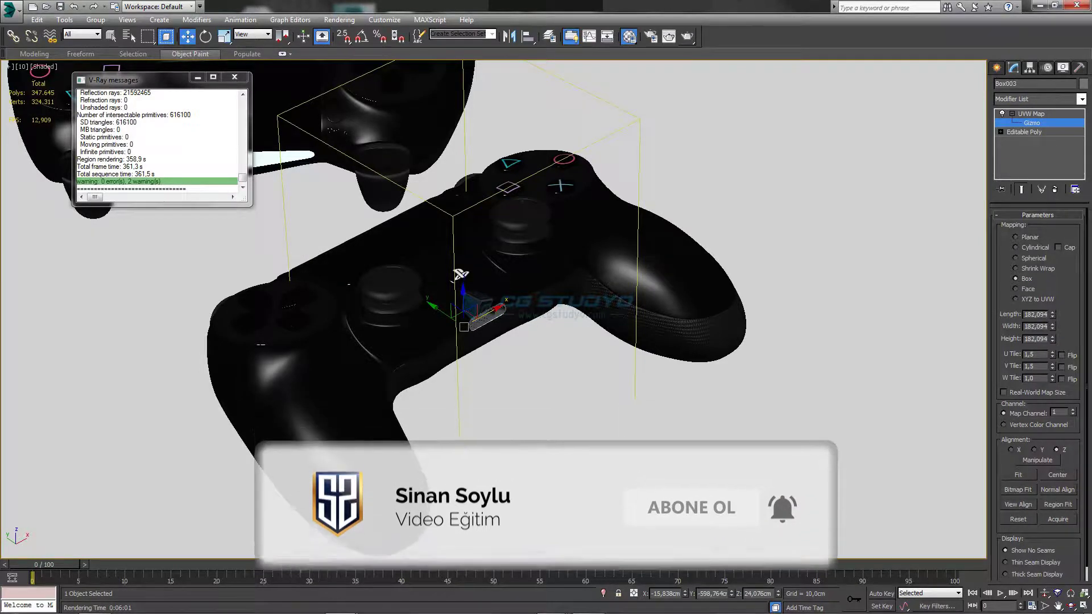
# Step: Raise the controller body material's grid01 (1).jpg bump amount from 15 to 20
pyautogui.press('m')
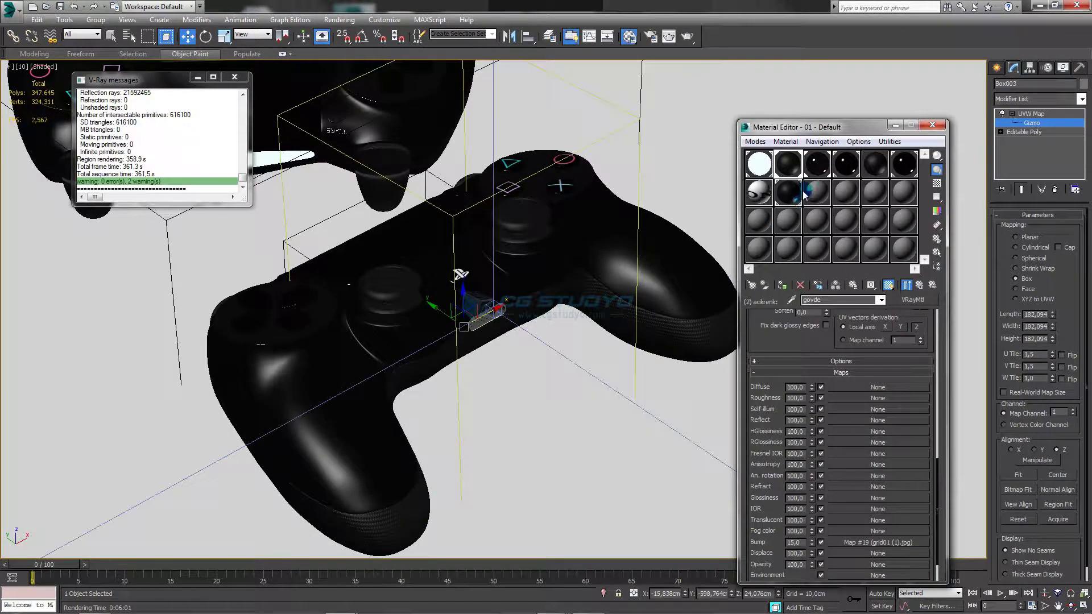
pyautogui.click(402, 531)
pyautogui.click(843, 366)
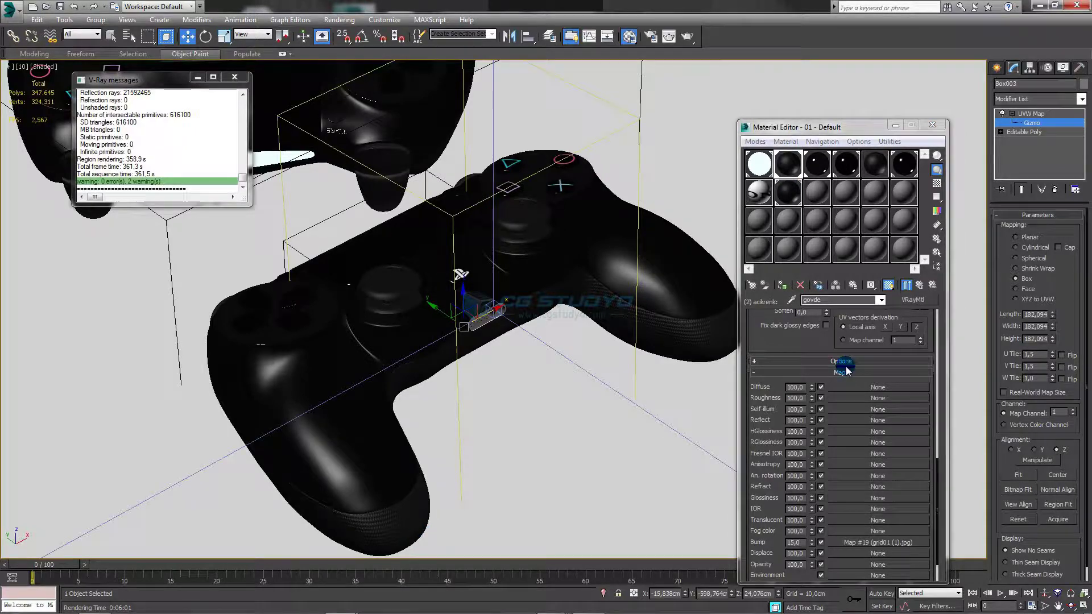
pyautogui.click(888, 542)
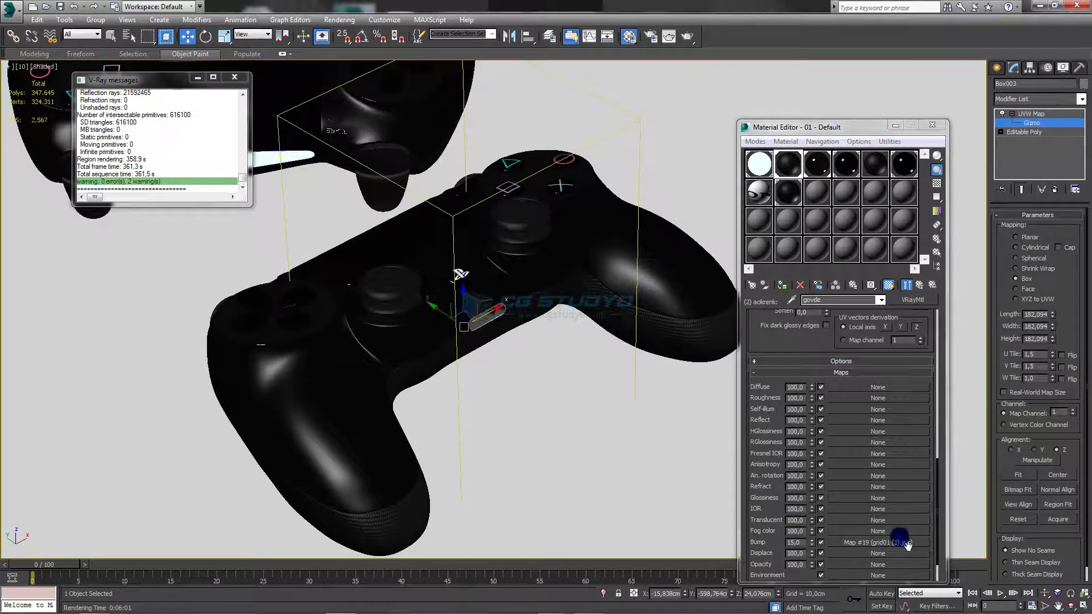
pyautogui.click(907, 285)
pyautogui.click(801, 542)
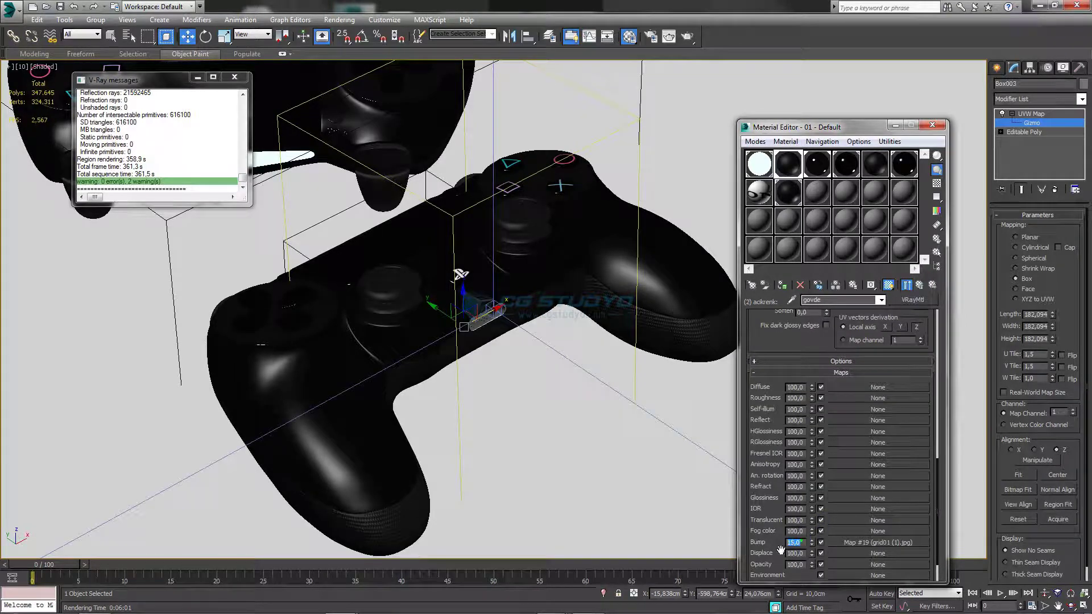
pyautogui.write('20')
pyautogui.press('Return')
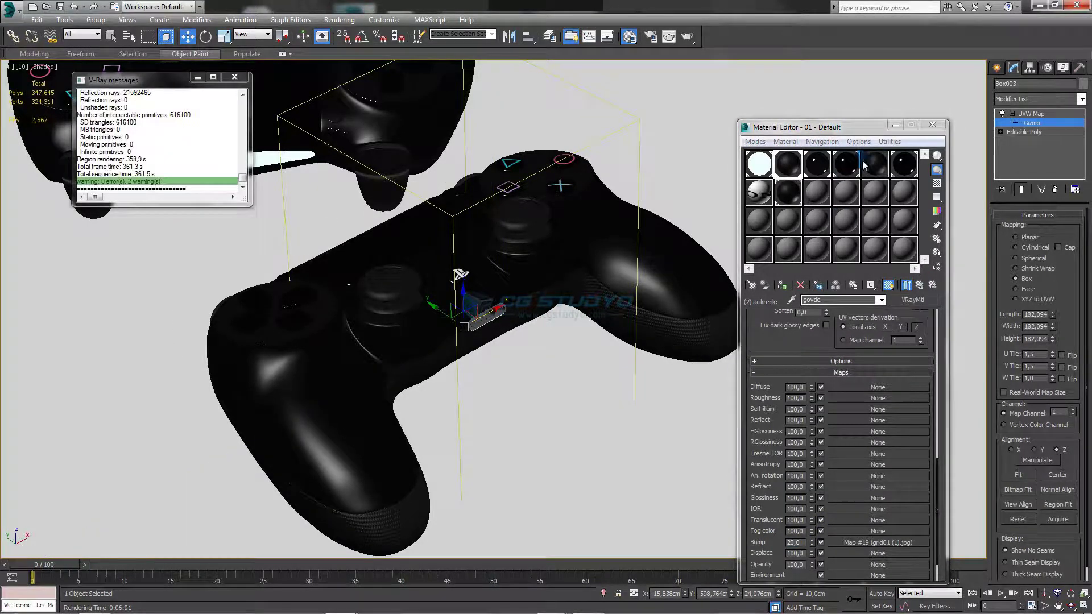
pyautogui.click(932, 124)
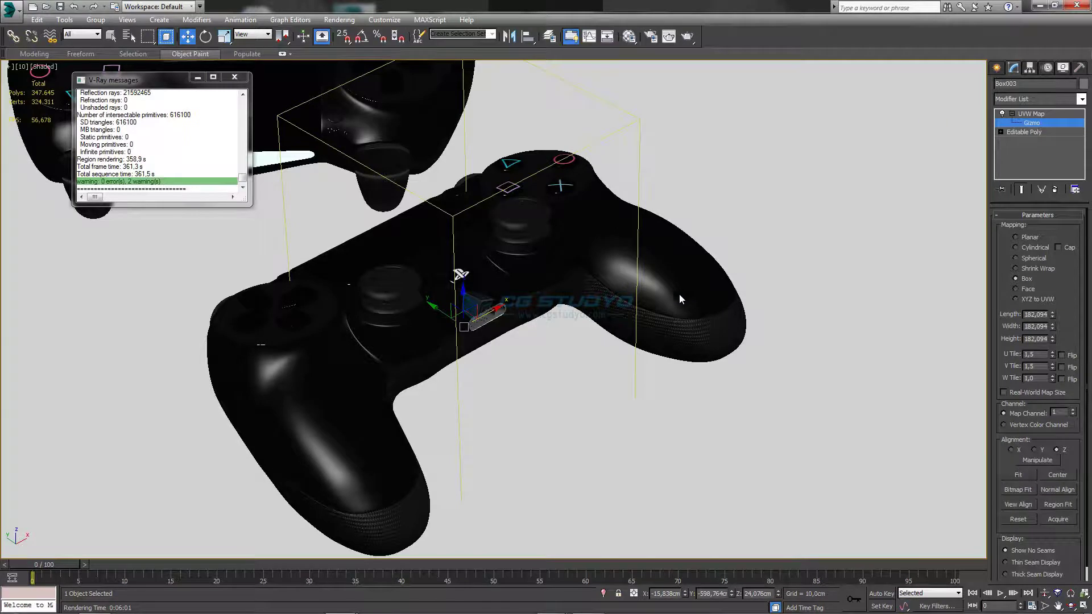
pyautogui.click(533, 361)
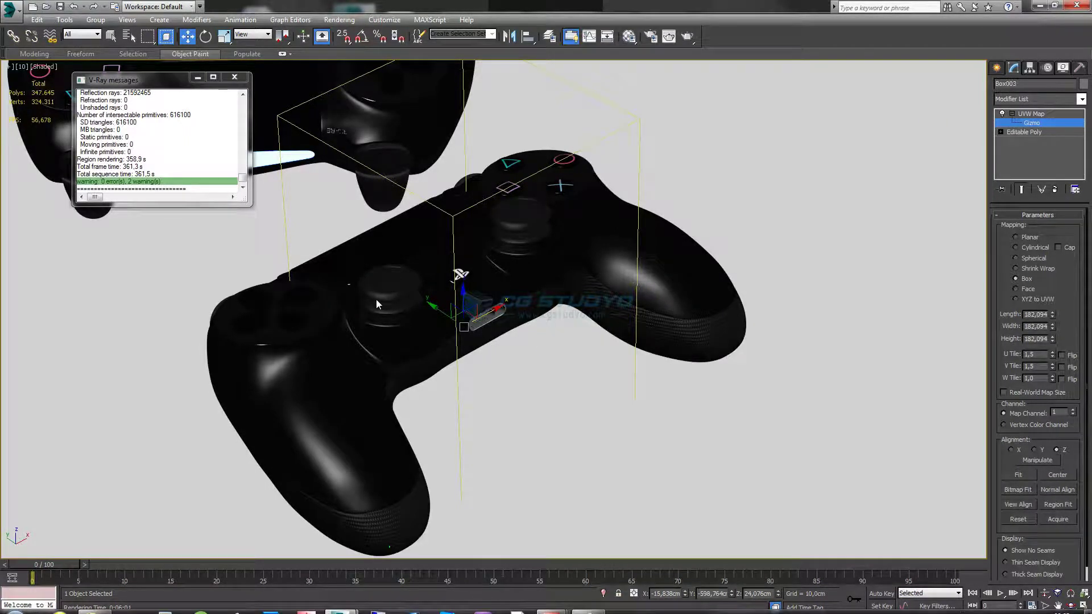
pyautogui.moveTo(338, 603)
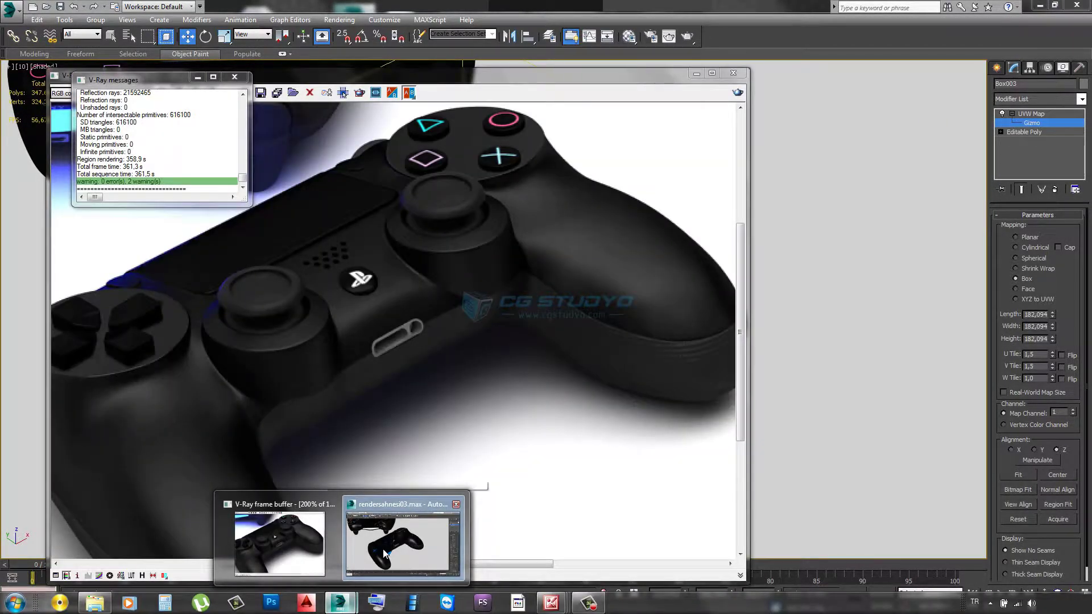
pyautogui.click(383, 548)
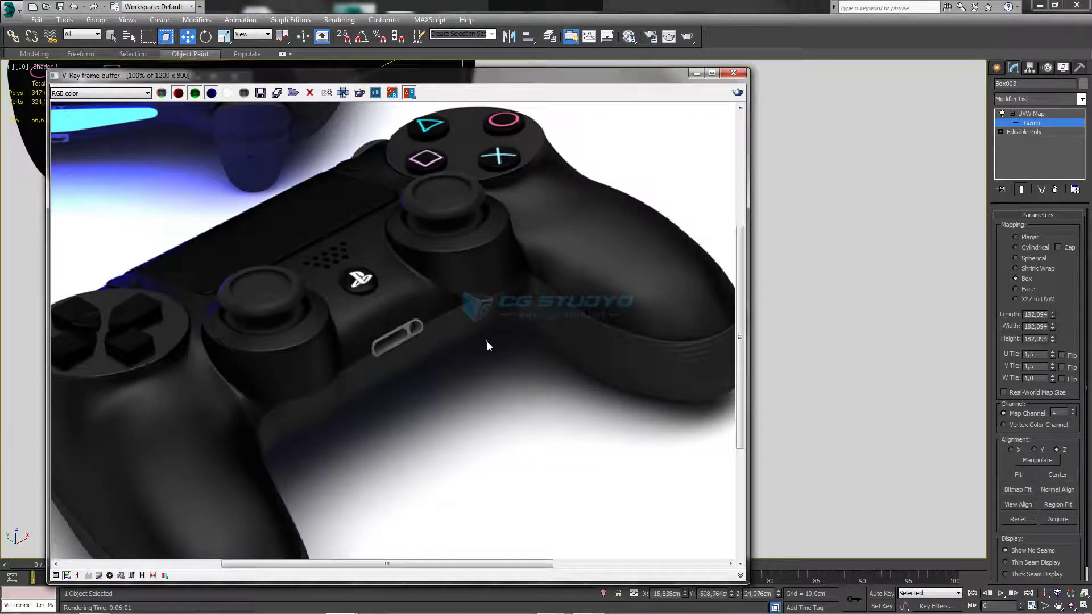
pyautogui.scroll(-2, 487, 341)
pyautogui.scroll(3, 462, 311)
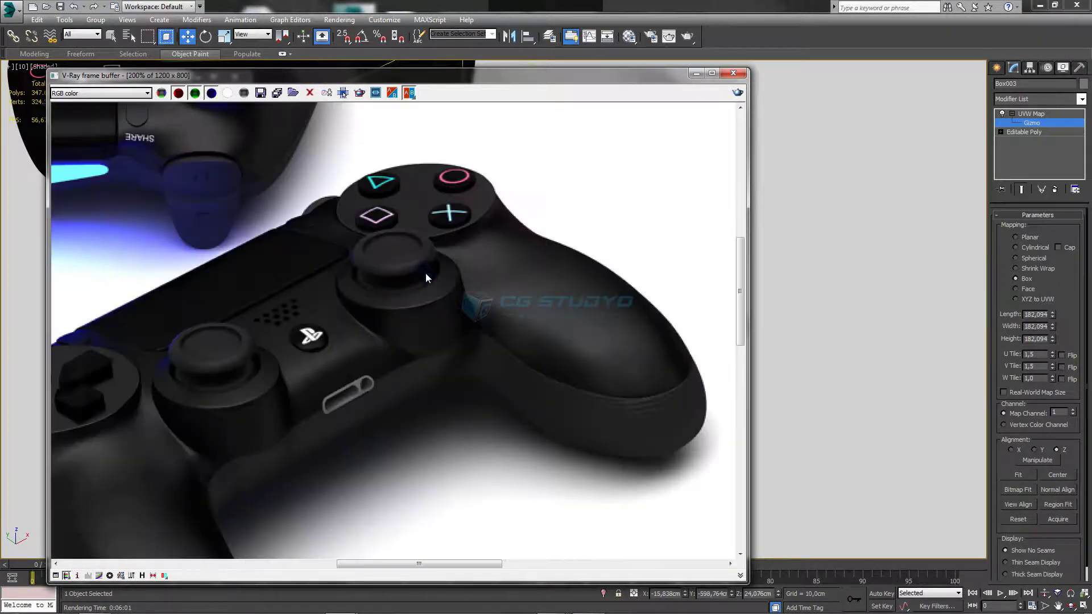
pyautogui.scroll(3, 425, 273)
pyautogui.scroll(-2, 423, 268)
pyautogui.scroll(-1, 423, 268)
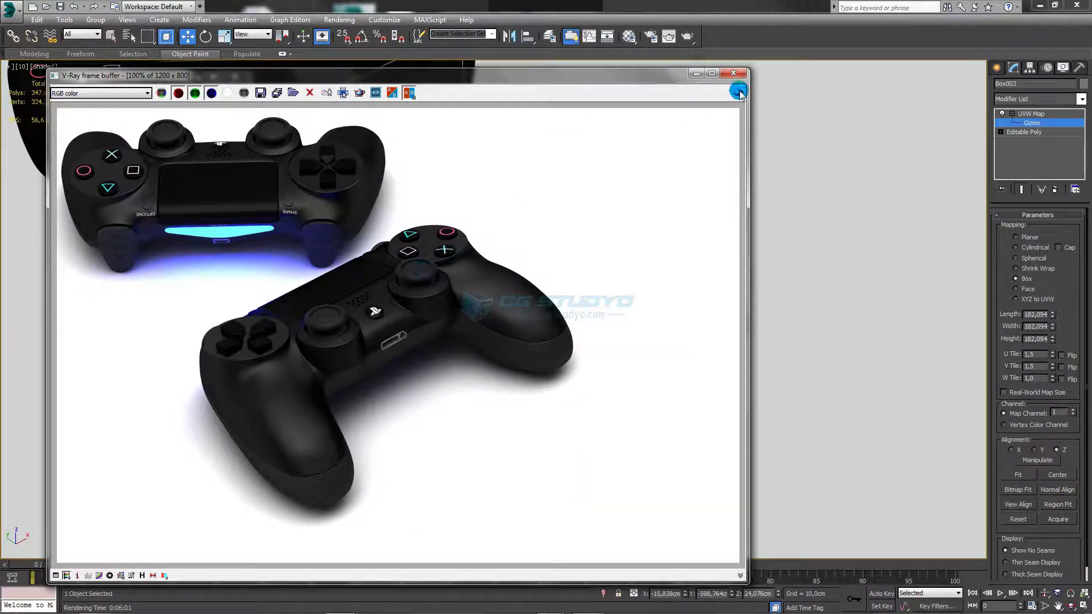
pyautogui.click(728, 73)
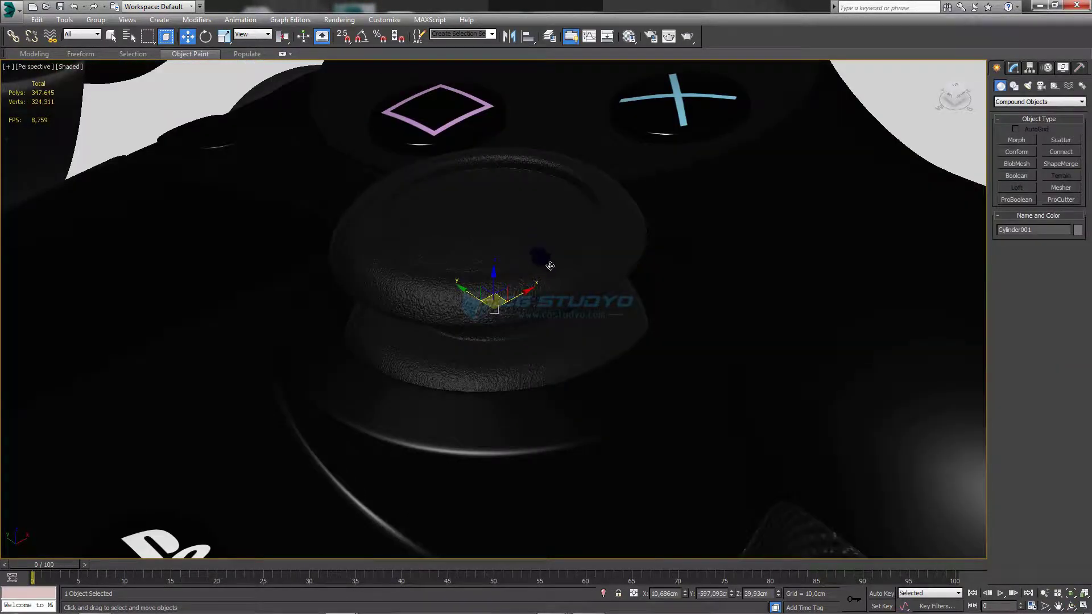
# Step: Select the right thumbstick Cylinder001 and inspect its material's bump map
pyautogui.moveTo(532, 286); pyautogui.dragTo(544, 312, button='middle')
pyautogui.scroll(2, 544, 312)
pyautogui.scroll(-3, 544, 312)
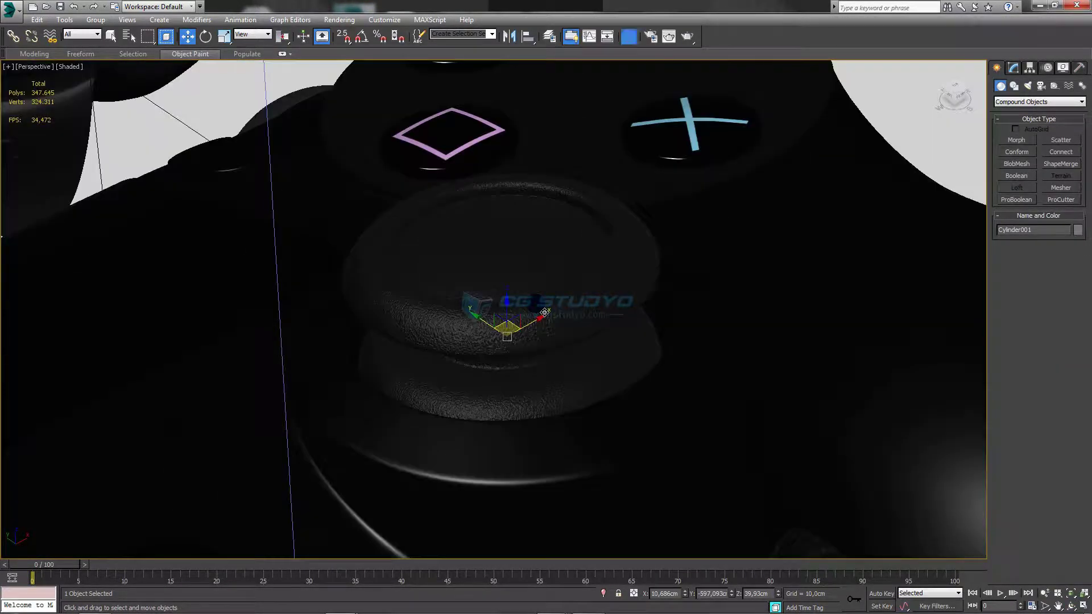
pyautogui.press('m')
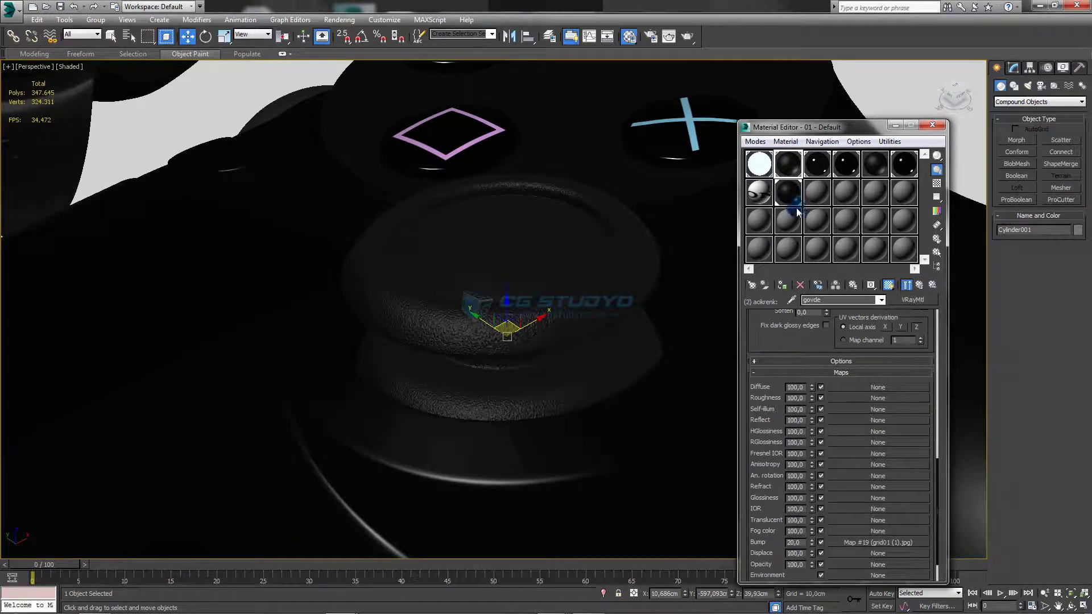
pyautogui.click(788, 192)
pyautogui.moveTo(926, 354); pyautogui.dragTo(926, 325)
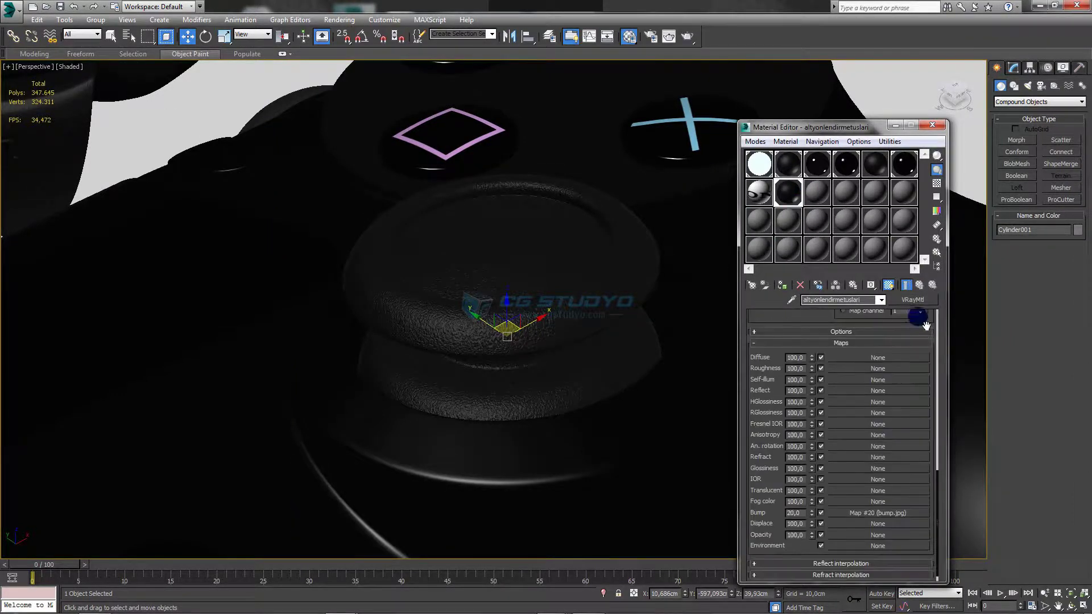
pyautogui.click(879, 515)
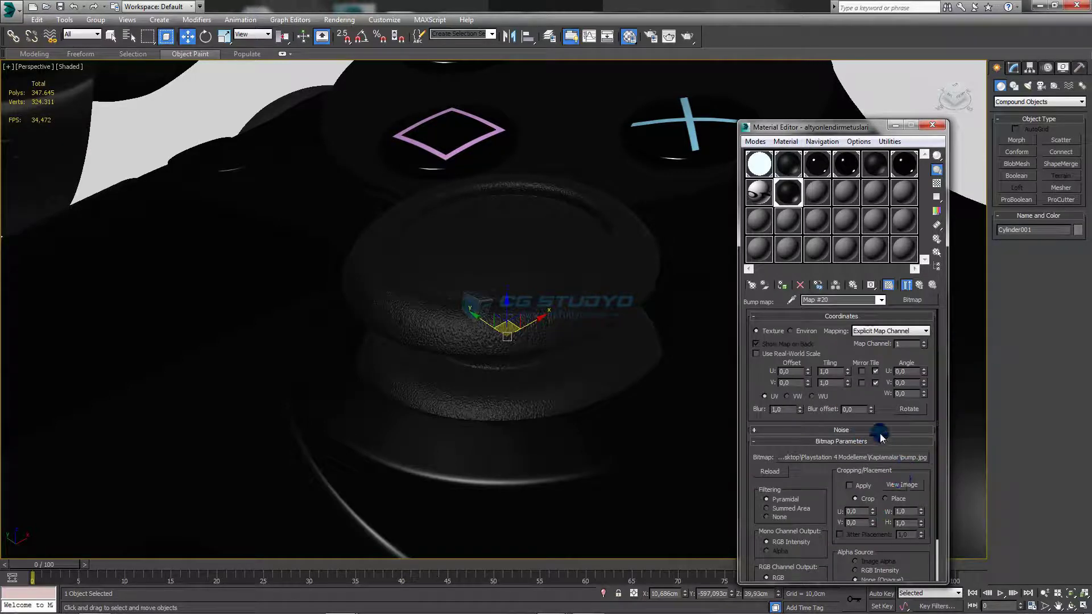
pyautogui.click(995, 76)
# Step: Set the thumbstick's Box UVW Map gizmo tiling to U 0,6 and W 0,5
pyautogui.click(1013, 67)
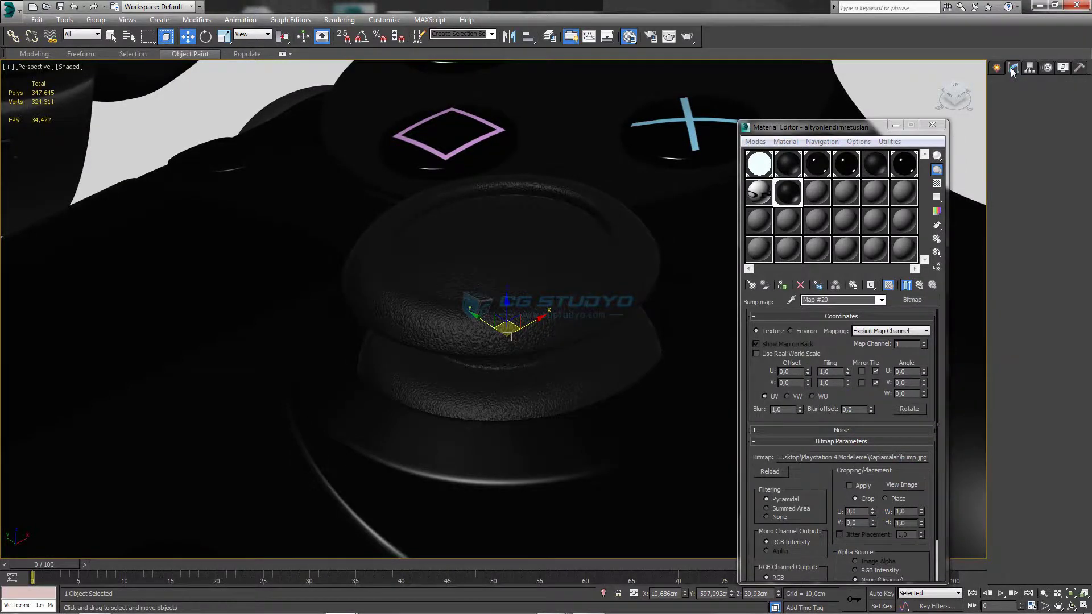
pyautogui.click(1039, 99)
pyautogui.click(1028, 123)
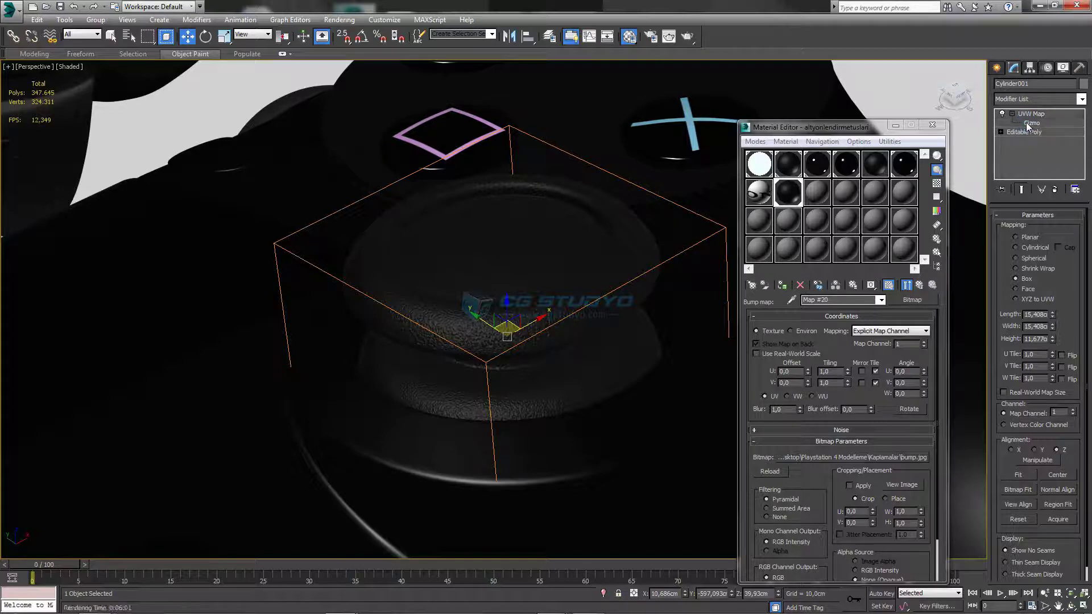
pyautogui.moveTo(1052, 355)
pyautogui.mouseDown()
pyautogui.moveTo(1047, 278)
pyautogui.moveTo(1059, 415)
pyautogui.moveTo(1051, 357)
pyautogui.mouseUp()
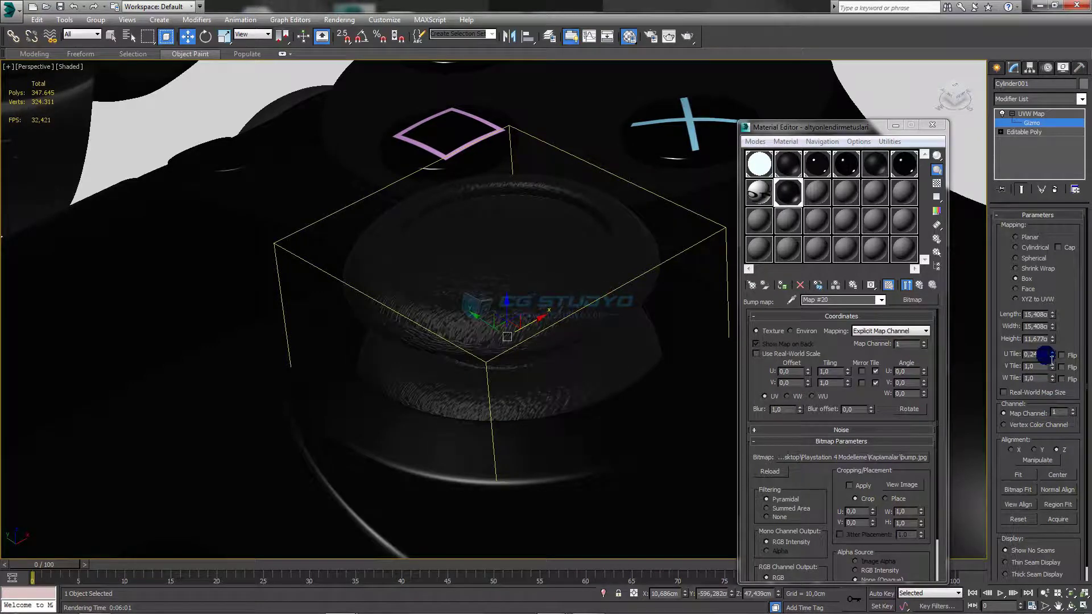
pyautogui.write('0')
pyautogui.press('Tab')
pyautogui.write('0')
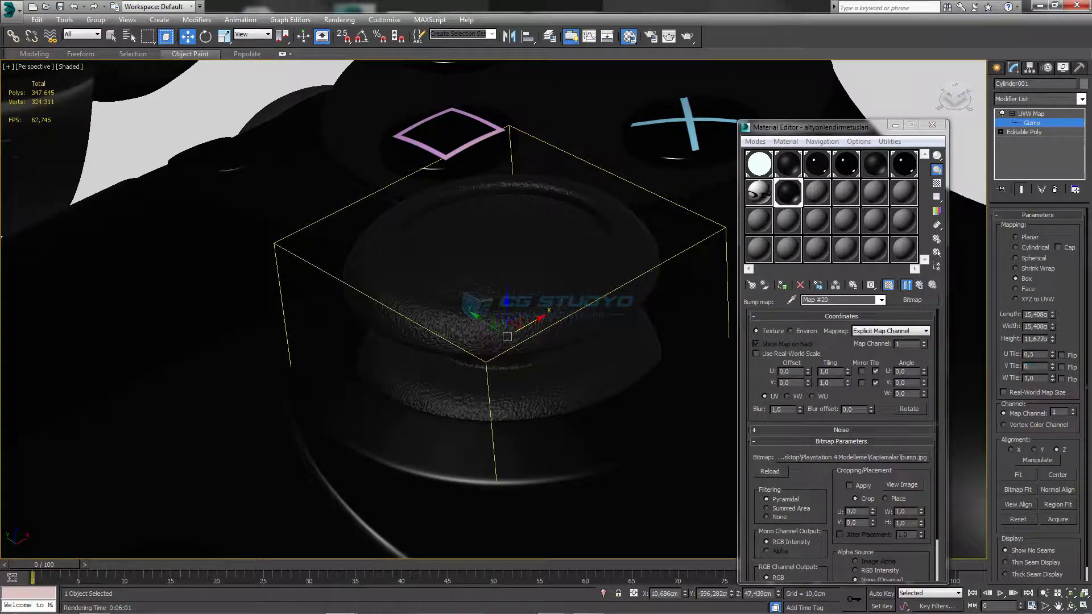
pyautogui.click(1018, 367)
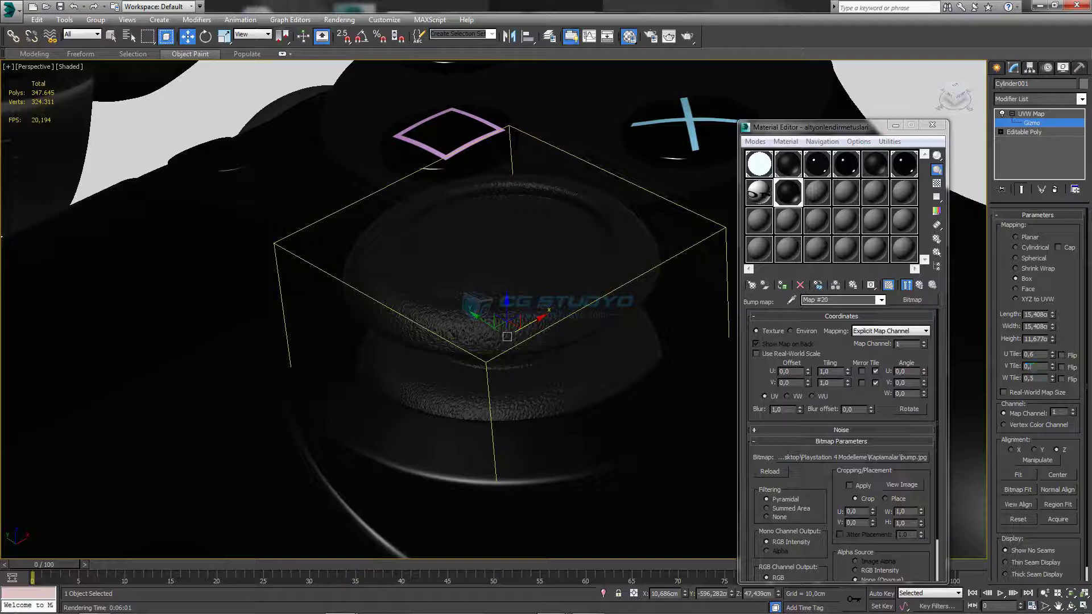
pyautogui.write('0,5')
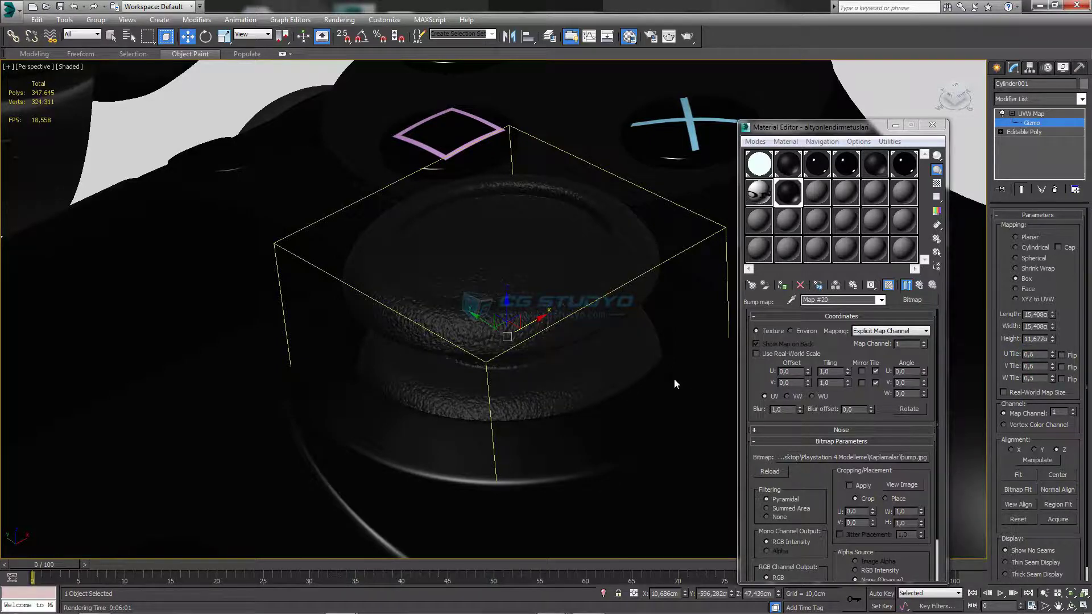
# Step: Orbit toward the PS logo area and close the Material Editor and modifier panel
pyautogui.scroll(-2, 674, 379)
pyautogui.scroll(-3, 680, 362)
pyautogui.keyDown('alt'); pyautogui.moveTo(680, 361); pyautogui.dragTo(542, 332, button='middle'); pyautogui.keyUp('alt')
pyautogui.scroll(3, 543, 332)
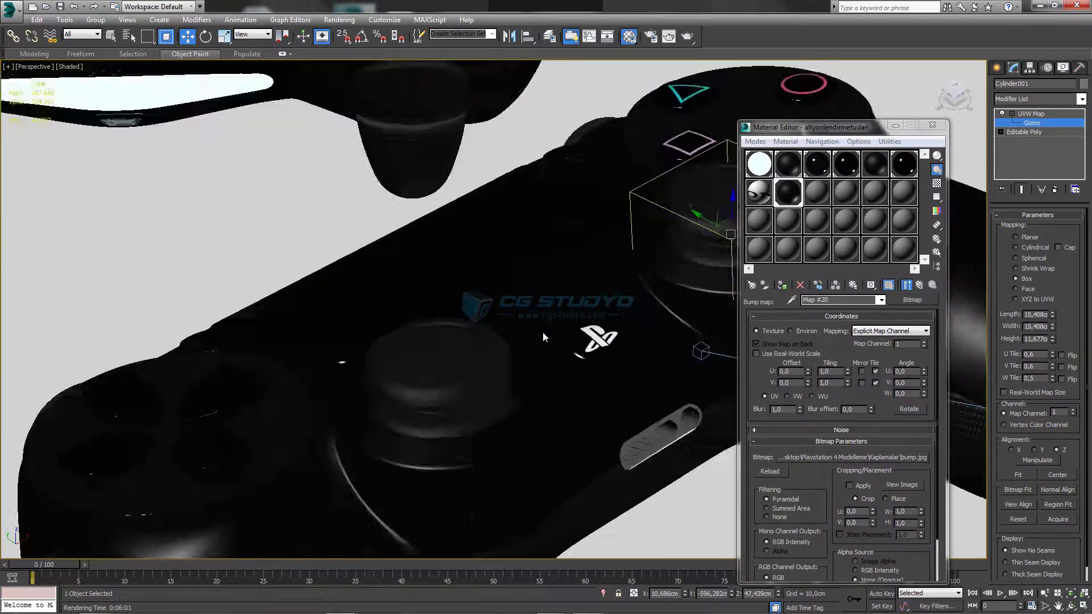
pyautogui.scroll(2, 542, 332)
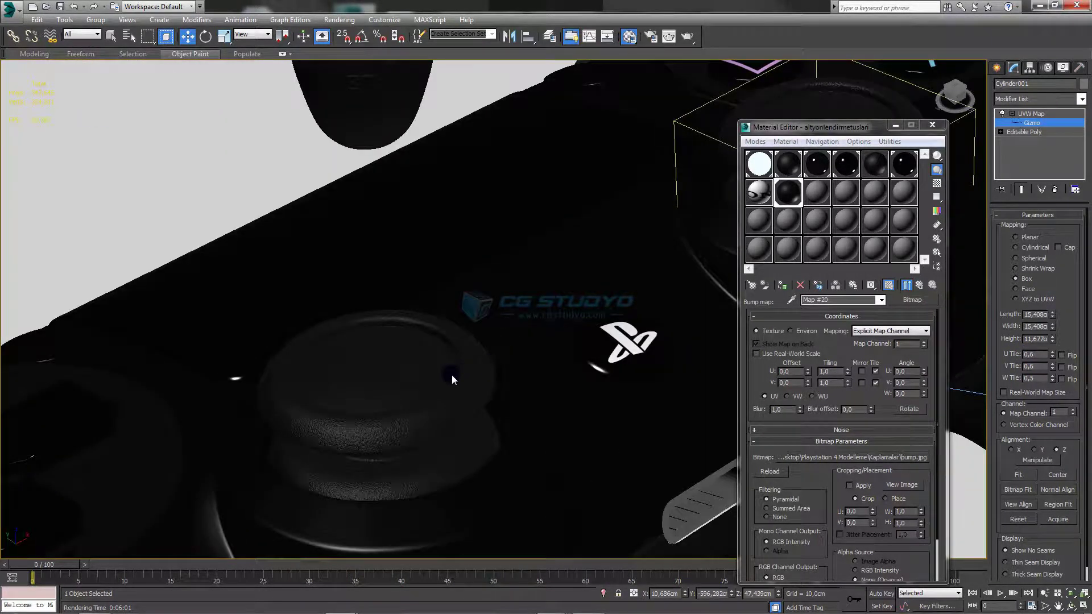
pyautogui.click(931, 125)
pyautogui.click(996, 68)
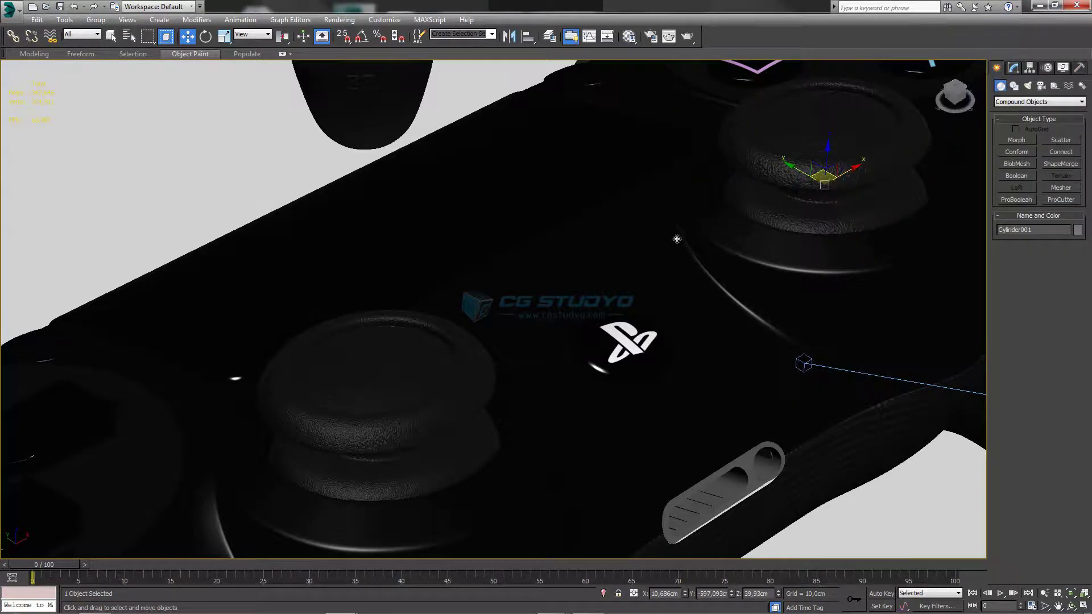
# Step: Select the left thumbstick Cylinder002 and edit its UVW Map tiling values
pyautogui.click(413, 398)
pyautogui.press('m')
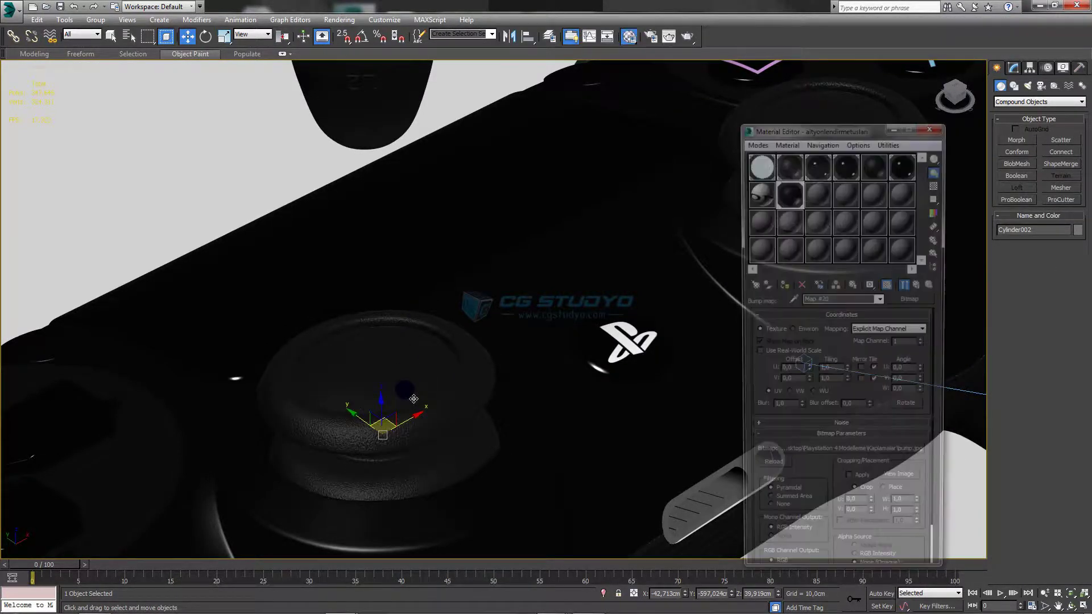
pyautogui.click(1013, 68)
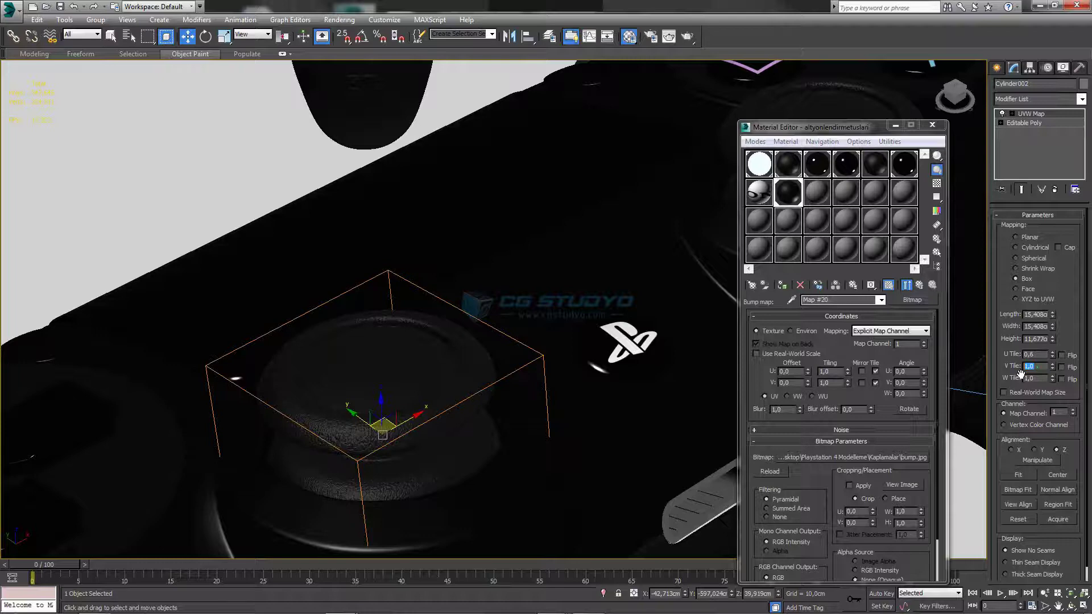
pyautogui.write(',8')
pyautogui.press('Return')
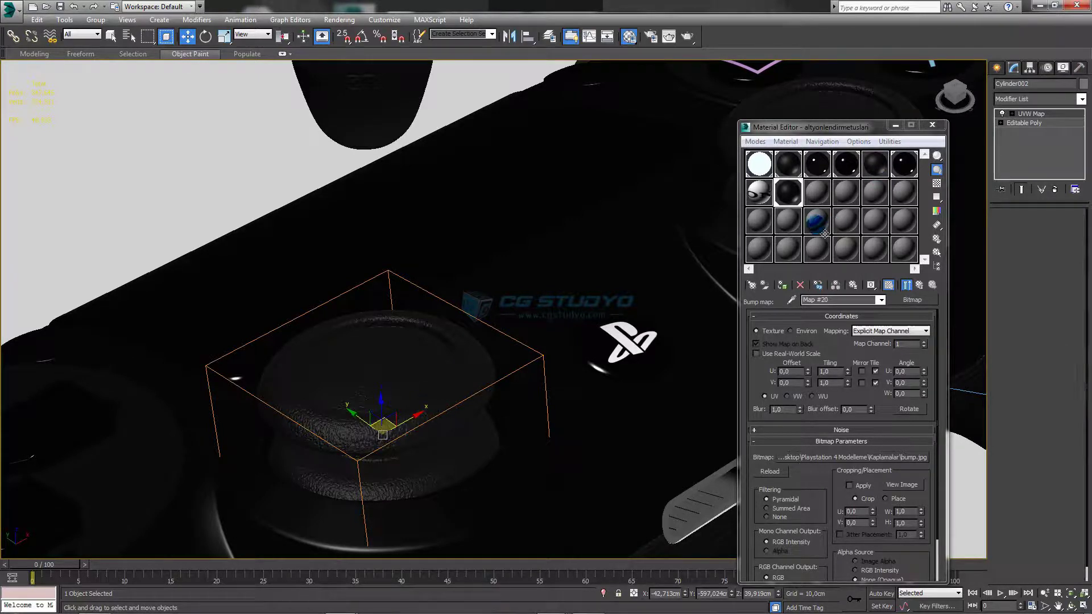
# Step: Return to the thumbstick material's maps and select its Bump amount value
pyautogui.click(909, 279)
pyautogui.scroll(-10, 903, 364)
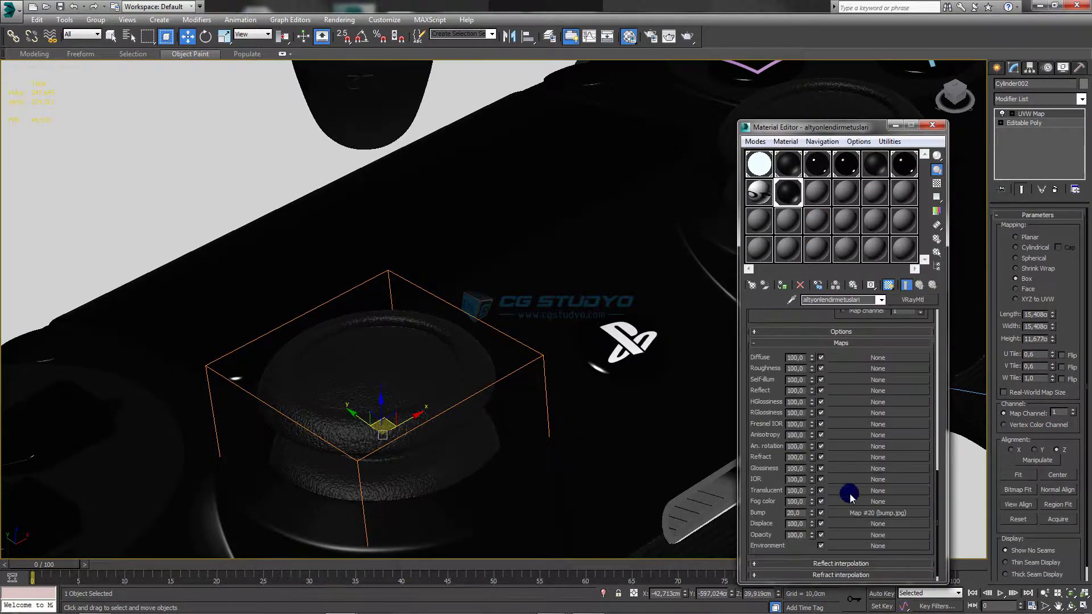
pyautogui.click(798, 512)
pyautogui.doubleClick(795, 514)
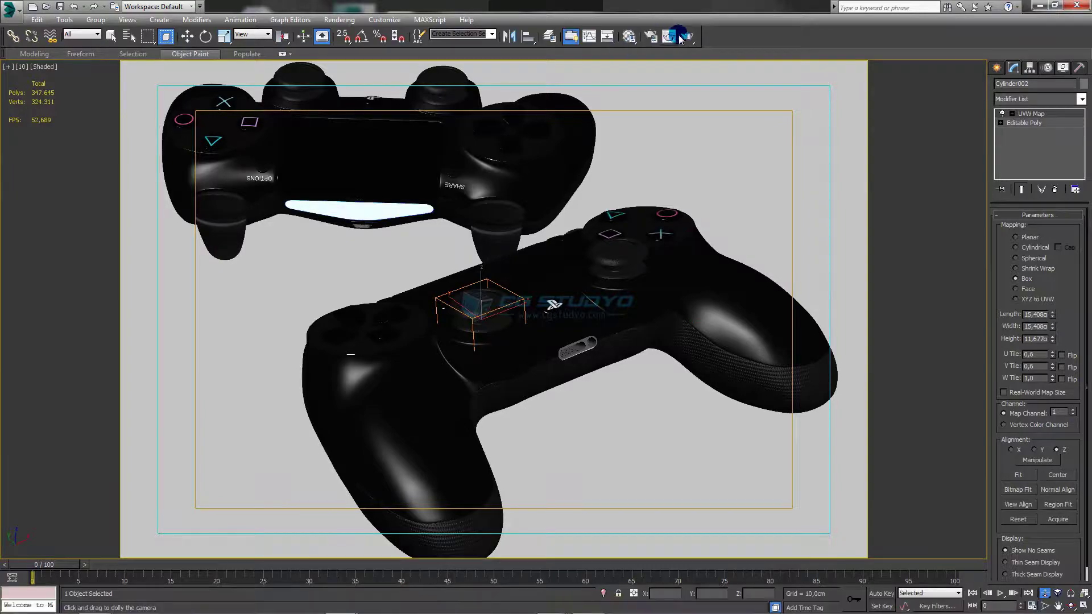
# Step: Render both controllers in V-Ray and zoom in on the thumbstick grip texture
pyautogui.click(689, 36)
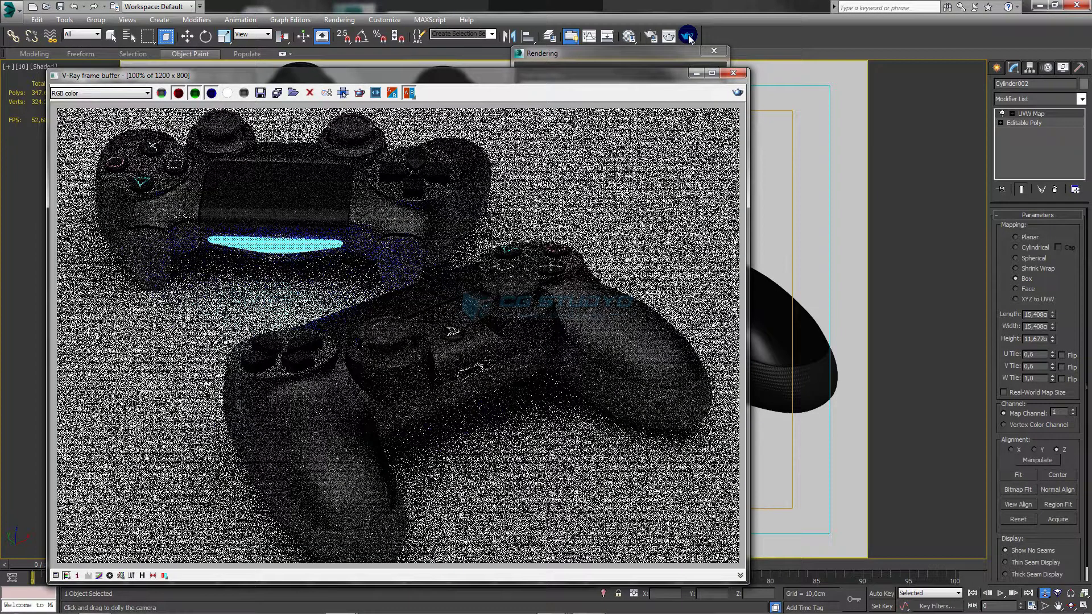
pyautogui.scroll(2, 374, 377)
pyautogui.scroll(1, 404, 314)
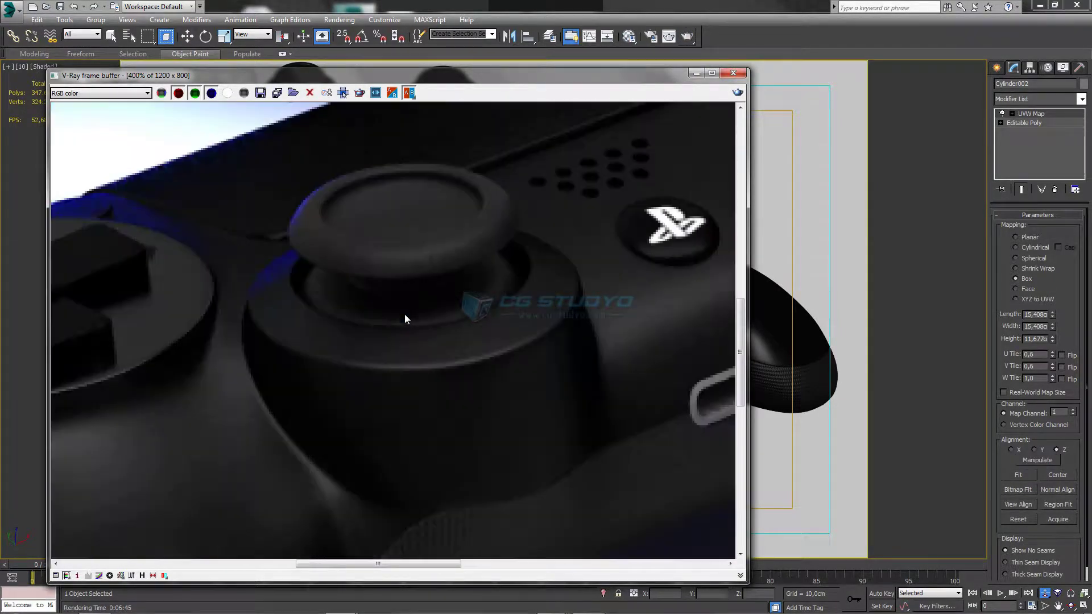
pyautogui.scroll(1, 419, 286)
pyautogui.scroll(-1, 419, 285)
pyautogui.scroll(-2, 420, 285)
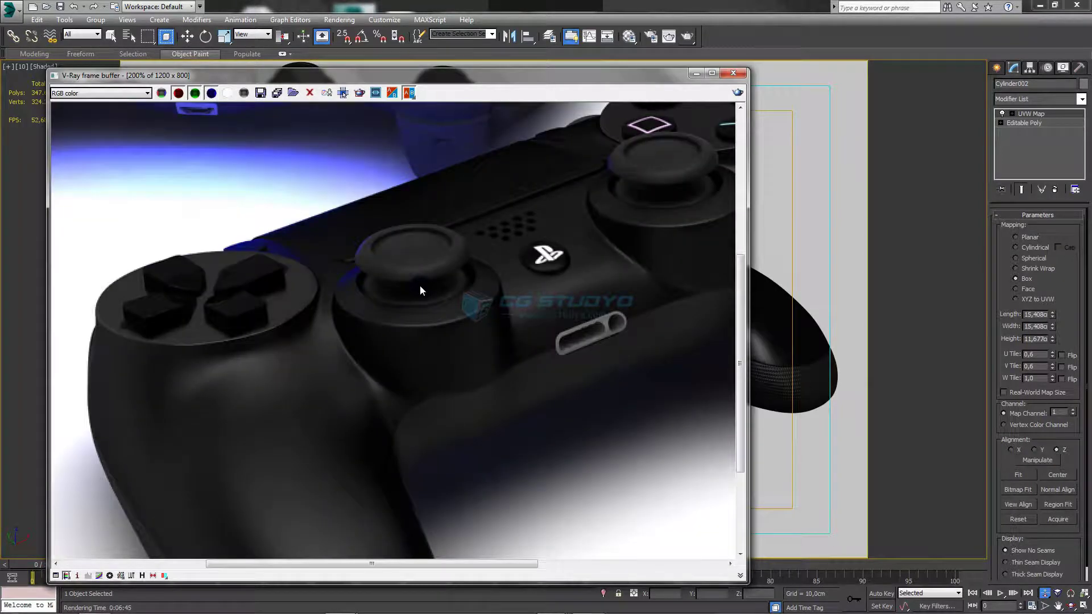
pyautogui.scroll(-2, 419, 285)
pyautogui.scroll(2, 398, 333)
pyautogui.scroll(1, 392, 333)
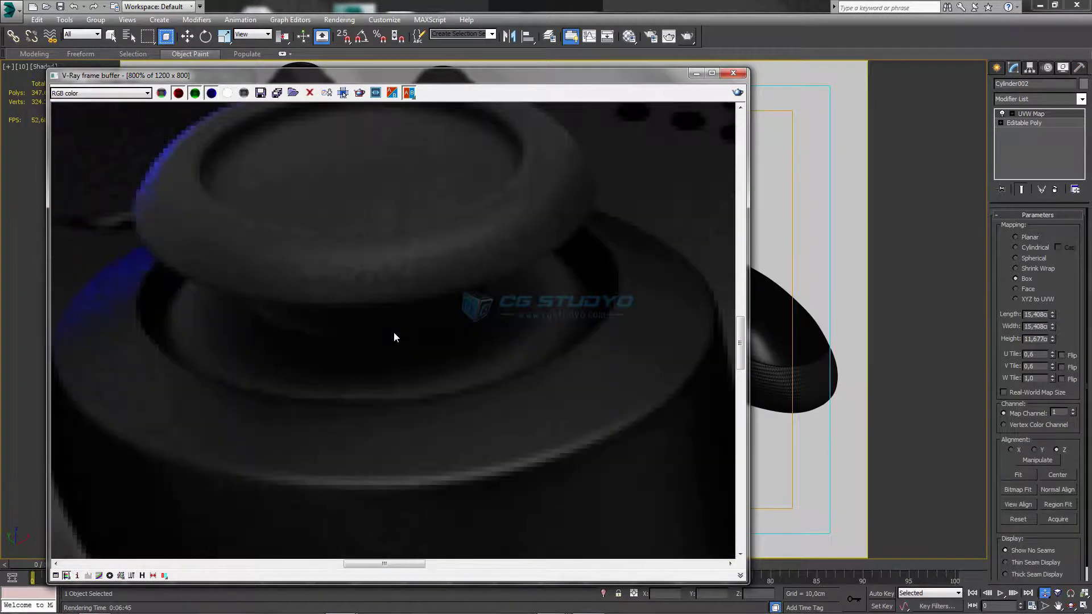
# Step: Activate the Move tool and zoom in a Perspective viewport
pyautogui.press('w')
pyautogui.press('p')
pyautogui.scroll(3, 583, 347)
pyautogui.scroll(3, 583, 348)
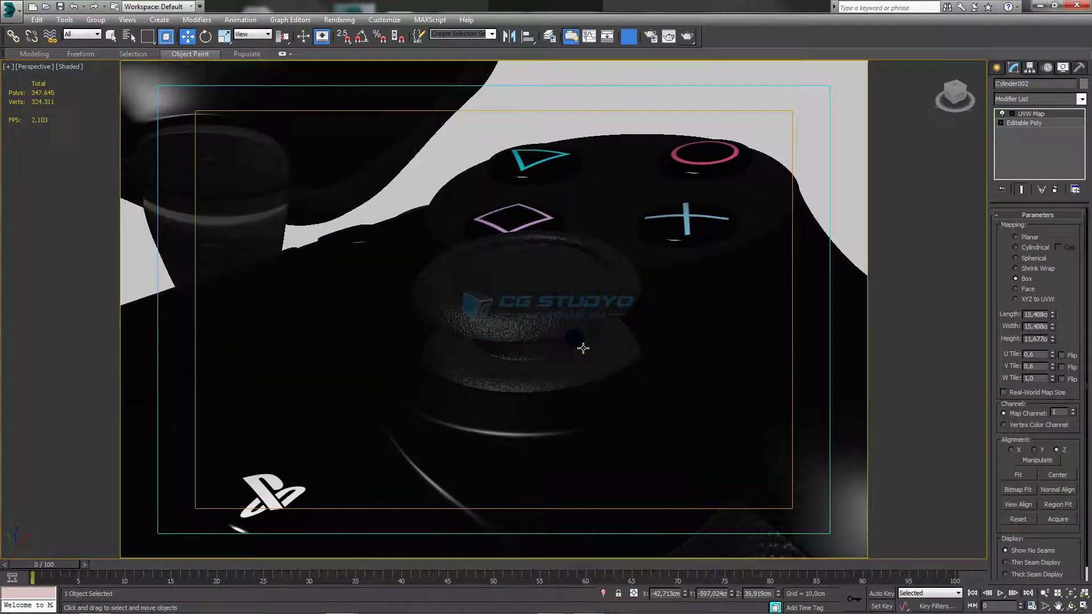
# Step: Check the selected thumbstick's texture mapping in the material settings
pyautogui.press('m')
pyautogui.click(581, 347)
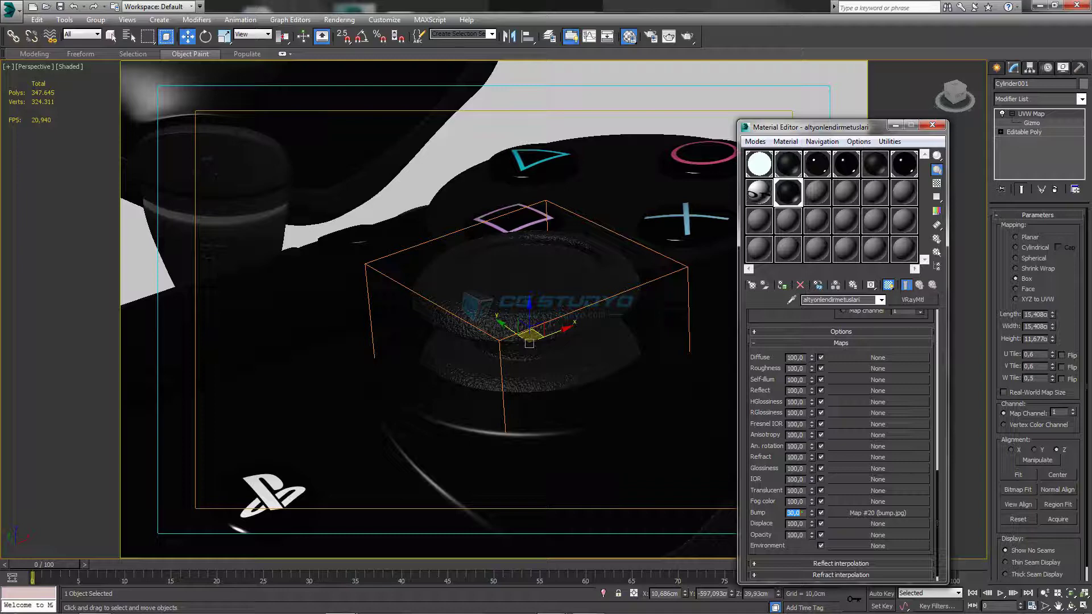
pyautogui.click(932, 126)
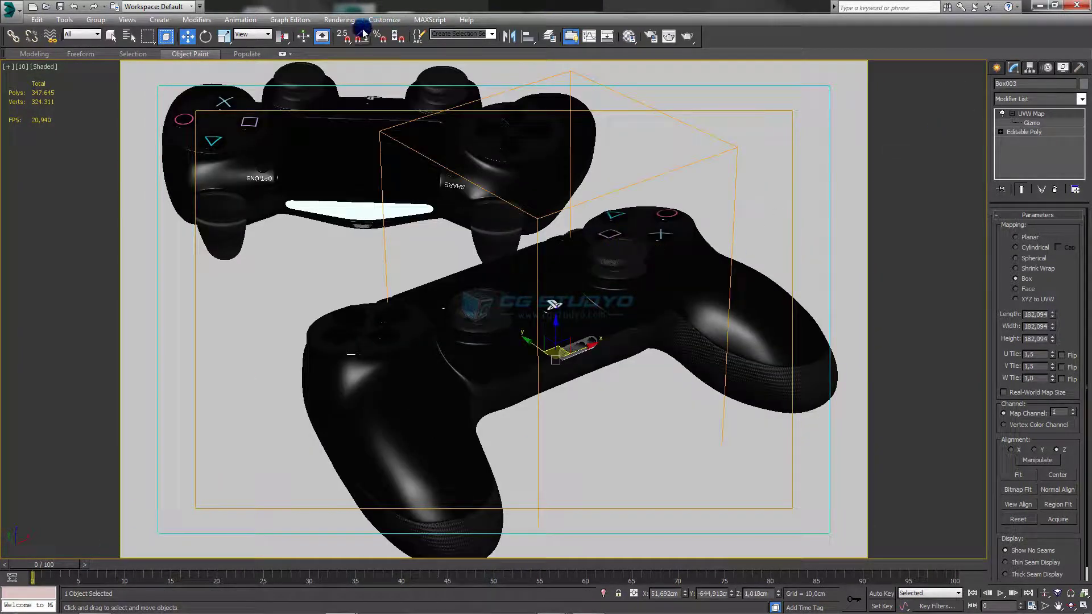
# Step: Enable V-Ray region rendering and re-render regions around the right and left thumbsticks
pyautogui.click(340, 19)
pyautogui.click(359, 46)
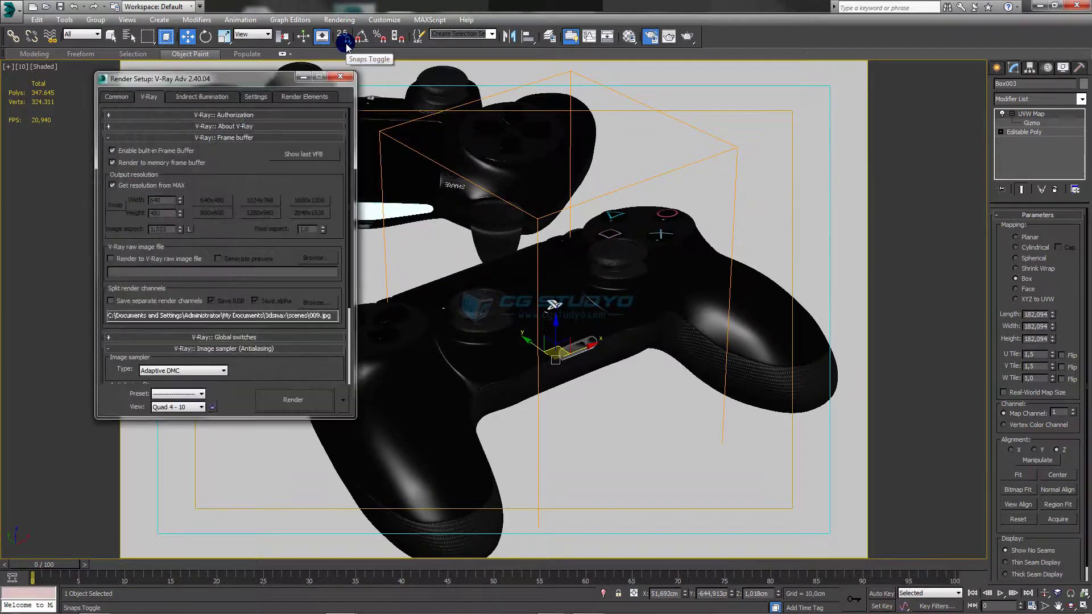
pyautogui.click(283, 155)
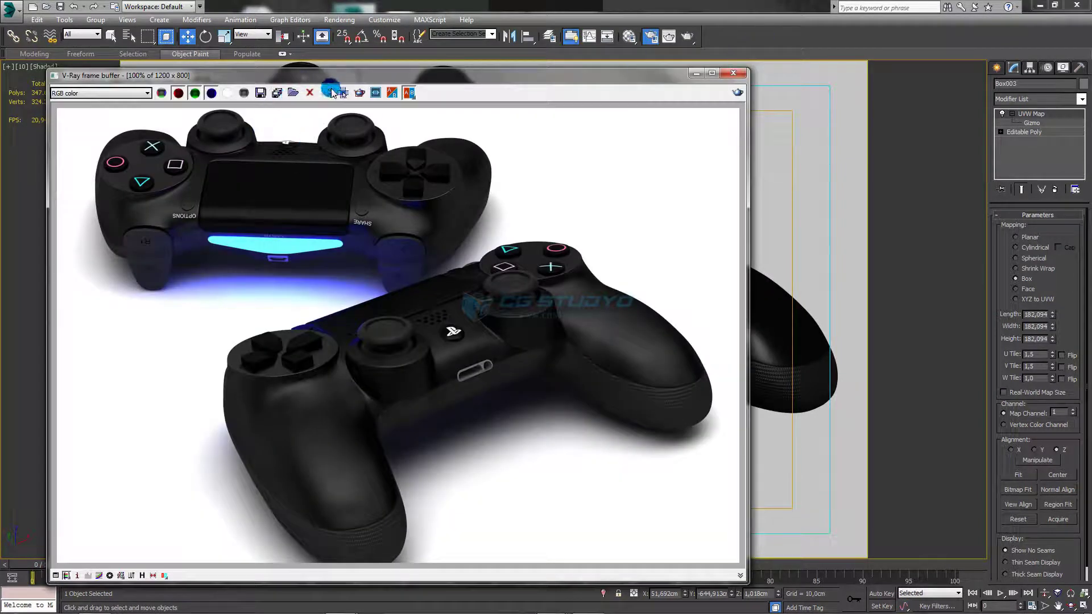
pyautogui.click(357, 92)
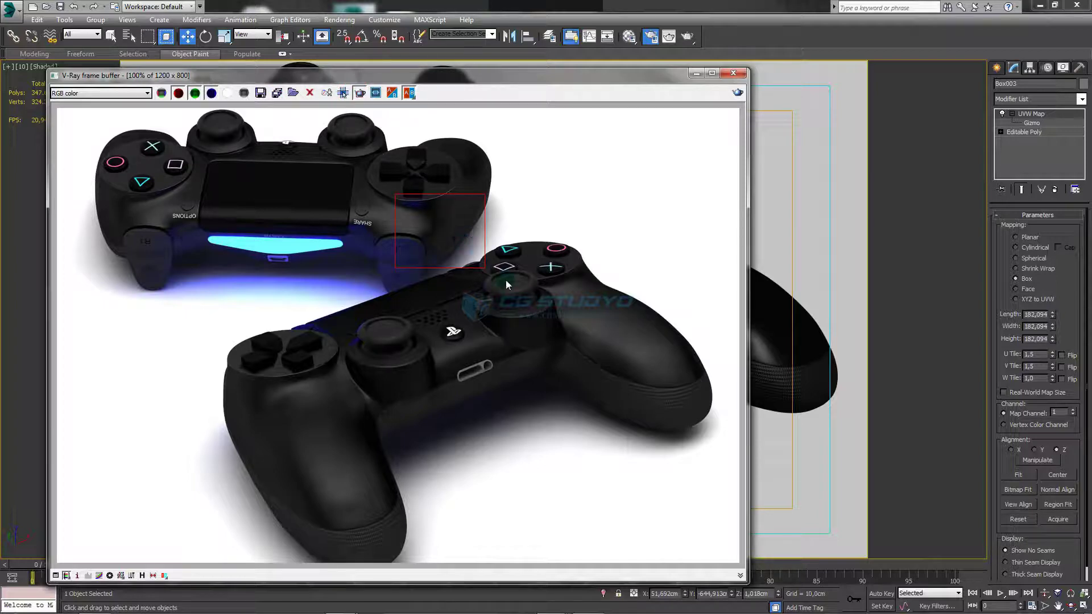
pyautogui.moveTo(544, 275); pyautogui.dragTo(531, 285)
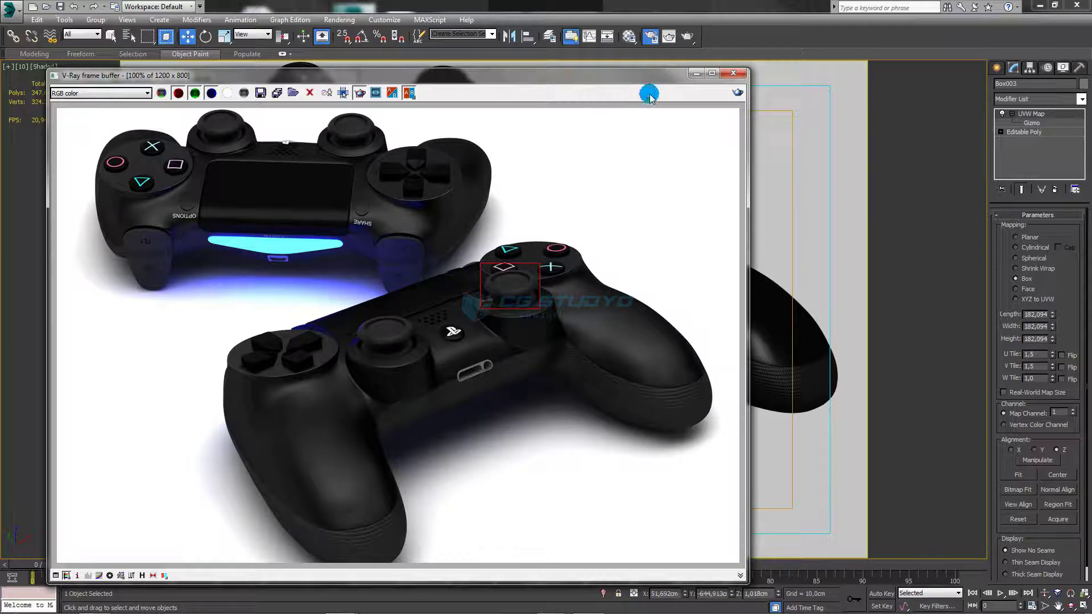
pyautogui.click(737, 93)
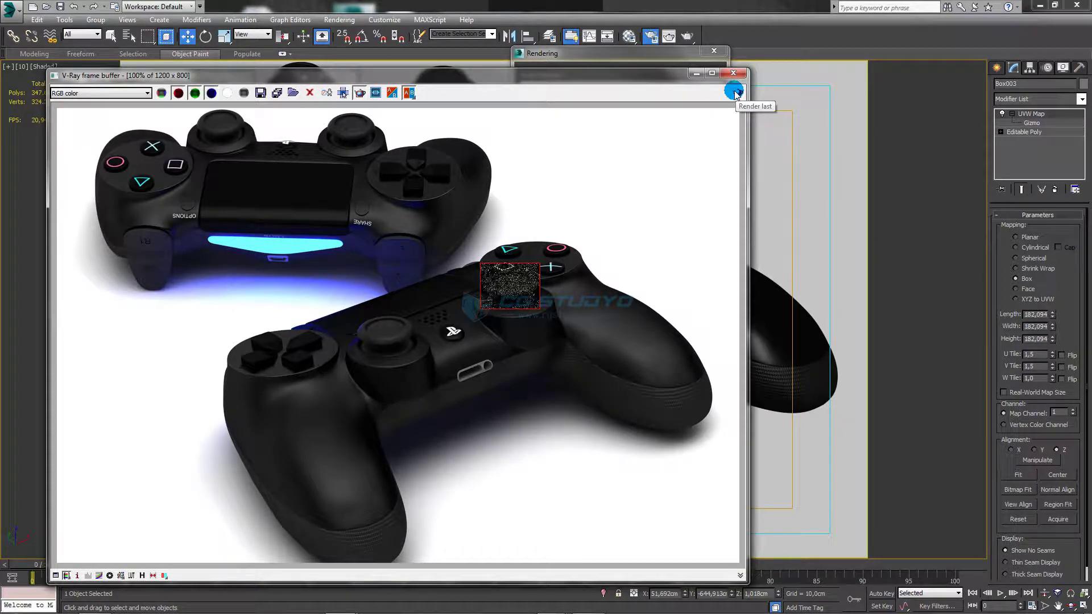
pyautogui.click(738, 93)
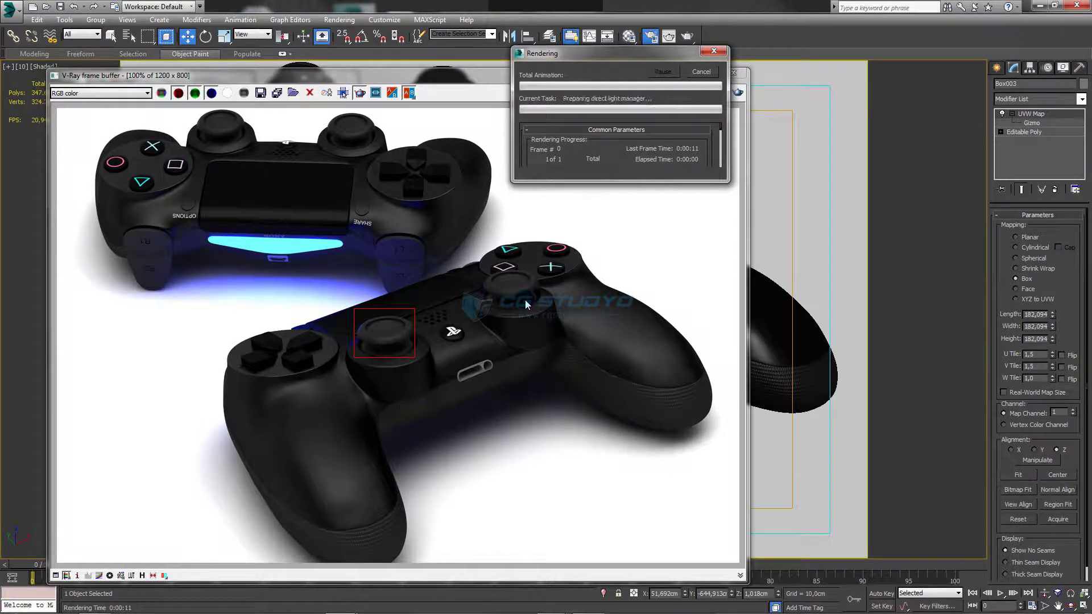
pyautogui.scroll(2, 380, 332)
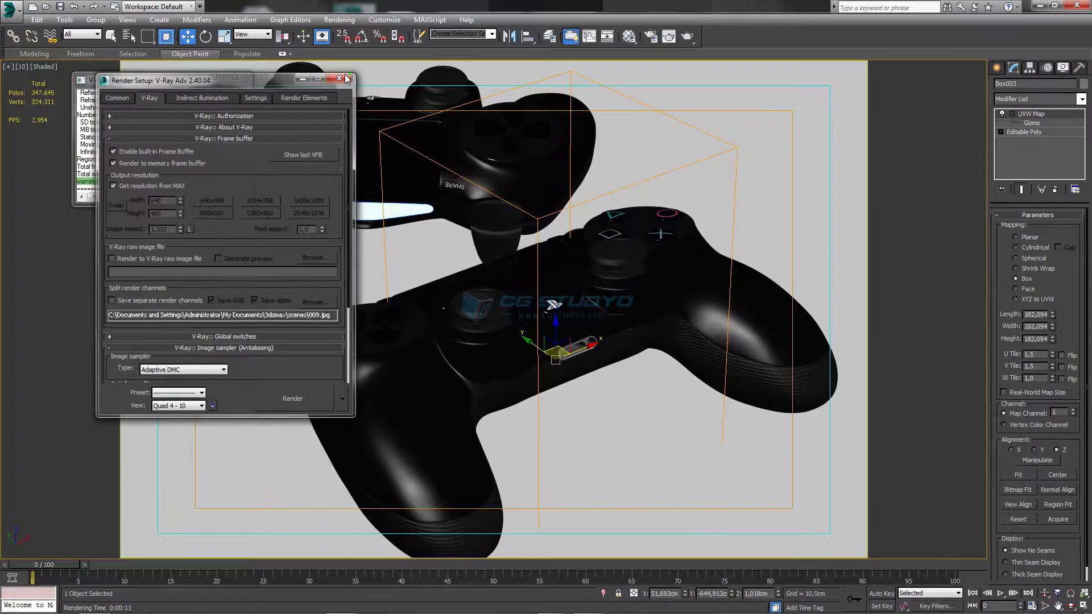
# Step: Show the thumbstick's bump texture in the viewport via the material settings
pyautogui.click(346, 79)
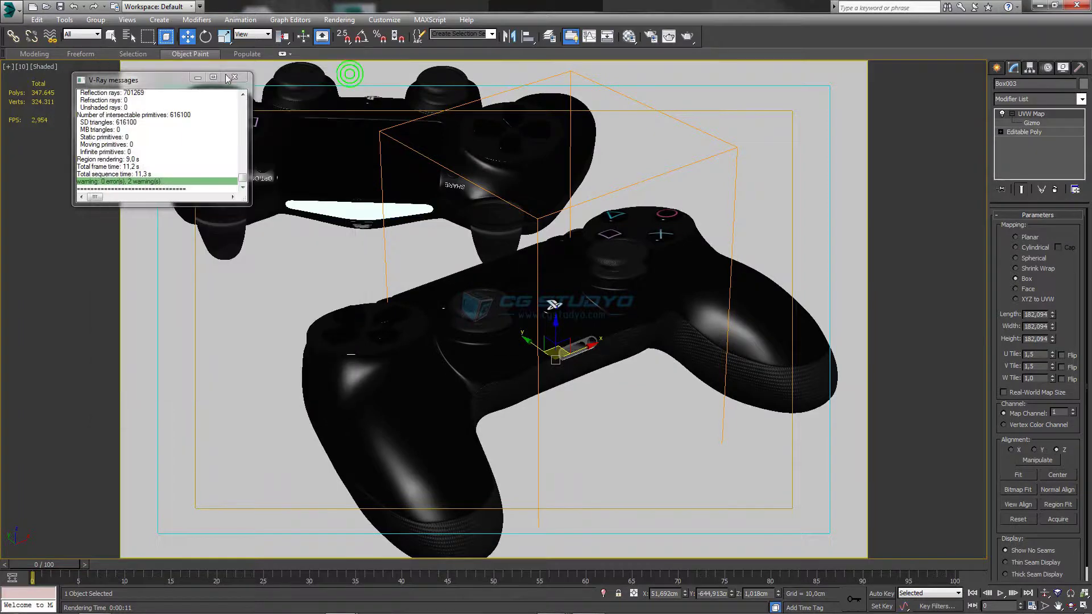
pyautogui.click(240, 81)
pyautogui.press('m')
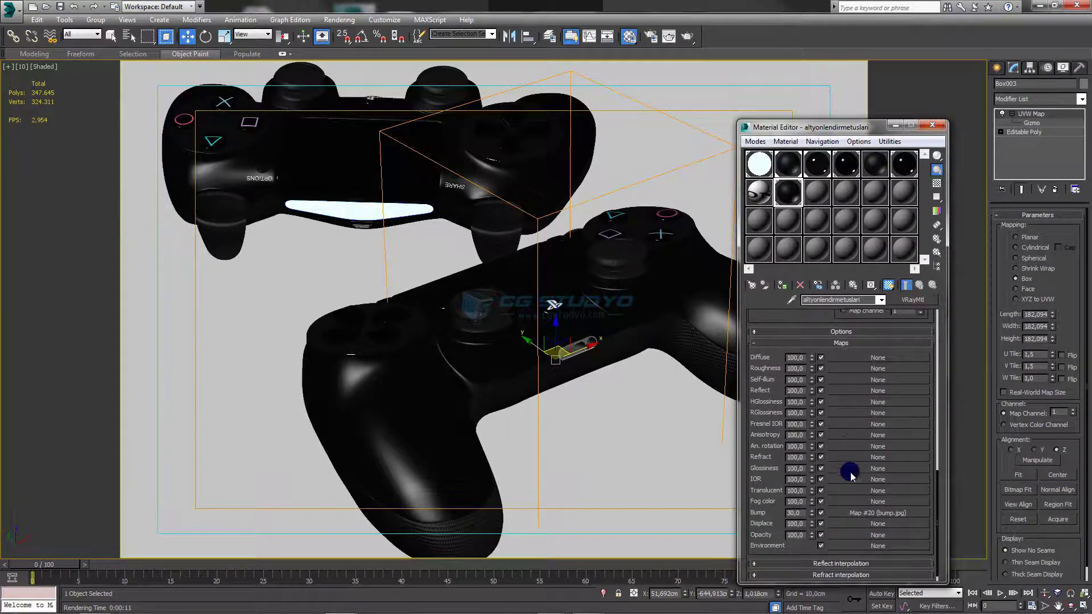
pyautogui.click(878, 512)
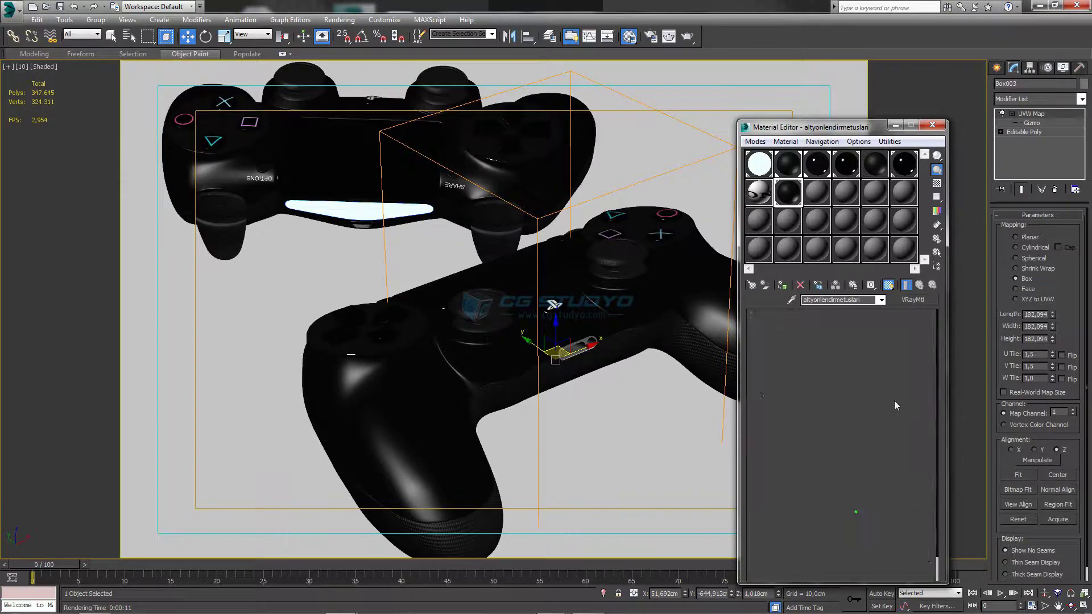
pyautogui.click(891, 285)
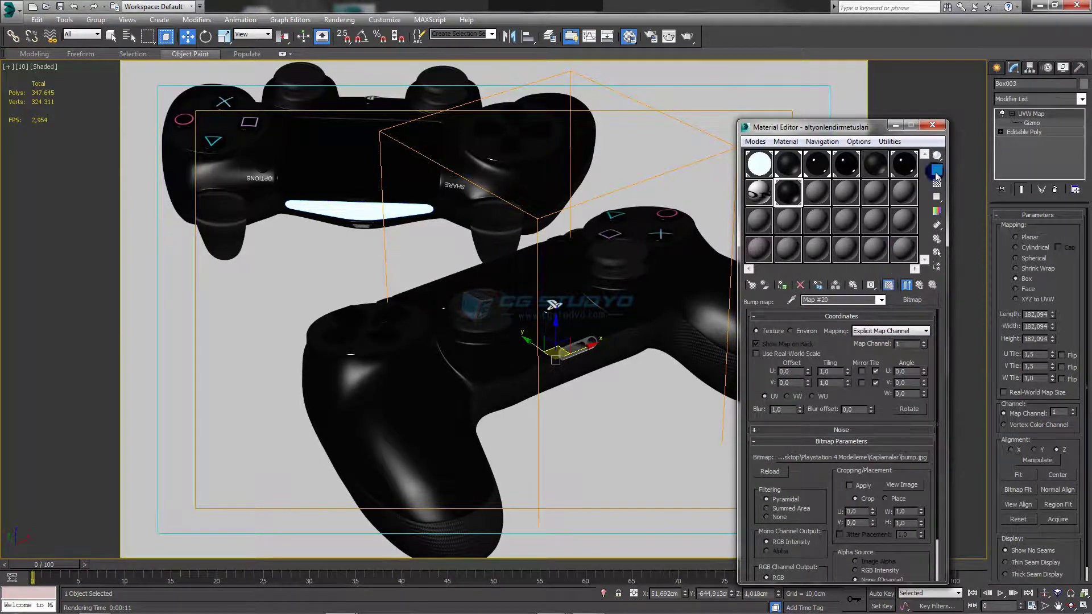
pyautogui.click(931, 125)
pyautogui.click(996, 67)
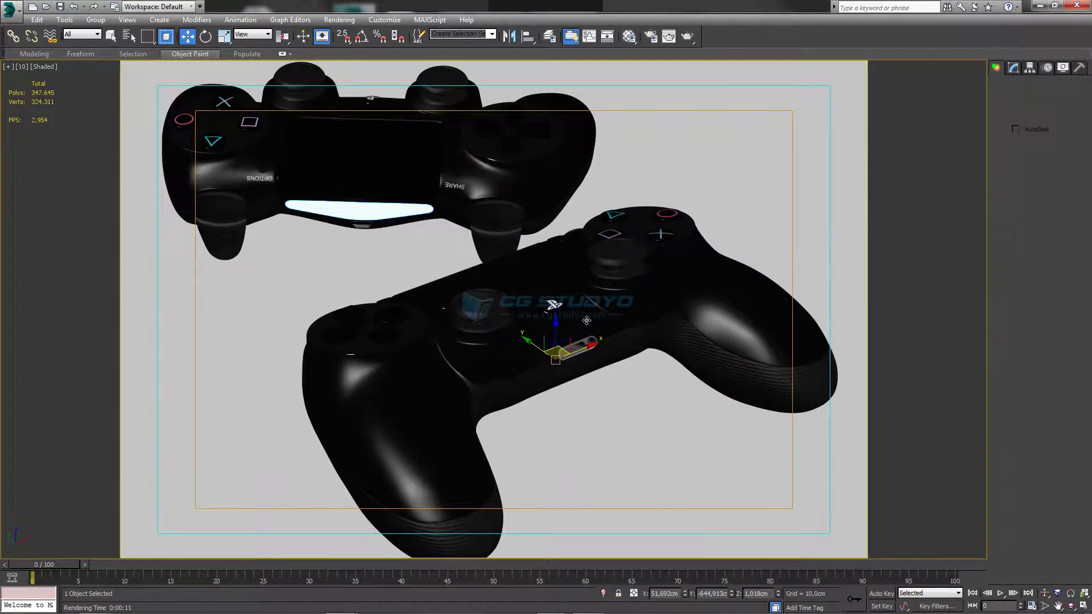
# Step: Frame the right thumbstick in a Perspective view and minimize the rendered image
pyautogui.click(613, 266)
pyautogui.press('p')
pyautogui.press('z')
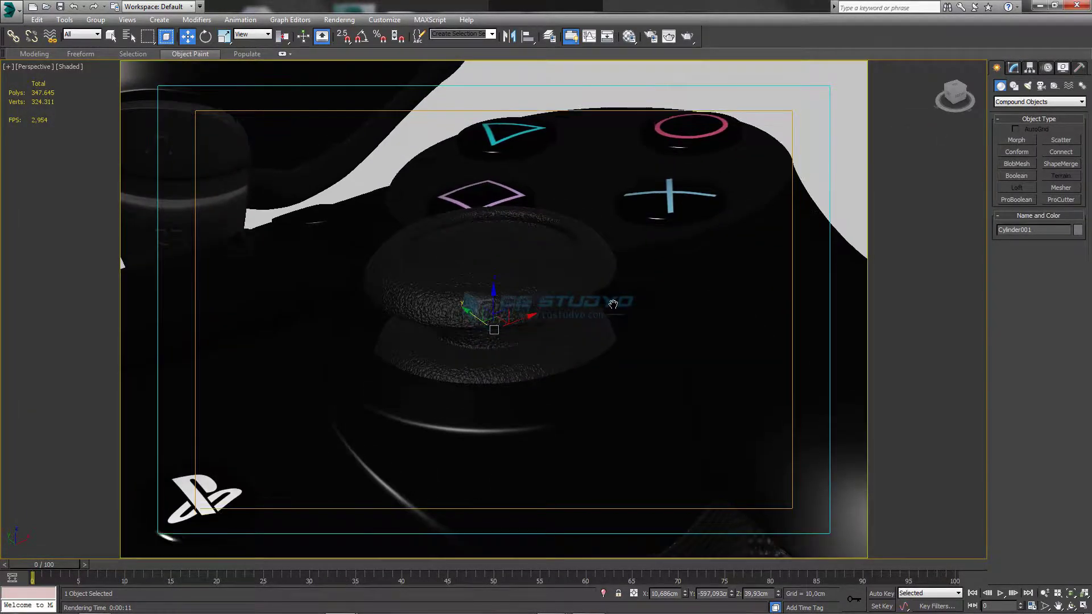
pyautogui.scroll(2, 503, 342)
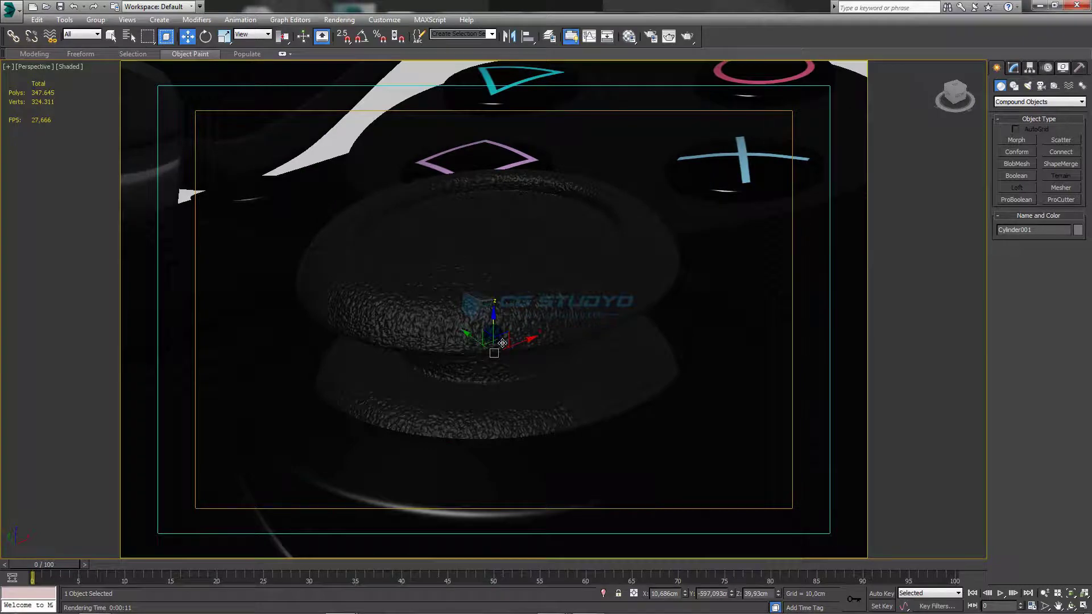
pyautogui.press('m')
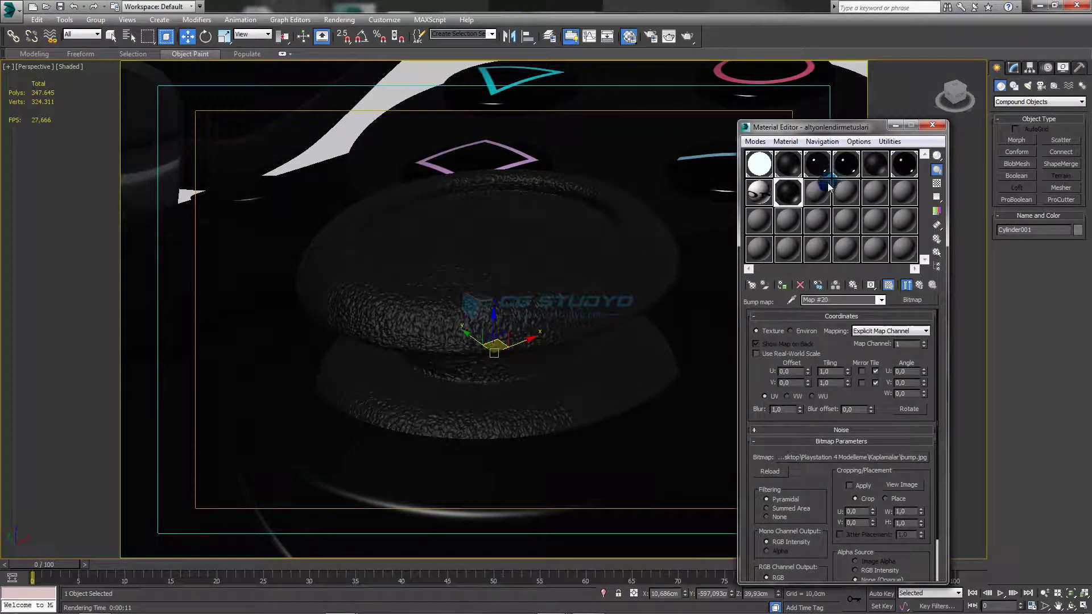
pyautogui.click(932, 125)
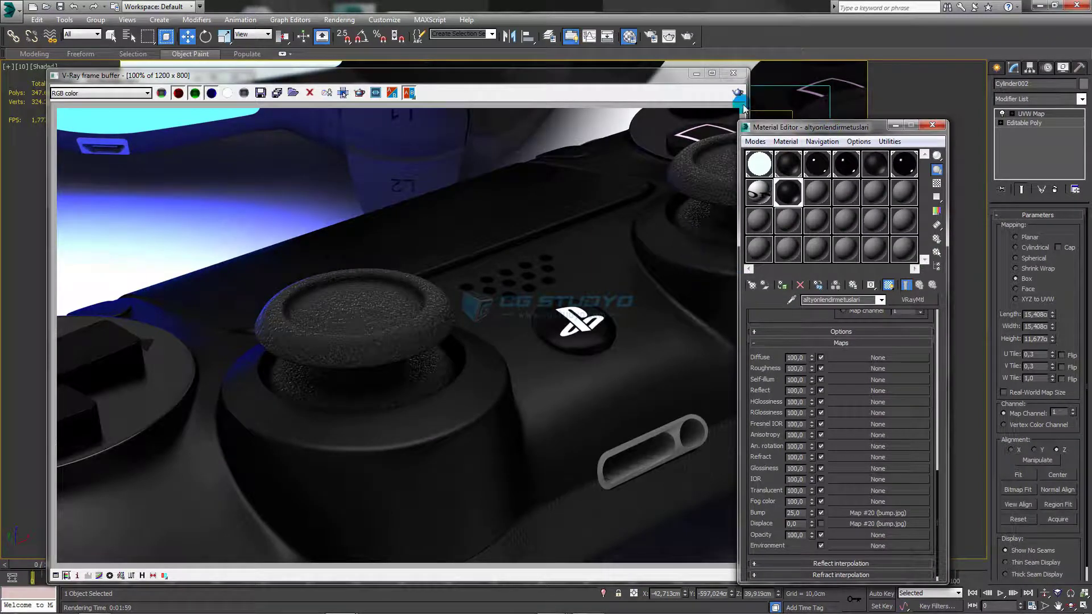
pyautogui.click(700, 72)
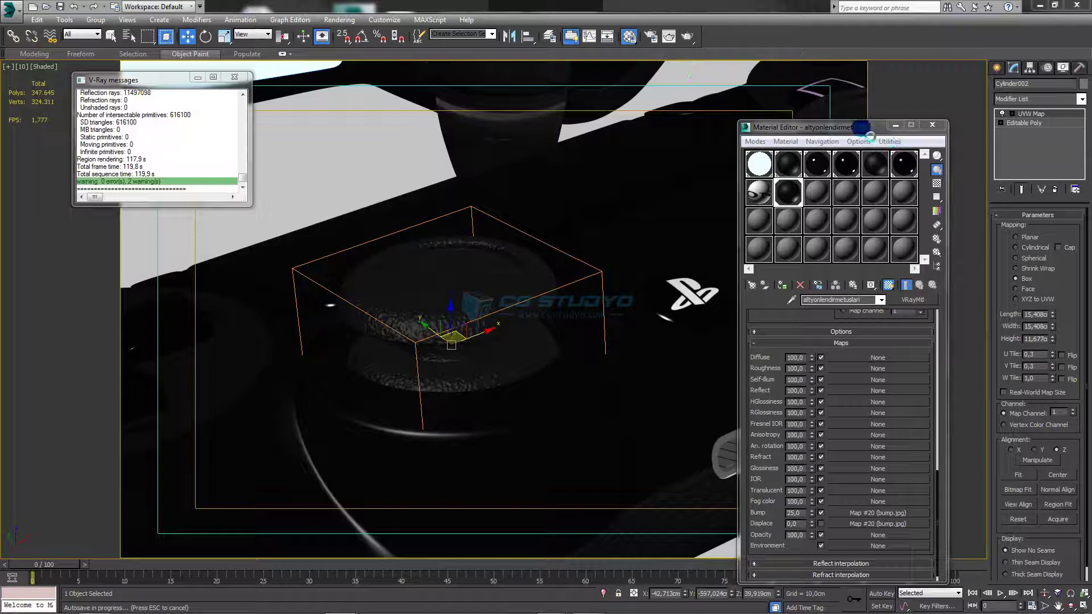
# Step: Compare the centre joystick's mapping with the upper-right joystick's
pyautogui.moveTo(831, 129); pyautogui.dragTo(483, 129)
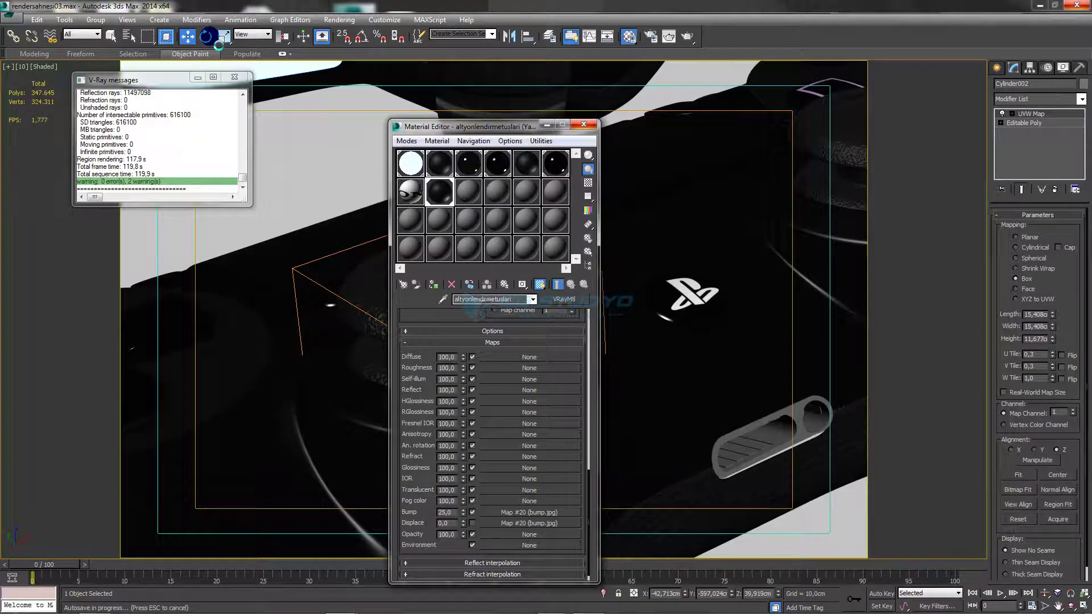
pyautogui.click(583, 124)
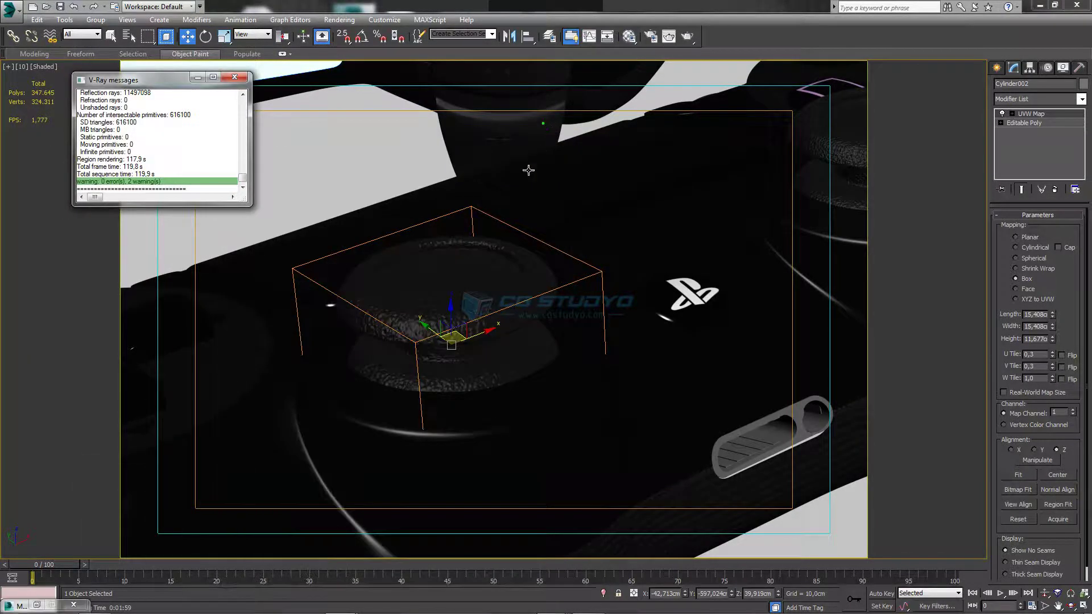
pyautogui.click(858, 147)
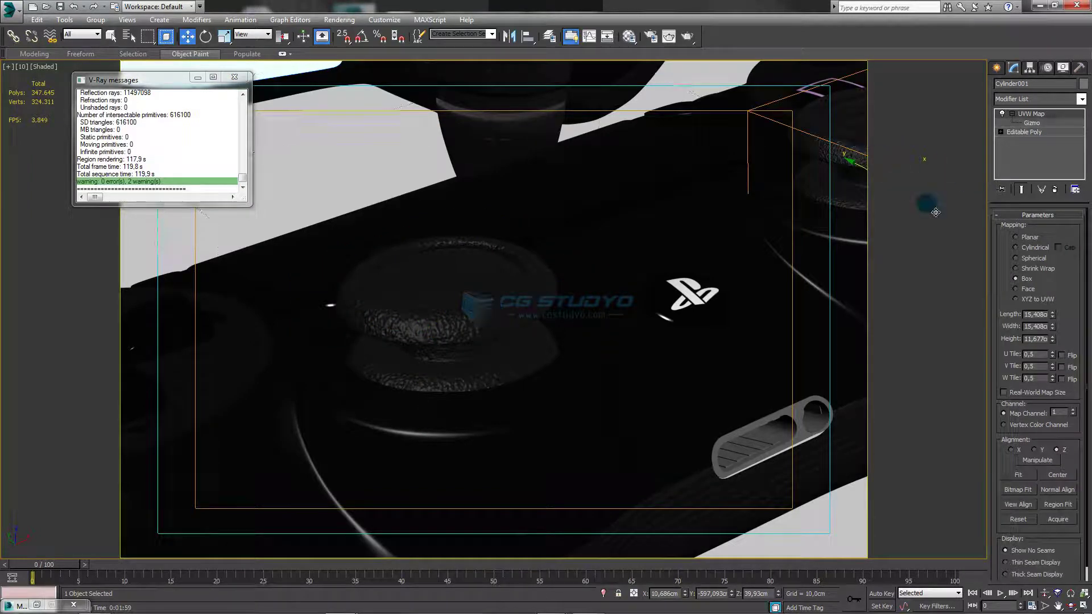
pyautogui.click(508, 317)
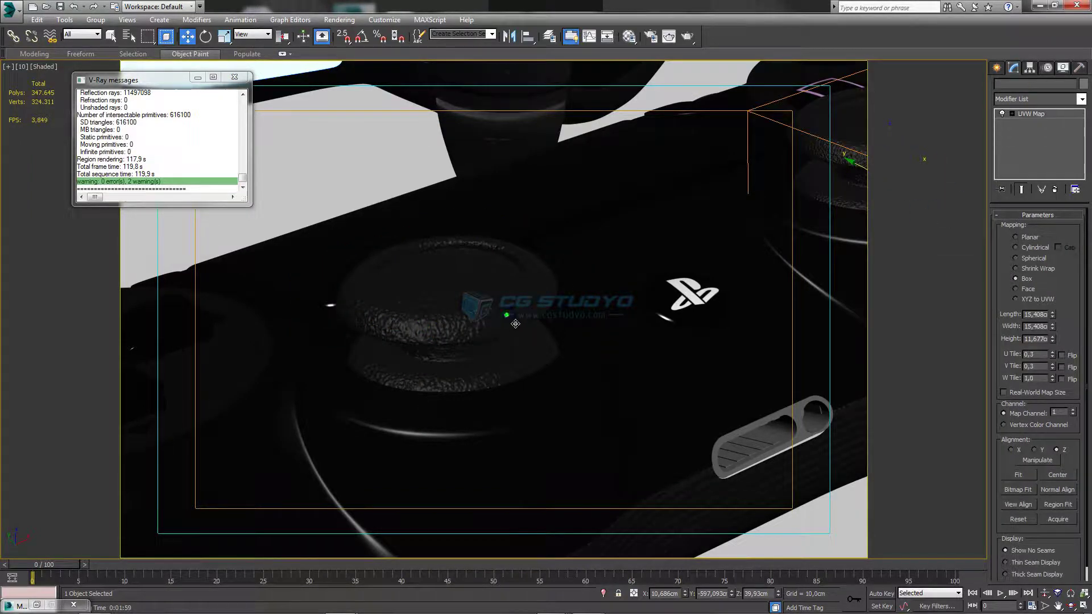
pyautogui.click(858, 147)
pyautogui.click(1031, 328)
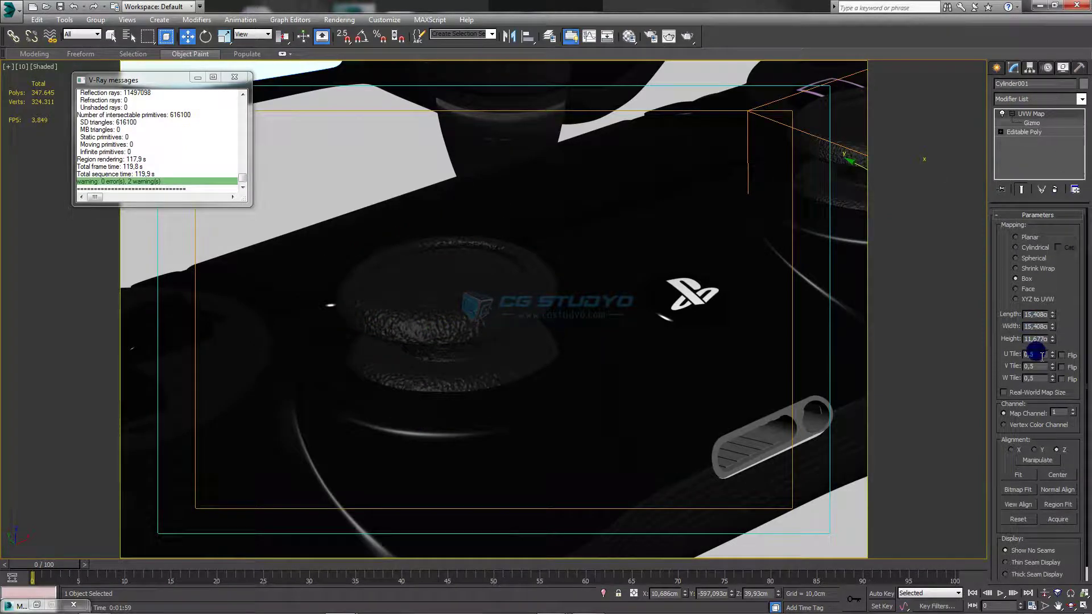
# Step: Set the upper-right joystick's U and V tiling to 0,3 and compare with the centre one
pyautogui.doubleClick(1034, 353)
pyautogui.write('0,3')
pyautogui.doubleClick(1036, 366)
pyautogui.write('0,3')
pyautogui.click(456, 336)
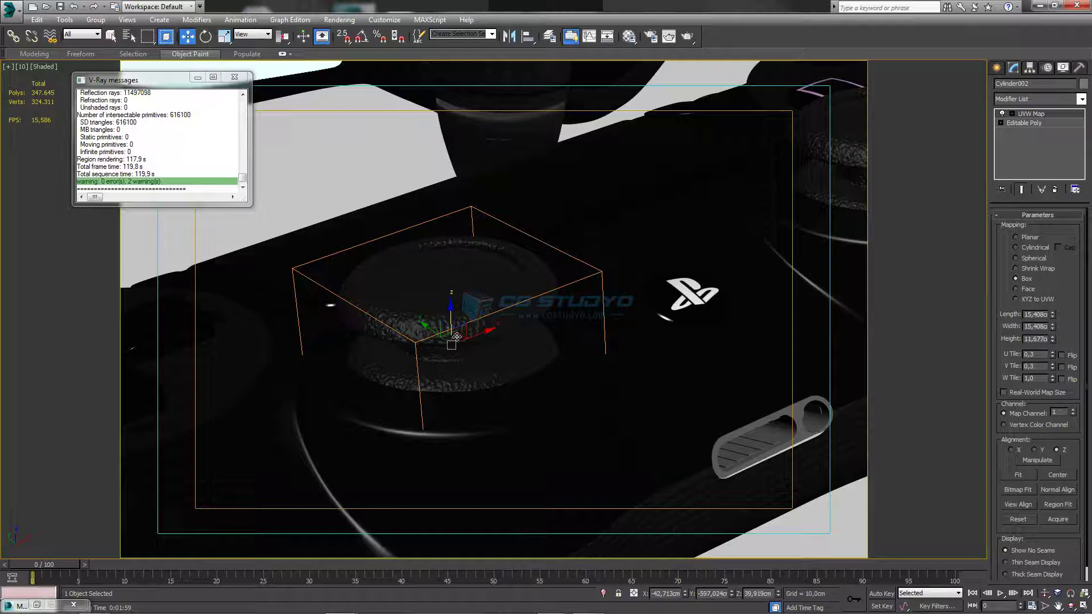
pyautogui.click(865, 141)
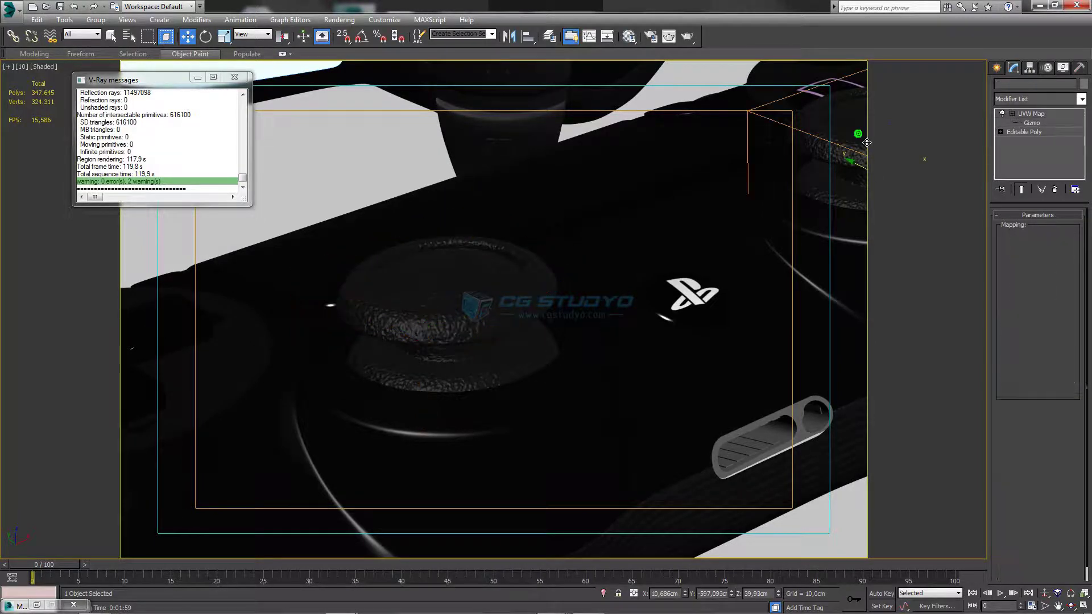
pyautogui.click(996, 67)
# Step: Enable cropping on the logo material's diffuse bitmap and preview the crop region
pyautogui.press('m')
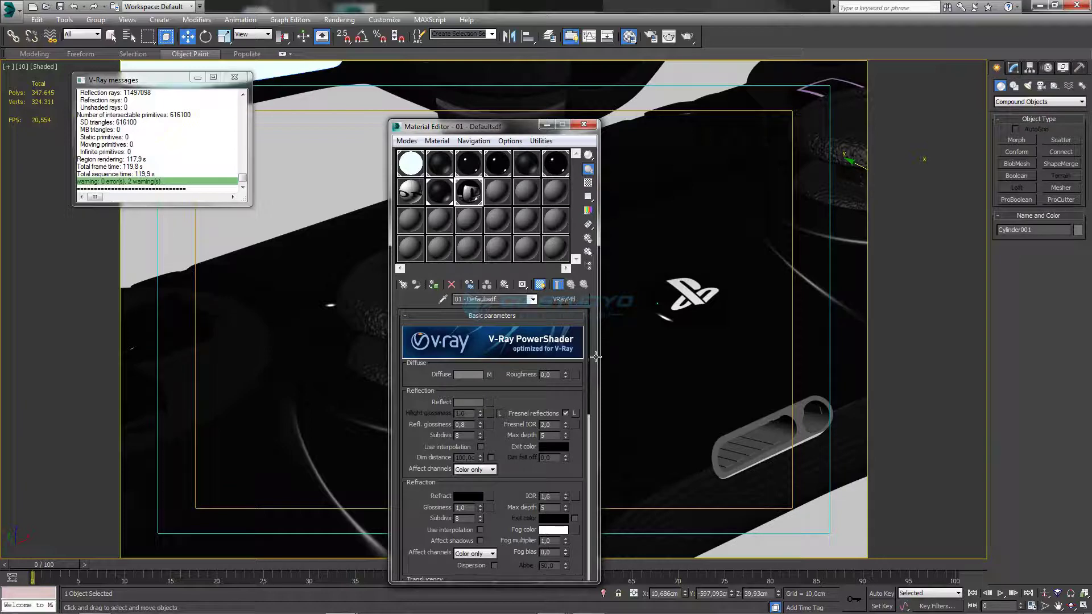
pyautogui.moveTo(587, 384); pyautogui.dragTo(578, 546)
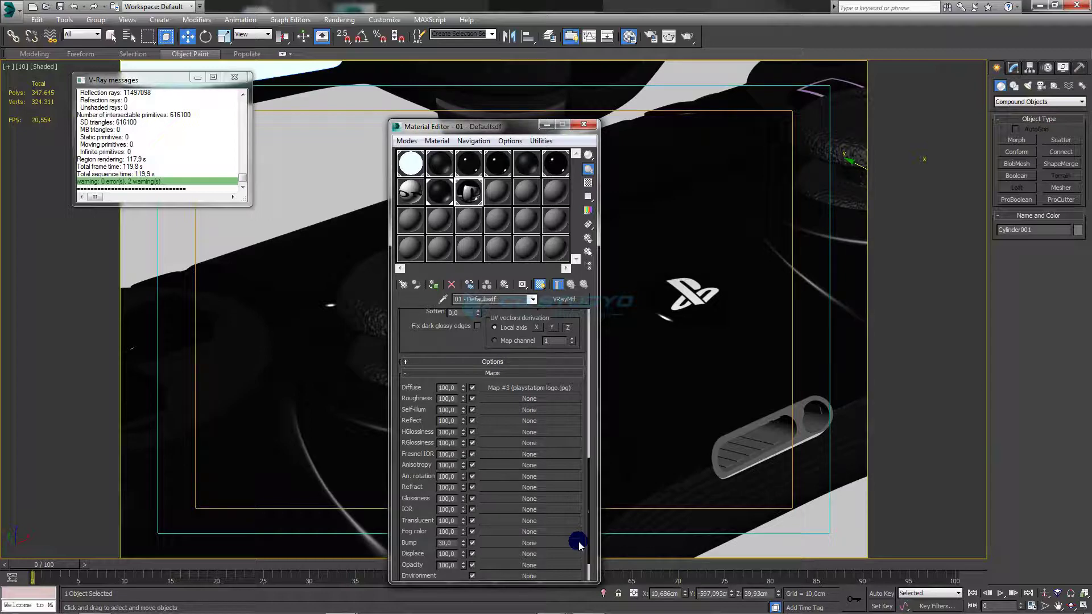
pyautogui.moveTo(579, 546); pyautogui.dragTo(584, 522)
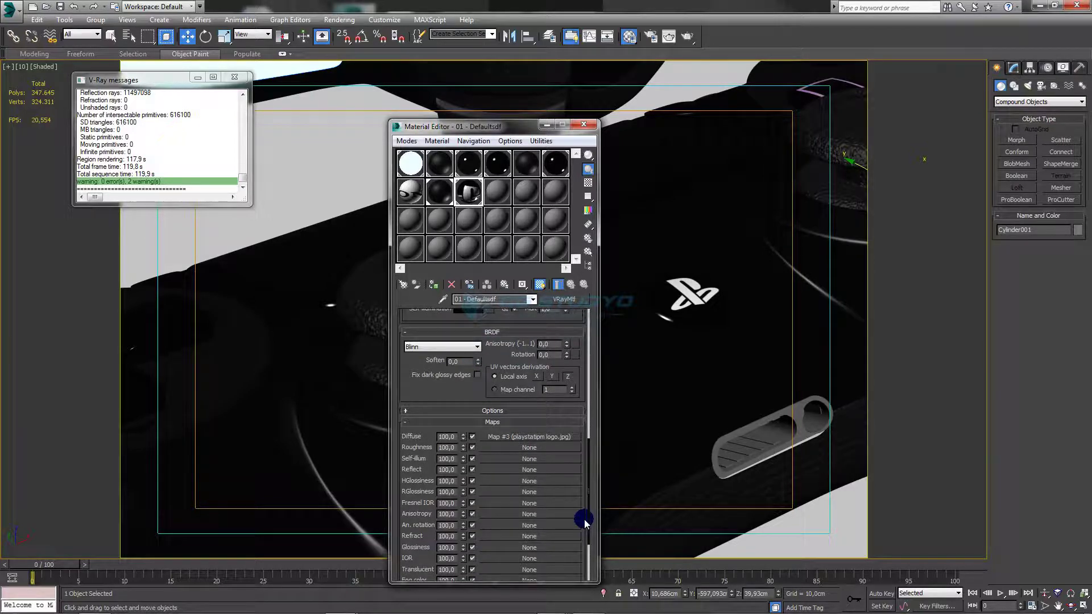
pyautogui.click(504, 203)
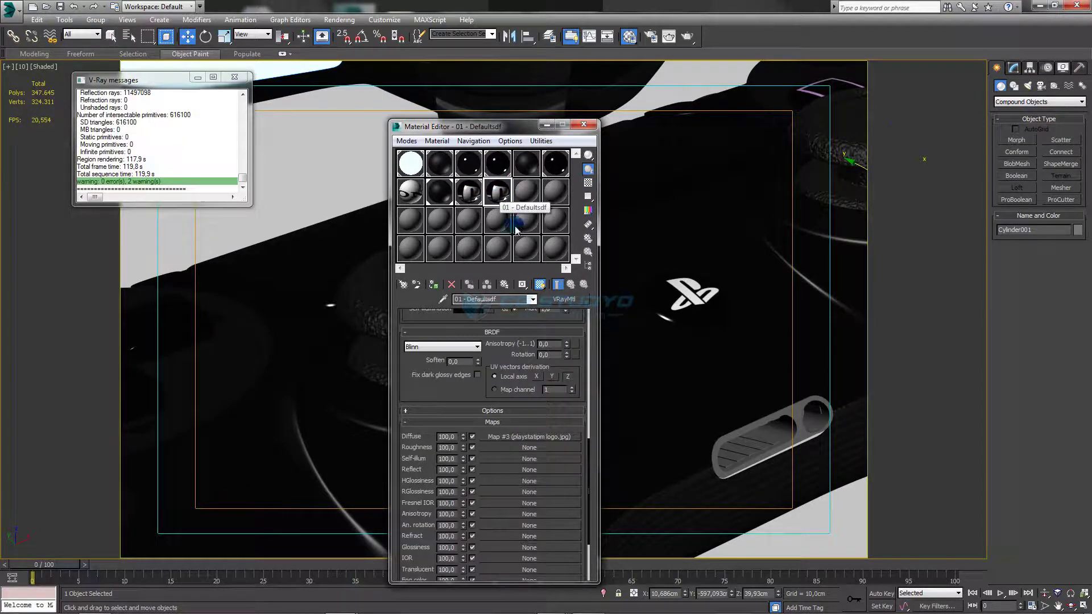
pyautogui.click(566, 439)
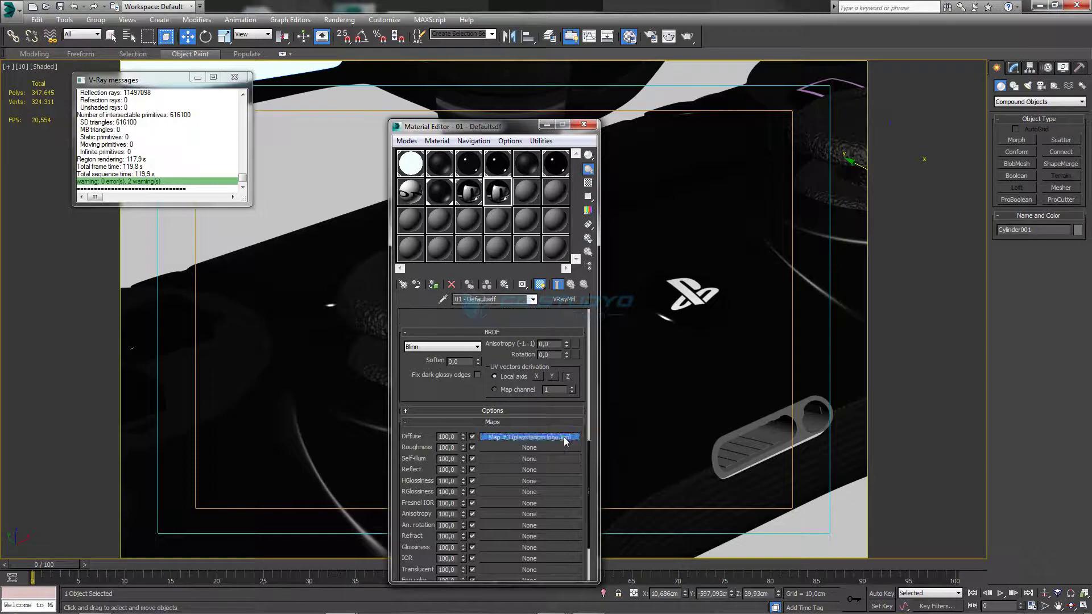
pyautogui.click(550, 484)
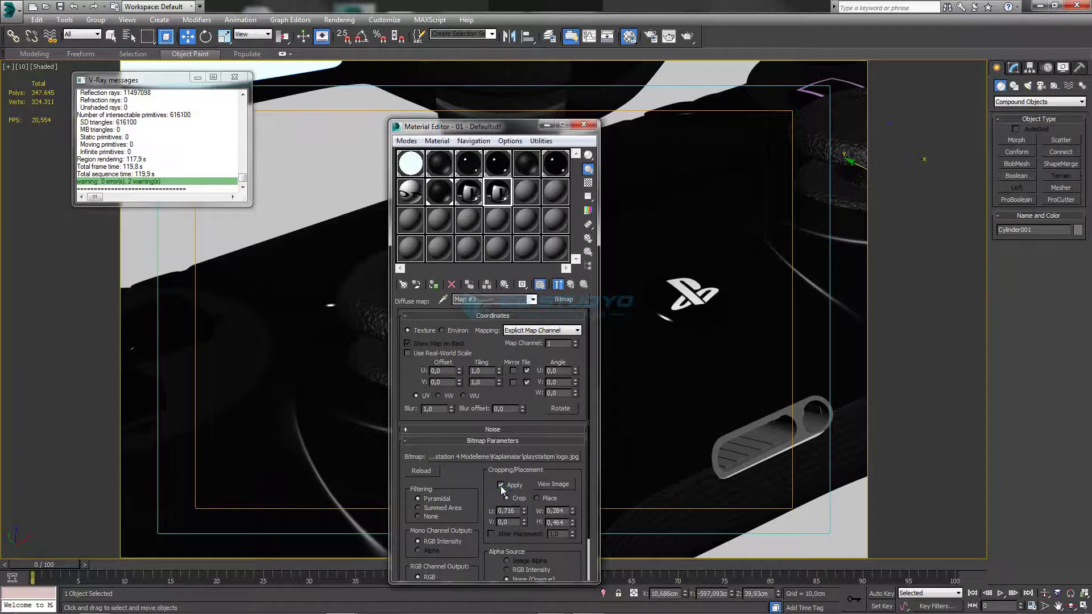
pyautogui.click(546, 483)
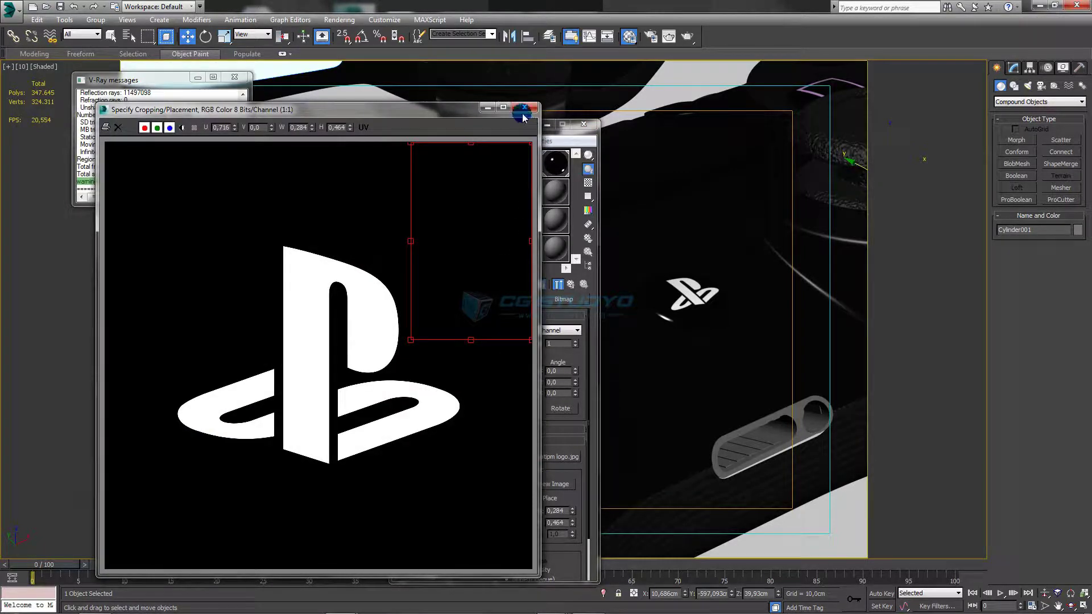
pyautogui.click(524, 107)
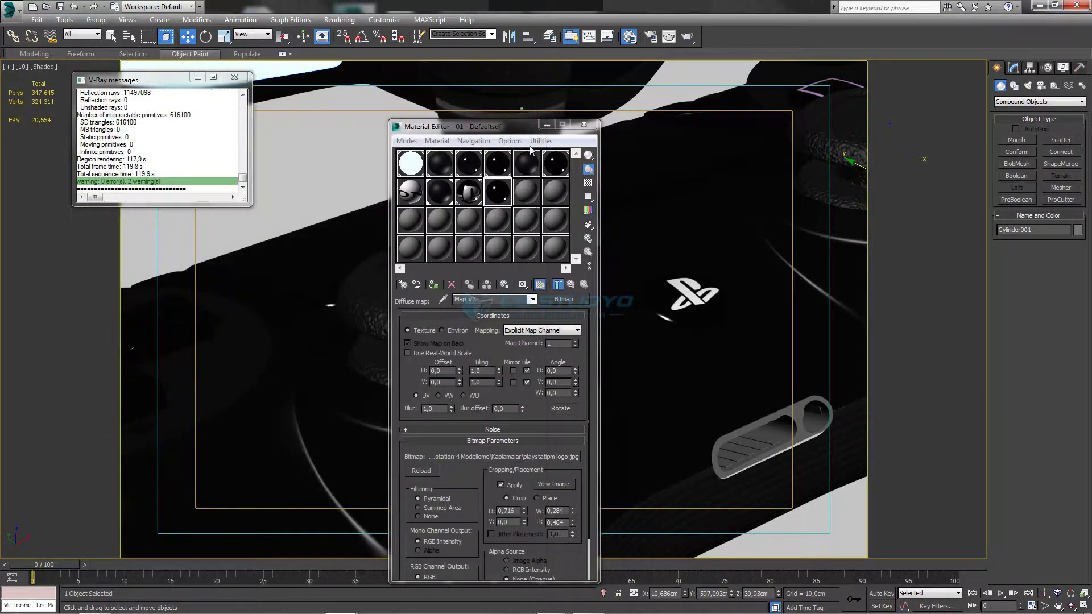
# Step: Assign a copy of the logo material, renamed siyahparlak2, to the pill-shaped part
pyautogui.click(501, 195)
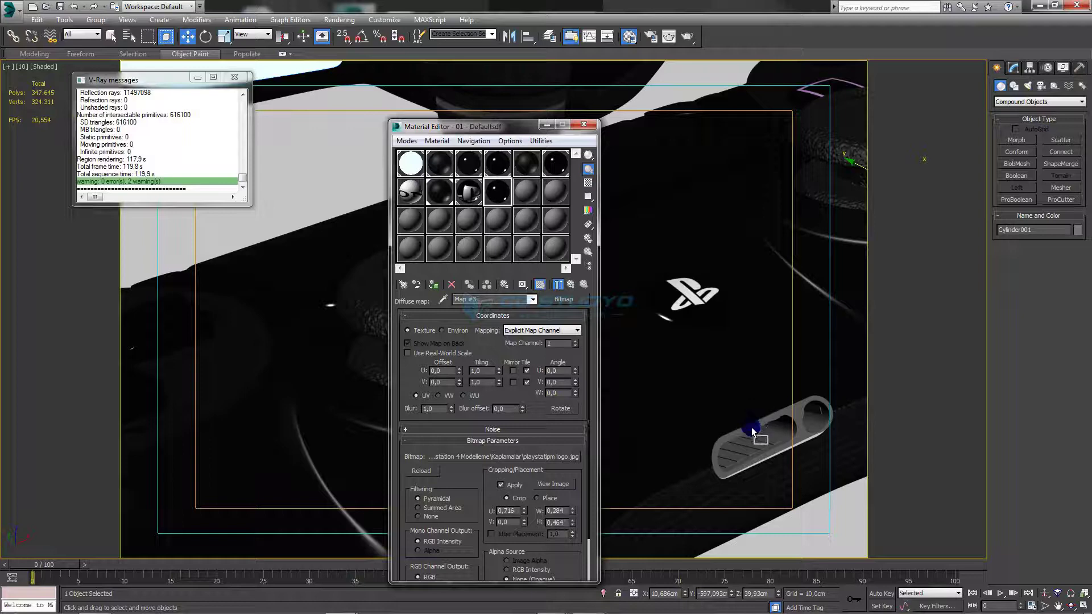
pyautogui.moveTo(752, 432); pyautogui.dragTo(751, 431)
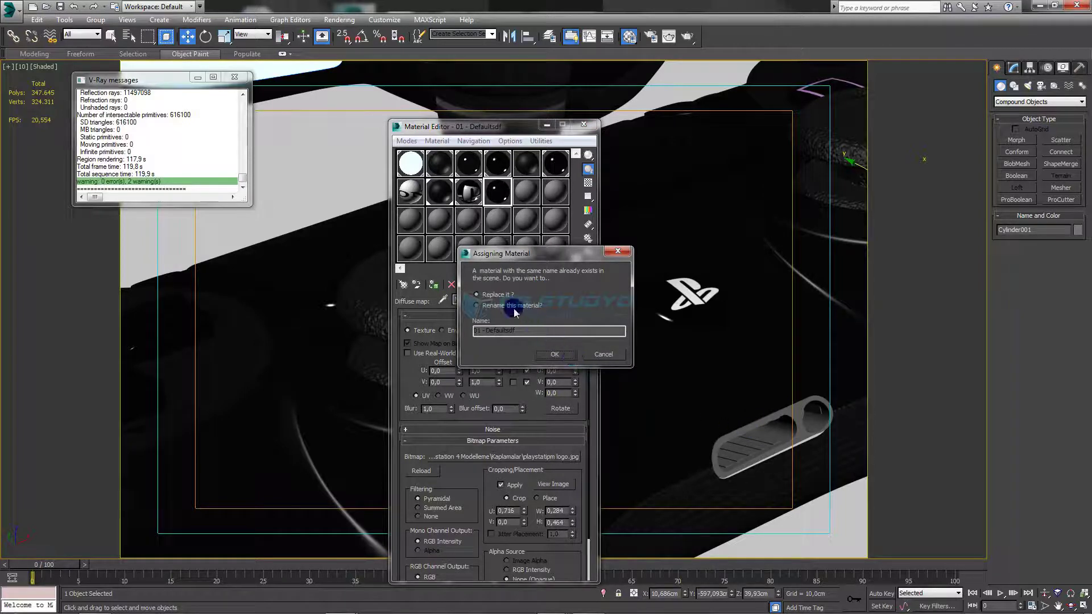
pyautogui.click(504, 306)
pyautogui.write('siyahparlak2')
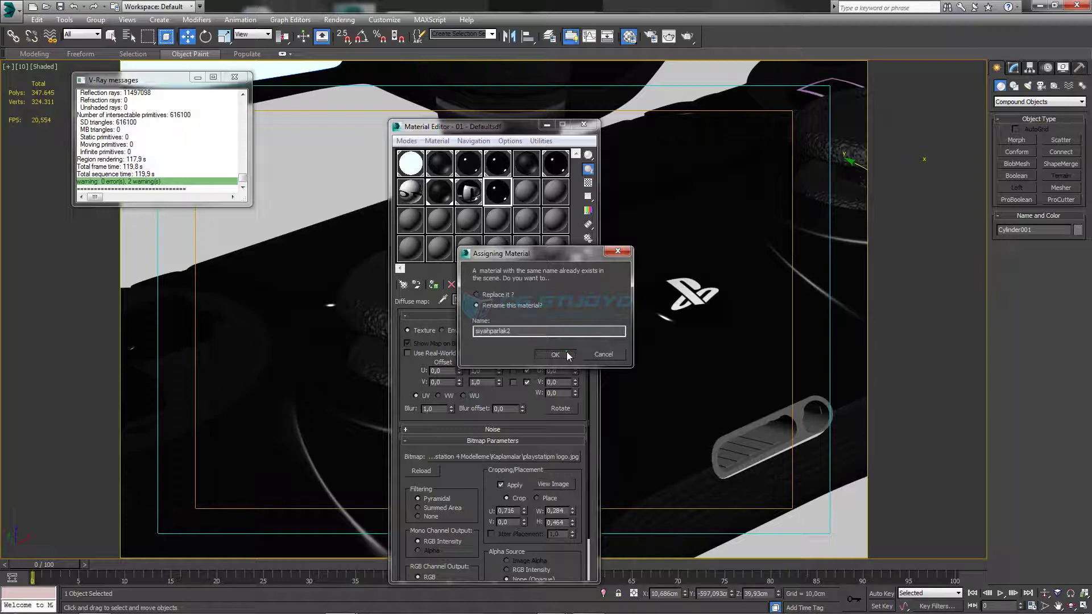
pyautogui.click(555, 355)
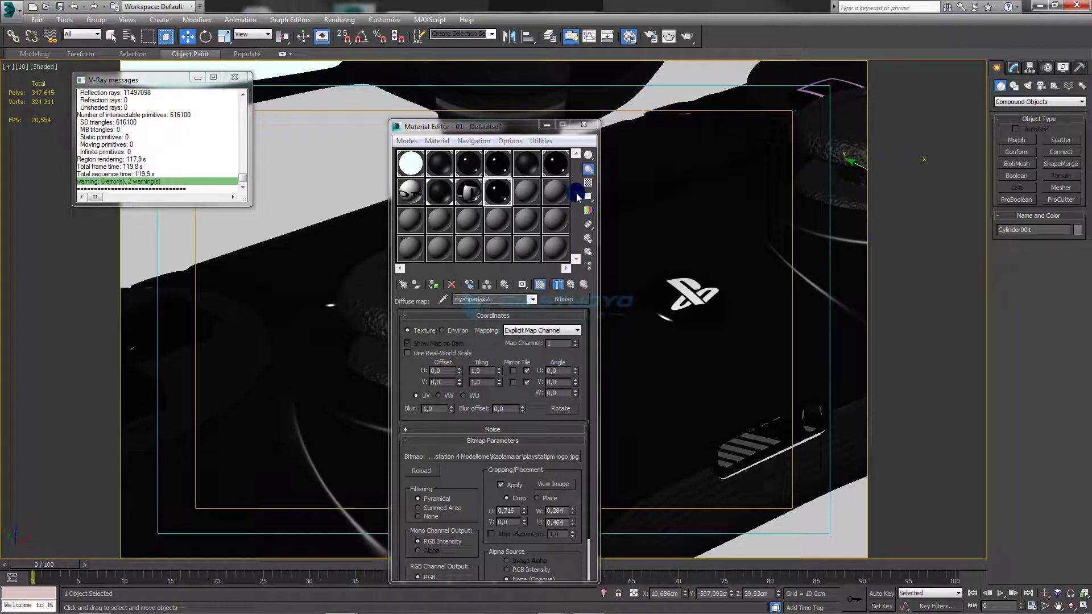
pyautogui.click(547, 125)
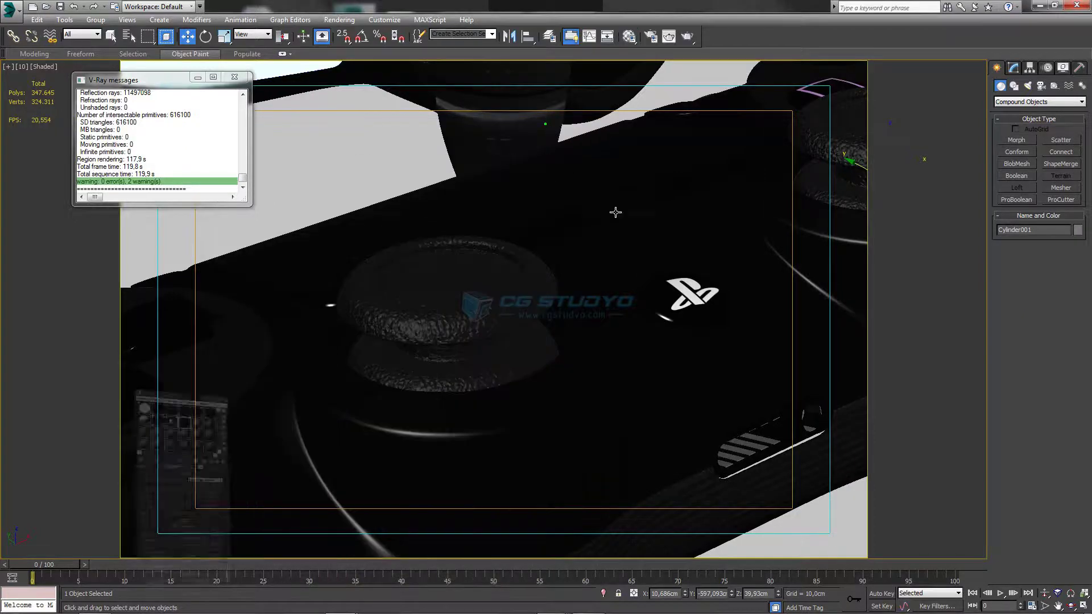
# Step: Zoom to the striped Rectangle005, orbit around it, and return to the camera view
pyautogui.click(752, 469)
pyautogui.press('z')
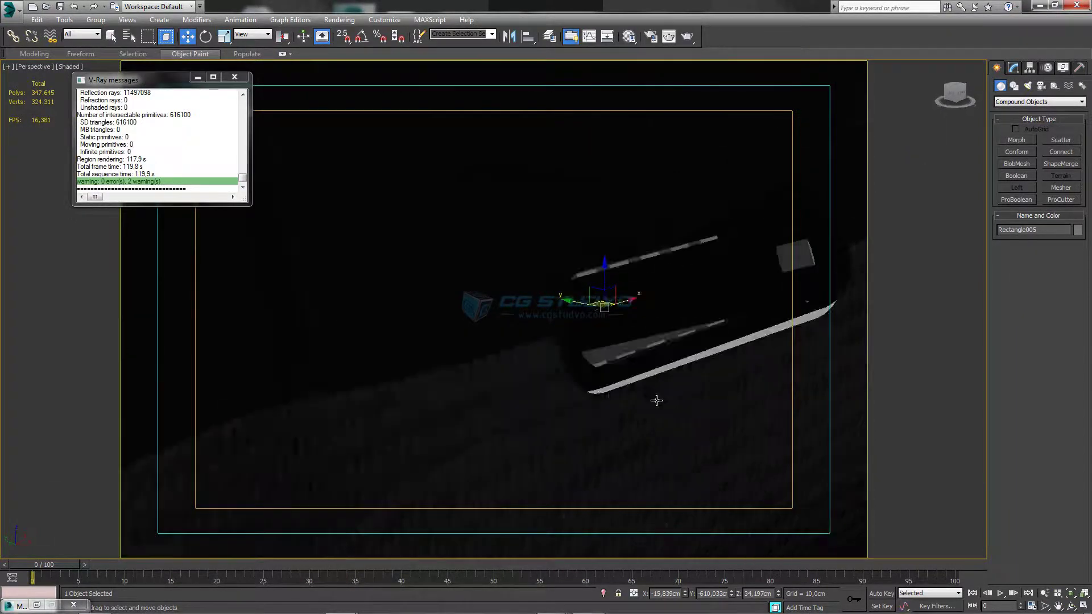
pyautogui.moveTo(595, 295)
pyautogui.keyDown('alt'); pyautogui.mouseDown(button='middle')
pyautogui.moveTo(585, 312)
pyautogui.moveTo(674, 435)
pyautogui.mouseUp(button='middle'); pyautogui.keyUp('alt')
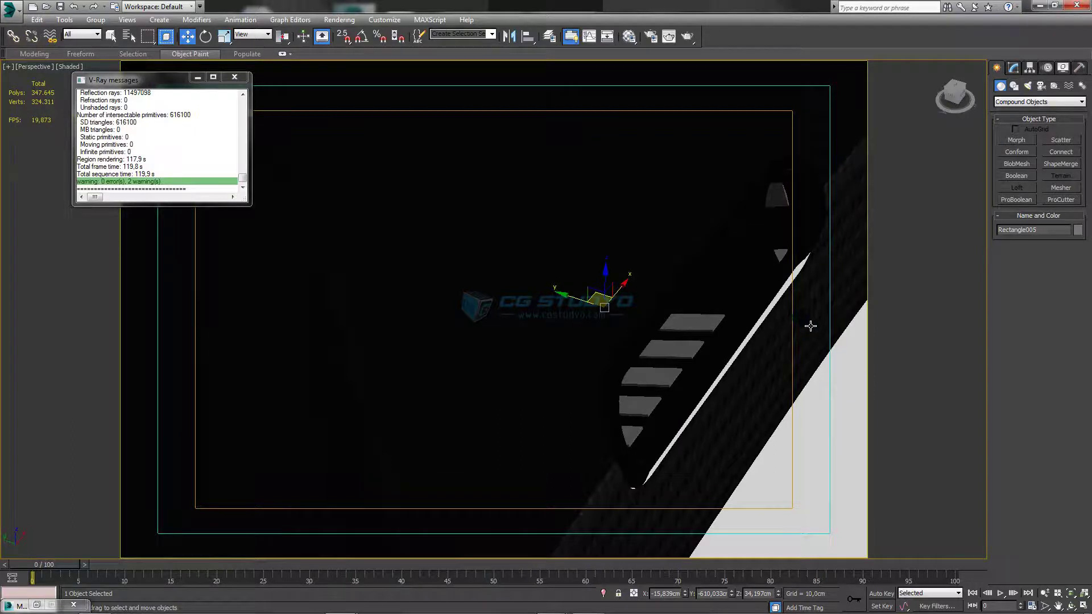
pyautogui.press('c')
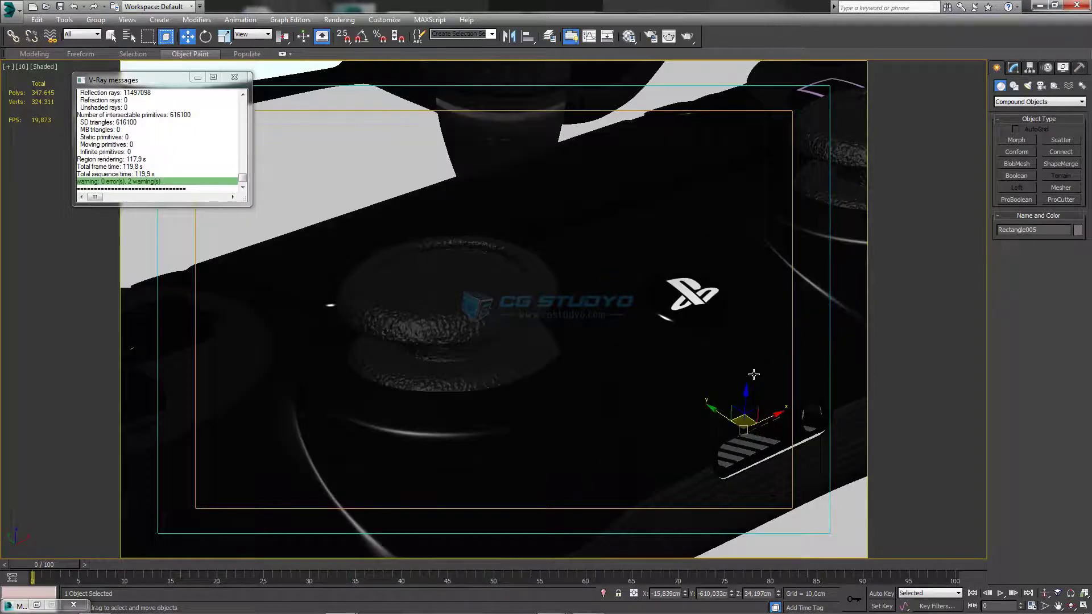
# Step: Pick the unused Standard_11 material slot and bring up the material type list
pyautogui.press('m')
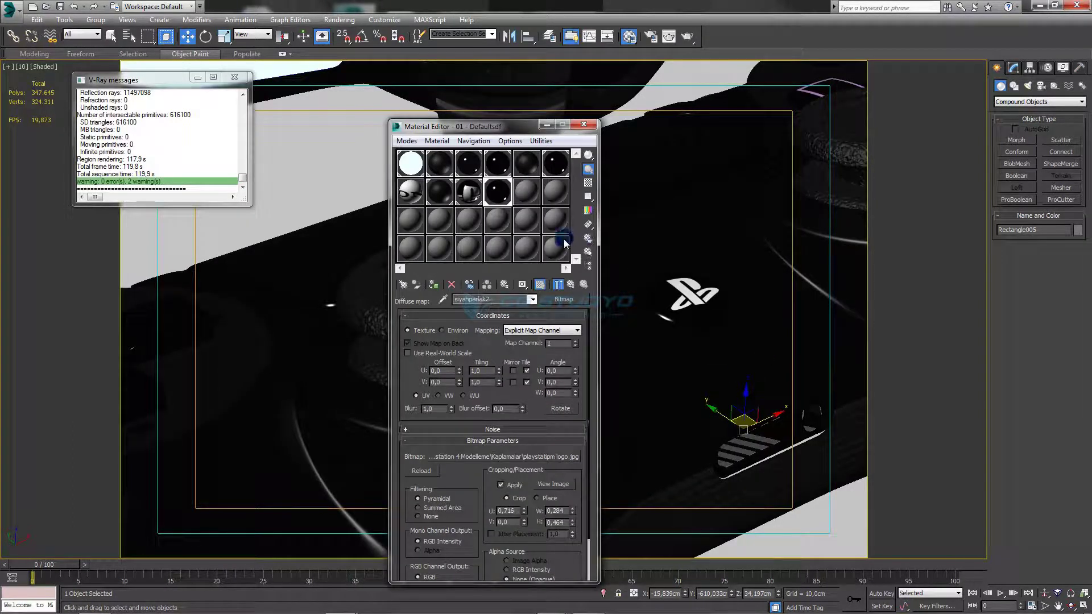
pyautogui.click(528, 193)
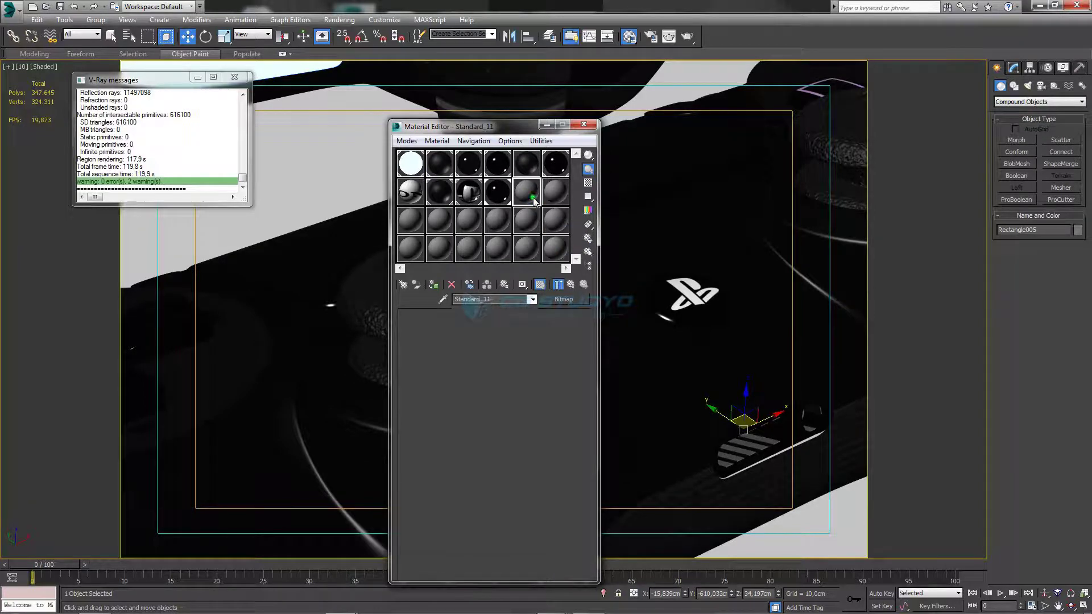
pyautogui.click(560, 304)
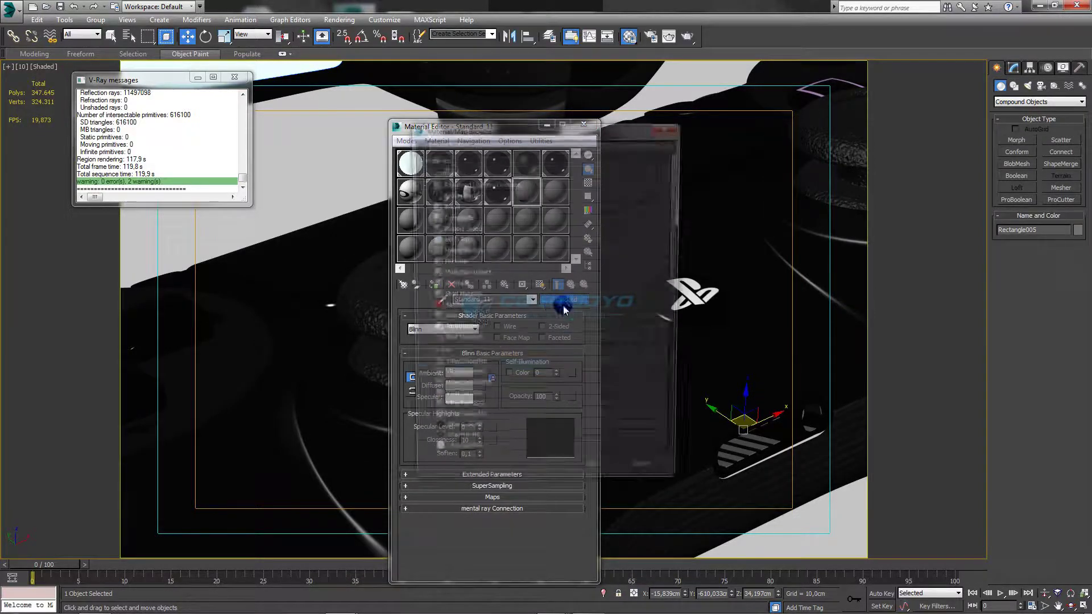
# Step: Browse the external drive's V-Ray archive to the METAL materials folder to open a material library
pyautogui.click(418, 143)
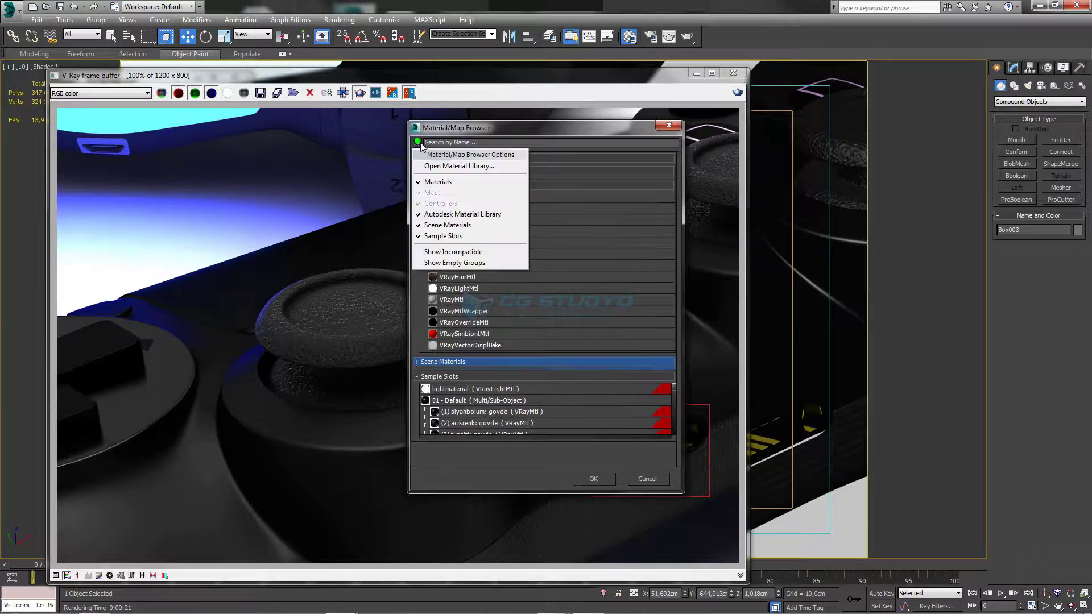
pyautogui.click(435, 158)
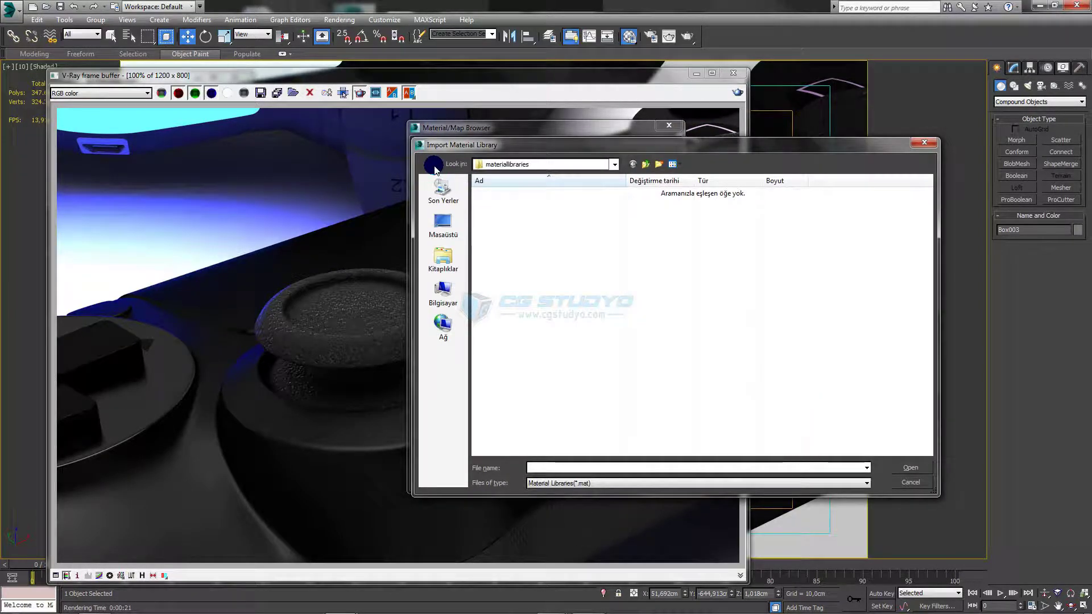
pyautogui.click(443, 293)
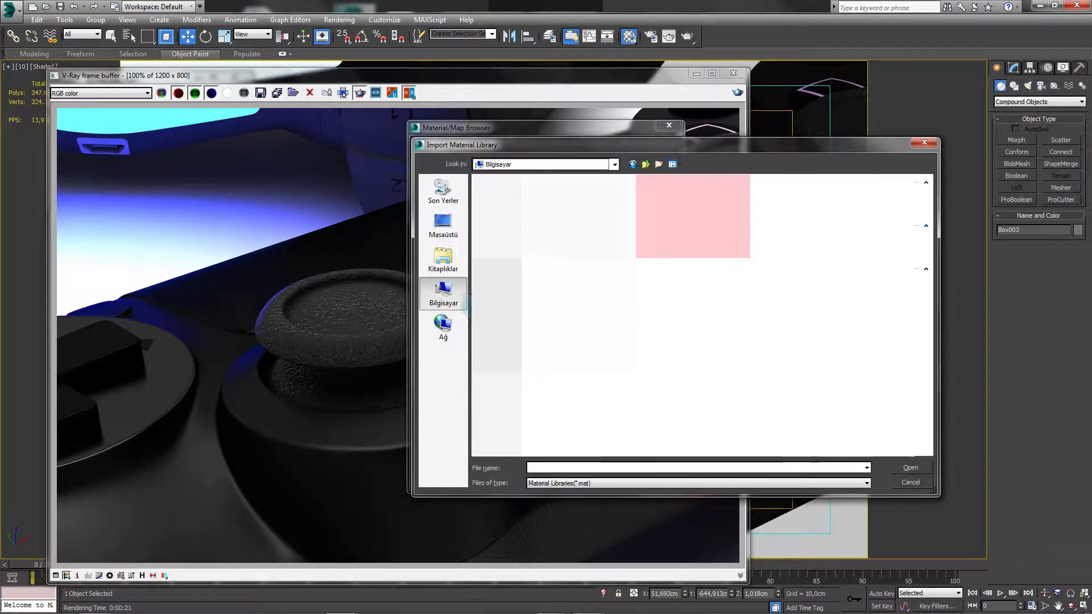
pyautogui.doubleClick(692, 216)
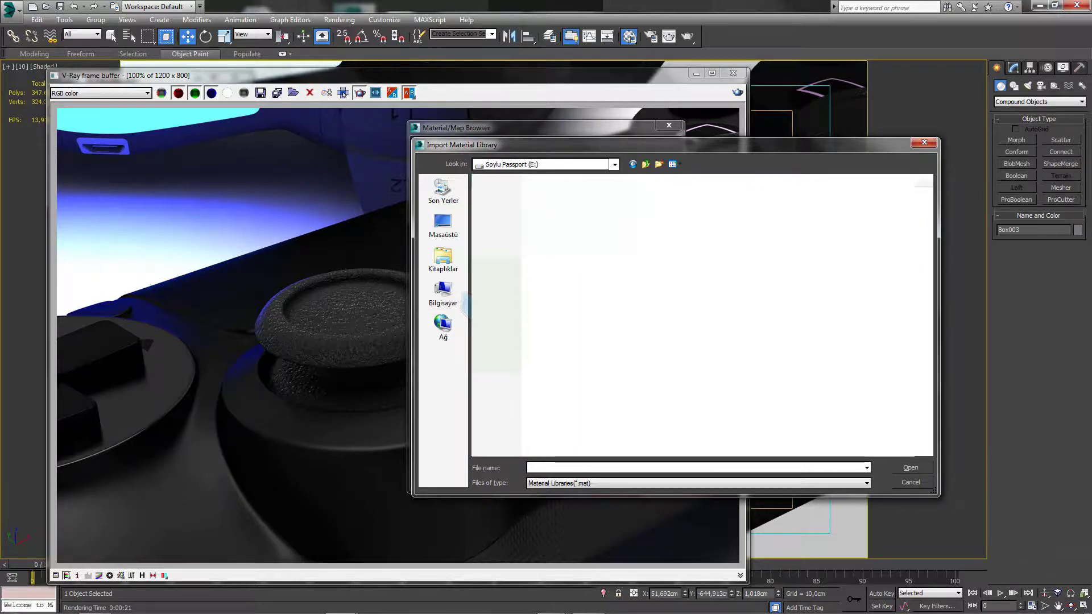
pyautogui.doubleClick(693, 216)
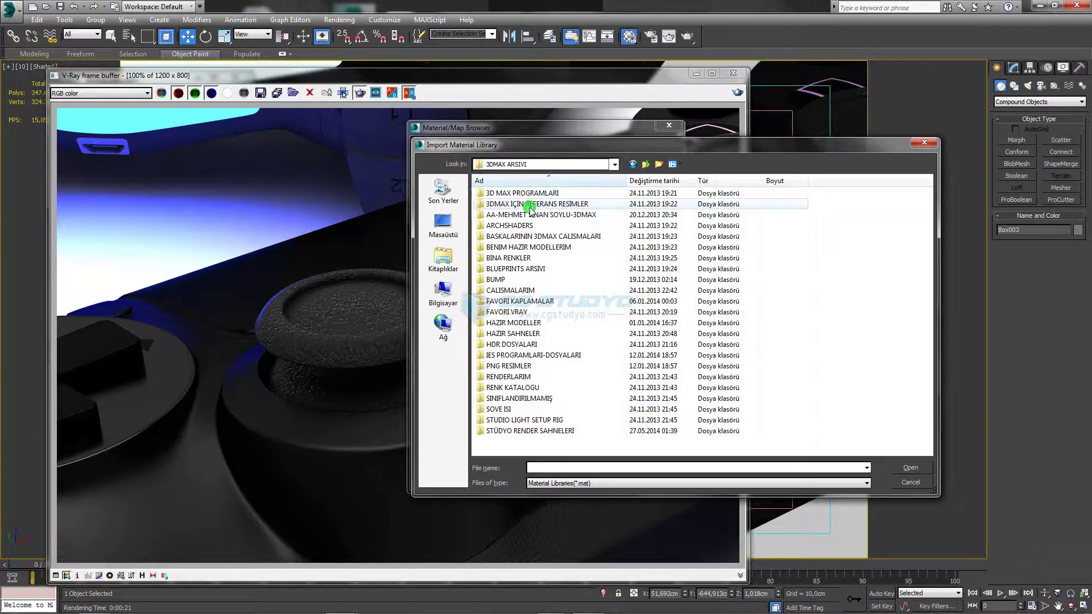
pyautogui.doubleClick(525, 310)
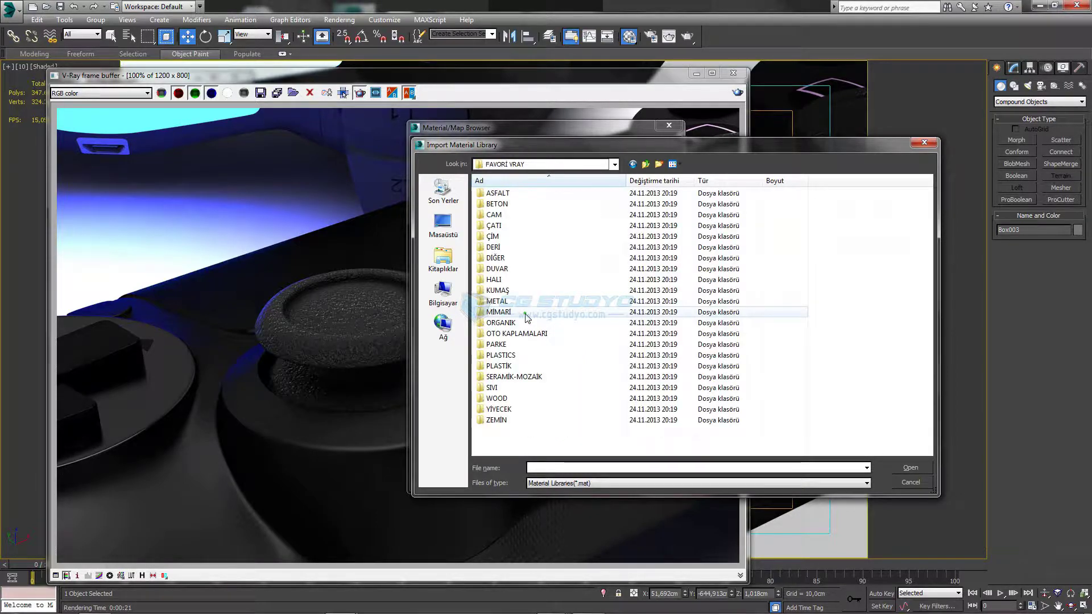
pyautogui.doubleClick(509, 306)
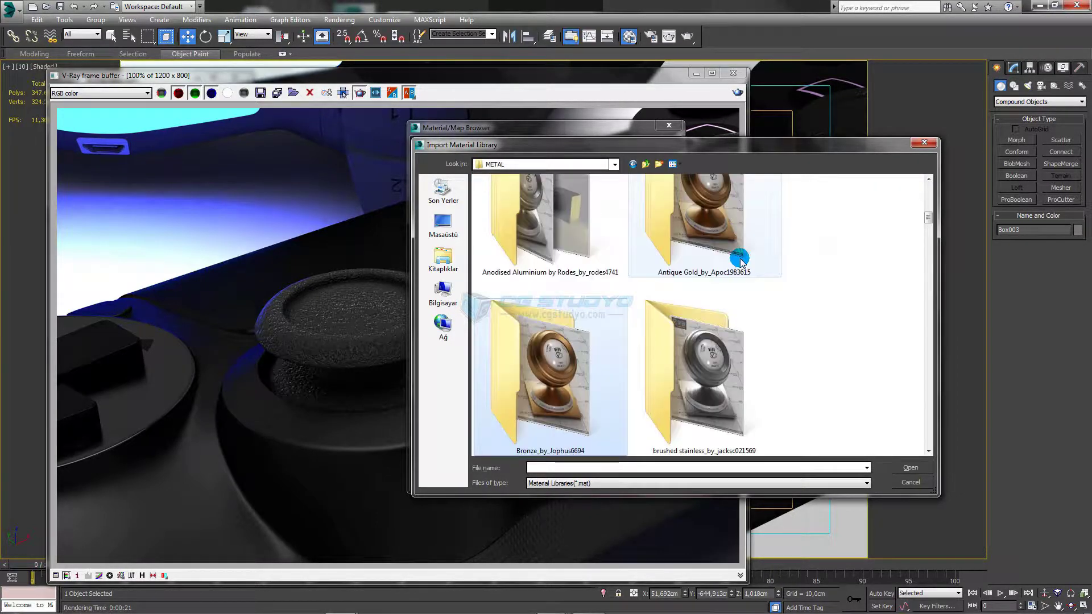
pyautogui.scroll(-3, 739, 239)
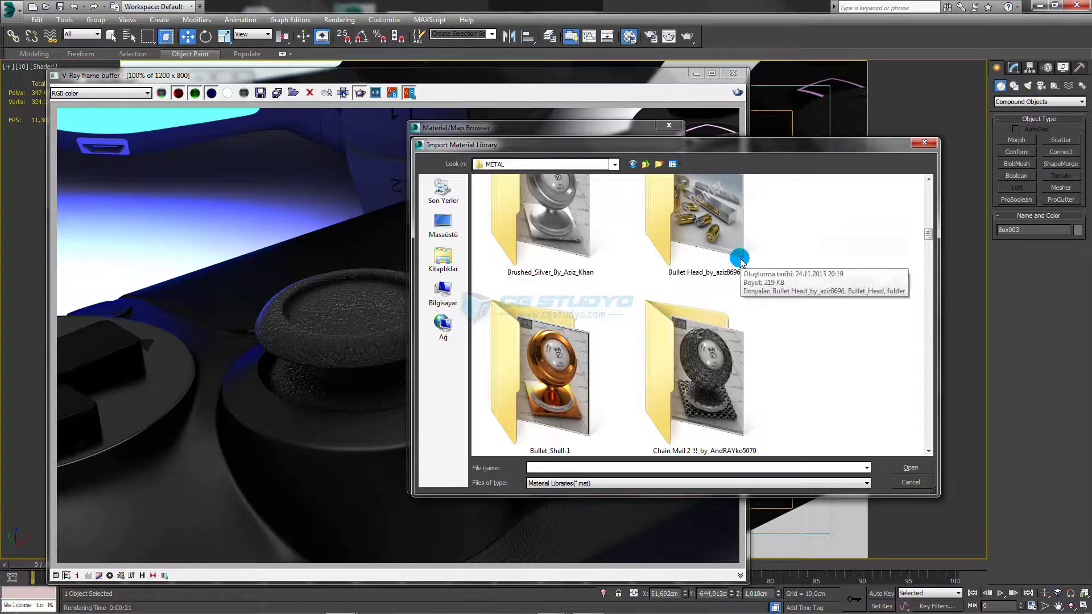
pyautogui.scroll(-2, 739, 250)
pyautogui.scroll(-1, 739, 250)
pyautogui.scroll(-1, 739, 251)
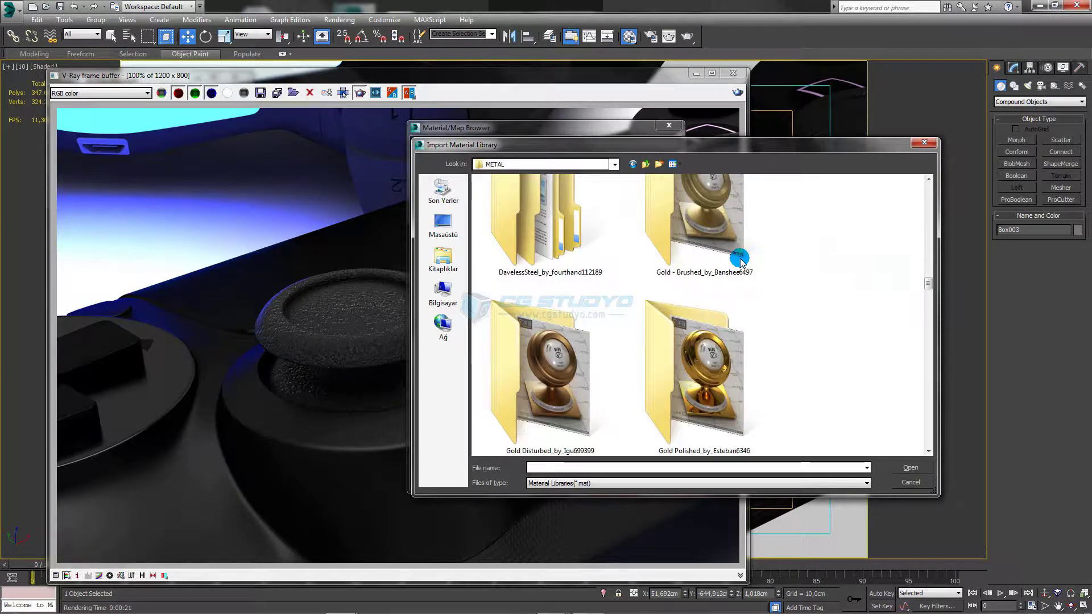
pyautogui.scroll(-1, 738, 253)
# Step: Open Gold Materials.mat from the Gold scratch folder and load Metal_Gold into the material editor
pyautogui.doubleClick(571, 337)
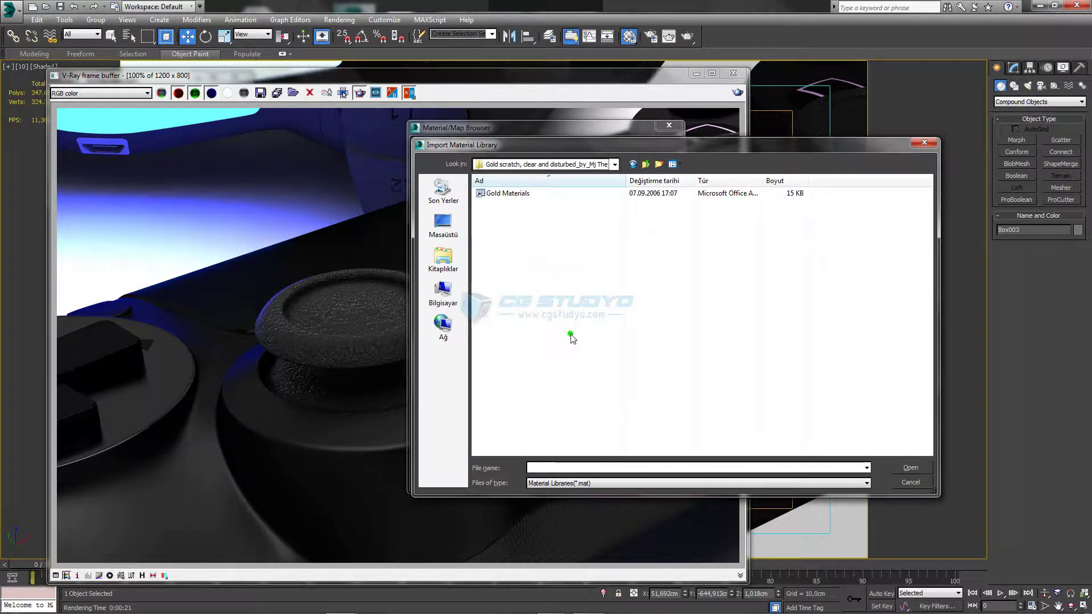
pyautogui.click(526, 196)
pyautogui.doubleClick(526, 194)
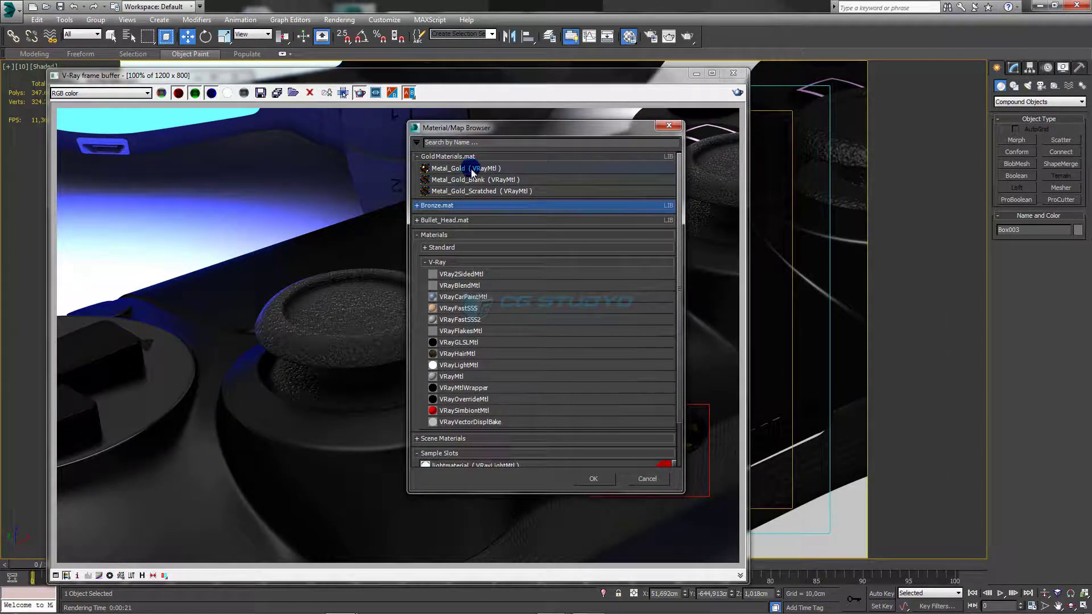
pyautogui.click(471, 170)
pyautogui.doubleClick(472, 170)
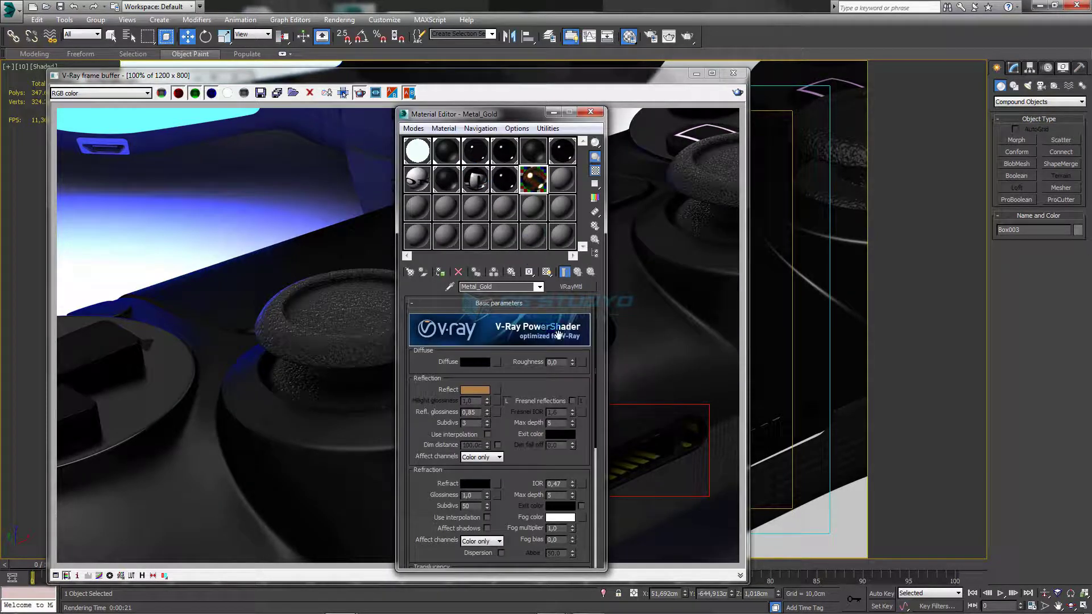
pyautogui.scroll(-2, 591, 408)
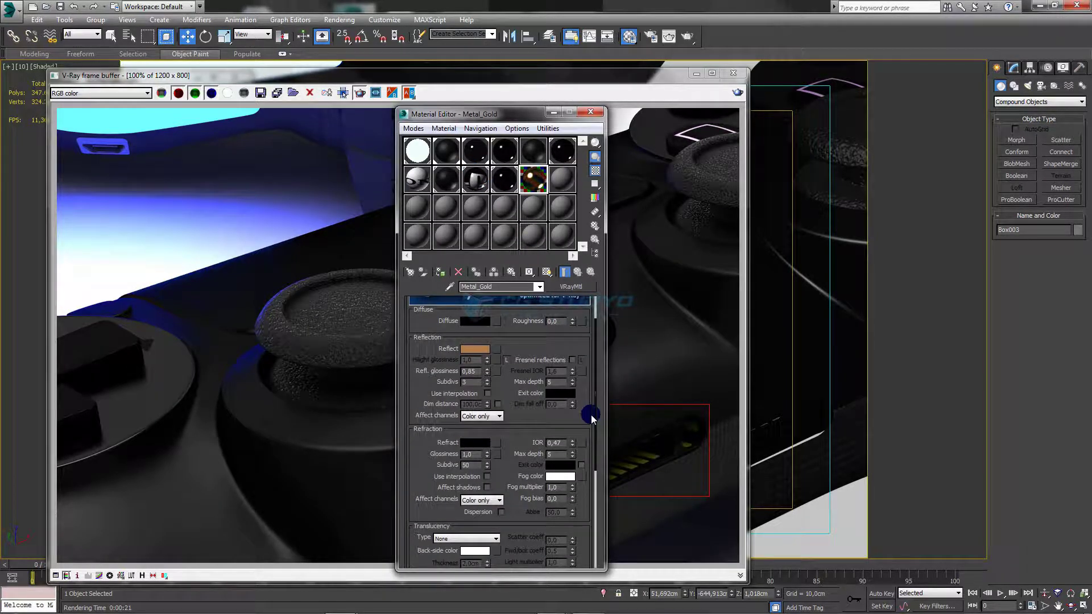
pyautogui.click(526, 424)
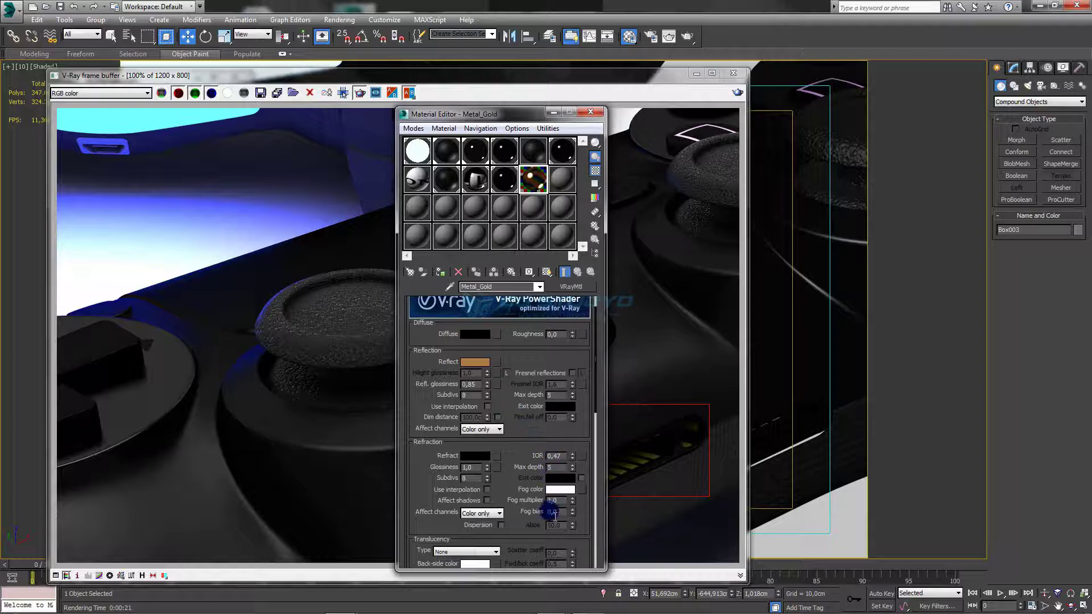
# Step: Close the material editor and re-render the charging-port area with Render Last
pyautogui.click(591, 113)
pyautogui.click(694, 72)
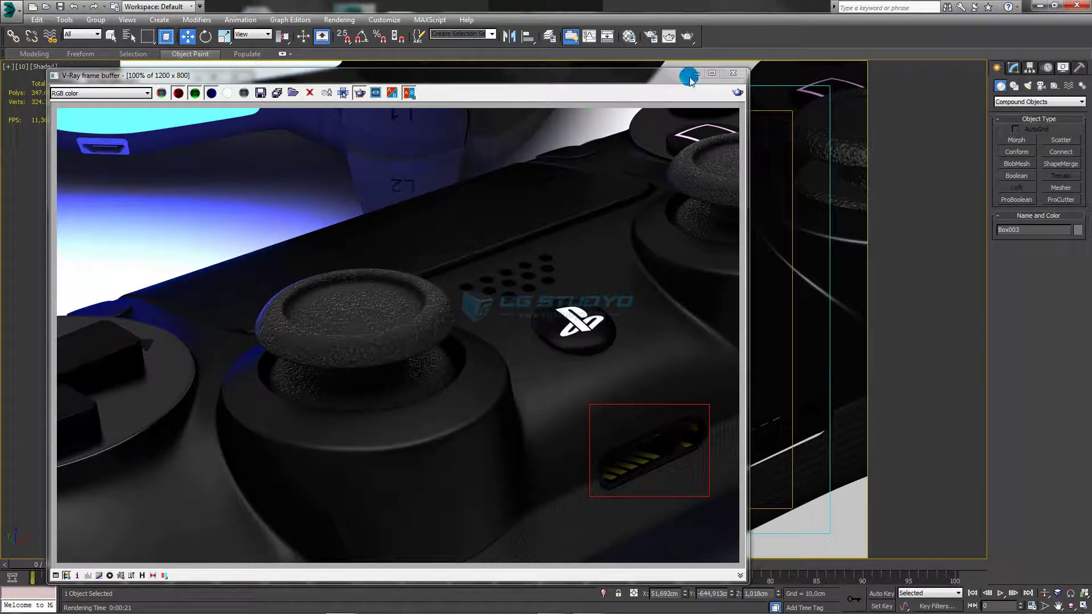
pyautogui.click(431, 100)
pyautogui.click(737, 93)
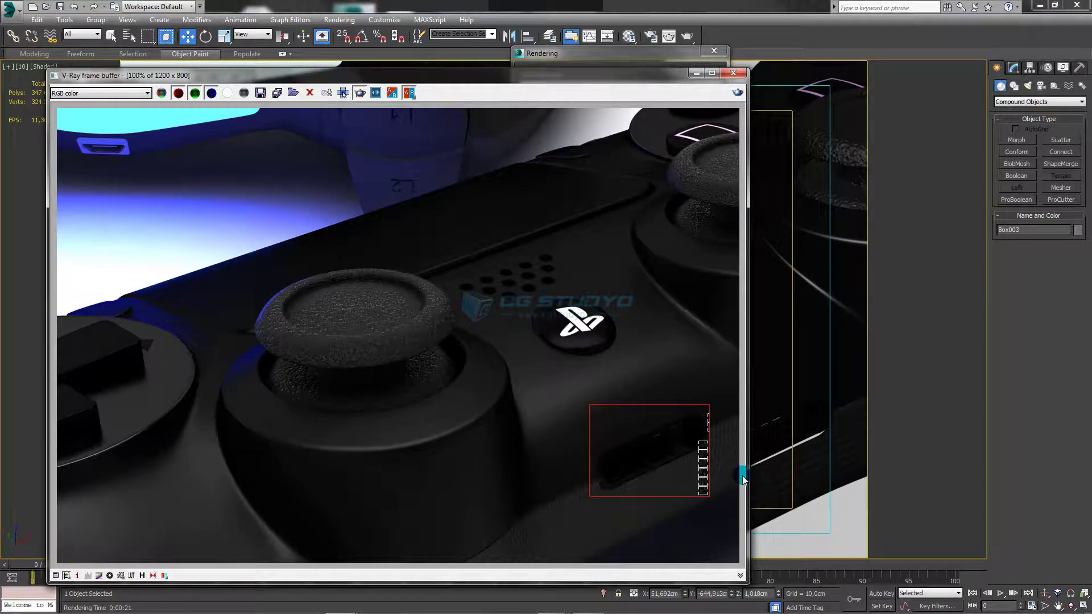
pyautogui.scroll(1, 649, 476)
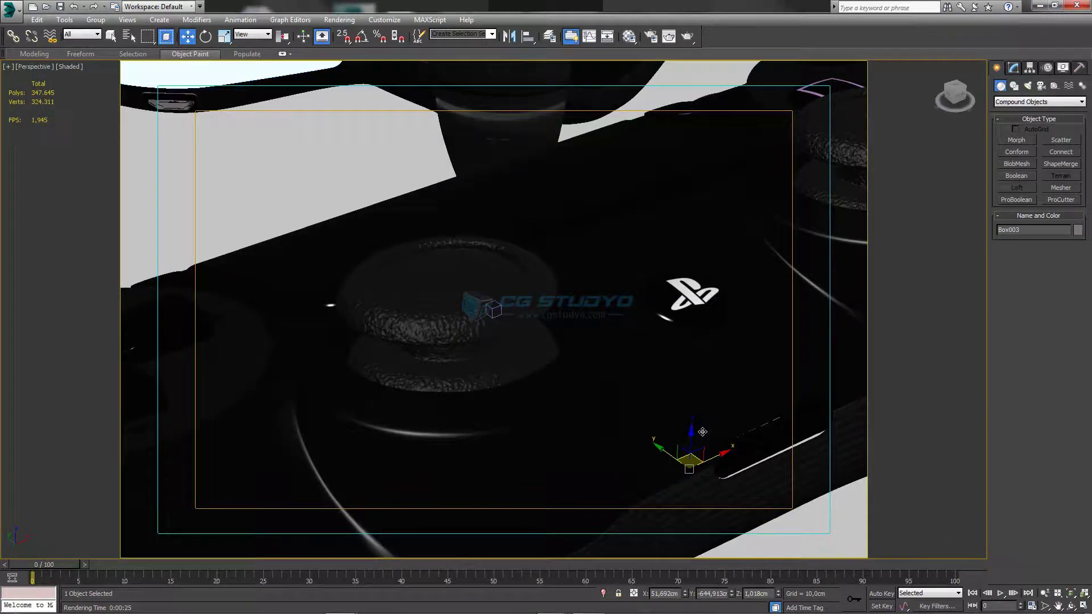
# Step: Draw a small VRayLight plane light over the controller
pyautogui.moveTo(700, 431)
pyautogui.keyDown('alt'); pyautogui.mouseDown(button='middle')
pyautogui.moveTo(607, 362)
pyautogui.moveTo(573, 351)
pyautogui.moveTo(592, 377)
pyautogui.moveTo(645, 394)
pyautogui.moveTo(708, 367)
pyautogui.moveTo(638, 375)
pyautogui.moveTo(595, 358)
pyautogui.mouseUp(button='middle'); pyautogui.keyUp('alt')
pyautogui.click(1027, 85)
pyautogui.click(1016, 140)
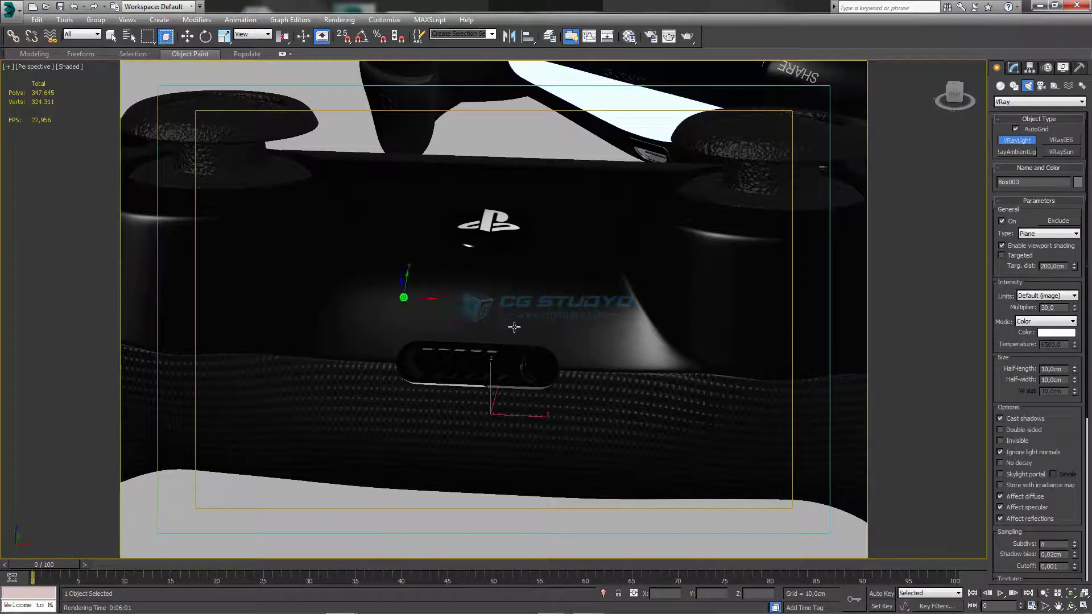
pyautogui.moveTo(403, 297); pyautogui.dragTo(570, 345)
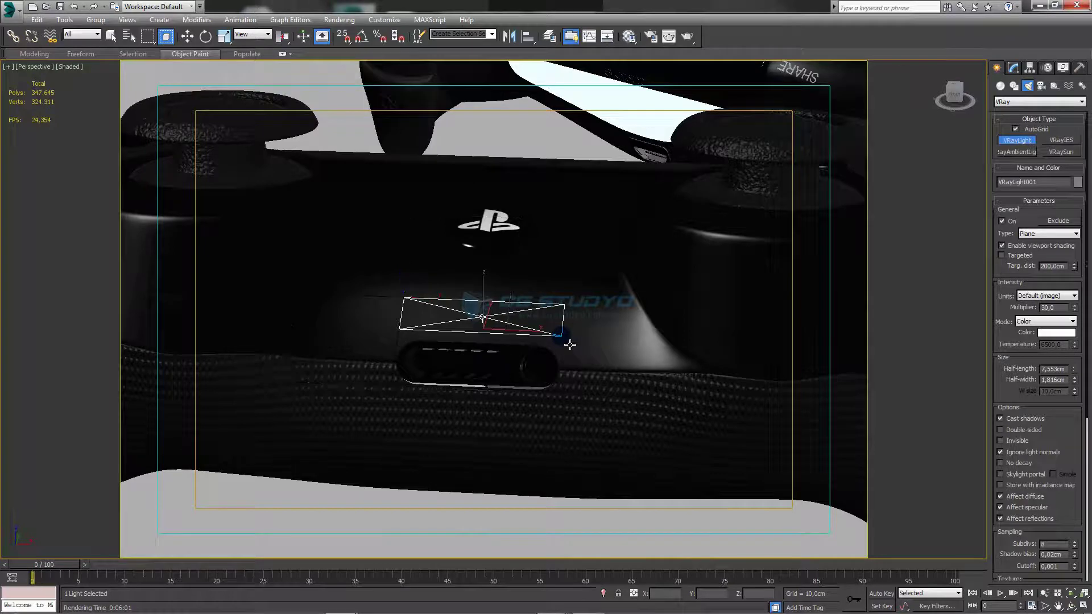
# Step: Move the plane light down and tilt it to aim at the controller's front edge
pyautogui.moveTo(571, 347)
pyautogui.keyDown('alt'); pyautogui.mouseDown(button='middle')
pyautogui.moveTo(638, 356)
pyautogui.moveTo(580, 319)
pyautogui.moveTo(544, 313)
pyautogui.mouseUp(button='middle'); pyautogui.keyUp('alt')
pyautogui.press('e')
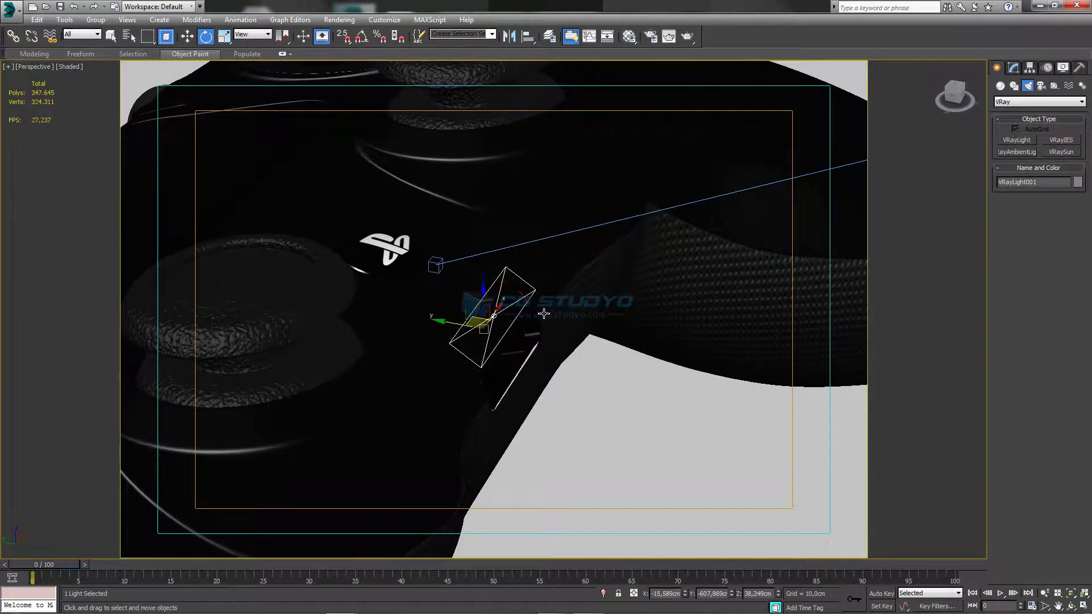
pyautogui.press('w')
pyautogui.moveTo(493, 317); pyautogui.dragTo(519, 355)
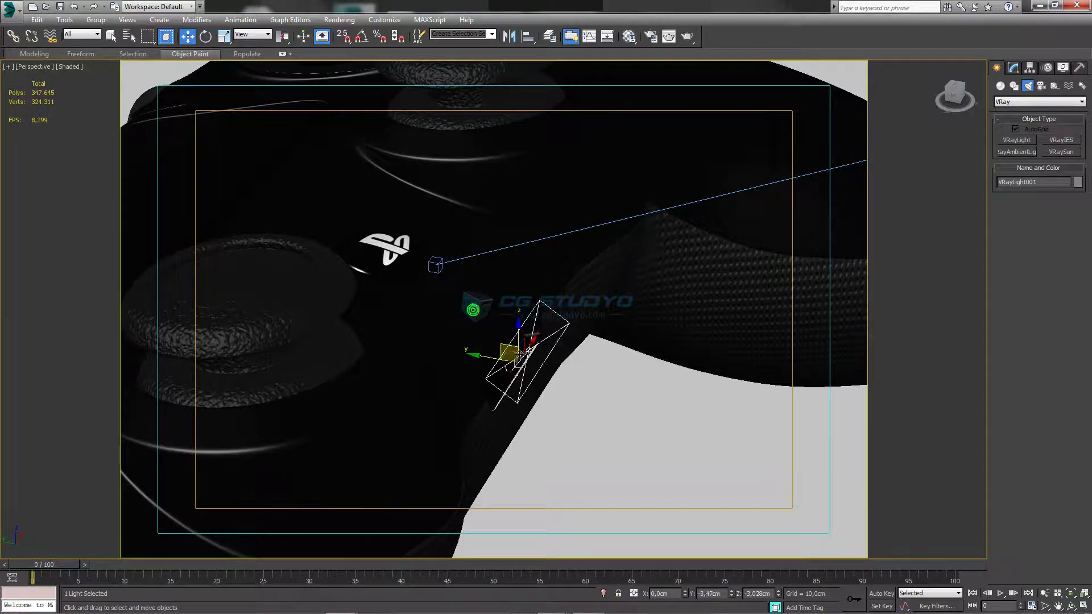
pyautogui.keyDown('alt'); pyautogui.moveTo(519, 355); pyautogui.dragTo(472, 316, button='middle'); pyautogui.keyUp('alt')
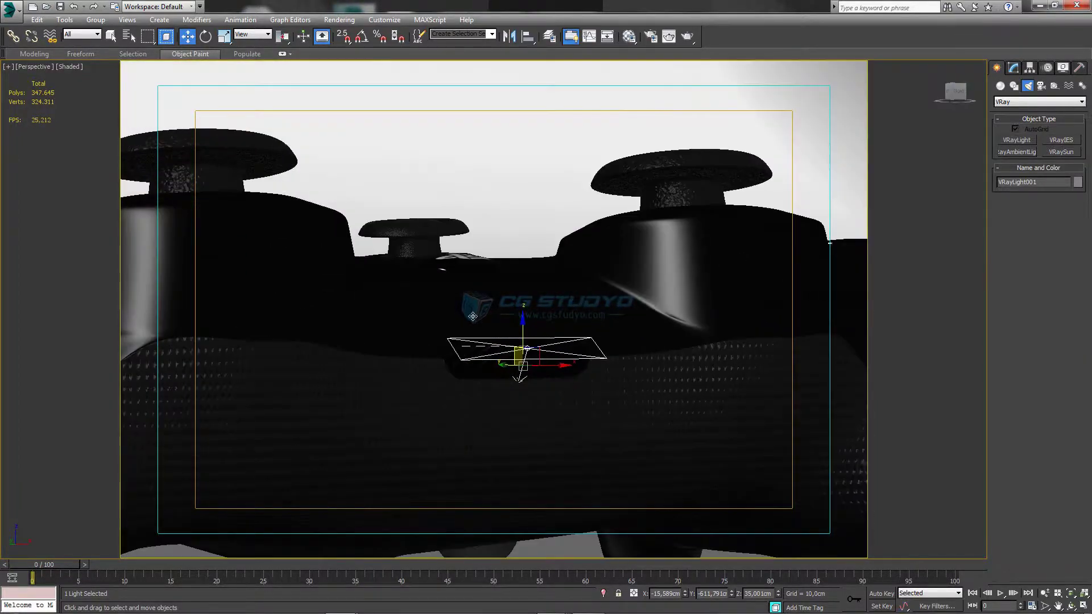
pyautogui.press('e')
pyautogui.moveTo(554, 344); pyautogui.dragTo(558, 364)
pyautogui.keyDown('alt'); pyautogui.moveTo(558, 364); pyautogui.dragTo(597, 406, button='middle'); pyautogui.keyUp('alt')
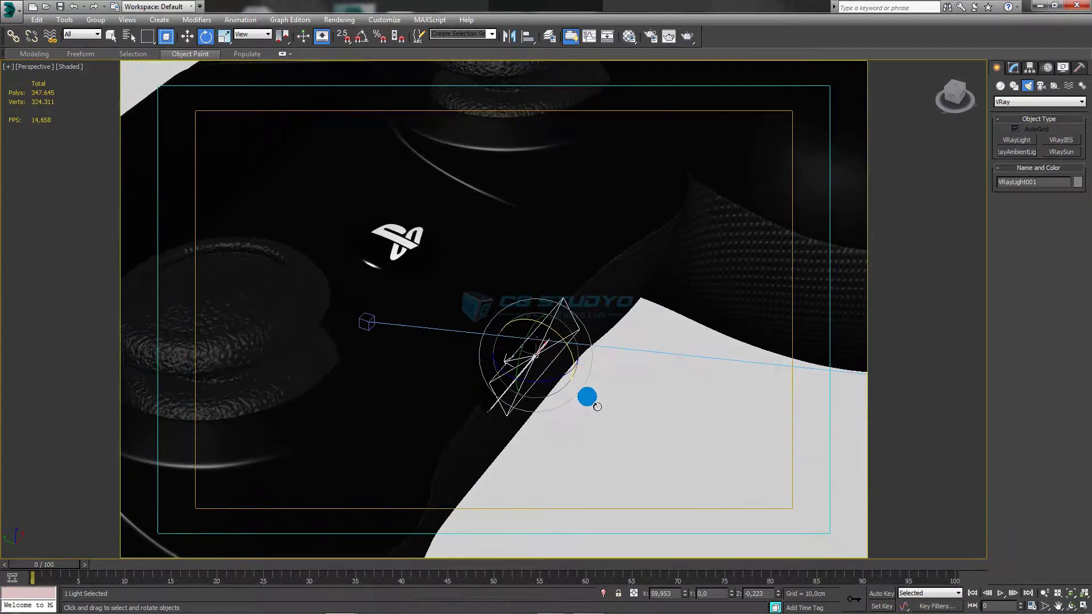
pyautogui.press('w')
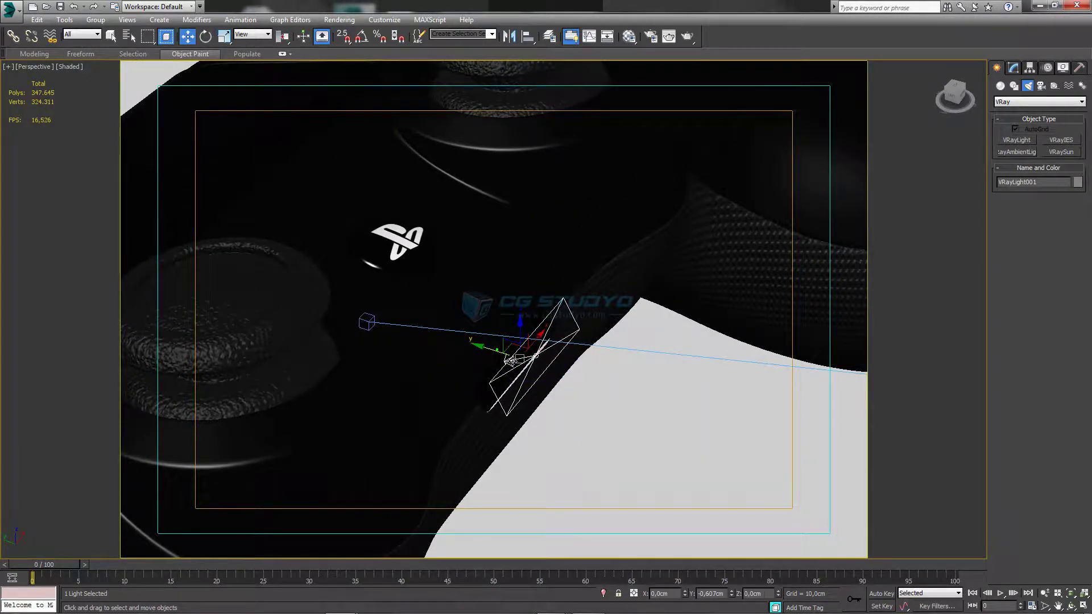
pyautogui.keyDown('alt'); pyautogui.moveTo(511, 360); pyautogui.dragTo(515, 295, button='middle'); pyautogui.keyUp('alt')
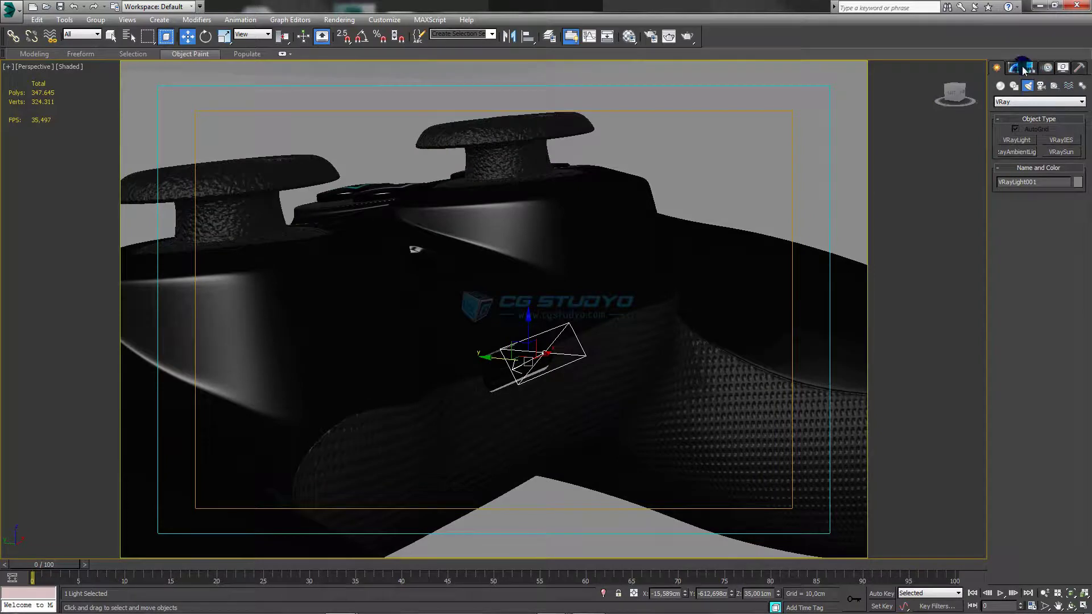
# Step: Edit the light's intensity multiplier, then render from the camera view
pyautogui.click(1022, 68)
pyautogui.doubleClick(1049, 321)
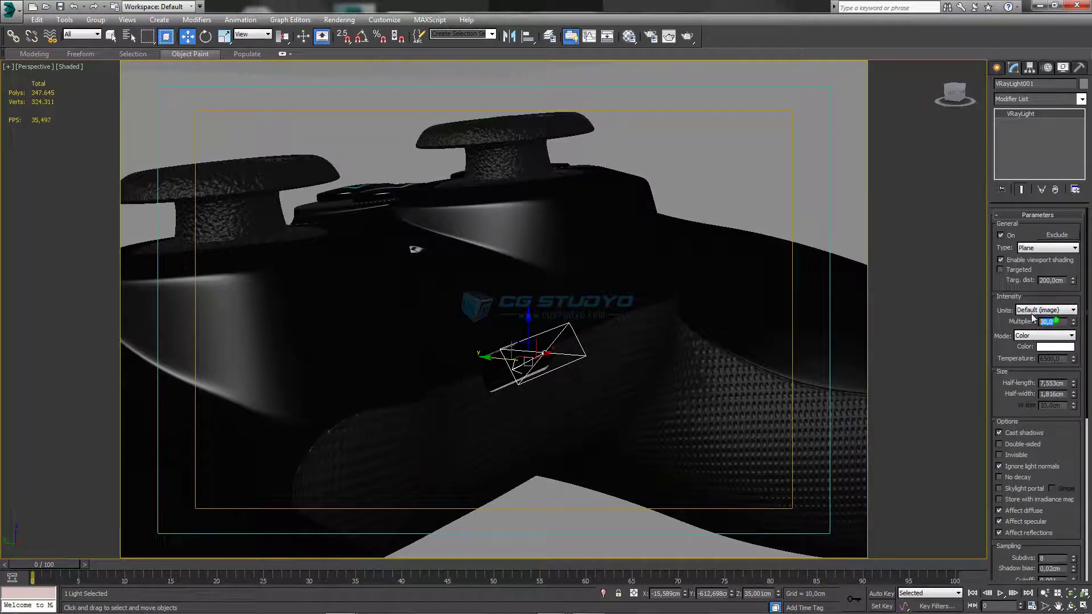
pyautogui.click(1033, 316)
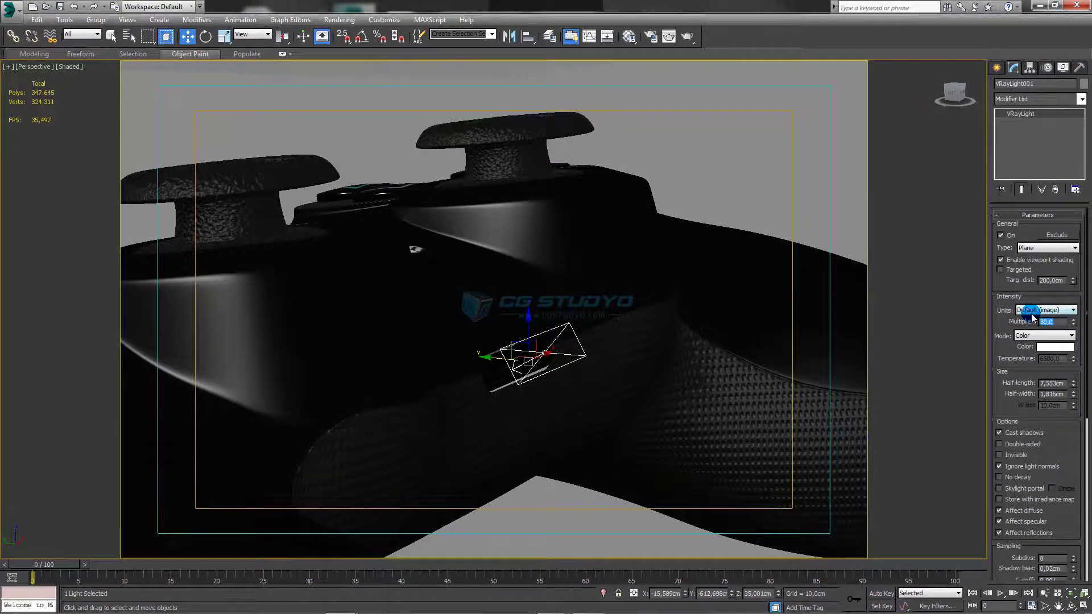
pyautogui.click(997, 67)
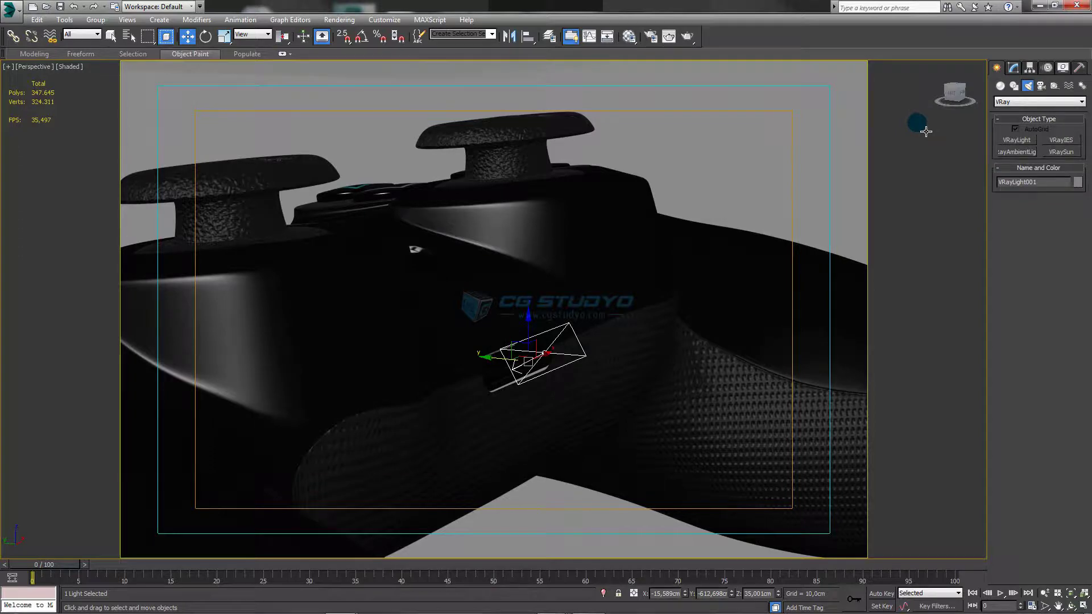
pyautogui.press('c')
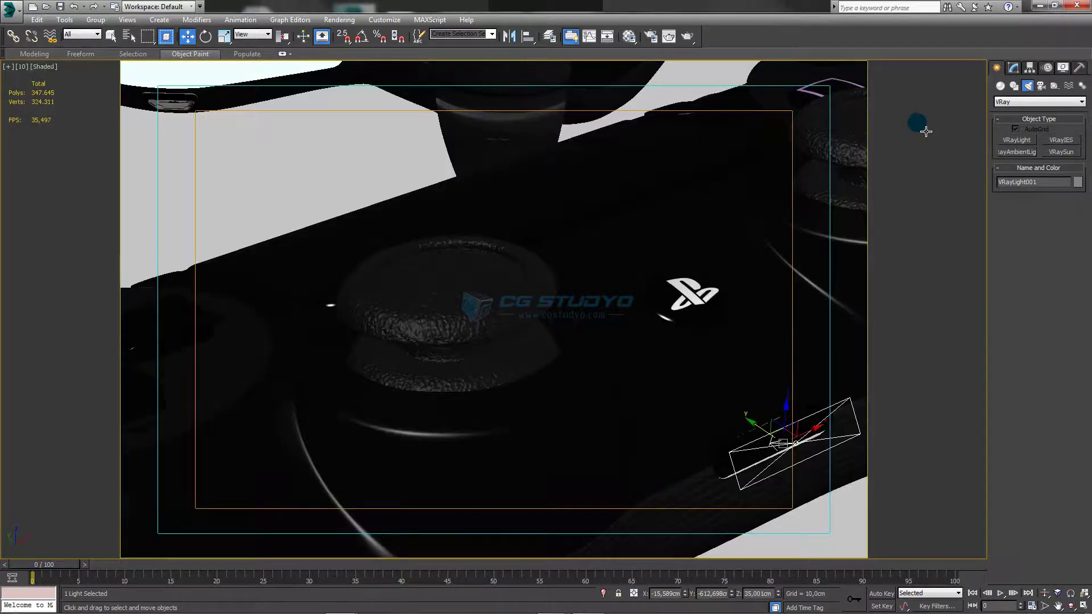
pyautogui.hotkey('shift', 'q')
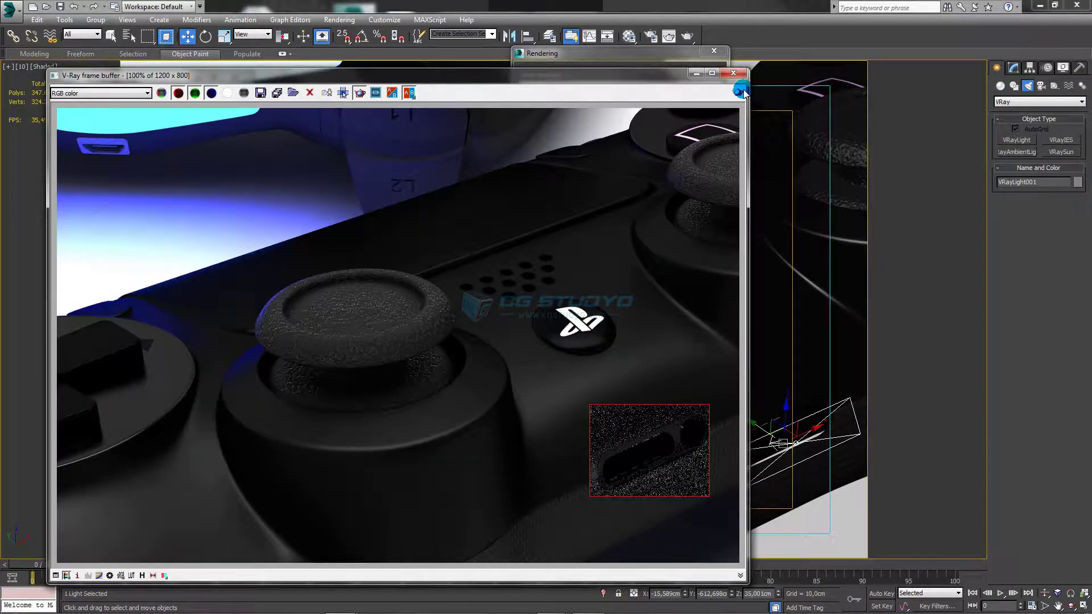
# Step: Check the render, select the controller body Box003 and return to the perspective view
pyautogui.click(675, 55)
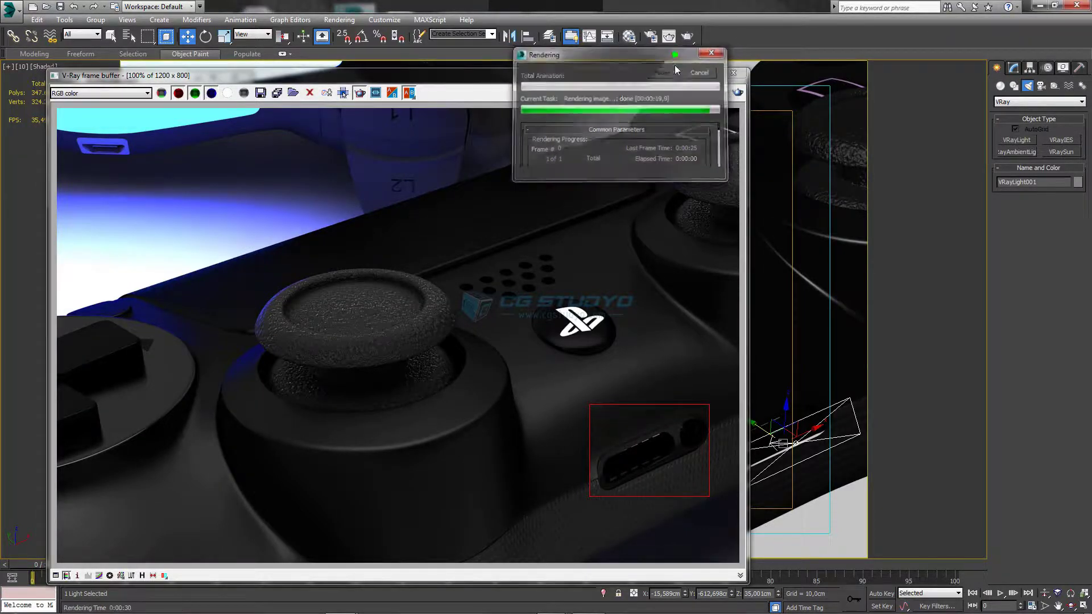
pyautogui.click(774, 402)
pyautogui.press('p')
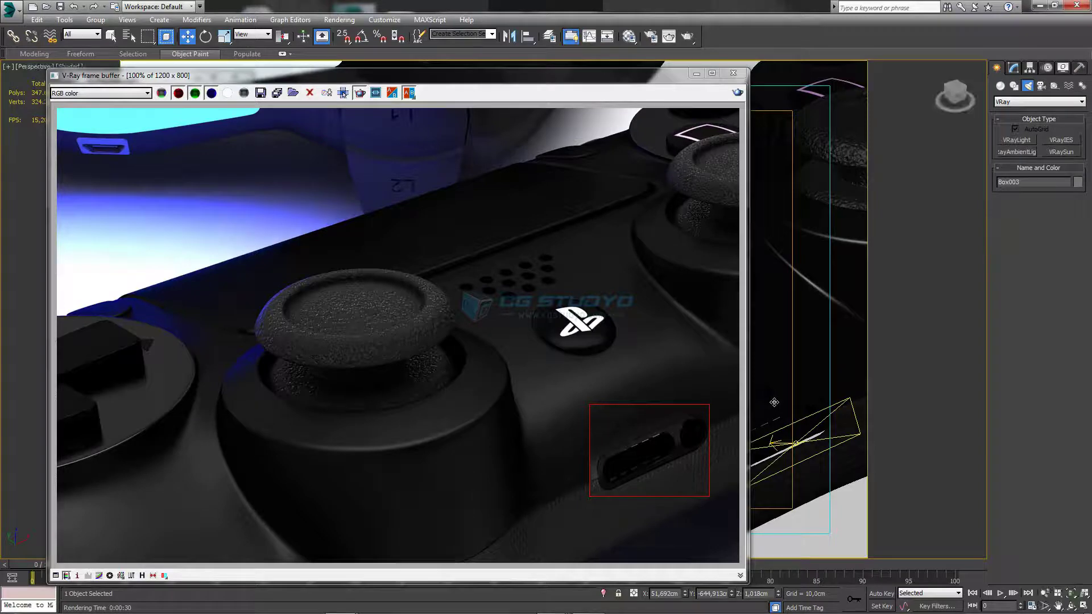
pyautogui.click(696, 73)
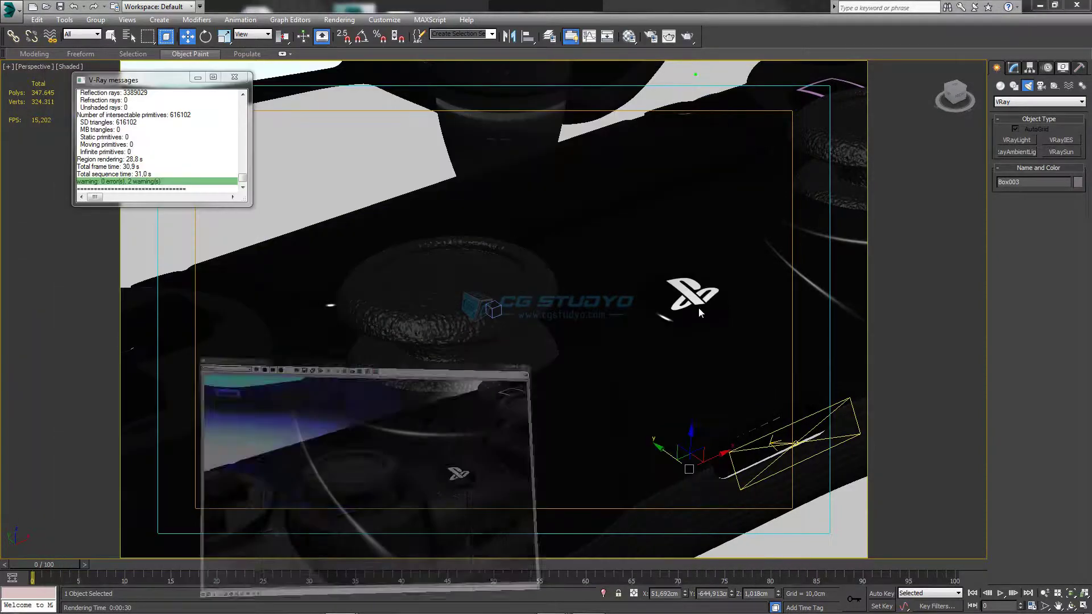
pyautogui.moveTo(691, 349)
pyautogui.keyDown('alt'); pyautogui.mouseDown(button='middle')
pyautogui.moveTo(702, 419)
pyautogui.moveTo(664, 457)
pyautogui.mouseUp(button='middle'); pyautogui.keyUp('alt')
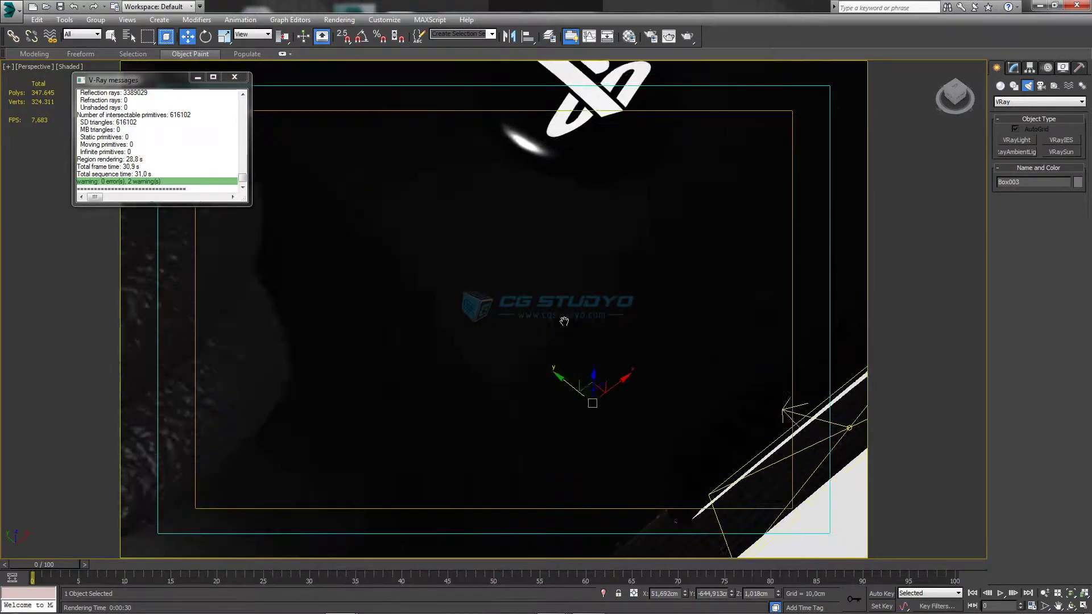
# Step: Select the five small pieces and Shift-drag copies of them up toward the PlayStation logo
pyautogui.keyDown('ctrl'); pyautogui.click(685, 433); pyautogui.keyUp('ctrl')
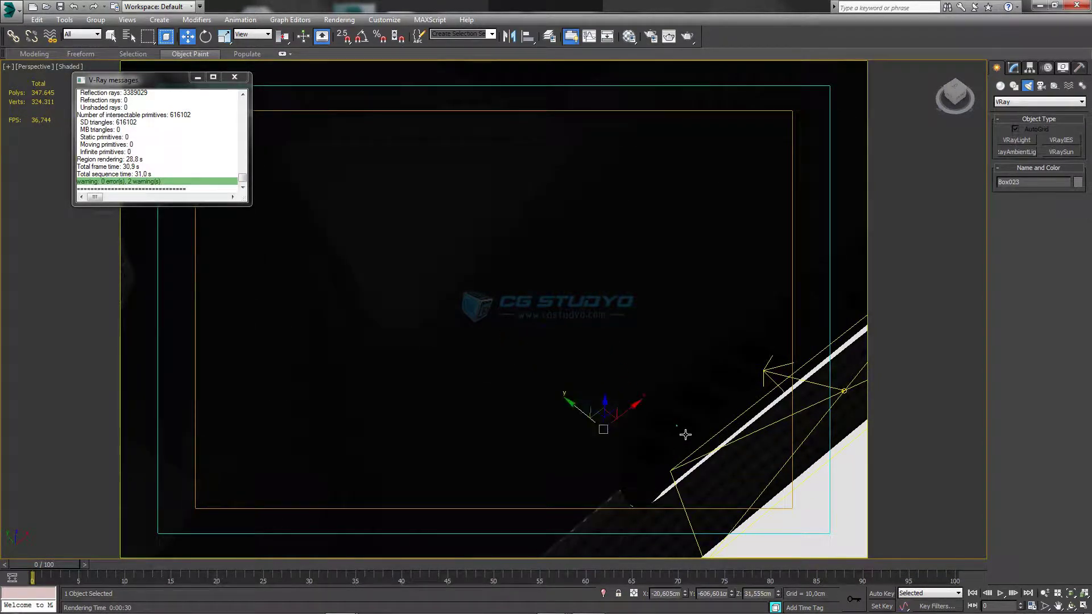
pyautogui.keyDown('ctrl'); pyautogui.click(711, 407); pyautogui.keyUp('ctrl')
pyautogui.keyDown('ctrl'); pyautogui.click(746, 378); pyautogui.keyUp('ctrl')
pyautogui.keyDown('ctrl'); pyautogui.click(769, 357); pyautogui.keyUp('ctrl')
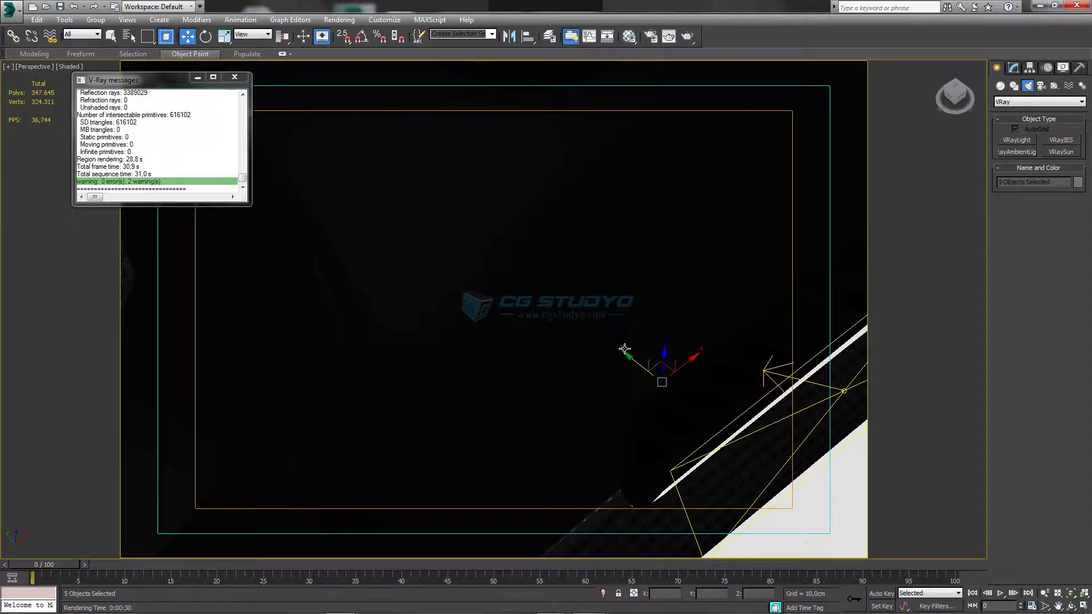
pyautogui.scroll(-2, 619, 332)
pyautogui.scroll(-2, 616, 315)
pyautogui.scroll(-1, 631, 317)
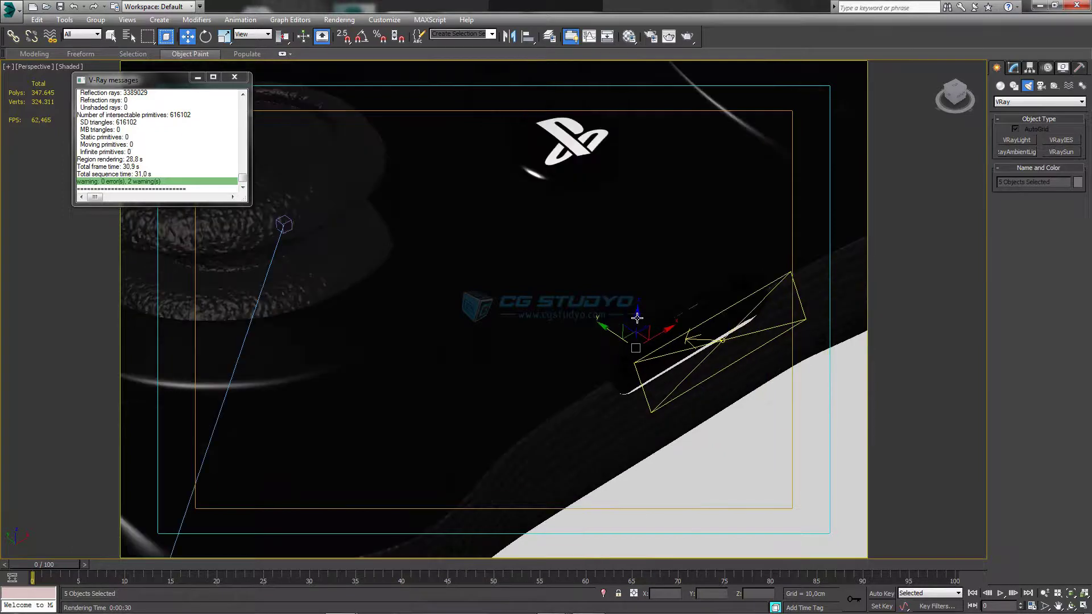
pyautogui.moveTo(647, 322); pyautogui.dragTo(638, 164)
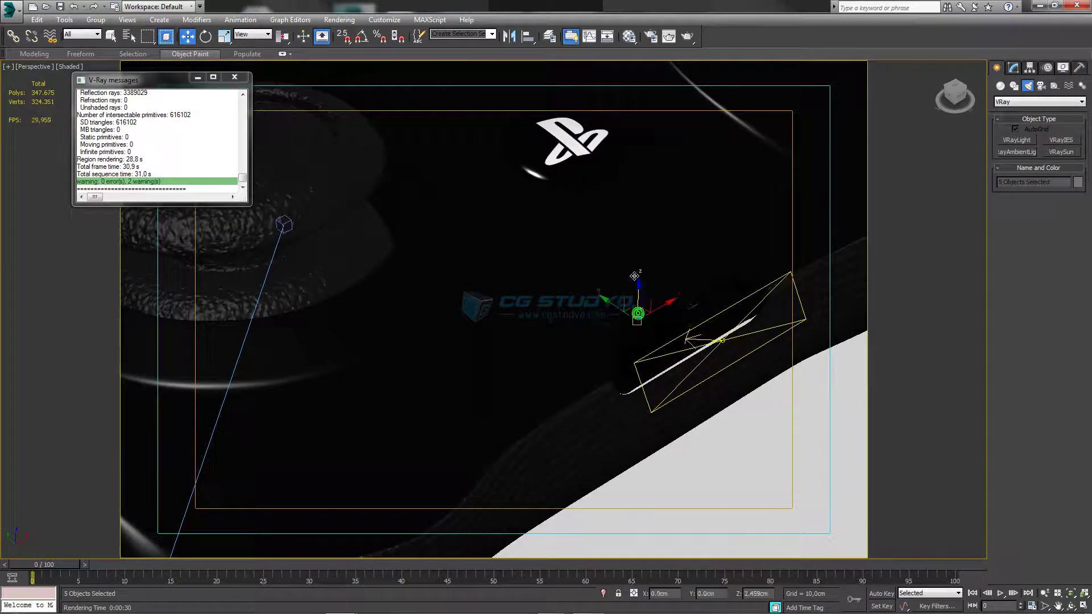
# Step: Confirm the clones as independent copies and view the scene through the render camera
pyautogui.press('c')
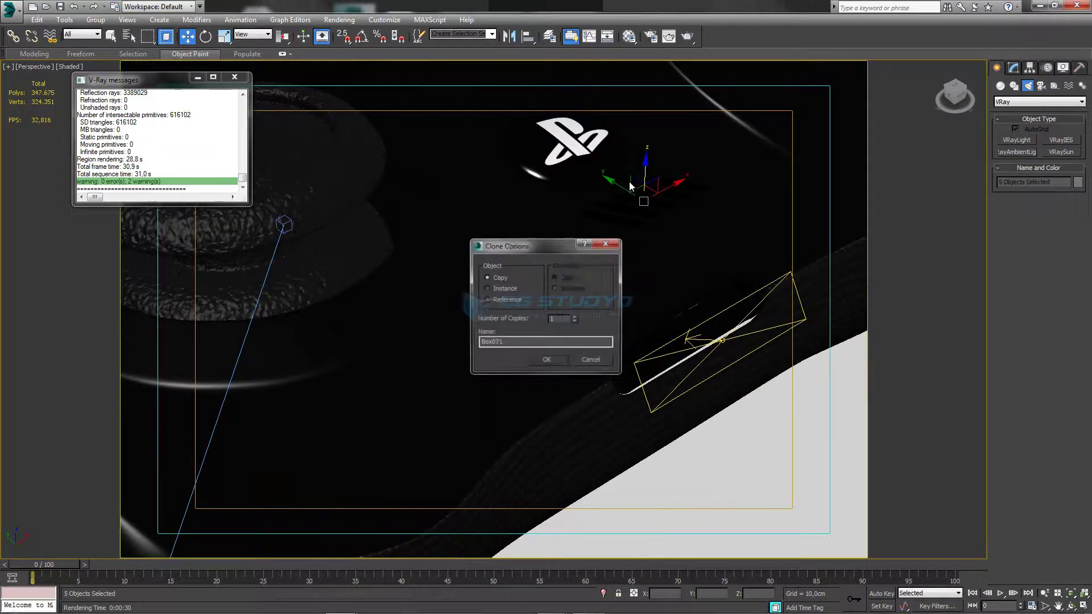
pyautogui.click(555, 357)
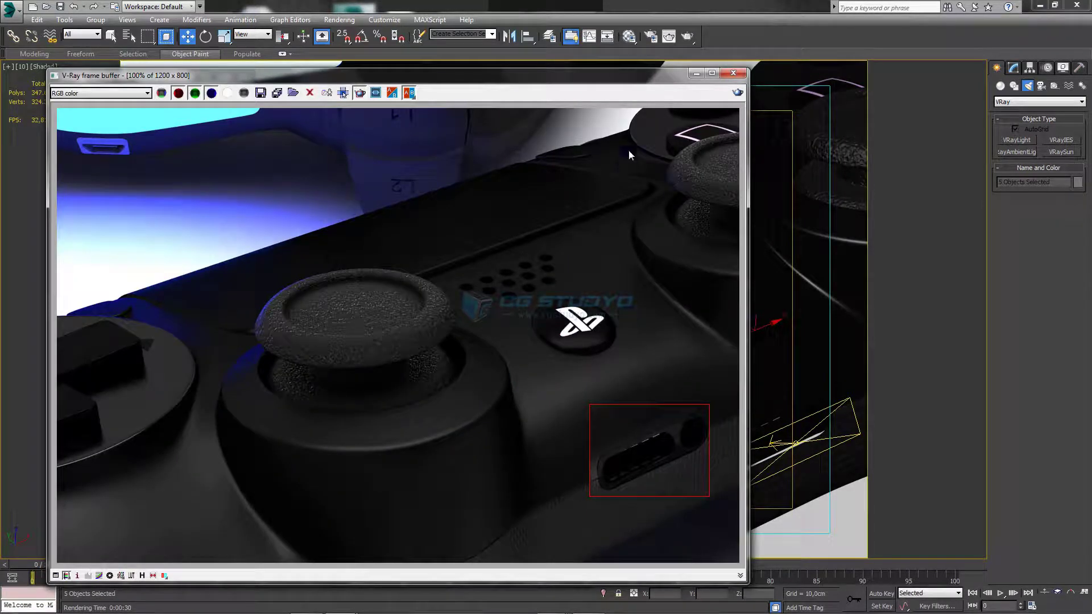
pyautogui.moveTo(599, 74); pyautogui.dragTo(553, 91)
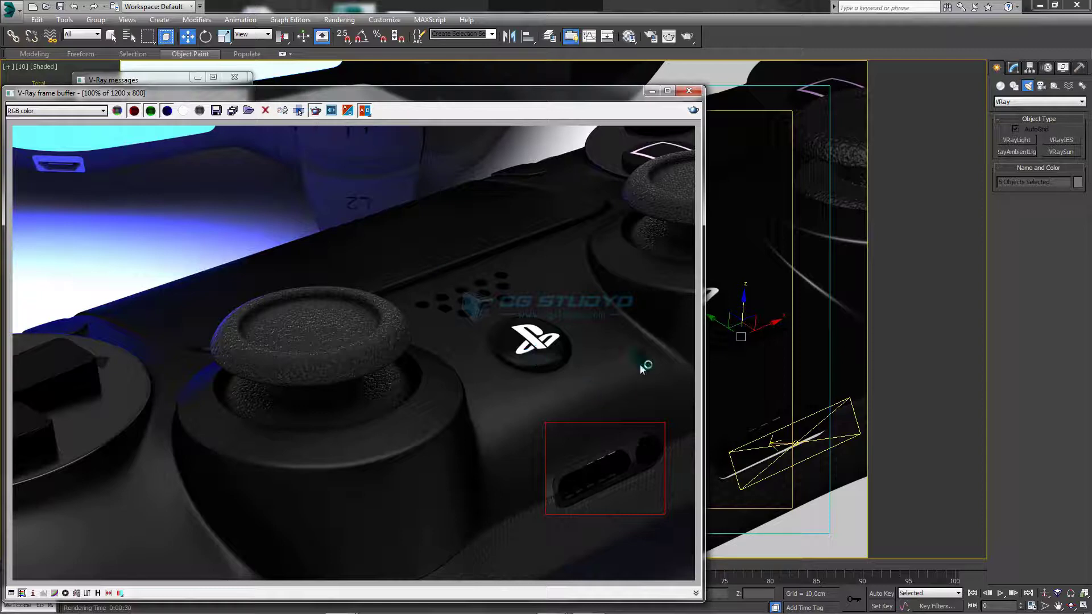
# Step: Region-render the area below the PlayStation logo, stop it, and bring up the material editor
pyautogui.moveTo(647, 344); pyautogui.dragTo(514, 438)
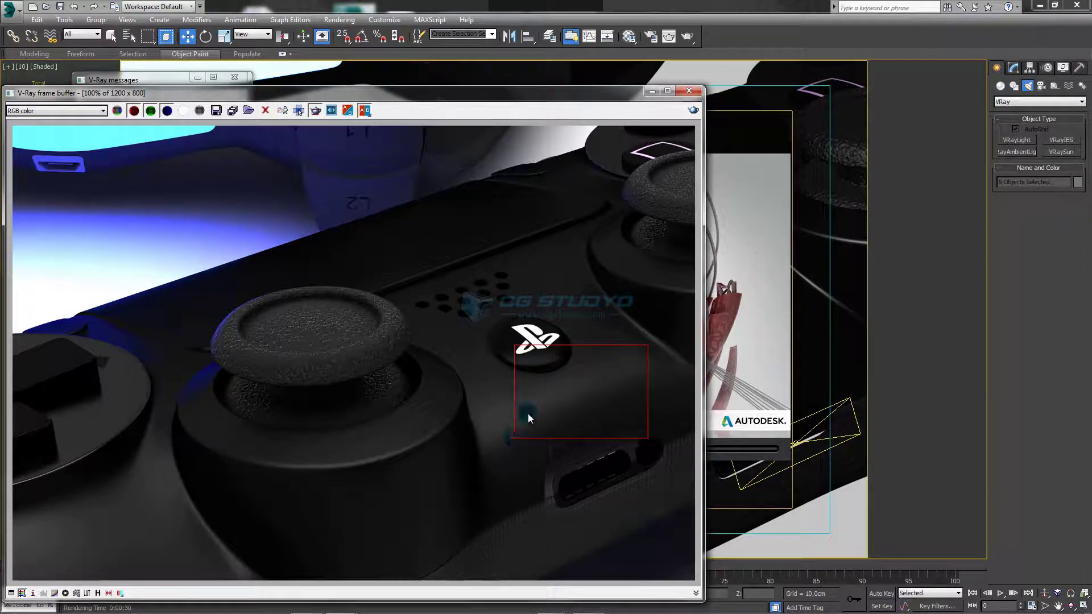
pyautogui.click(693, 109)
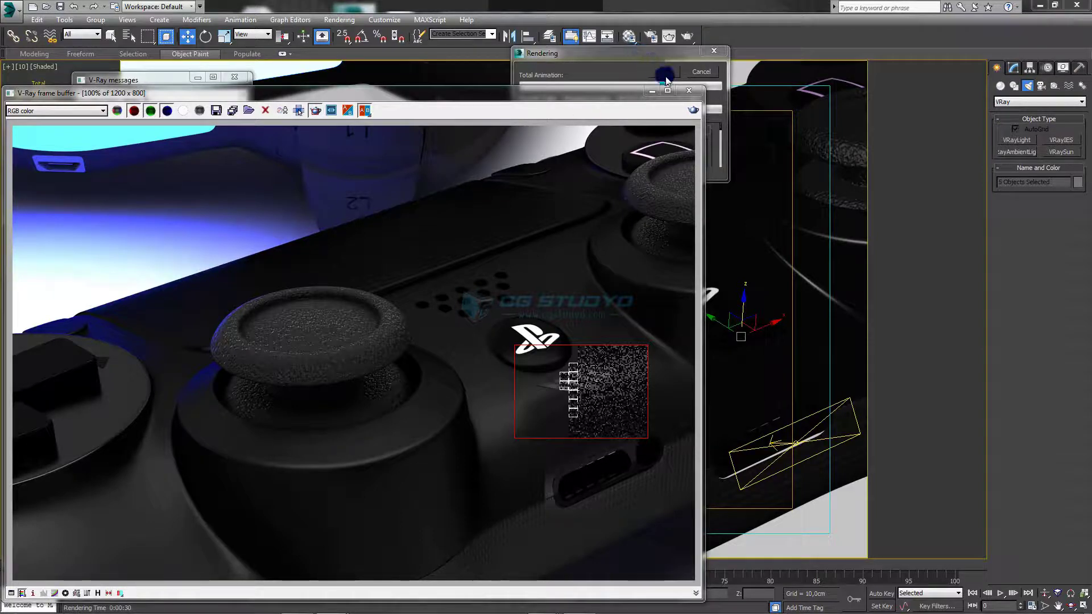
pyautogui.click(700, 72)
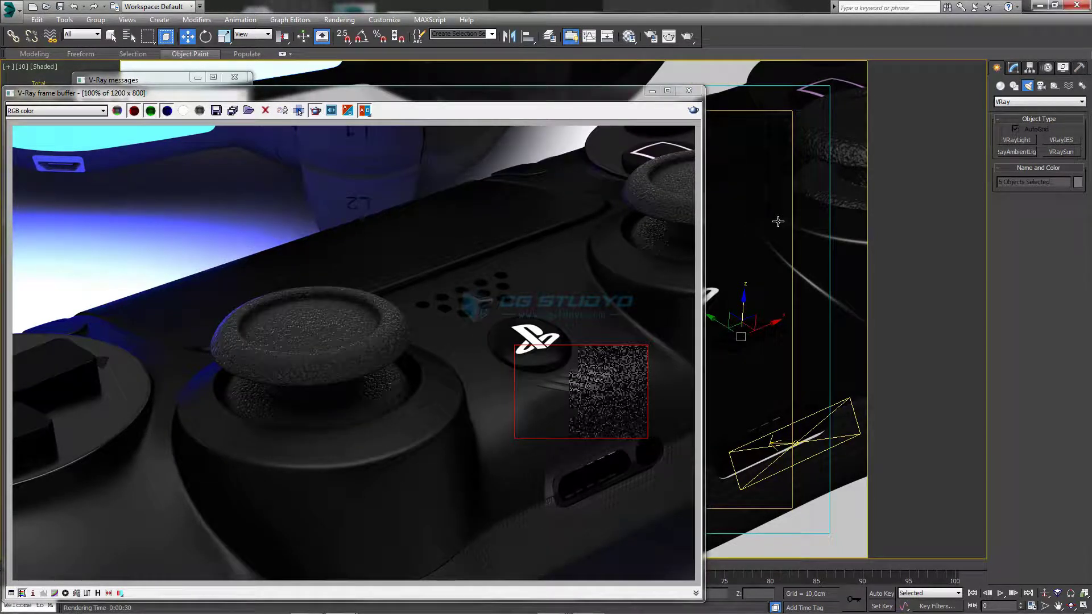
pyautogui.press('m')
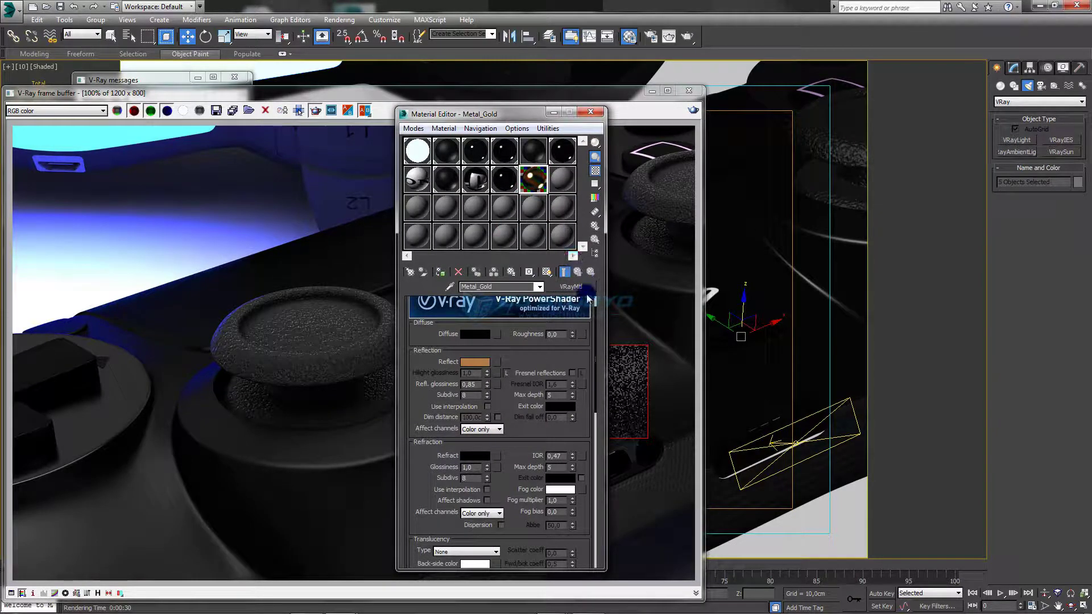
# Step: Assign Metal_Gold_Blank to the copied pieces and re-render the region to see gold stripes
pyautogui.click(571, 287)
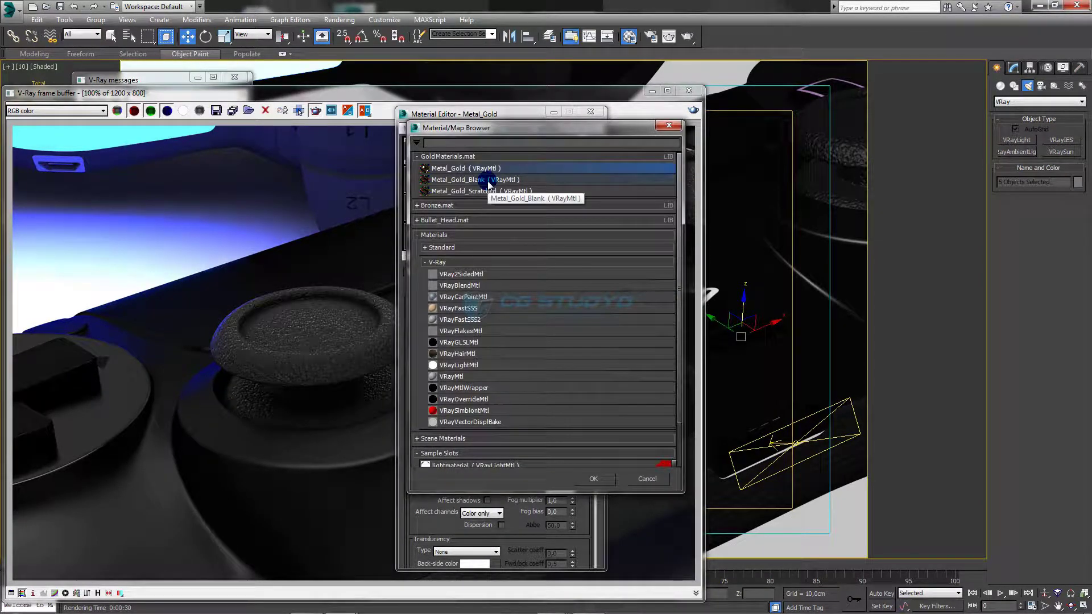
pyautogui.doubleClick(489, 181)
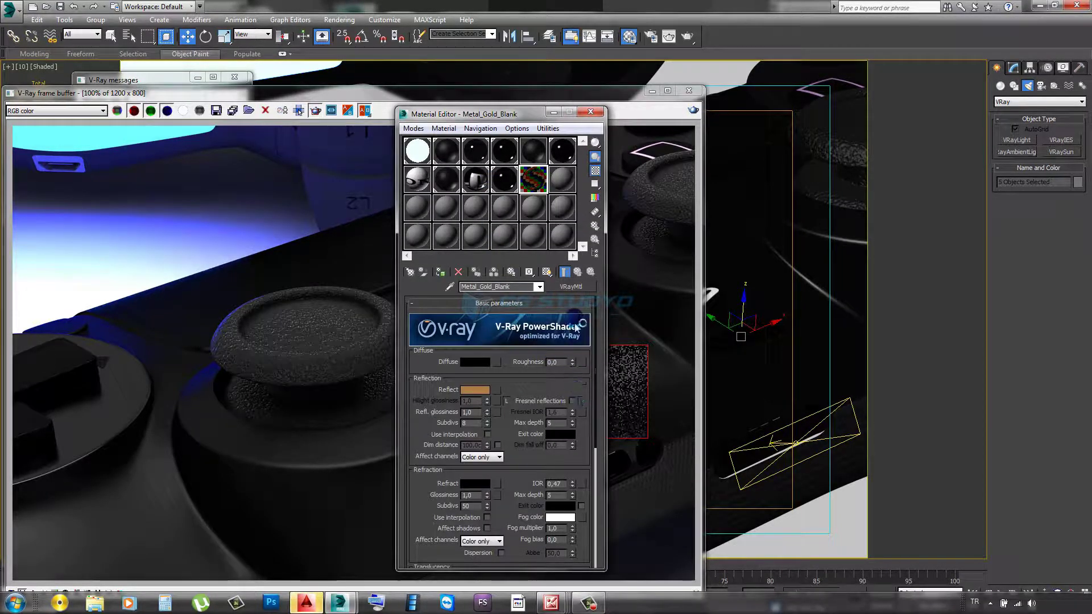
pyautogui.click(441, 273)
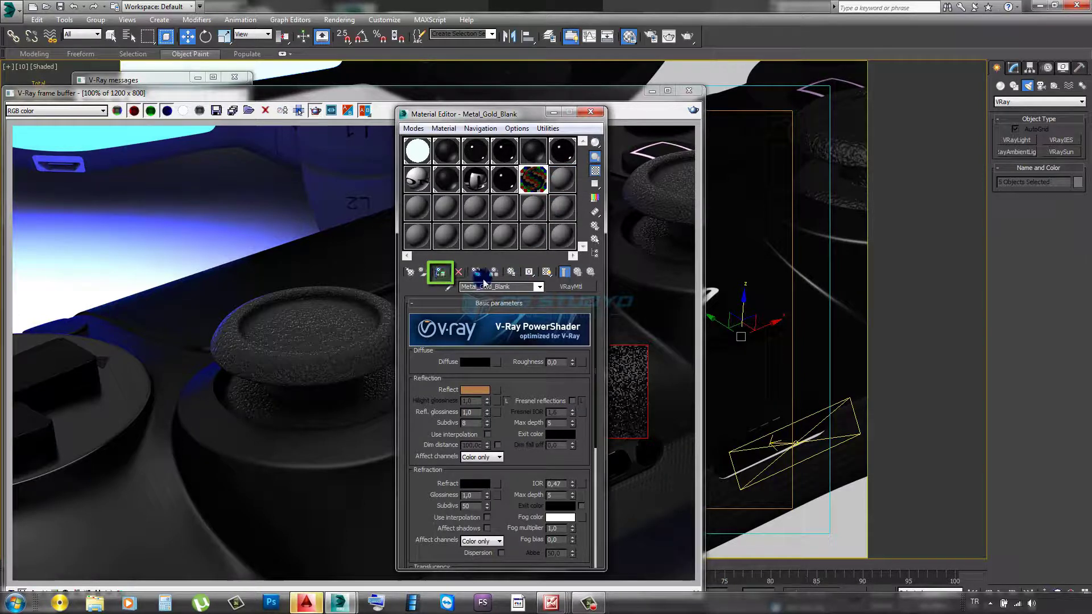
pyautogui.click(552, 113)
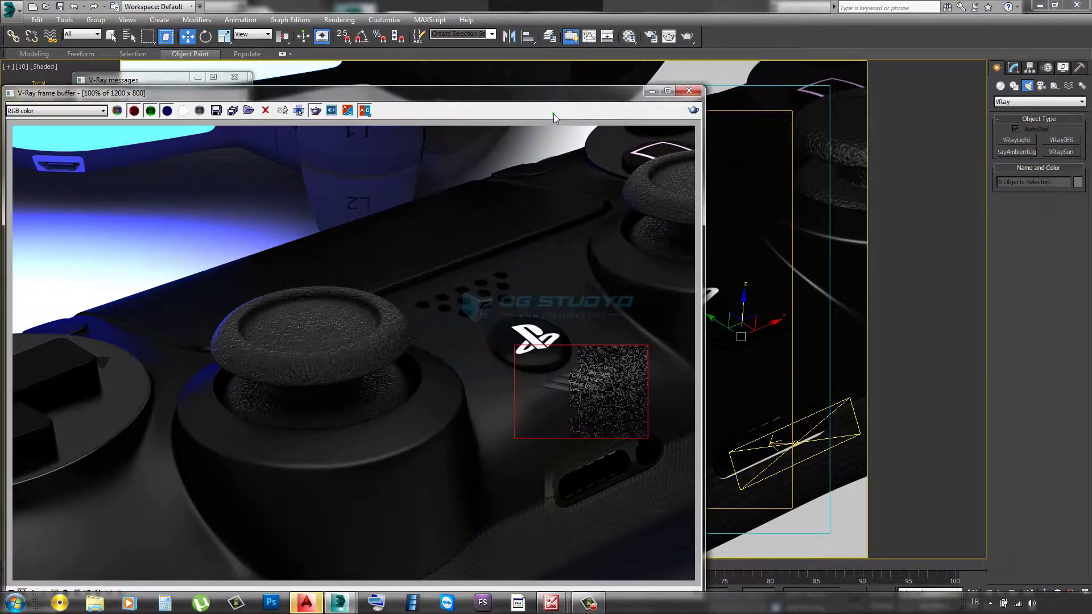
pyautogui.click(690, 112)
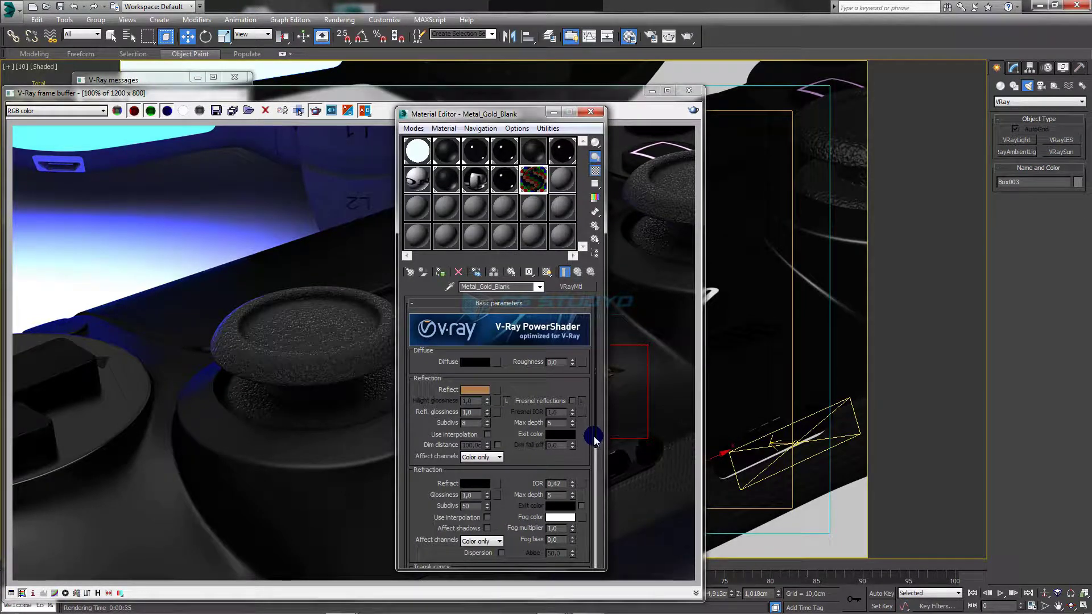
# Step: Select the Box073 piece, then close the material editor and the V-Ray frame buffer
pyautogui.moveTo(594, 440); pyautogui.dragTo(589, 530)
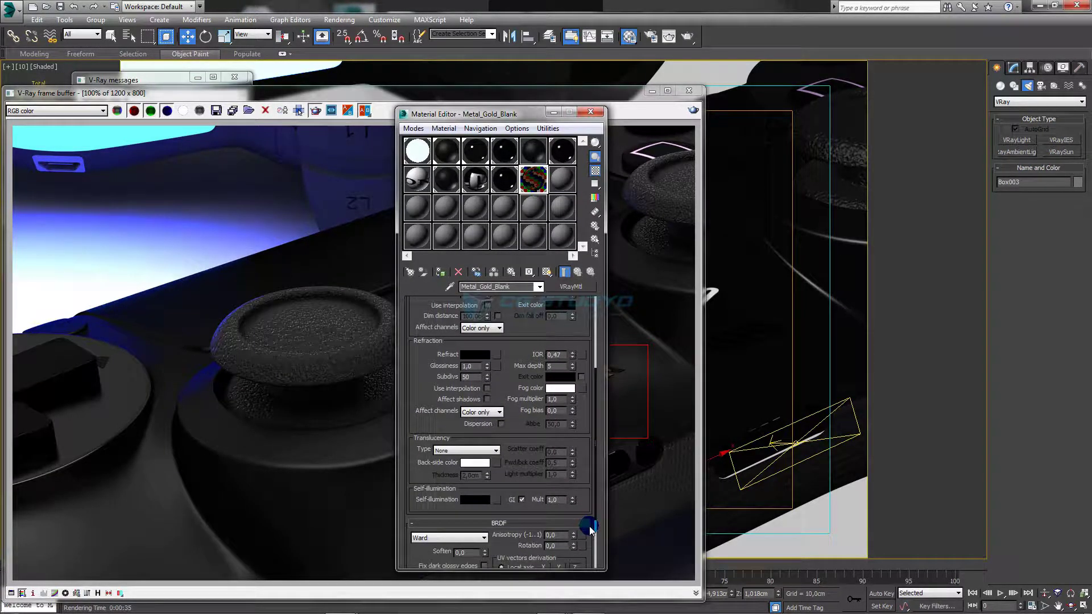
pyautogui.moveTo(590, 530); pyautogui.dragTo(568, 497)
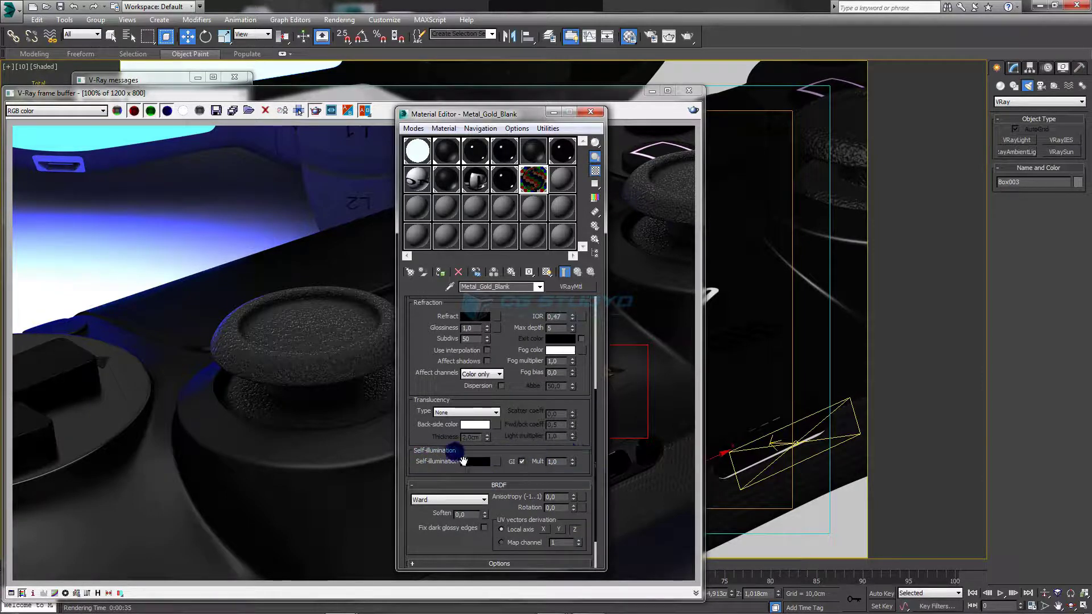
pyautogui.moveTo(594, 512)
pyautogui.mouseDown()
pyautogui.moveTo(602, 539)
pyautogui.moveTo(596, 432)
pyautogui.mouseUp()
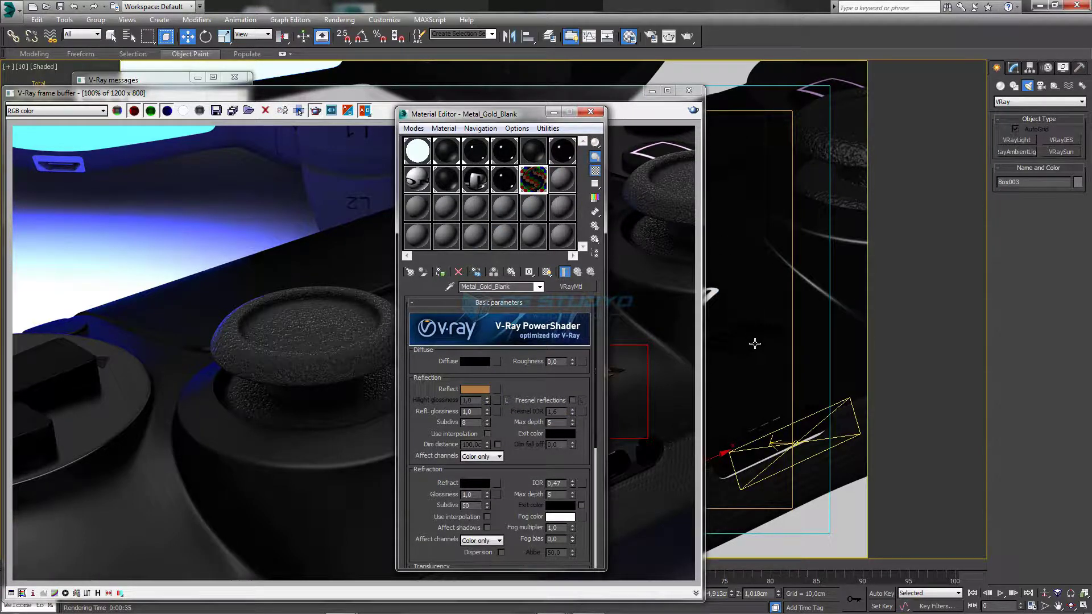
pyautogui.click(755, 343)
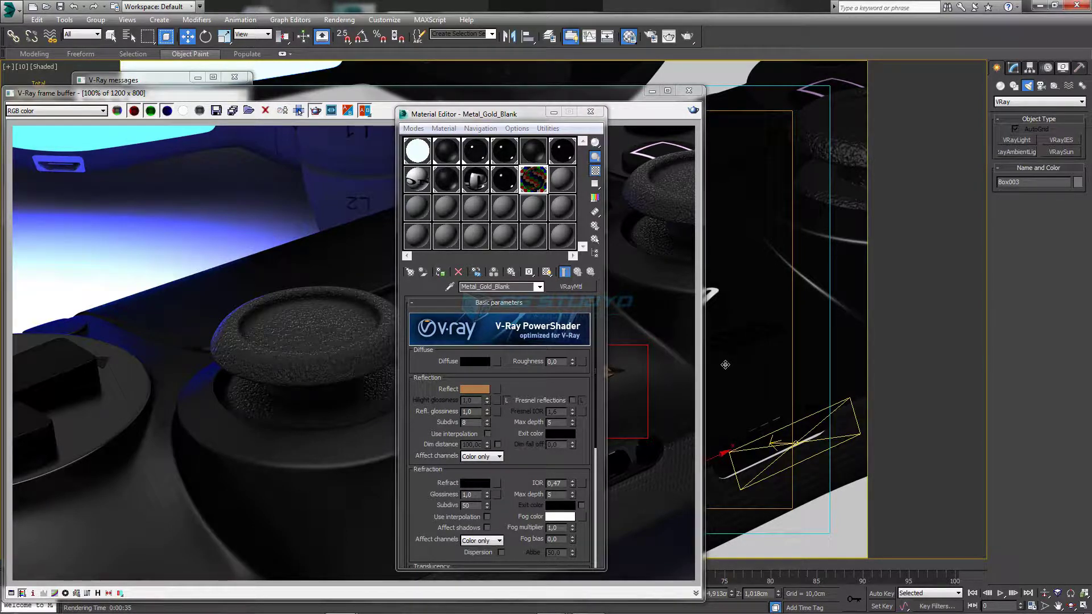
pyautogui.click(745, 336)
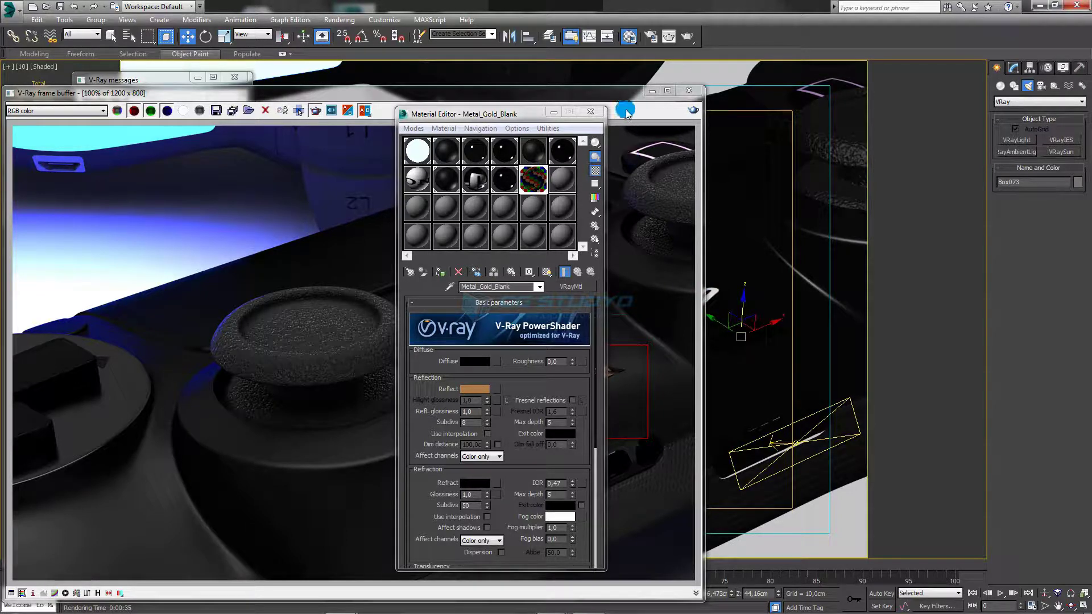
pyautogui.click(588, 113)
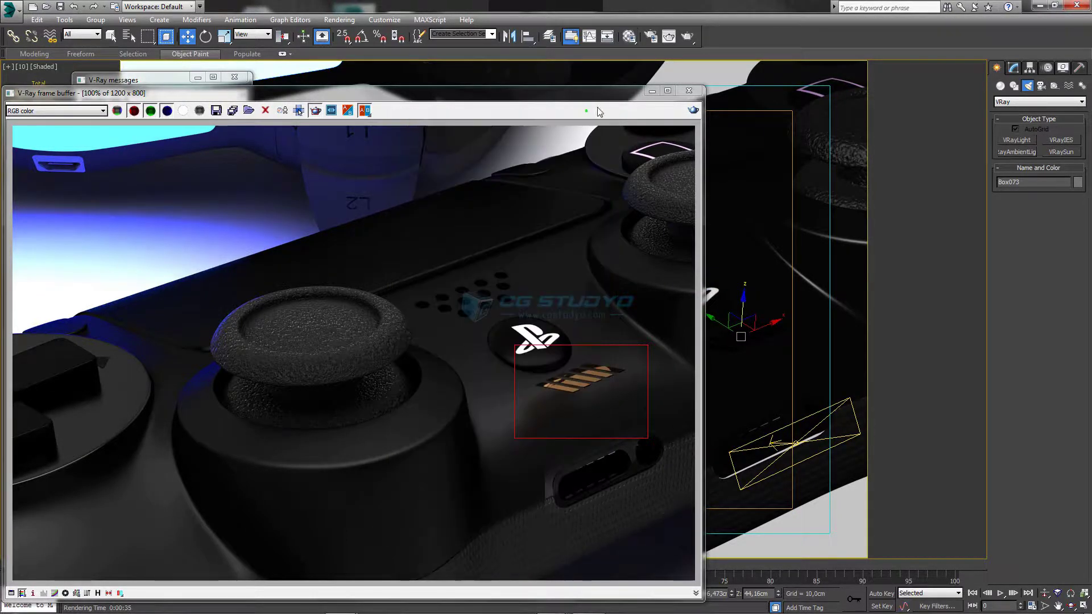
pyautogui.click(651, 92)
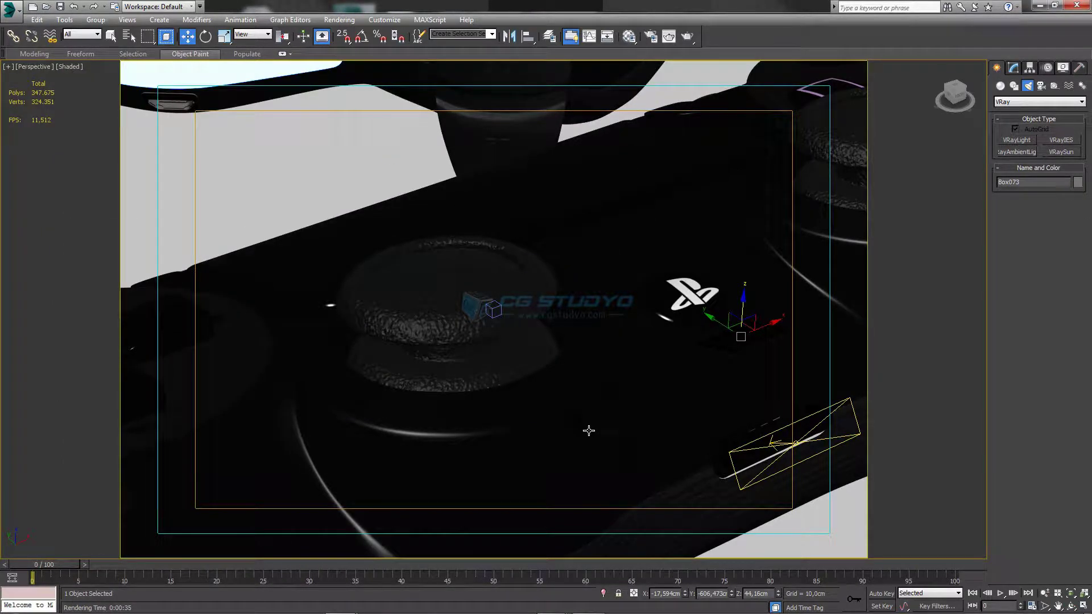
# Step: Select fourteen strip pieces along the light bar in wireframe, then reopen the editor on Metal_Gold_Blank
pyautogui.press('z')
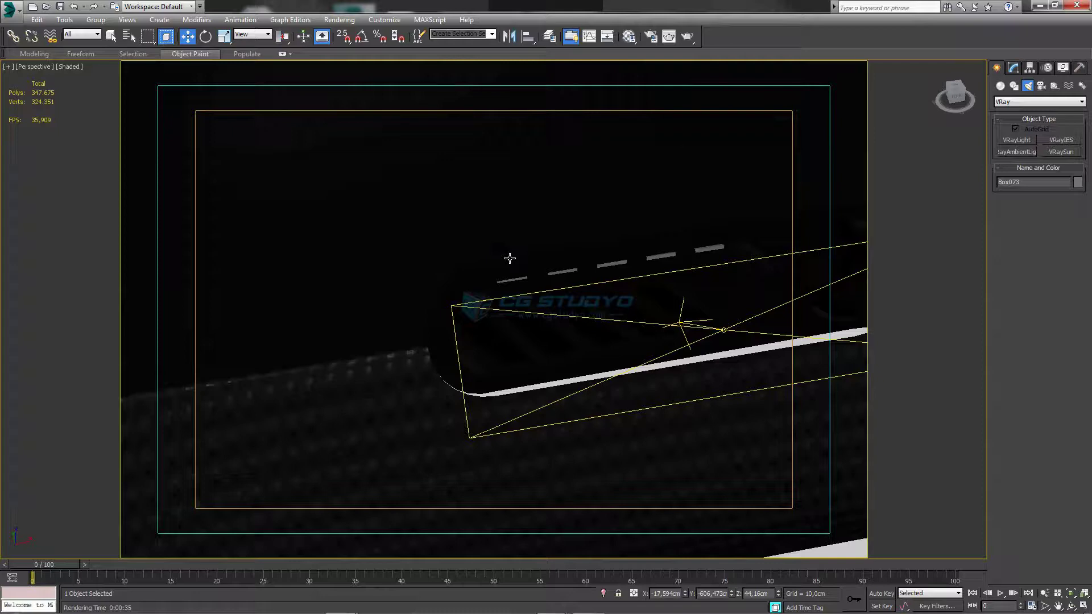
pyautogui.keyDown('alt'); pyautogui.moveTo(509, 258); pyautogui.dragTo(485, 288, button='middle'); pyautogui.keyUp('alt')
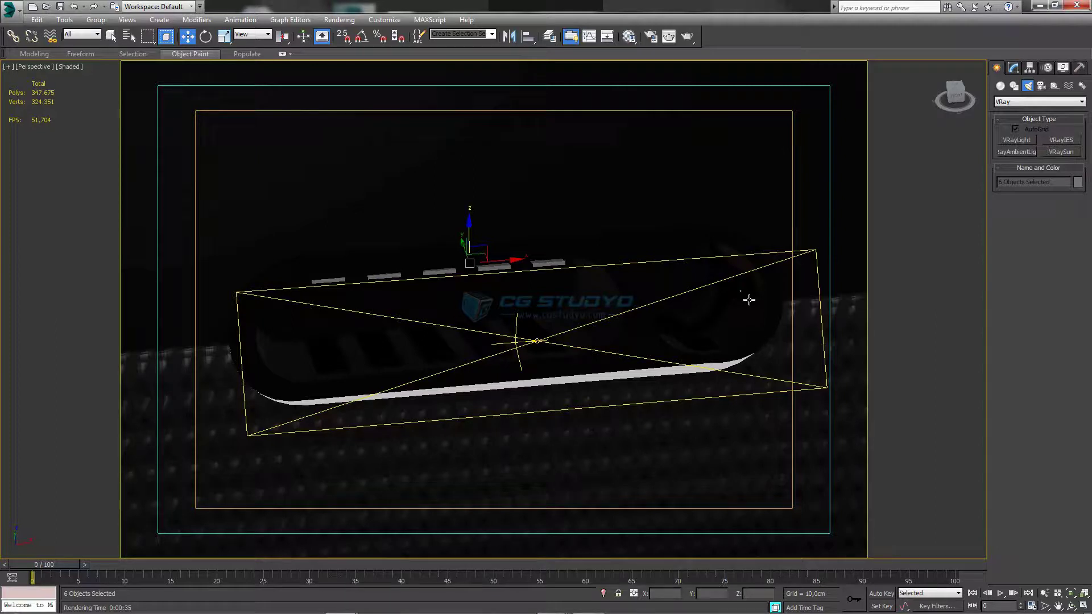
pyautogui.keyDown('ctrl'); pyautogui.click(739, 290); pyautogui.keyUp('ctrl')
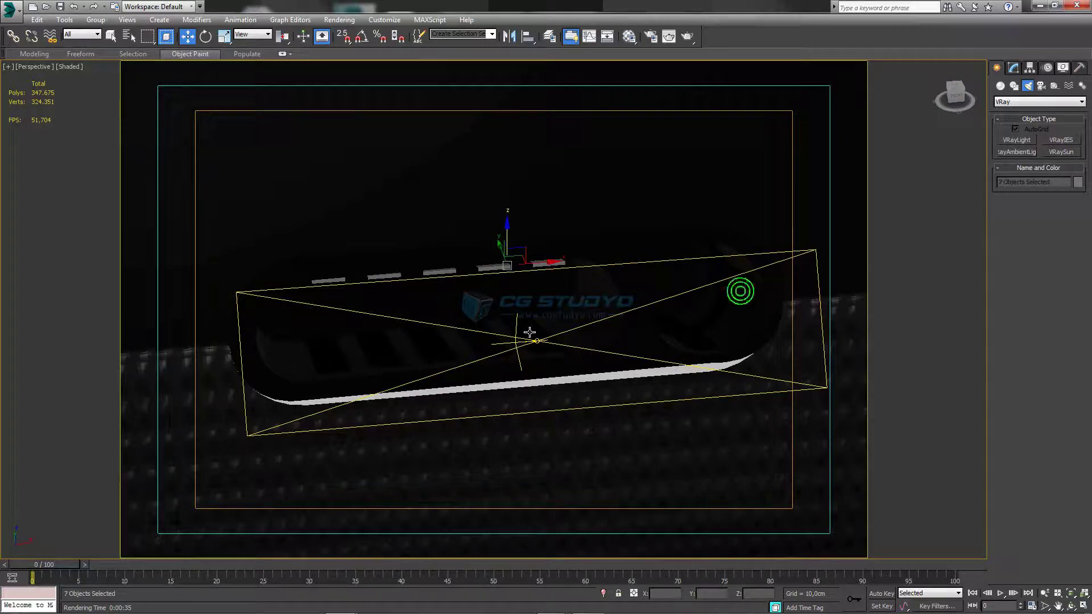
pyautogui.keyDown('ctrl'); pyautogui.click(344, 361); pyautogui.keyUp('ctrl')
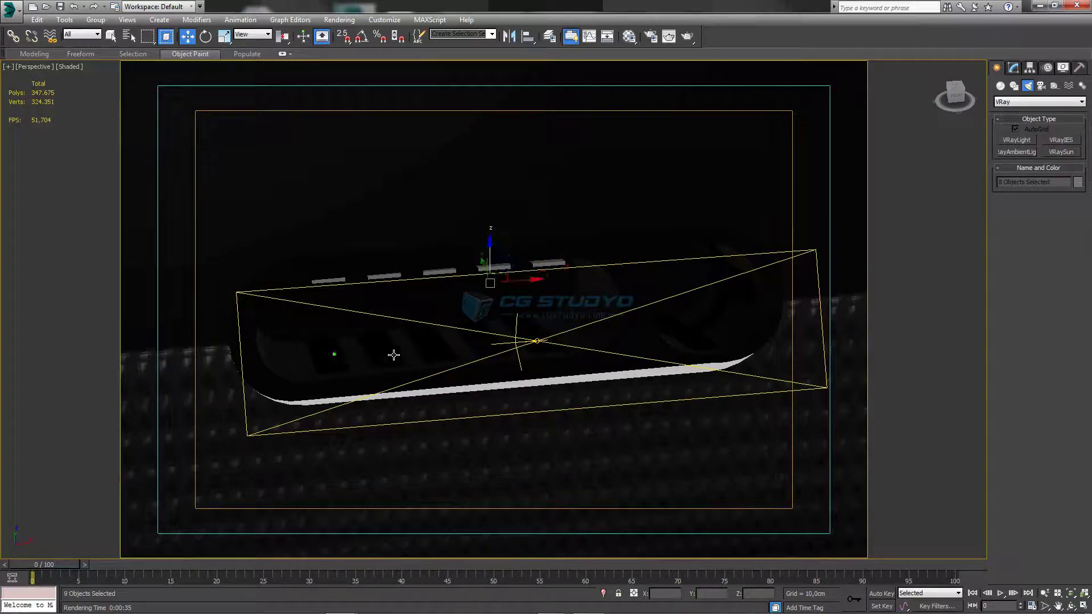
pyautogui.keyDown('ctrl'); pyautogui.click(393, 356); pyautogui.keyUp('ctrl')
pyautogui.keyDown('ctrl'); pyautogui.click(449, 351); pyautogui.keyUp('ctrl')
pyautogui.keyDown('alt'); pyautogui.moveTo(484, 333); pyautogui.dragTo(603, 321, button='middle'); pyautogui.keyUp('alt')
pyautogui.keyDown('ctrl'); pyautogui.click(615, 318); pyautogui.keyUp('ctrl')
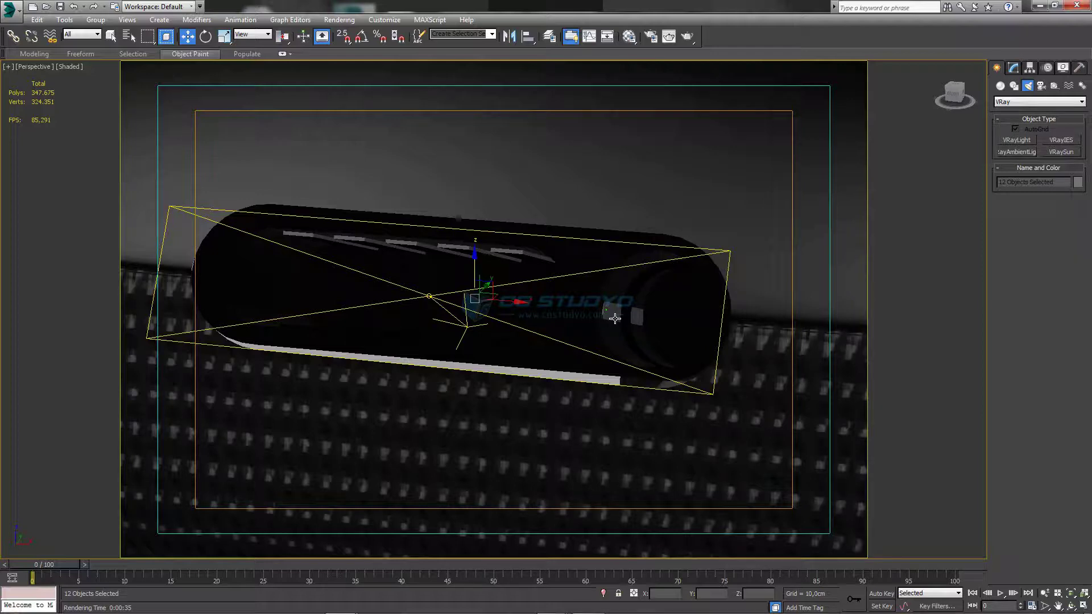
pyautogui.keyDown('ctrl'); pyautogui.click(615, 318); pyautogui.keyUp('ctrl')
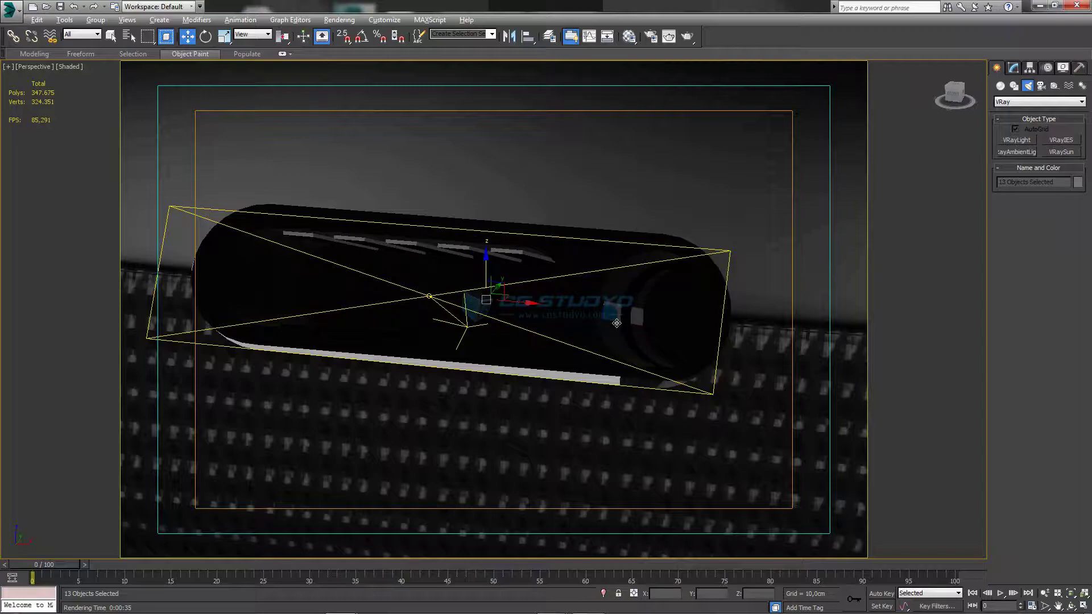
pyautogui.moveTo(614, 296)
pyautogui.keyDown('alt'); pyautogui.mouseDown(button='middle')
pyautogui.moveTo(629, 297)
pyautogui.moveTo(622, 353)
pyautogui.mouseUp(button='middle'); pyautogui.keyUp('alt')
pyautogui.press('F3')
pyautogui.press('F3')
pyautogui.press('m')
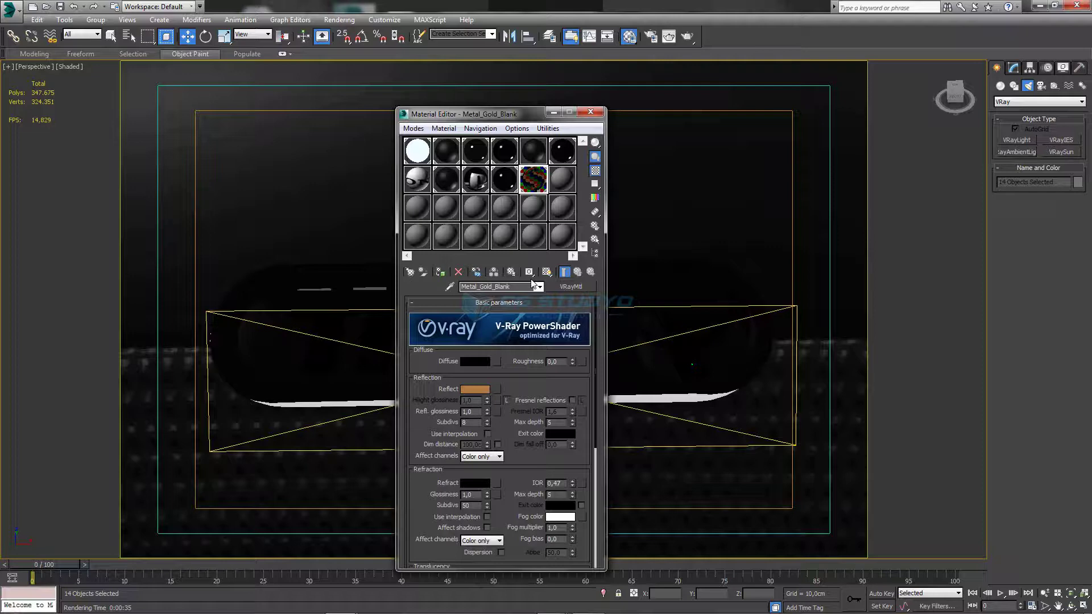
# Step: Assign Metal_Gold_Blank to the selected strips and clear the selection
pyautogui.click(440, 273)
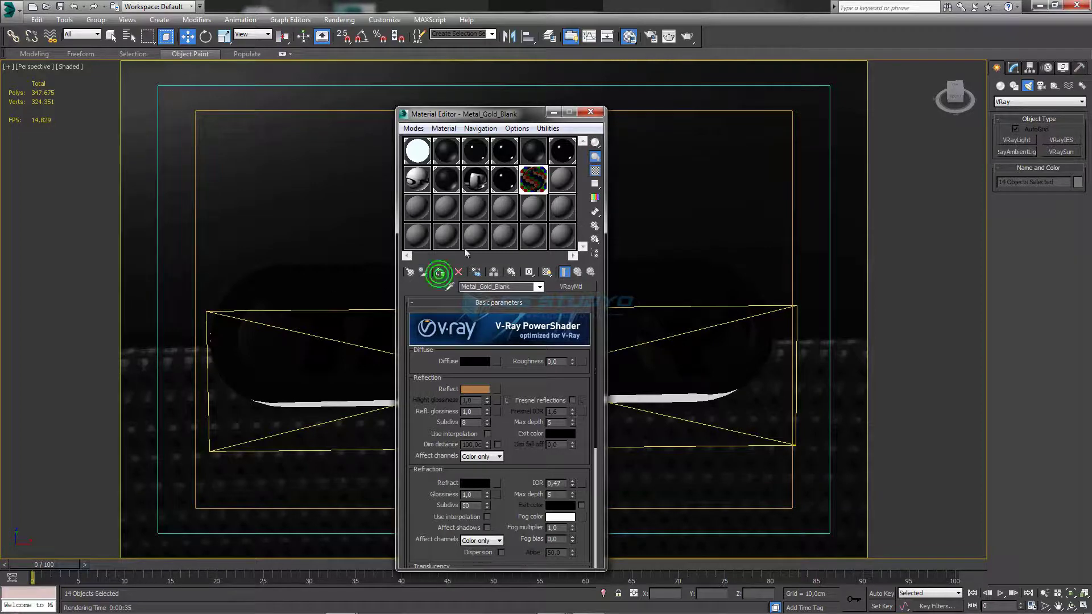
pyautogui.click(552, 112)
pyautogui.press('F3')
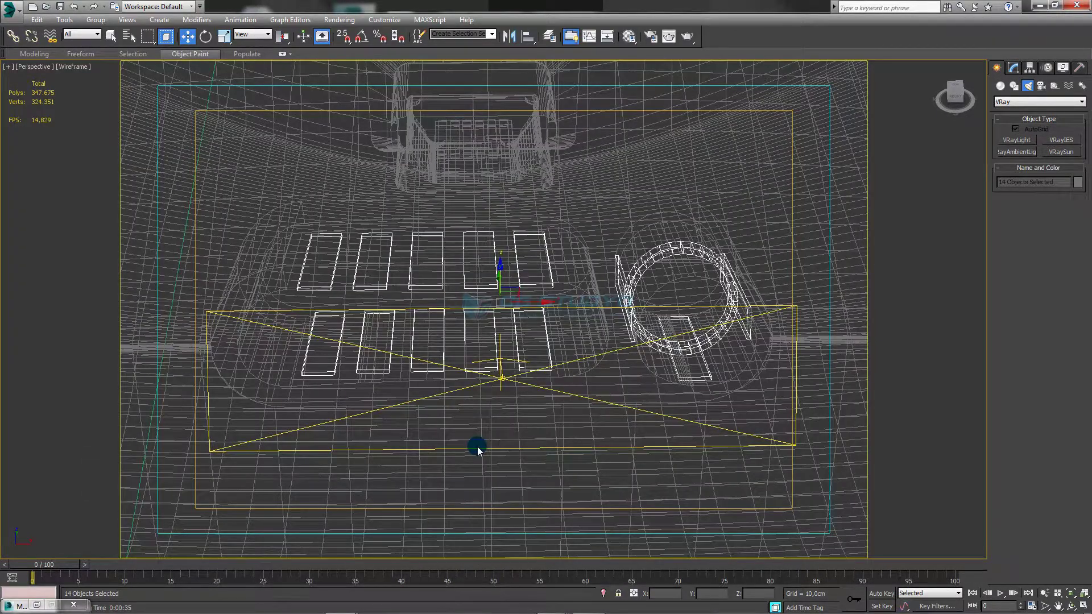
pyautogui.click(487, 455)
pyautogui.hotkey('ctrl', 'd')
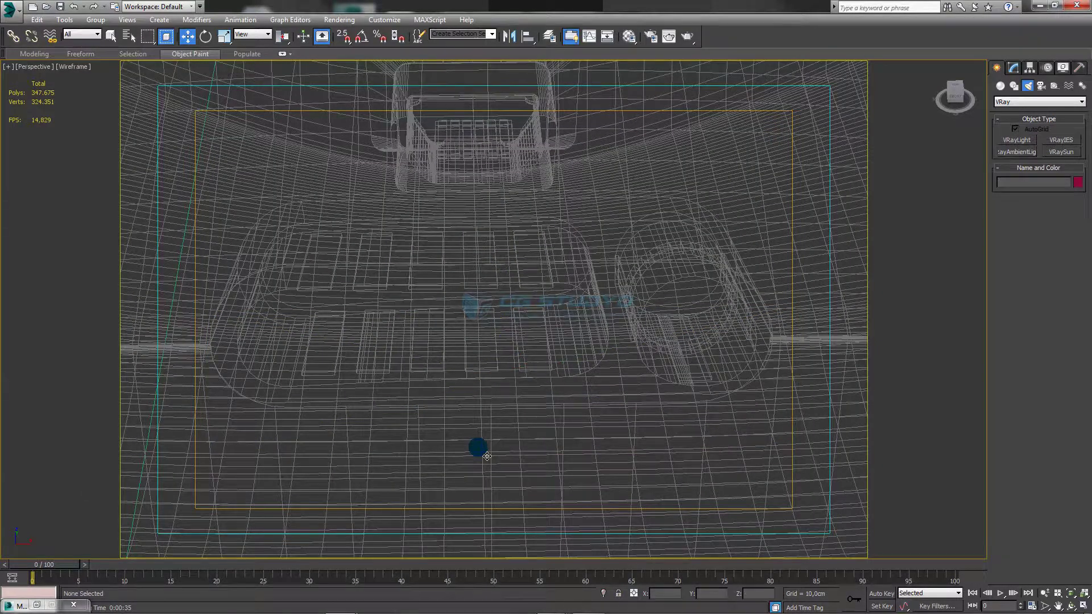
# Step: In the camera view, select the contact slats beside the charging port
pyautogui.press('c')
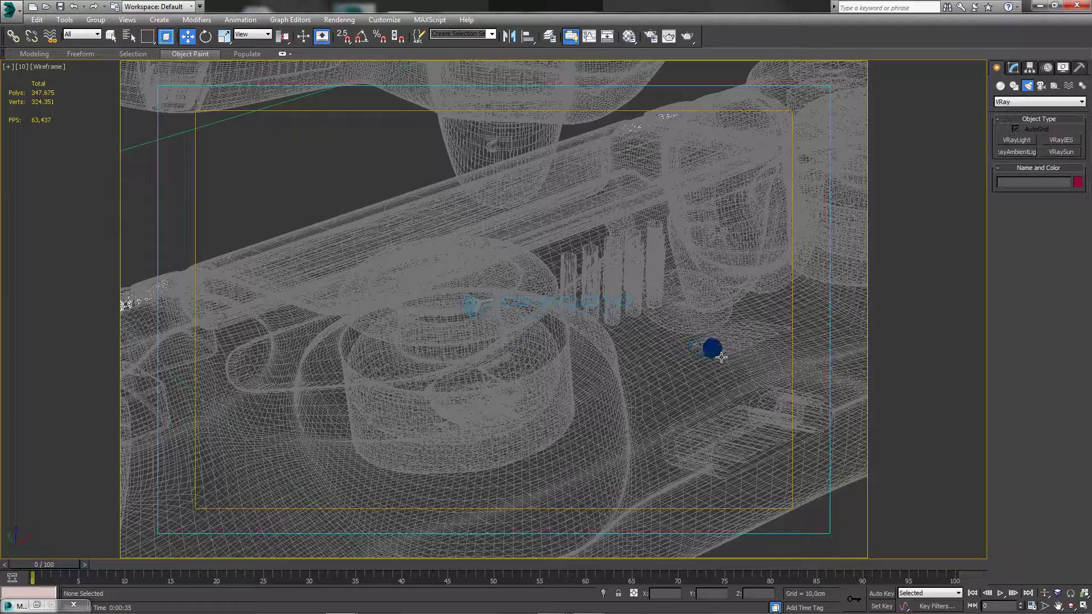
pyautogui.click(736, 350)
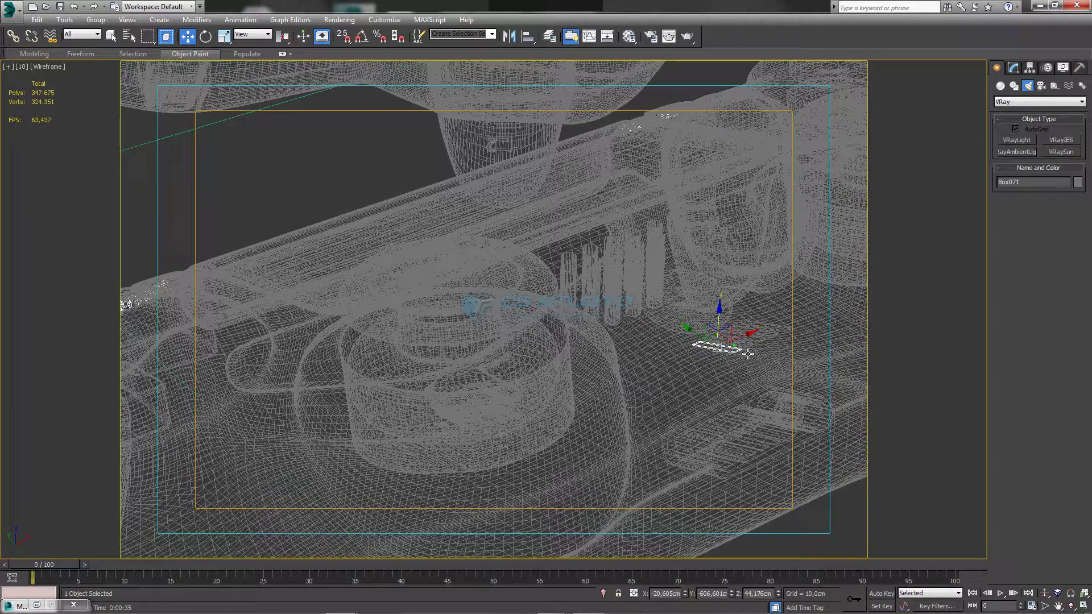
pyautogui.keyDown('ctrl'); pyautogui.click(740, 348); pyautogui.keyUp('ctrl')
pyautogui.keyDown('ctrl'); pyautogui.click(776, 340); pyautogui.keyUp('ctrl')
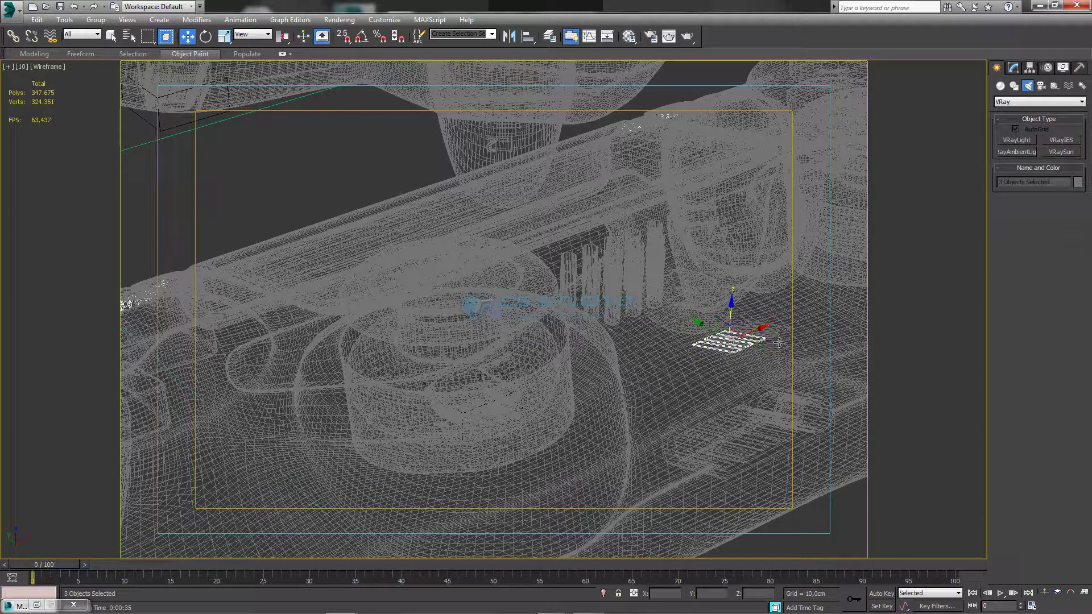
pyautogui.keyDown('ctrl'); pyautogui.click(776, 348); pyautogui.keyUp('ctrl')
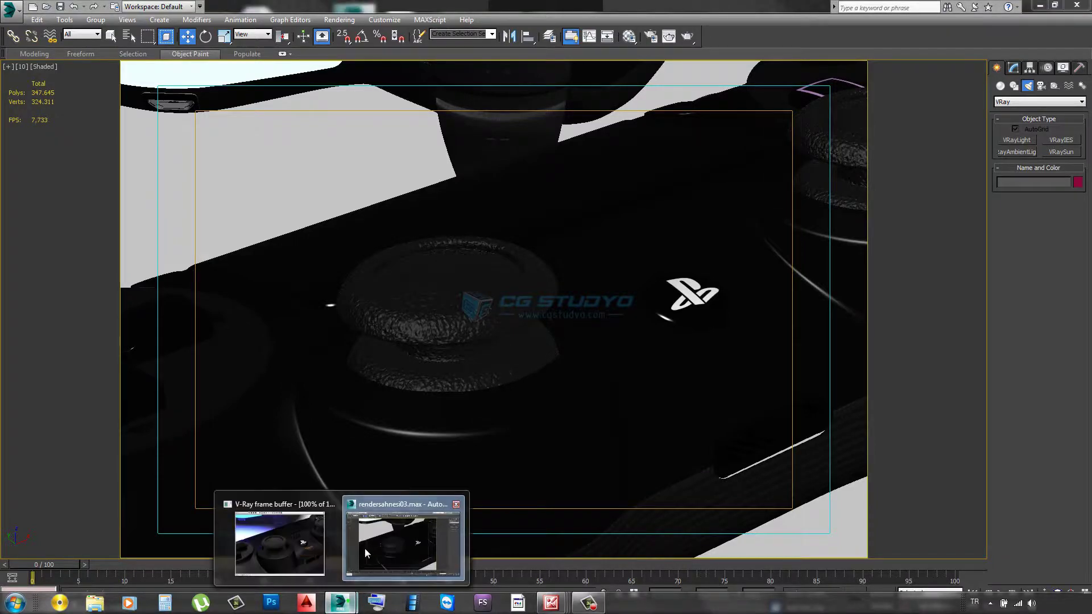
pyautogui.moveTo(17, 605)
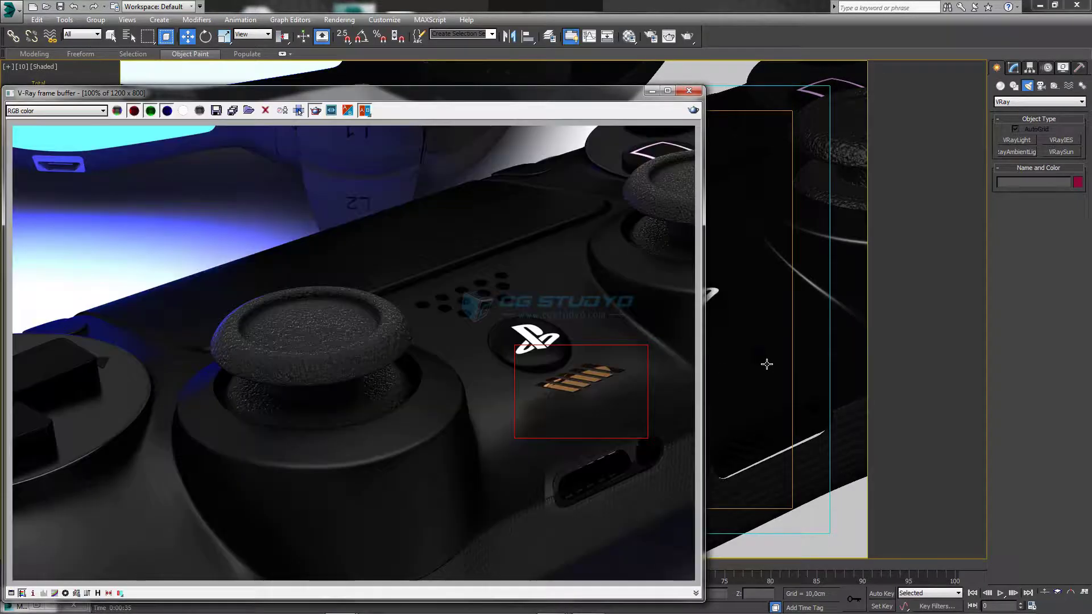
# Step: Render a wider region around the USB port and its gold contacts
pyautogui.moveTo(665, 342); pyautogui.dragTo(531, 509)
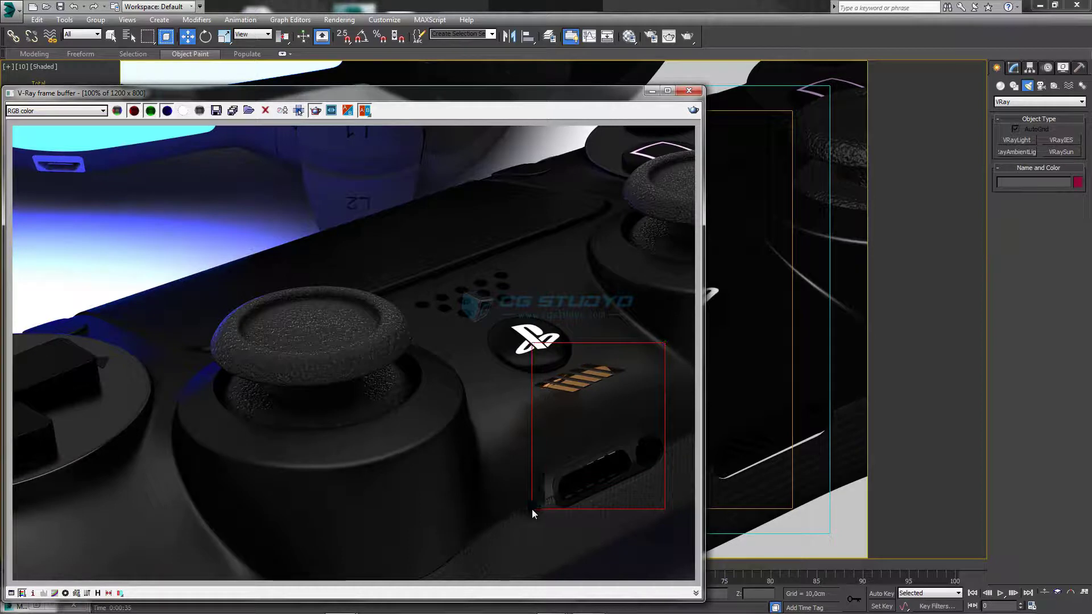
pyautogui.click(693, 110)
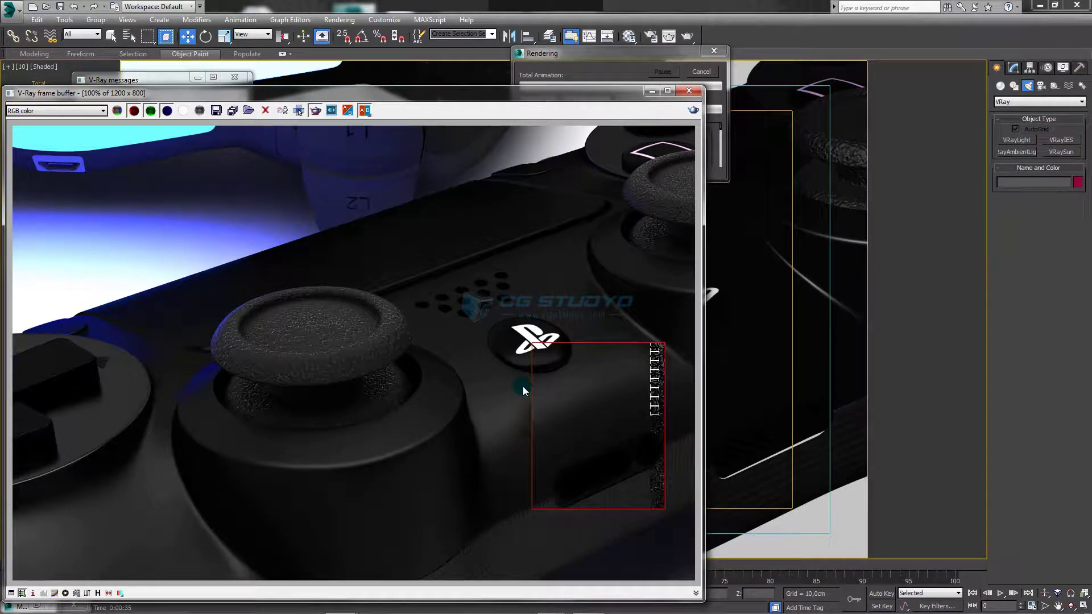
# Step: Check the 01 - Defaultsdf logo material's reflection glossiness is 0,85, then close the editor
pyautogui.press('m')
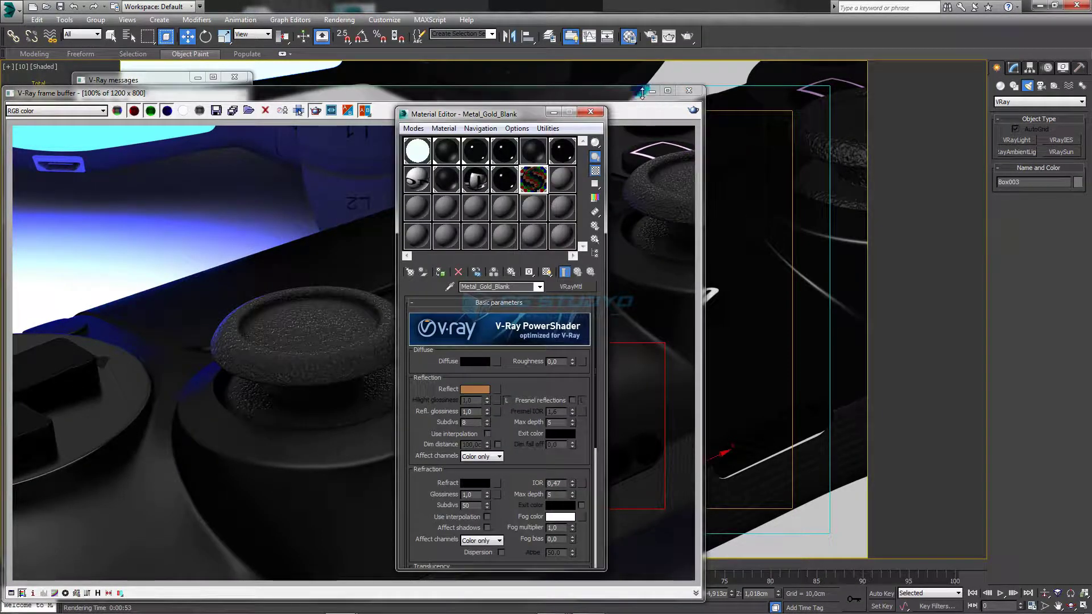
pyautogui.click(653, 91)
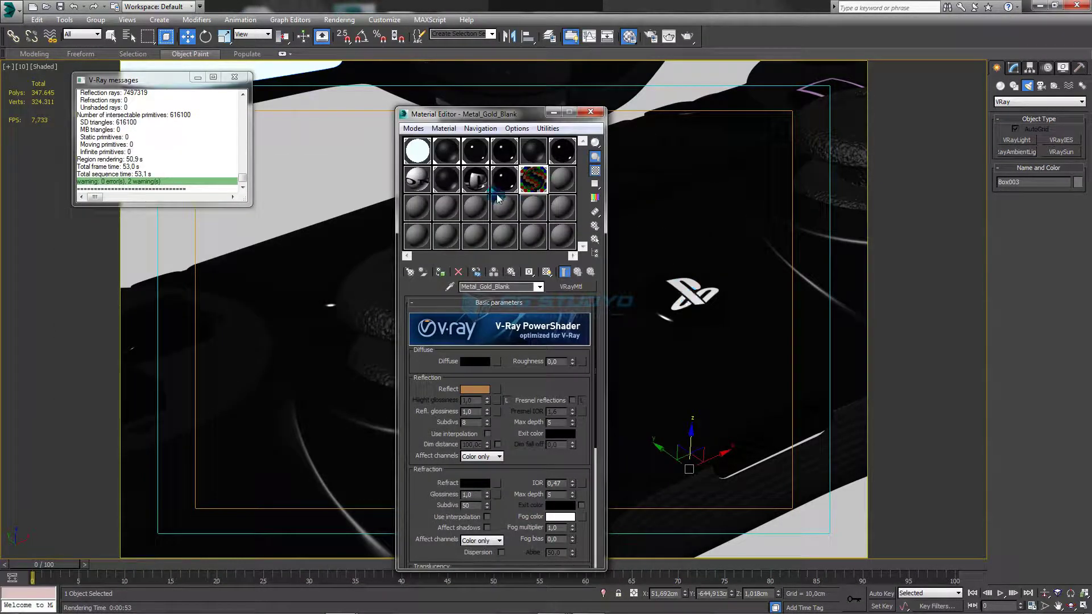
pyautogui.click(474, 179)
pyautogui.click(717, 306)
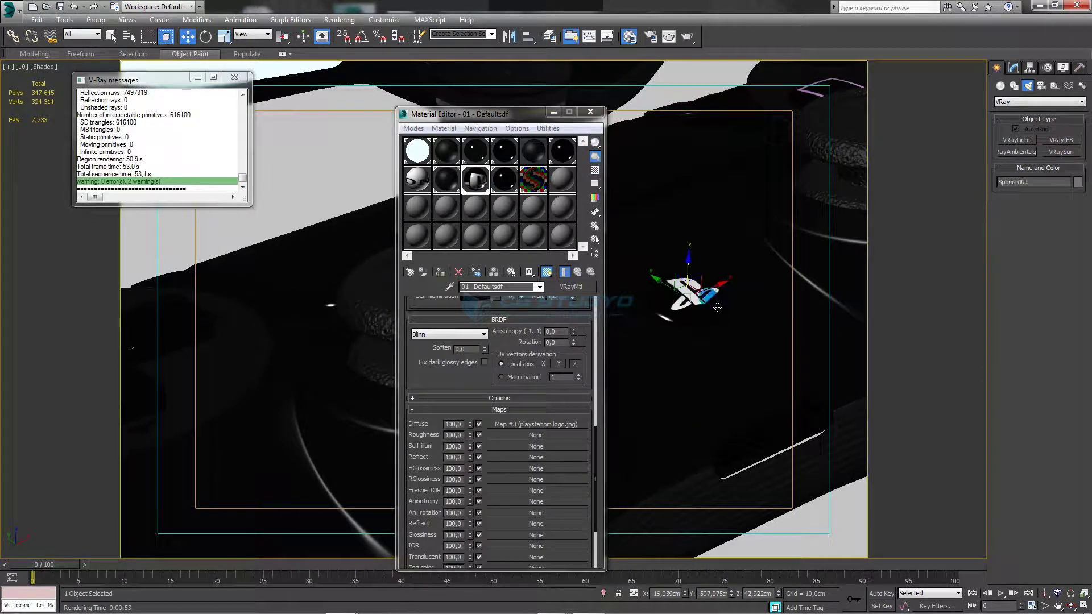
pyautogui.moveTo(593, 453); pyautogui.dragTo(602, 387)
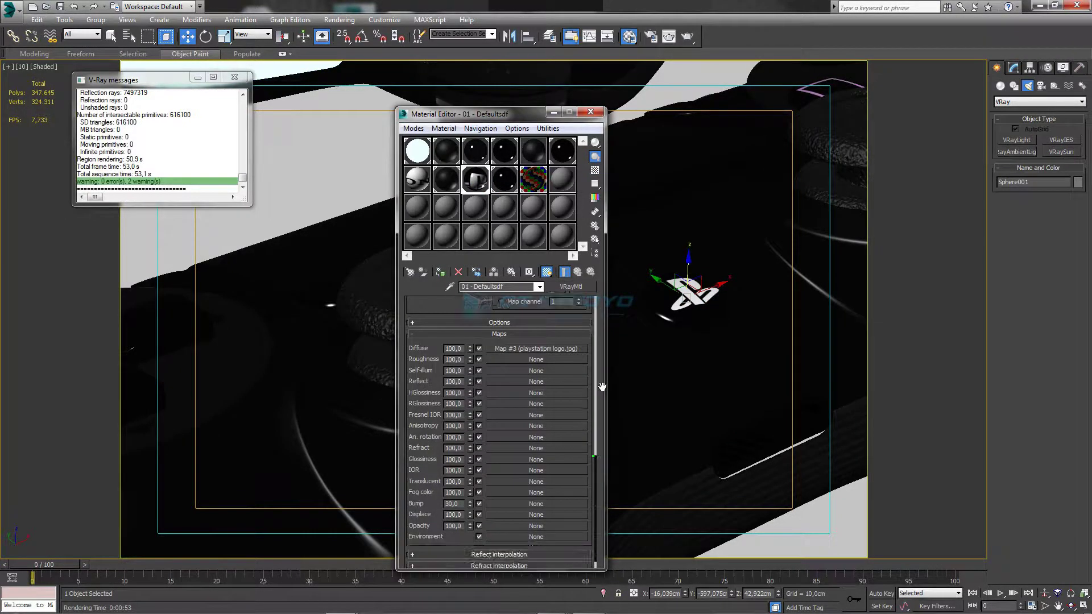
pyautogui.scroll(5, 602, 387)
pyautogui.scroll(5, 476, 336)
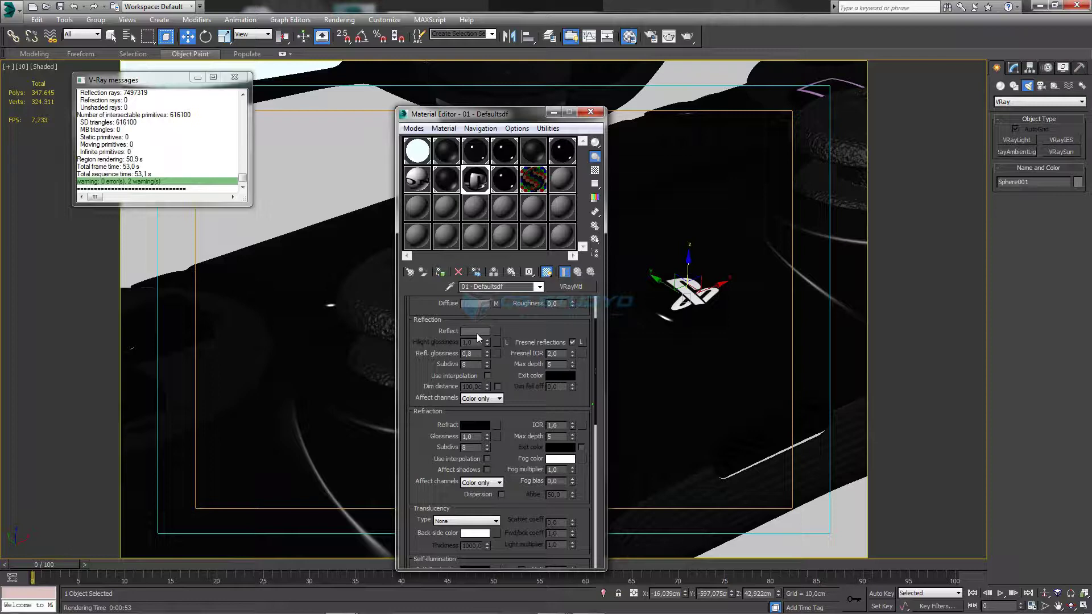
pyautogui.doubleClick(471, 354)
pyautogui.click(590, 112)
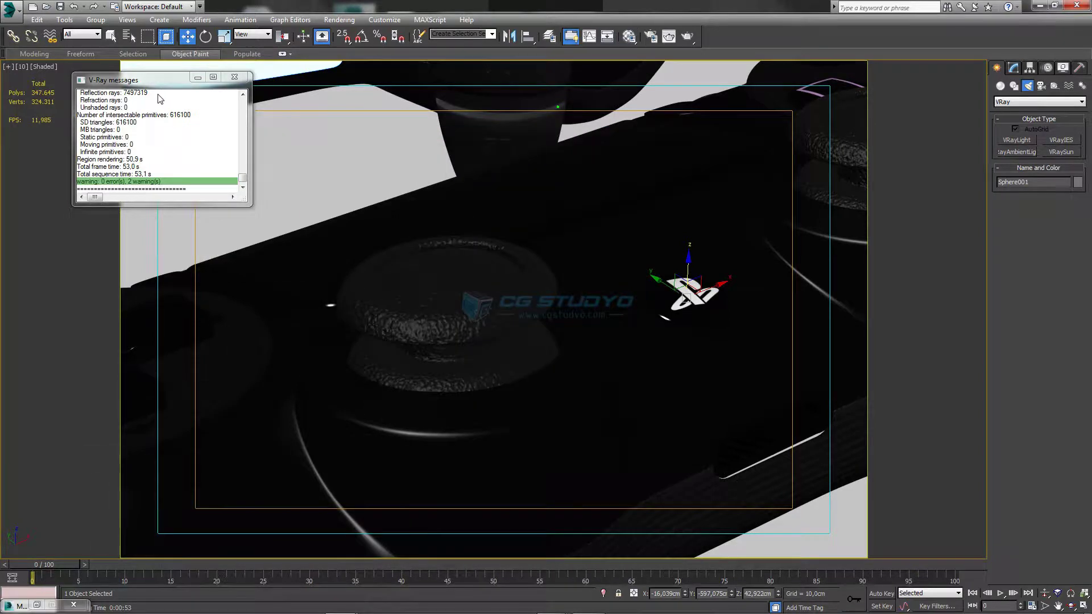
# Step: Close the V-Ray messages, zoom to the USB port, and ungroup its connector group
pyautogui.click(229, 78)
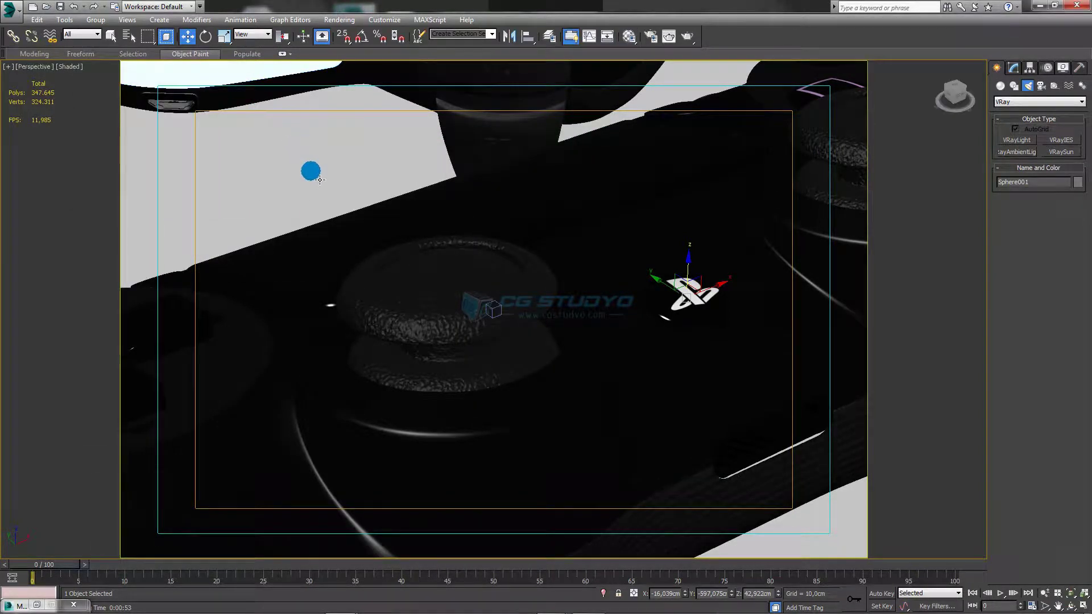
pyautogui.scroll(-2, 438, 275)
pyautogui.scroll(-3, 439, 267)
pyautogui.scroll(-3, 439, 256)
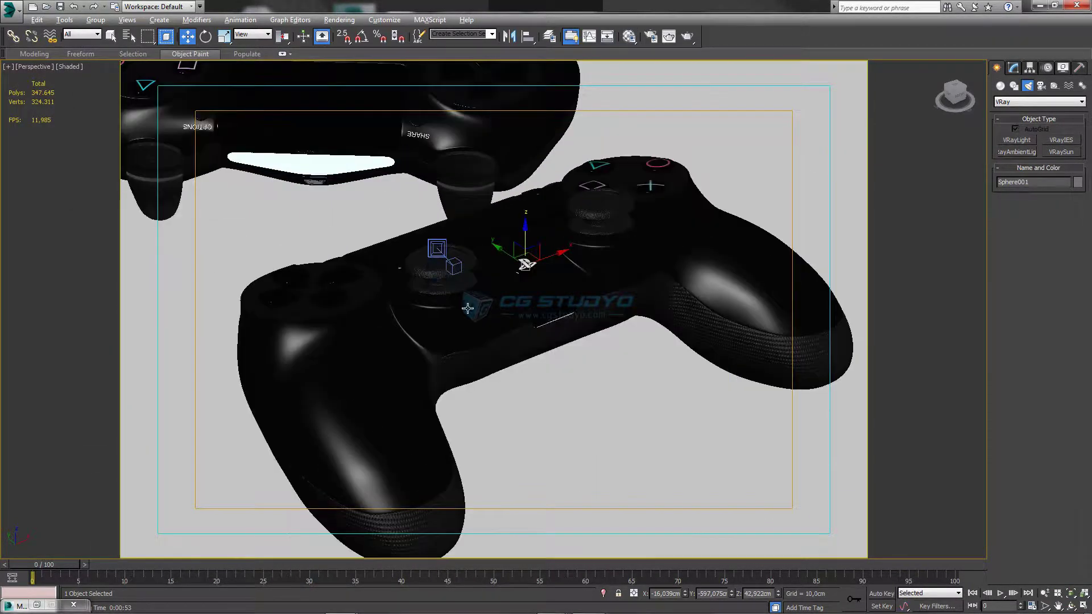
pyautogui.scroll(10, 425, 301)
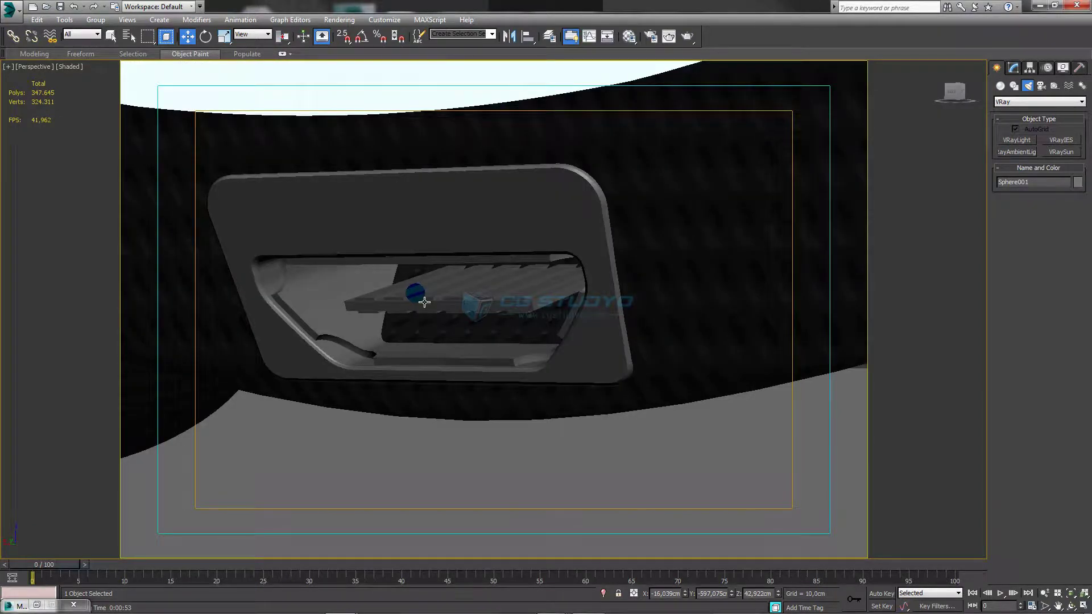
pyautogui.scroll(2, 370, 308)
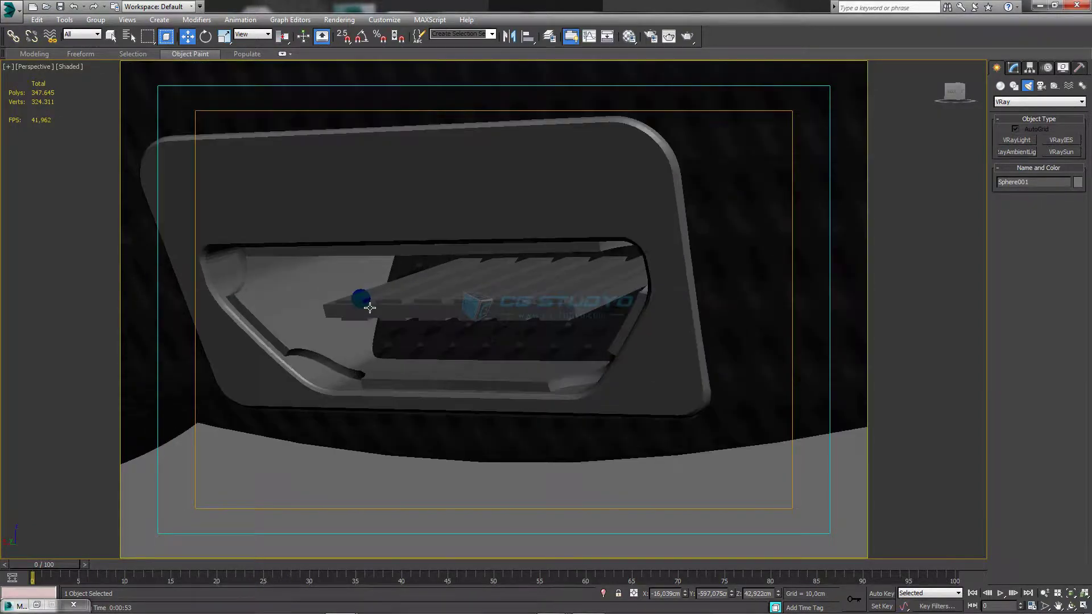
pyautogui.moveTo(370, 307); pyautogui.dragTo(418, 307)
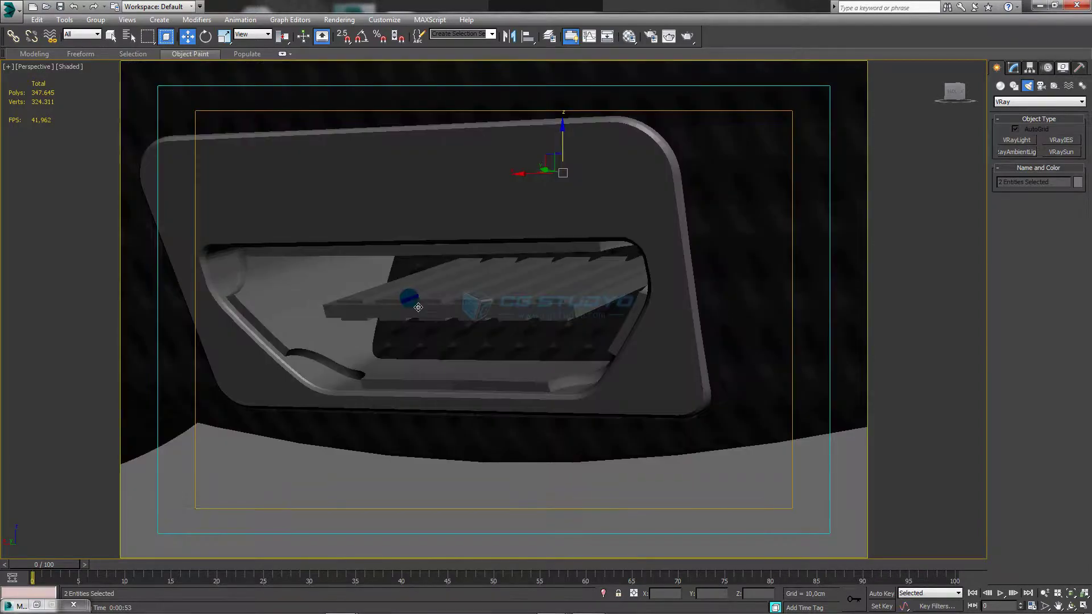
pyautogui.press('F3')
pyautogui.click(95, 19)
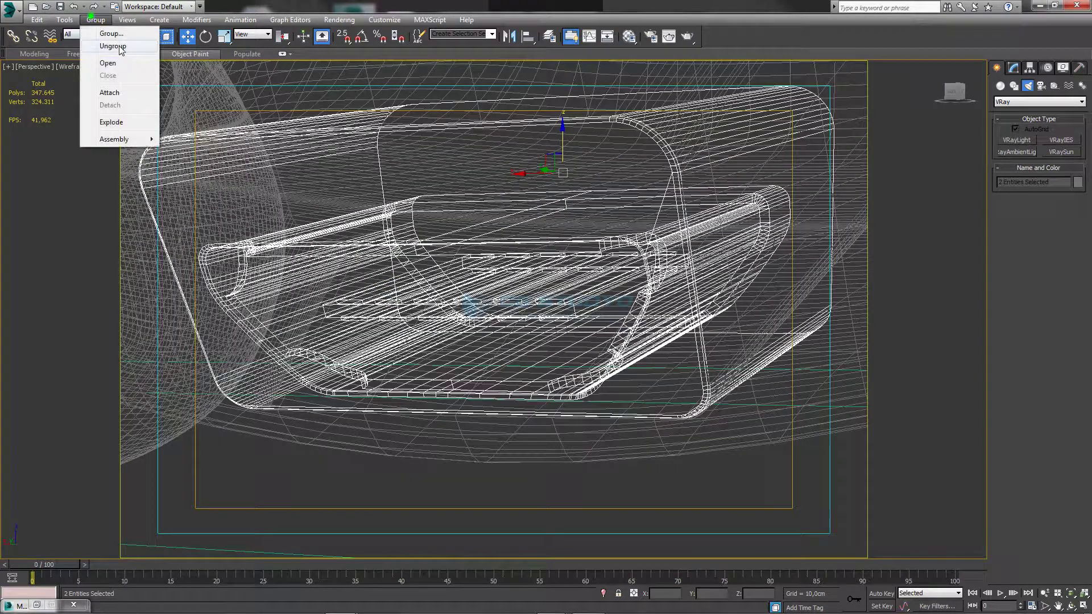
pyautogui.press('F3')
# Step: Select all twelve contact slats inside the charging port together
pyautogui.press('F3')
pyautogui.click(403, 313)
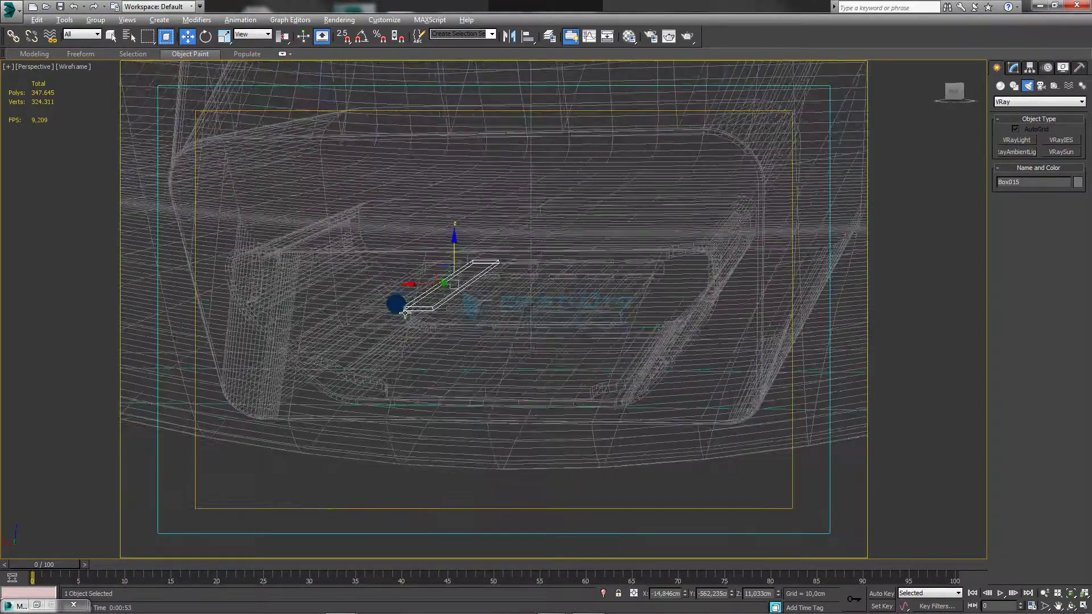
pyautogui.press('F3')
pyautogui.keyDown('ctrl'); pyautogui.click(398, 310); pyautogui.keyUp('ctrl')
pyautogui.keyDown('ctrl'); pyautogui.click(455, 310); pyautogui.keyUp('ctrl')
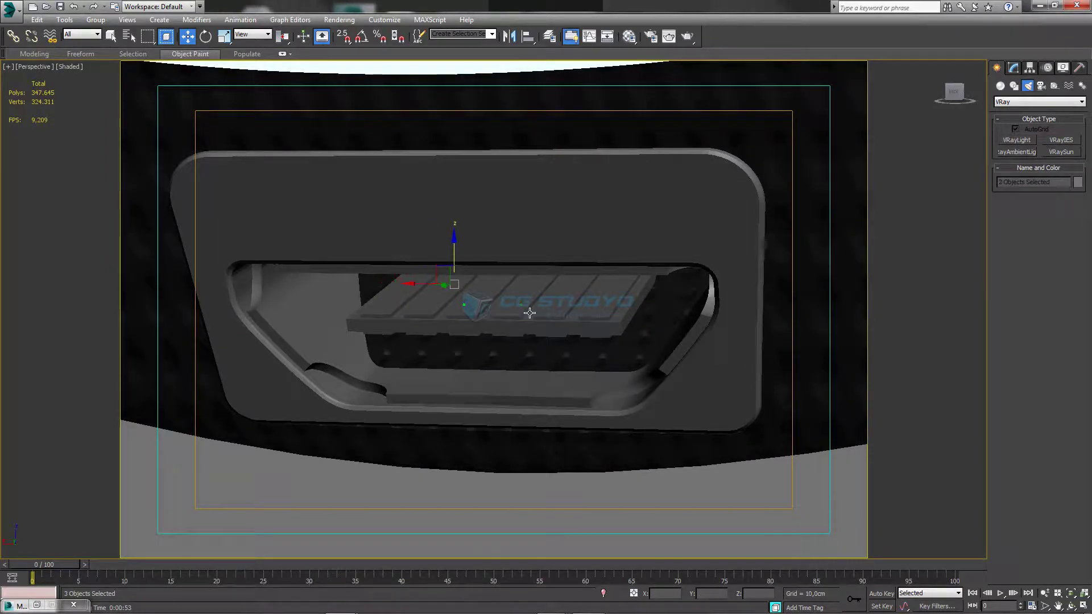
pyautogui.keyDown('ctrl'); pyautogui.click(566, 318); pyautogui.keyUp('ctrl')
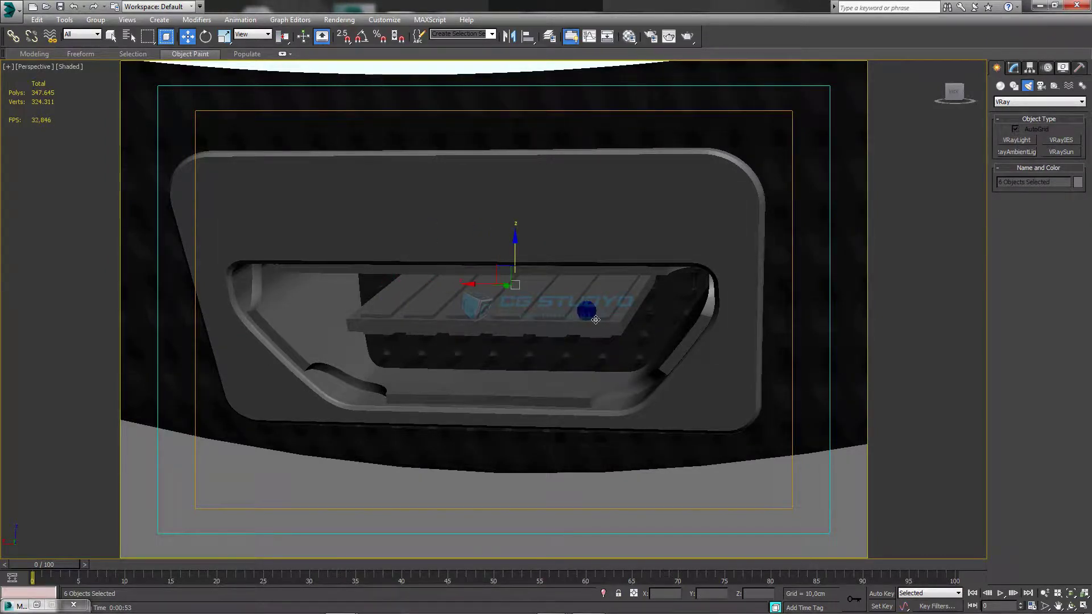
pyautogui.keyDown('alt'); pyautogui.moveTo(595, 320); pyautogui.dragTo(576, 288, button='middle'); pyautogui.keyUp('alt')
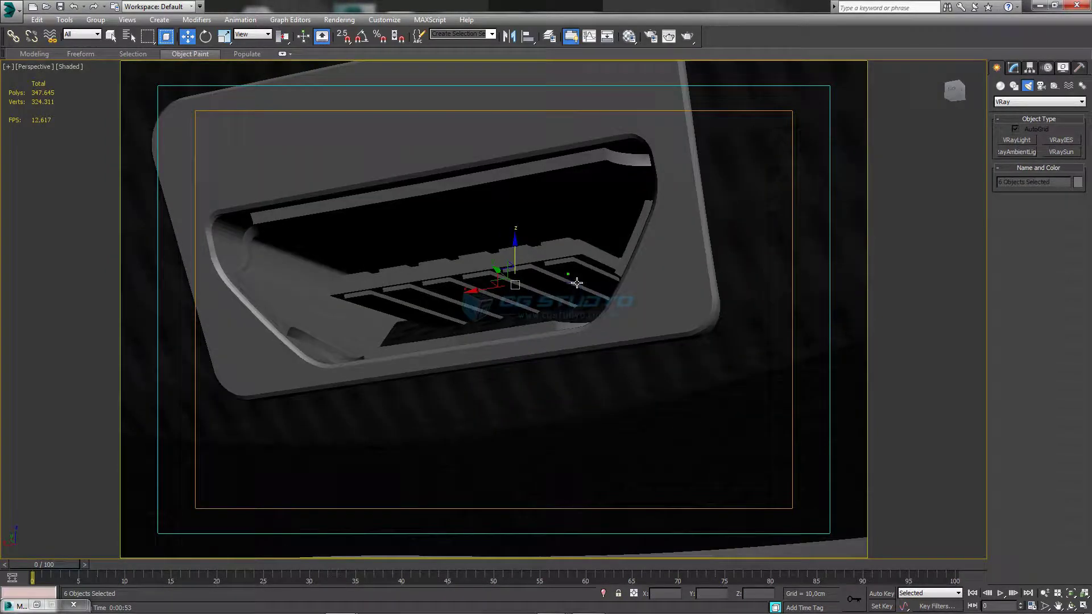
pyautogui.keyDown('ctrl'); pyautogui.click(547, 280); pyautogui.keyUp('ctrl')
pyautogui.keyDown('ctrl'); pyautogui.click(500, 291); pyautogui.keyUp('ctrl')
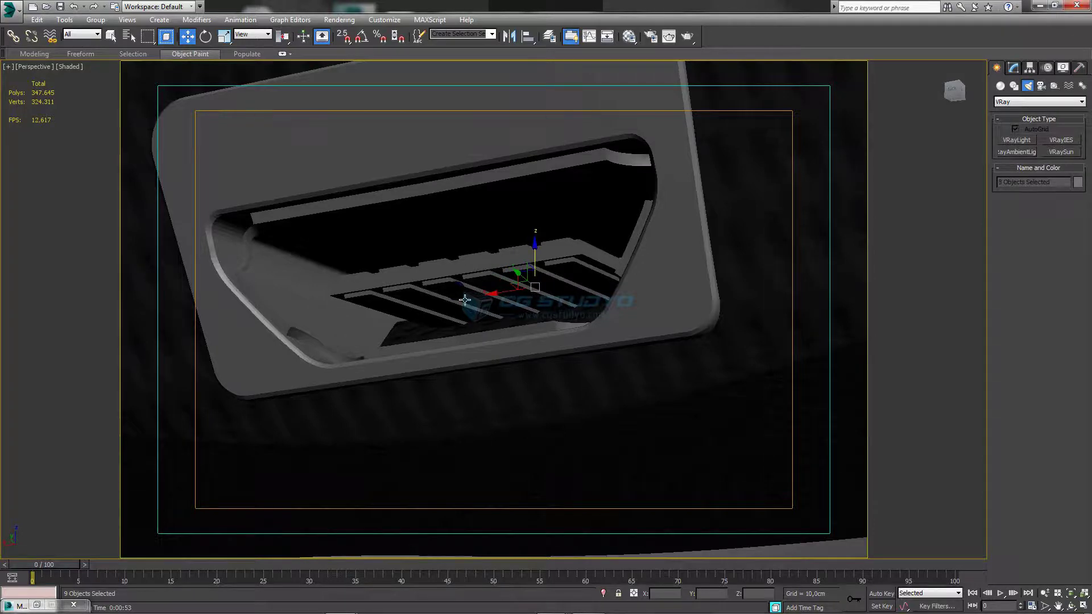
pyautogui.keyDown('ctrl'); pyautogui.click(458, 283); pyautogui.keyUp('ctrl')
pyautogui.press('F3')
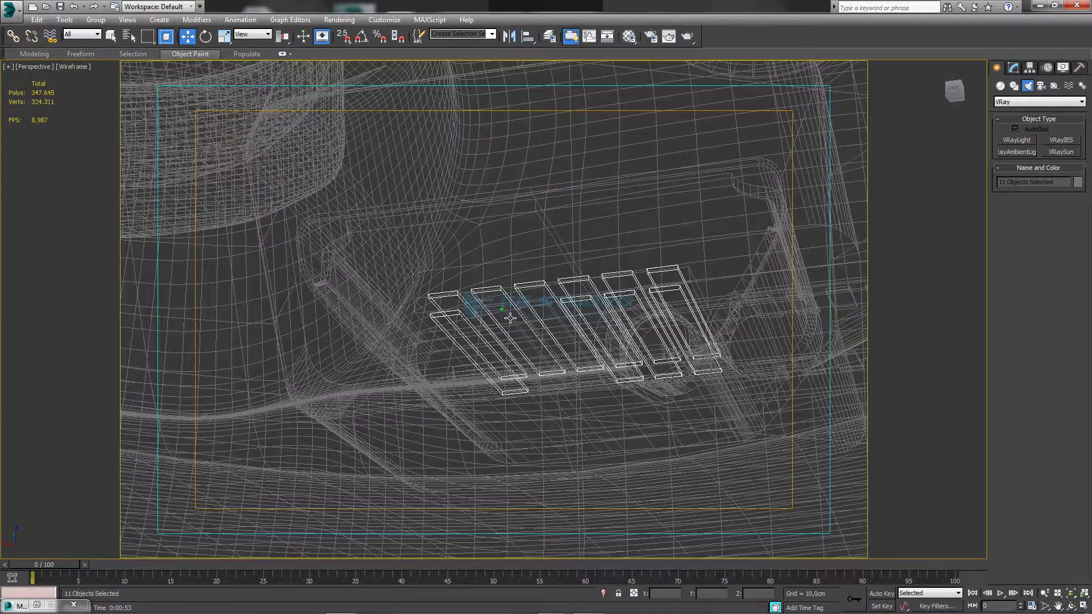
pyautogui.keyDown('ctrl'); pyautogui.click(550, 304); pyautogui.keyUp('ctrl')
pyautogui.keyDown('ctrl'); pyautogui.click(556, 313); pyautogui.keyUp('ctrl')
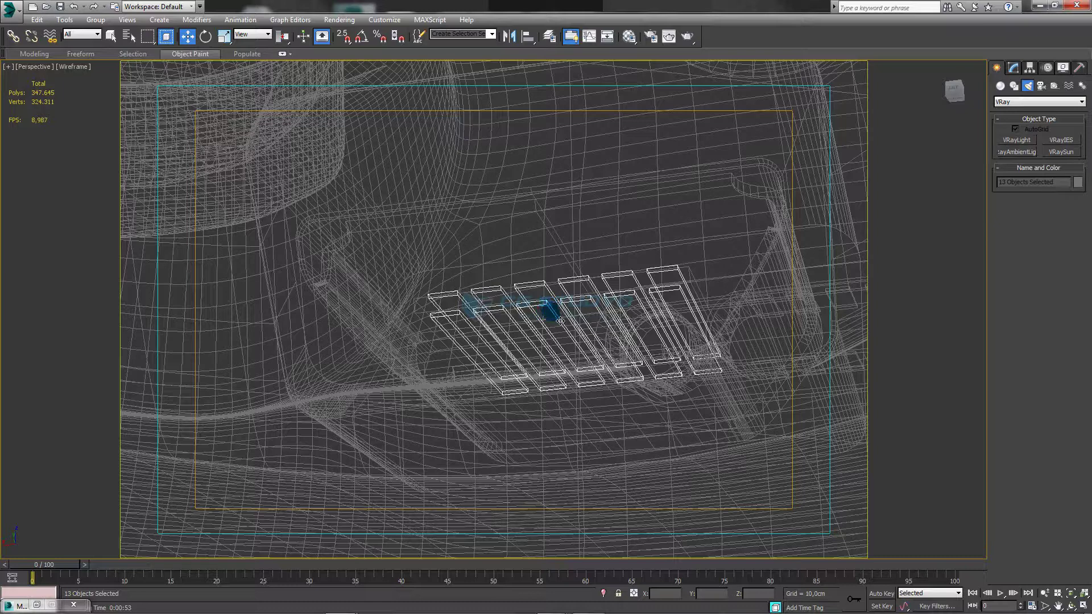
pyautogui.keyDown('alt'); pyautogui.moveTo(560, 321); pyautogui.dragTo(547, 351, button='middle'); pyautogui.keyUp('alt')
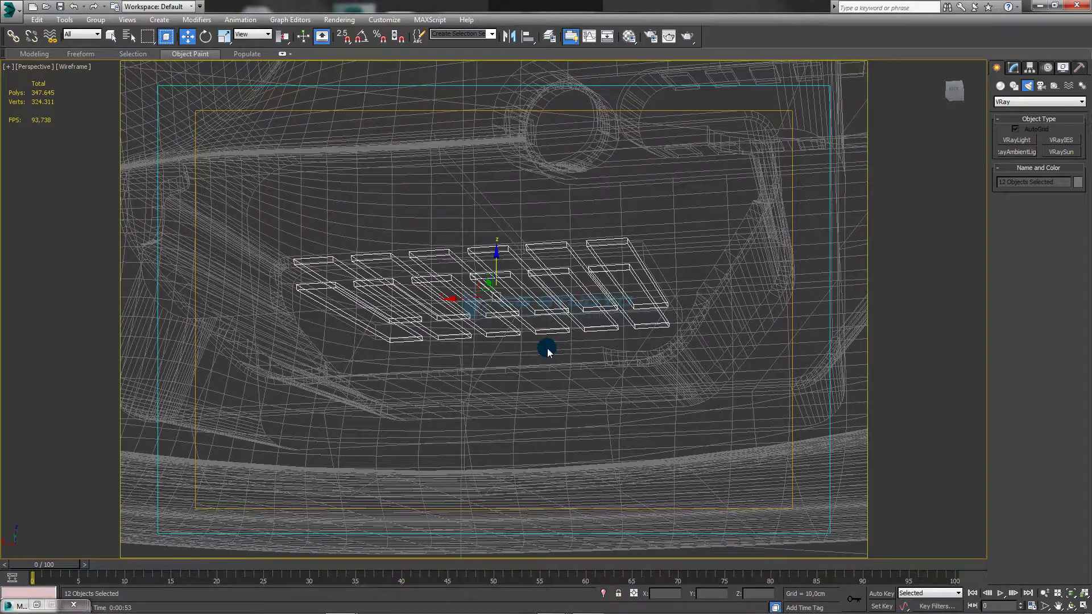
# Step: Assign the Metal_Gold_Blank material to the selected slats
pyautogui.press('m')
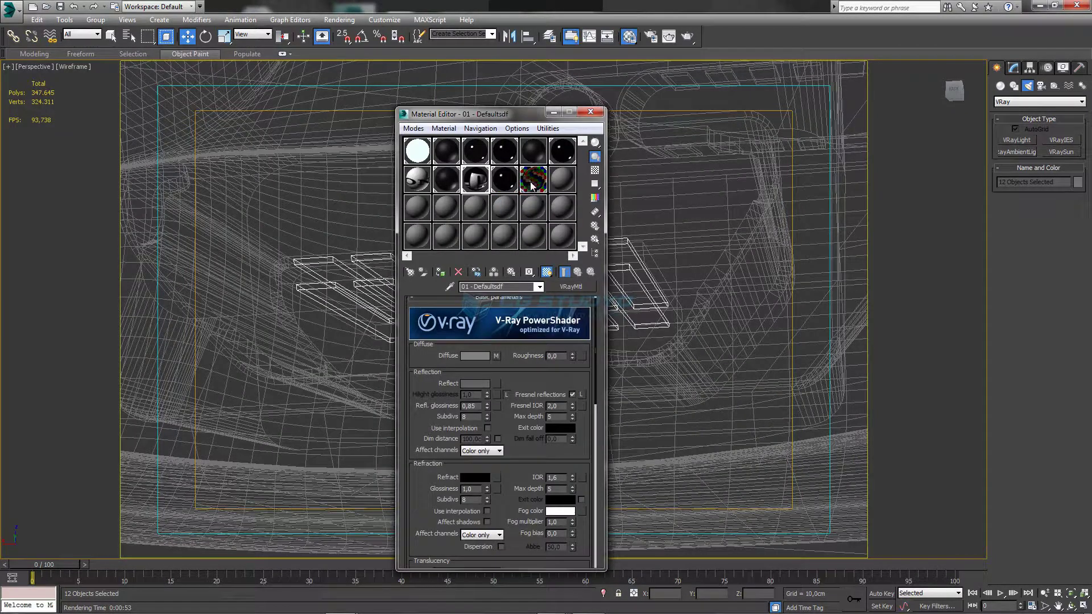
pyautogui.click(531, 181)
pyautogui.click(445, 271)
pyautogui.click(442, 273)
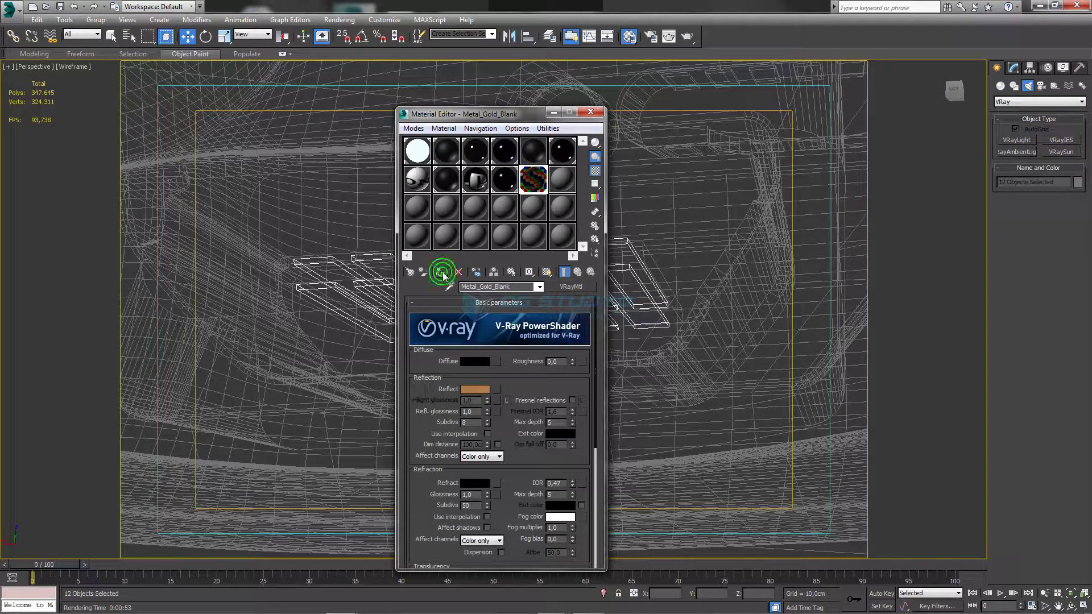
# Step: Create a new VRayMtl with black diffuse, reflection 240 near-white, and background preview enabled
pyautogui.click(564, 186)
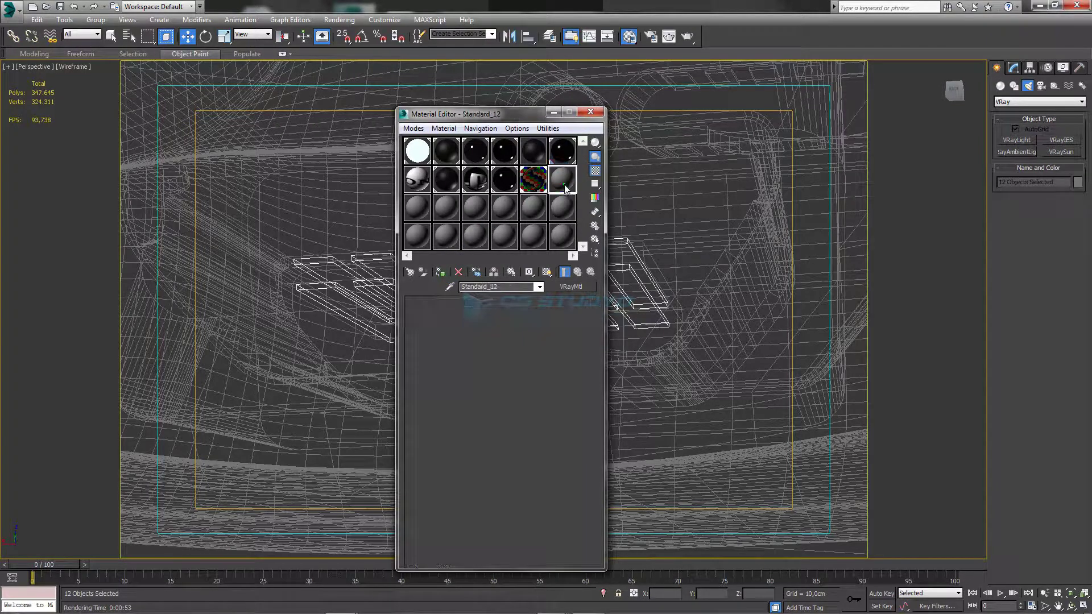
pyautogui.click(566, 286)
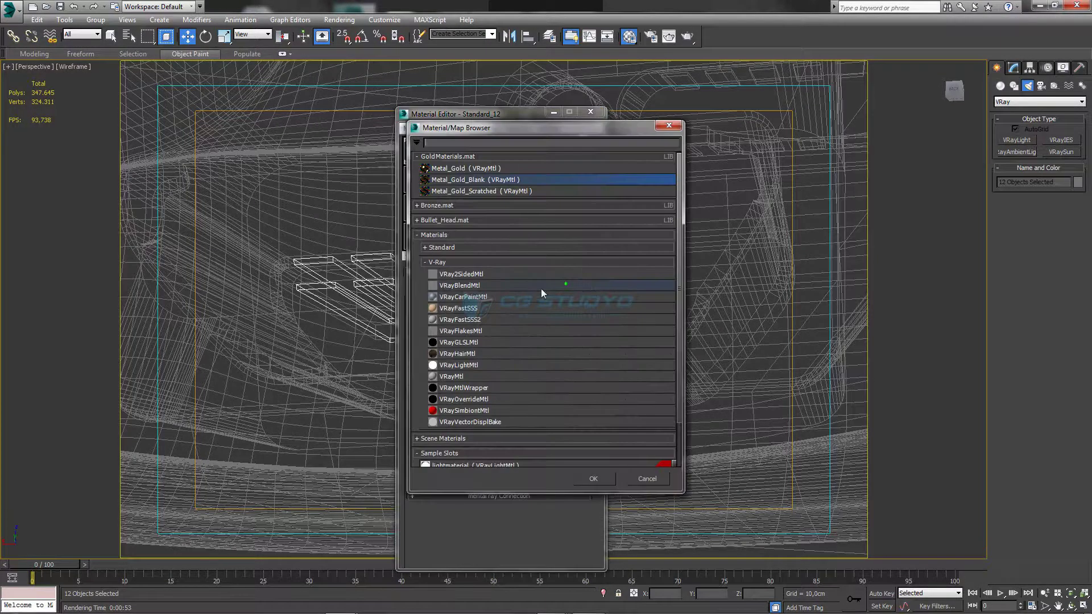
pyautogui.doubleClick(458, 377)
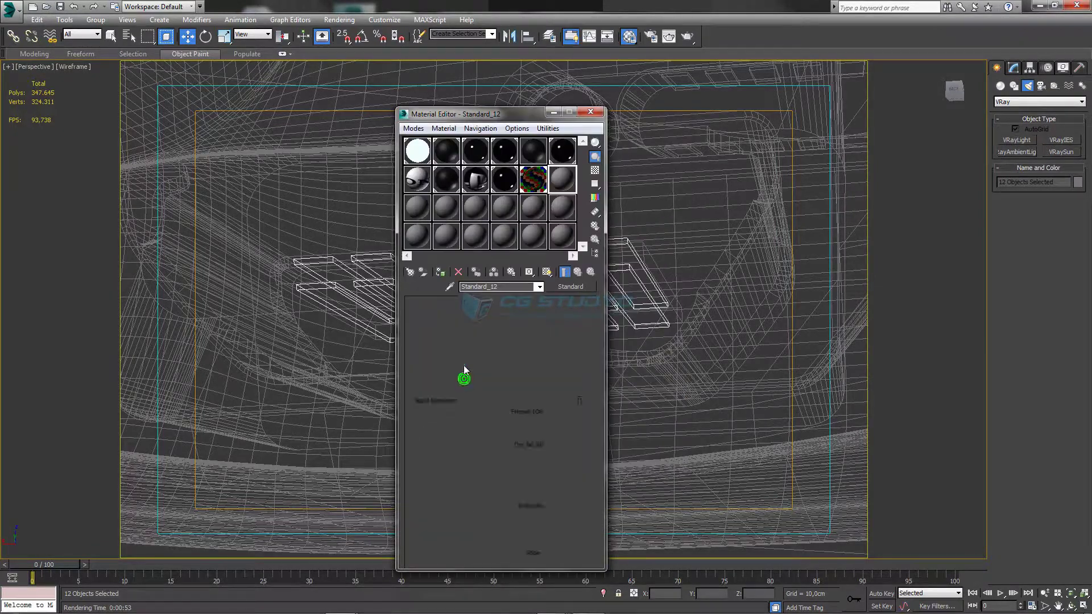
pyautogui.moveTo(474, 389); pyautogui.dragTo(474, 362)
pyautogui.click(474, 389)
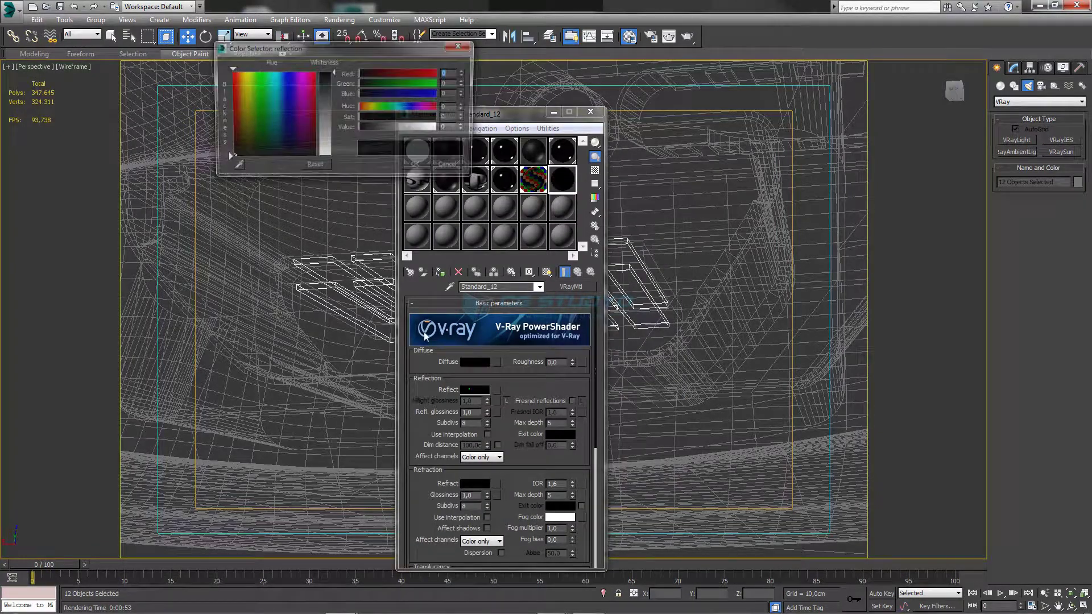
pyautogui.moveTo(325, 73); pyautogui.dragTo(328, 154)
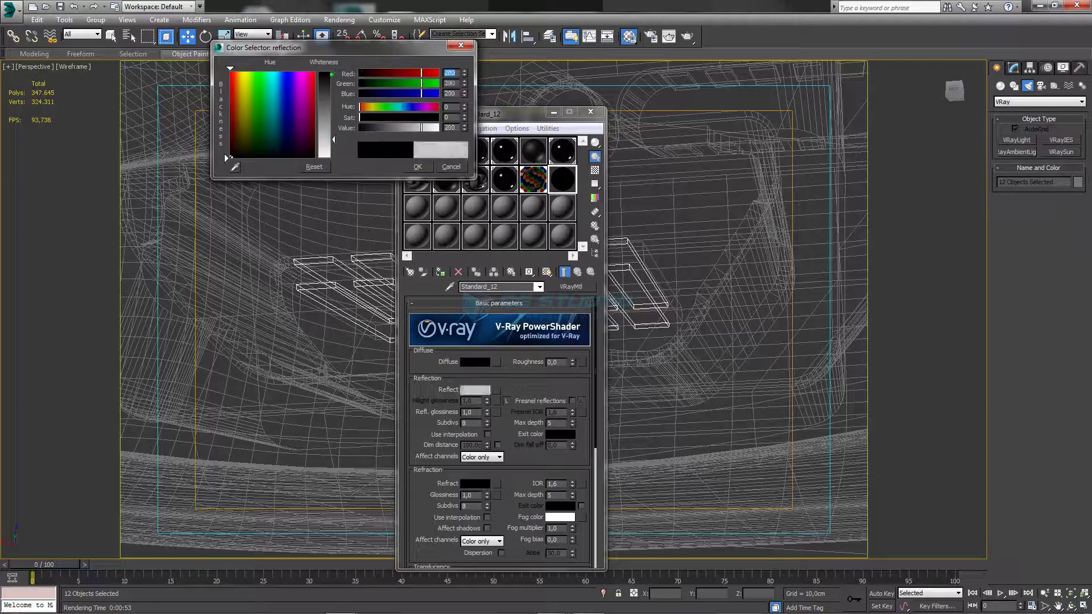
pyautogui.click(224, 153)
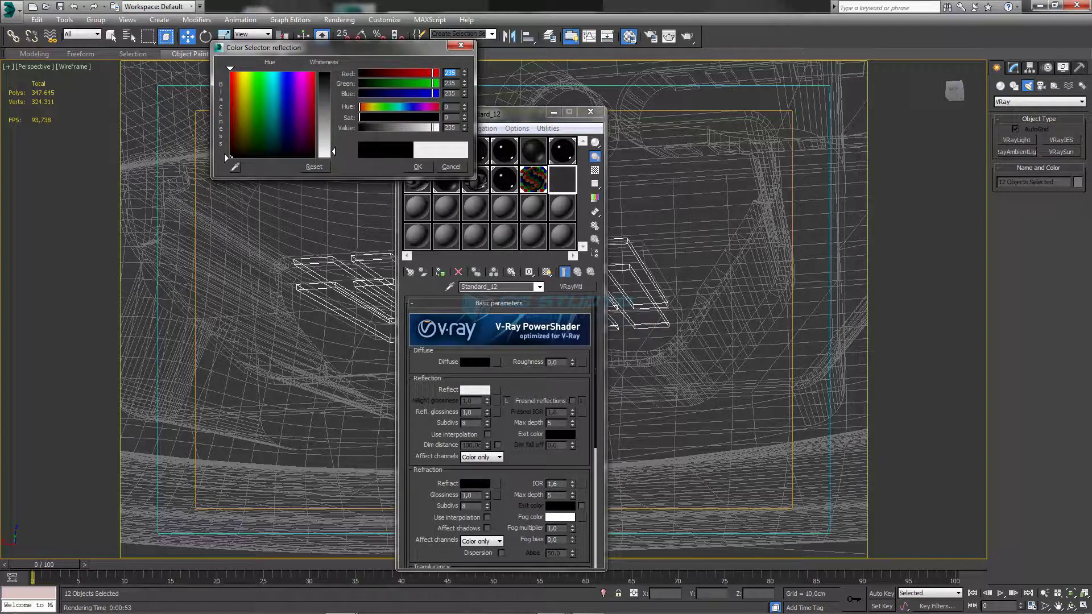
pyautogui.click(417, 167)
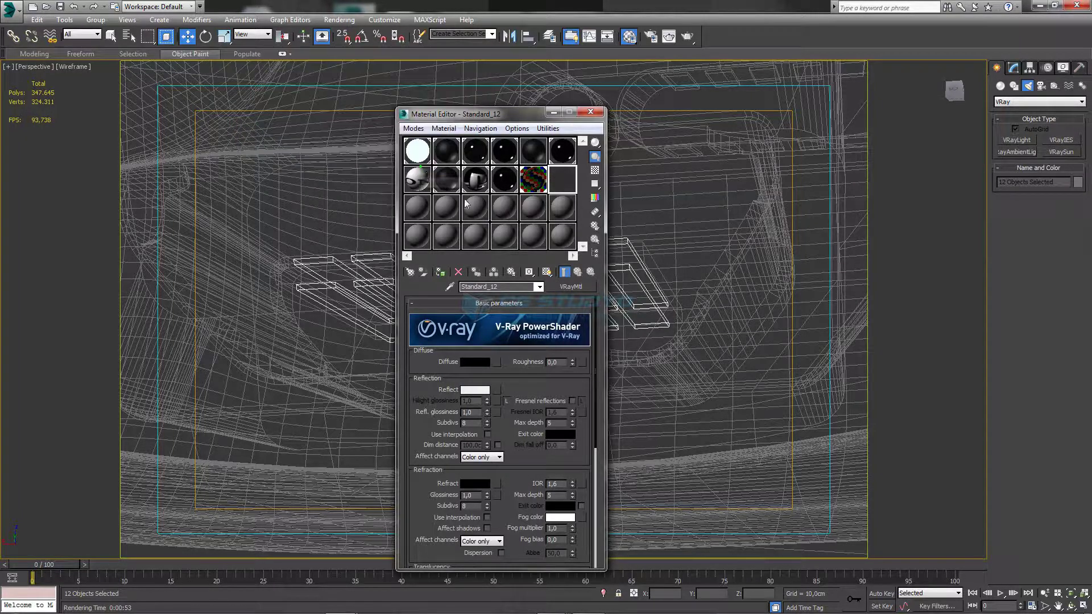
pyautogui.click(594, 170)
pyautogui.press('F3')
# Step: Drag the new black material and siyahparlak2 onto the port parts, including Rectangle001
pyautogui.moveTo(545, 114); pyautogui.dragTo(701, 155)
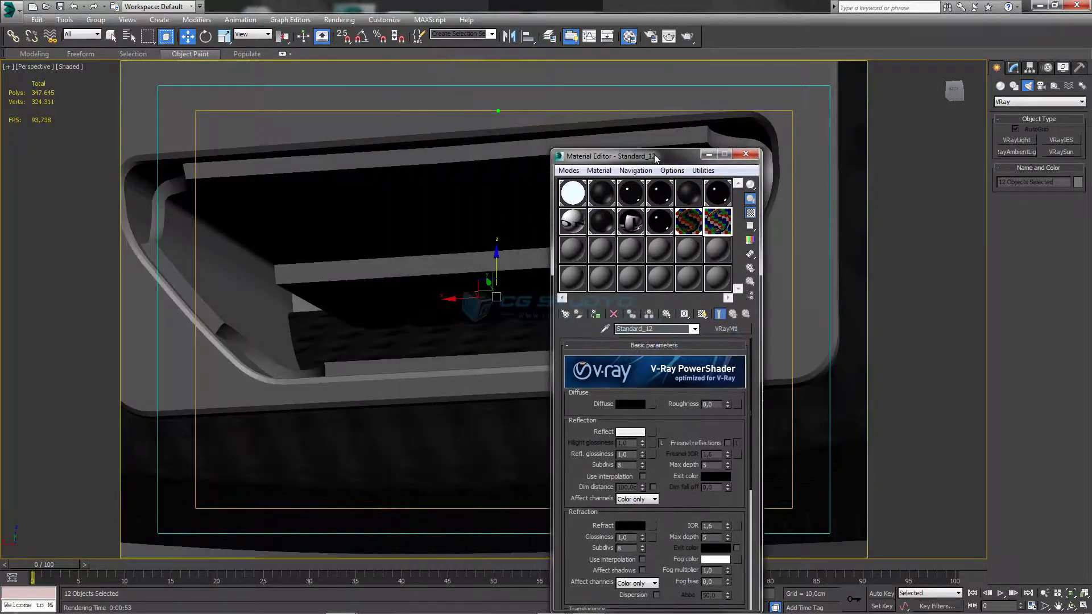
pyautogui.moveTo(718, 216); pyautogui.dragTo(417, 169)
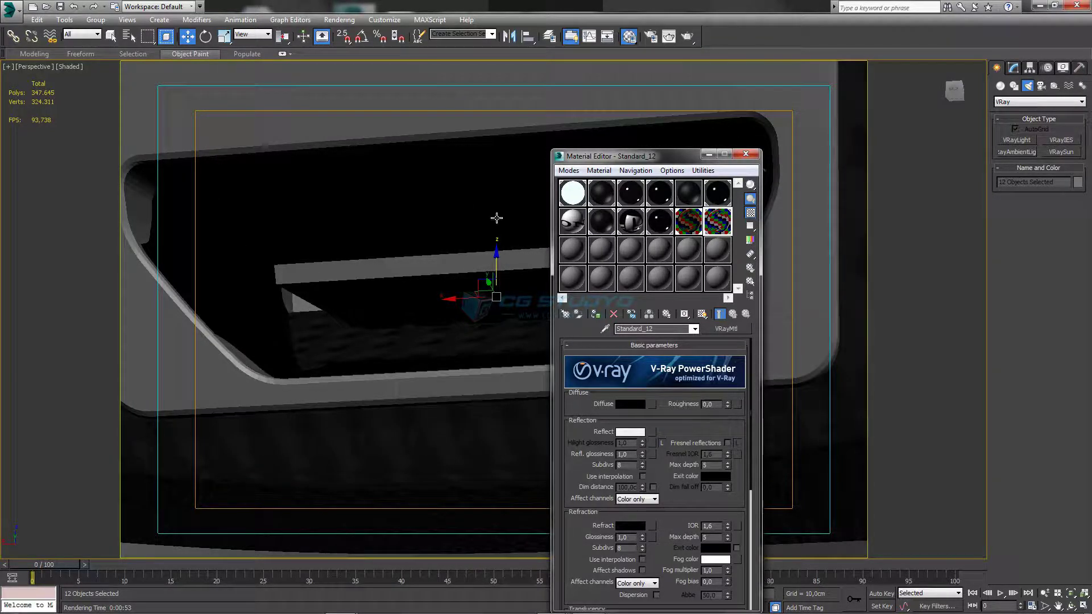
pyautogui.click(659, 221)
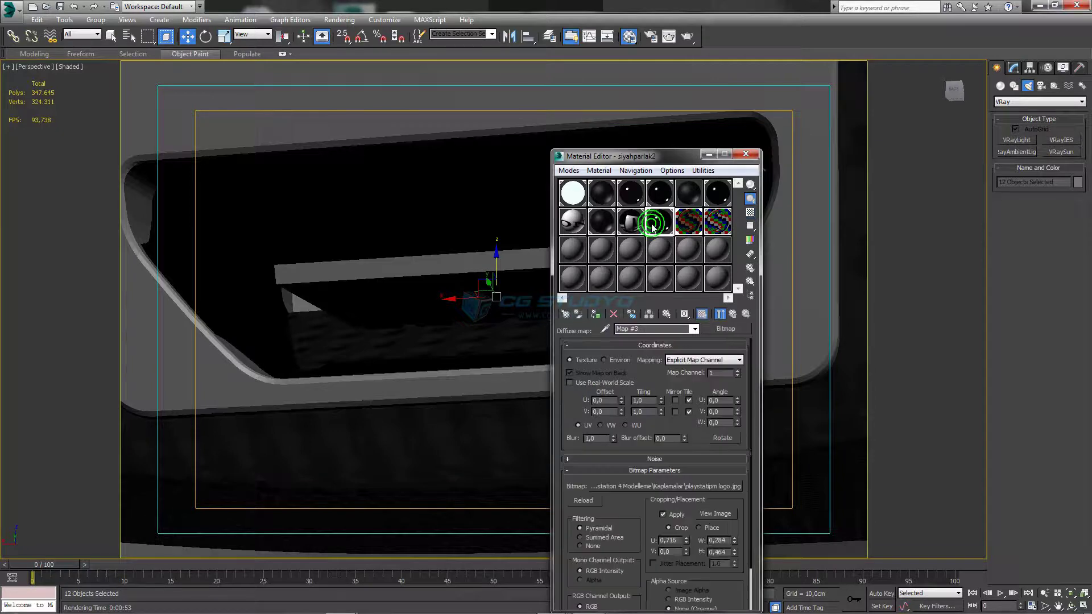
pyautogui.click(749, 452)
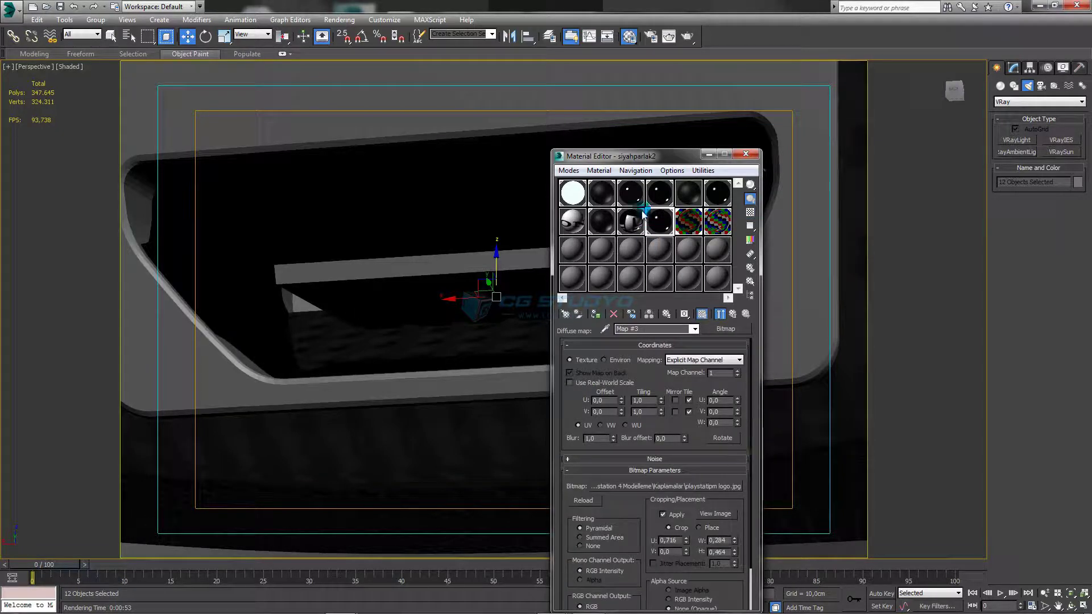
pyautogui.moveTo(658, 222); pyautogui.dragTo(254, 140)
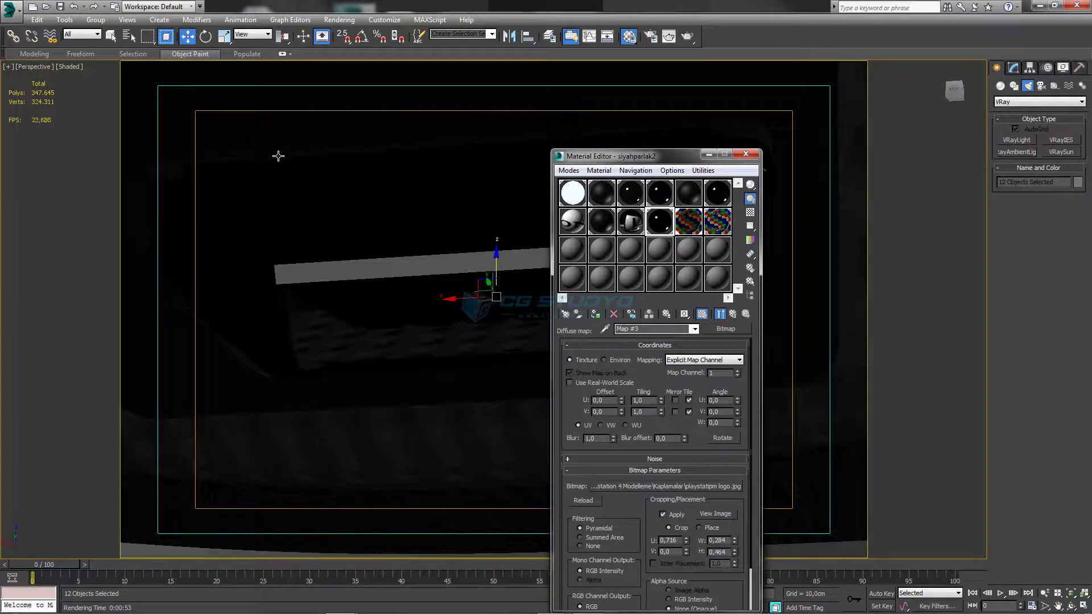
pyautogui.click(740, 159)
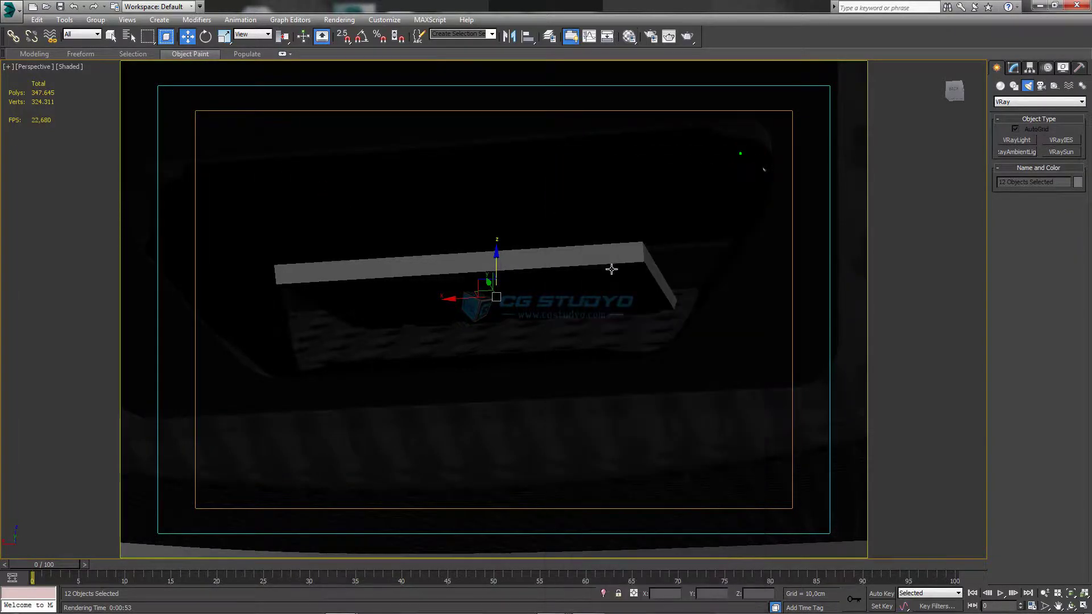
pyautogui.moveTo(543, 312)
pyautogui.keyDown('alt'); pyautogui.mouseDown(button='middle')
pyautogui.moveTo(566, 319)
pyautogui.moveTo(495, 335)
pyautogui.mouseUp(button='middle'); pyautogui.keyUp('alt')
pyautogui.press('F3')
pyautogui.press('F3')
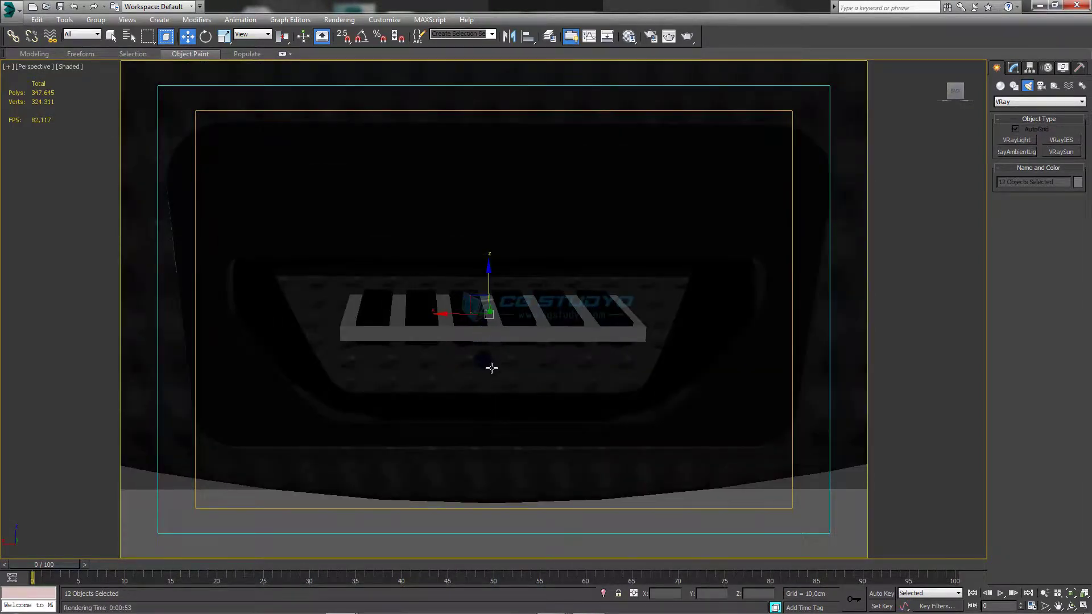
pyautogui.click(495, 370)
pyautogui.click(1012, 68)
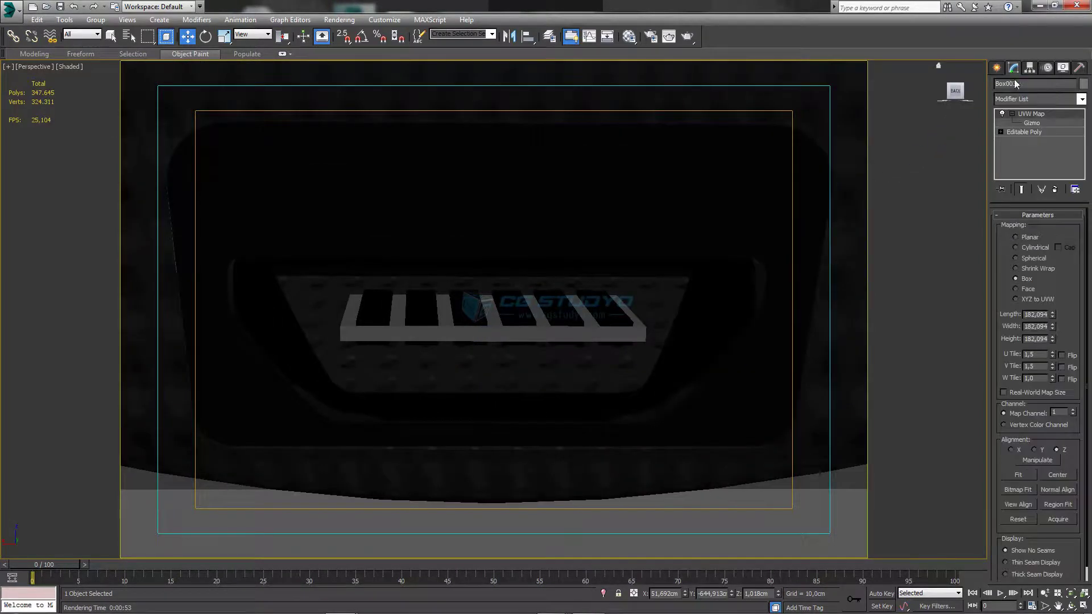
pyautogui.click(1026, 137)
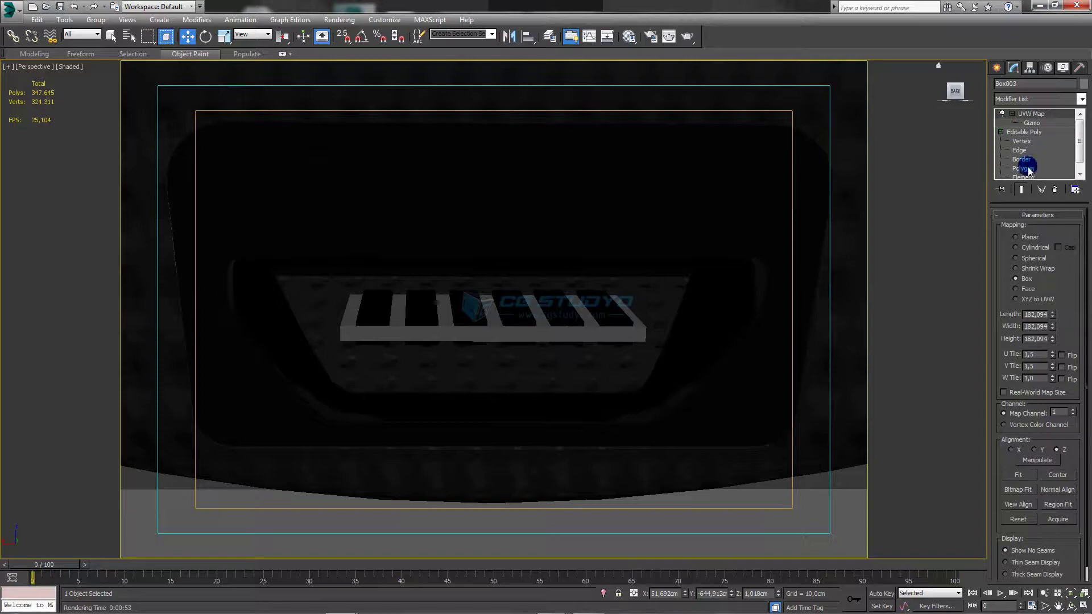
pyautogui.click(1023, 168)
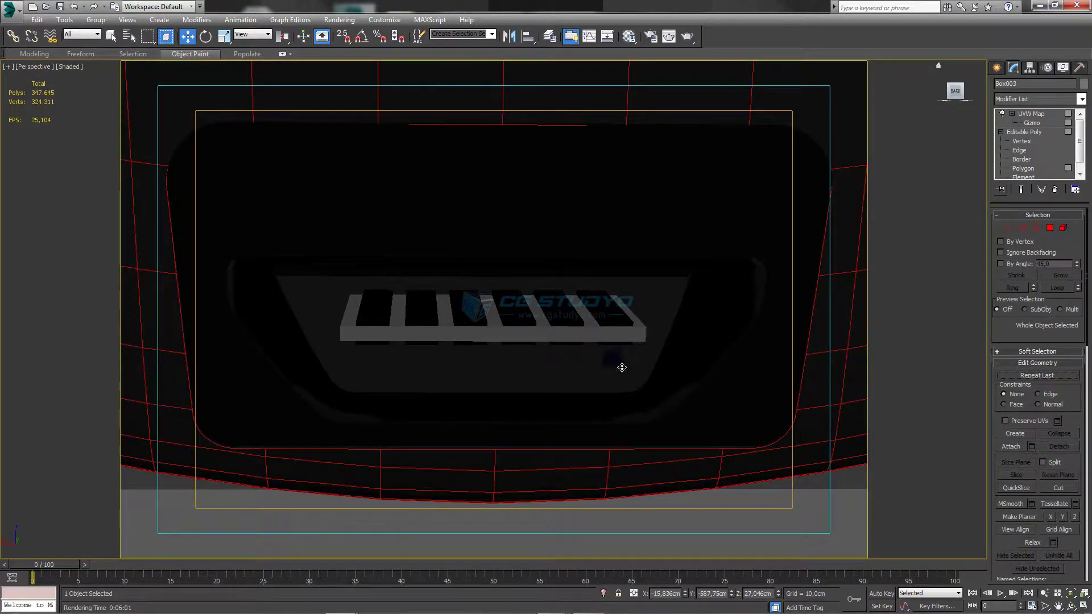
pyautogui.click(361, 360)
pyautogui.keyDown('ctrl'); pyautogui.click(500, 349); pyautogui.keyUp('ctrl')
pyautogui.press('F3')
pyautogui.press('2')
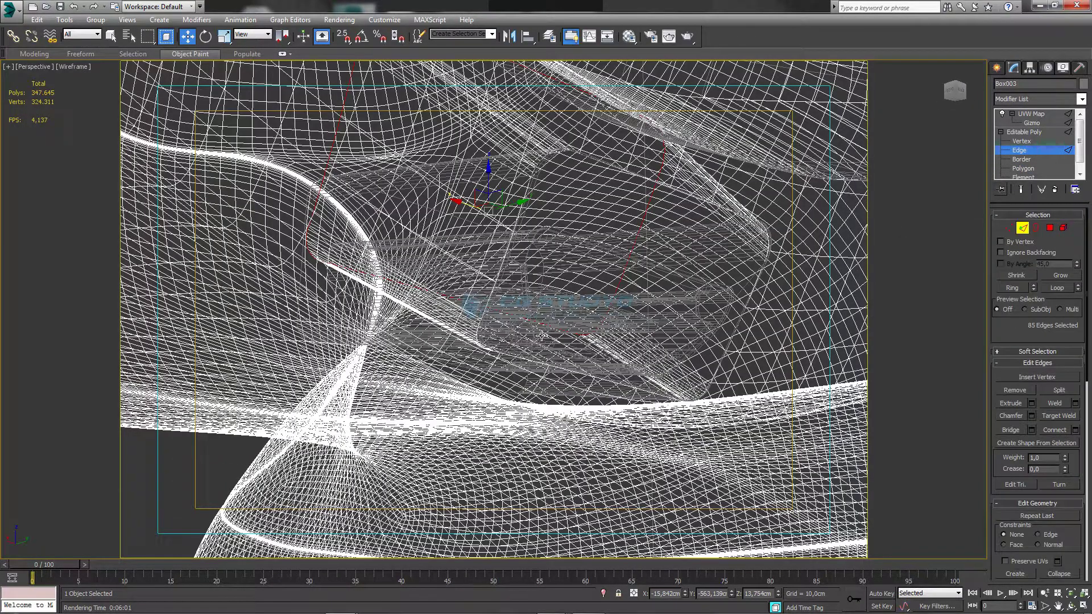
pyautogui.moveTo(541, 336)
pyautogui.keyDown('alt'); pyautogui.mouseDown(button='middle')
pyautogui.moveTo(578, 365)
pyautogui.moveTo(568, 360)
pyautogui.mouseUp(button='middle'); pyautogui.keyUp('alt')
pyautogui.scroll(-1, 562, 349)
pyautogui.scroll(-3, 561, 348)
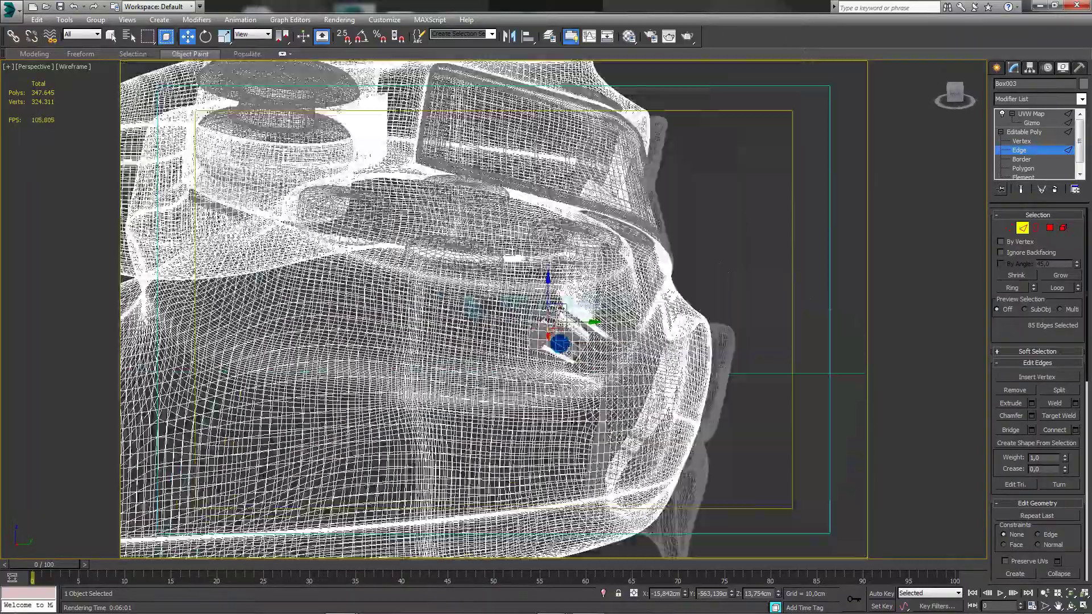
pyautogui.scroll(-2, 561, 346)
pyautogui.scroll(3, 559, 343)
pyautogui.scroll(4, 559, 343)
pyautogui.scroll(2, 556, 343)
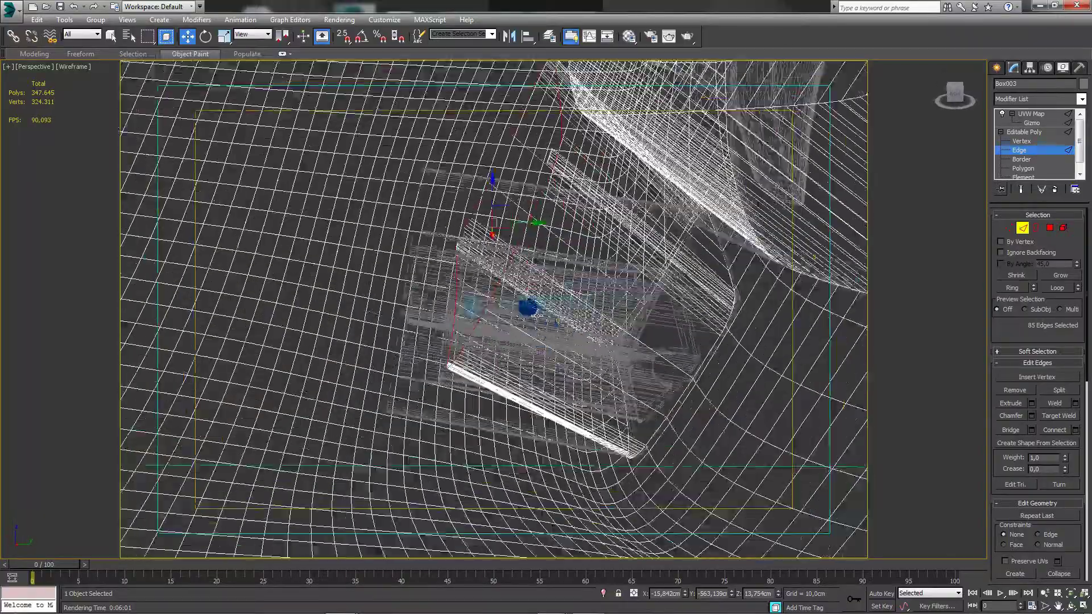
pyautogui.moveTo(548, 272)
pyautogui.keyDown('alt'); pyautogui.mouseDown(button='middle')
pyautogui.moveTo(544, 282)
pyautogui.moveTo(531, 275)
pyautogui.moveTo(689, 302)
pyautogui.moveTo(500, 260)
pyautogui.moveTo(529, 276)
pyautogui.moveTo(502, 265)
pyautogui.moveTo(507, 283)
pyautogui.mouseUp(button='middle'); pyautogui.keyUp('alt')
pyautogui.scroll(-5, 536, 279)
pyautogui.scroll(3, 690, 302)
pyautogui.scroll(5, 529, 275)
pyautogui.press('F3')
pyautogui.moveTo(335, 233)
pyautogui.keyDown('alt'); pyautogui.mouseDown(button='middle')
pyautogui.moveTo(458, 261)
pyautogui.moveTo(439, 214)
pyautogui.moveTo(442, 241)
pyautogui.moveTo(438, 233)
pyautogui.mouseUp(button='middle'); pyautogui.keyUp('alt')
pyautogui.hotkey('ctrl', 'b')
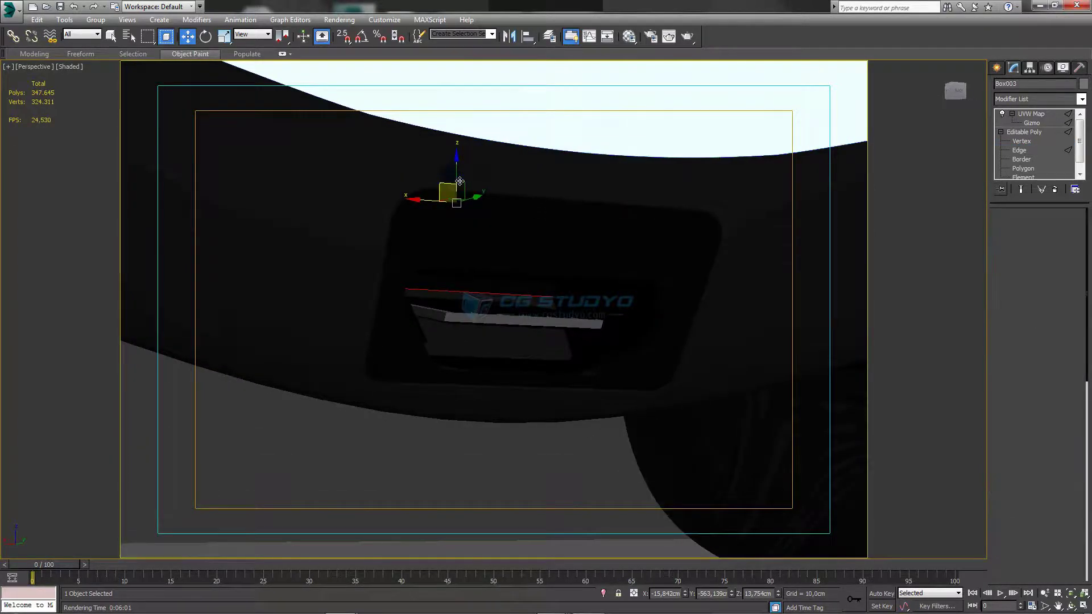
pyautogui.press('2')
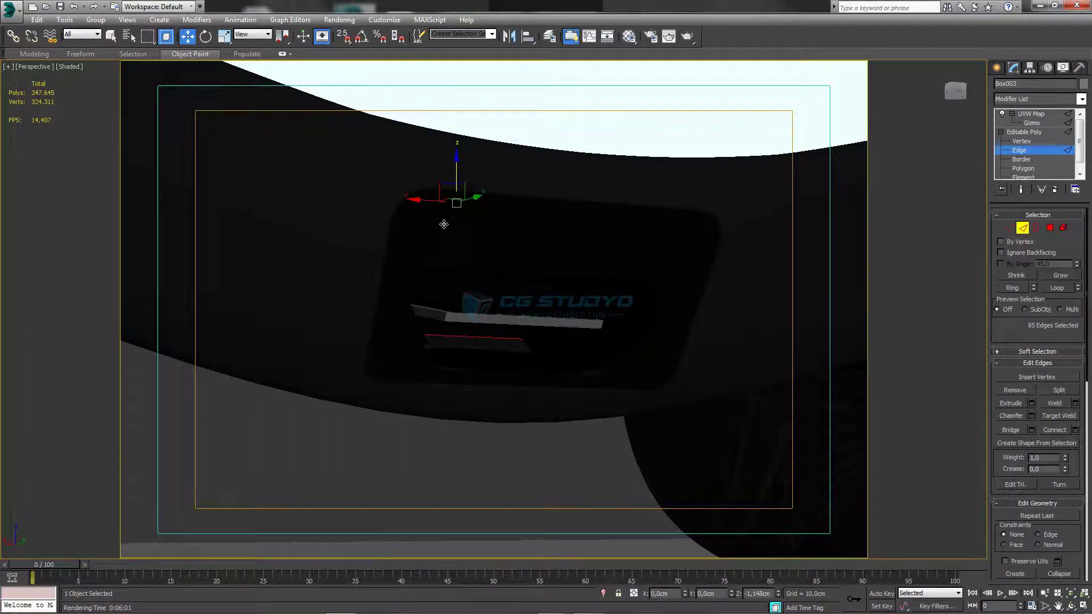
pyautogui.keyDown('alt'); pyautogui.moveTo(442, 231); pyautogui.dragTo(419, 316, button='middle'); pyautogui.keyUp('alt')
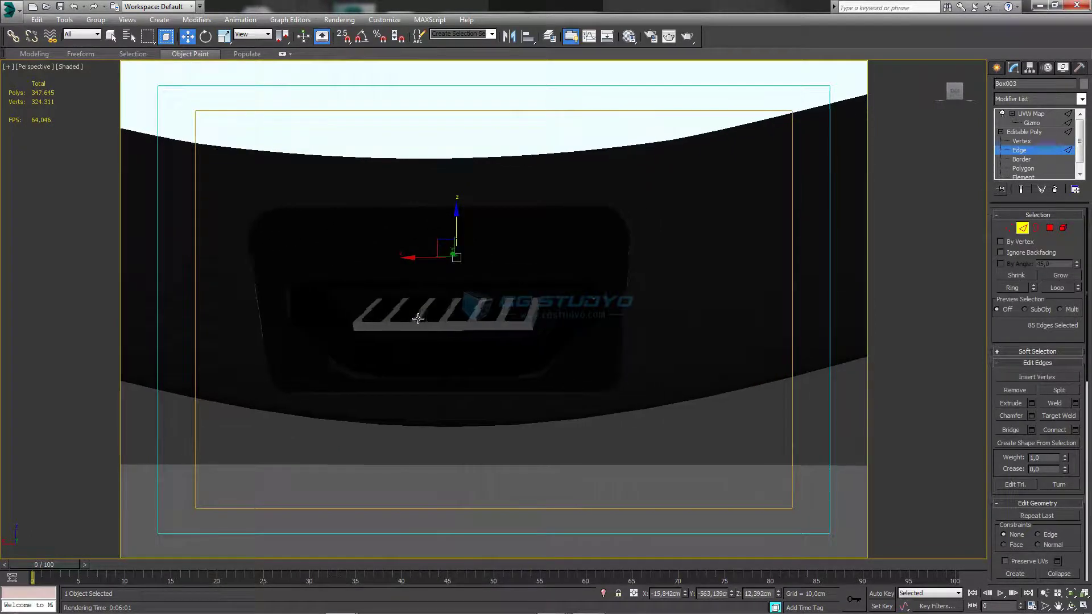
pyautogui.click(995, 69)
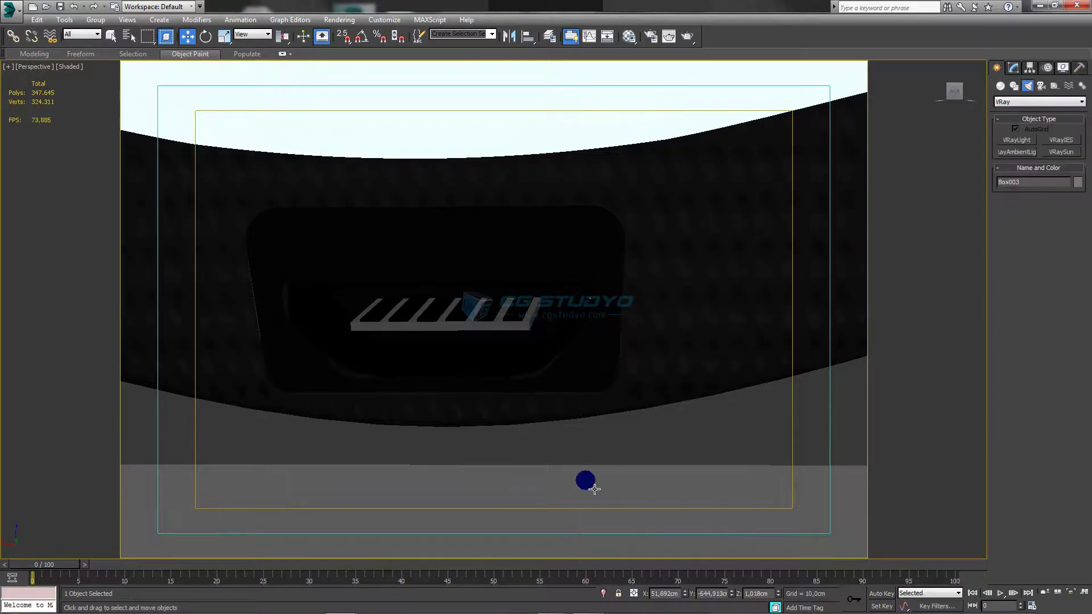
# Step: Drop siyahparlak2 onto the port object, then zoom out to show the controller labels
pyautogui.scroll(3, 580, 346)
pyautogui.press('m')
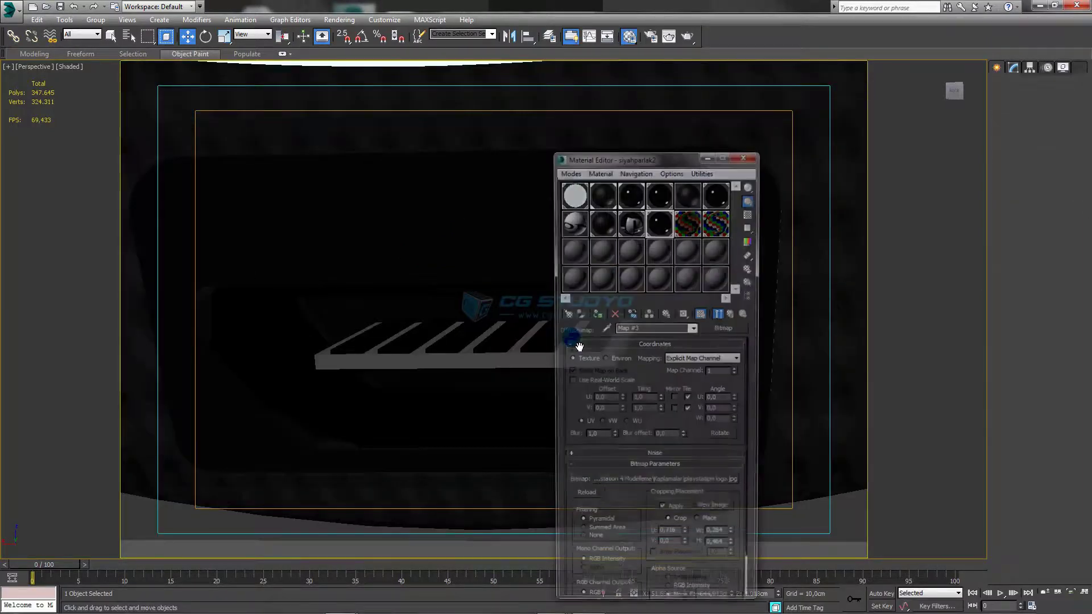
pyautogui.click(658, 227)
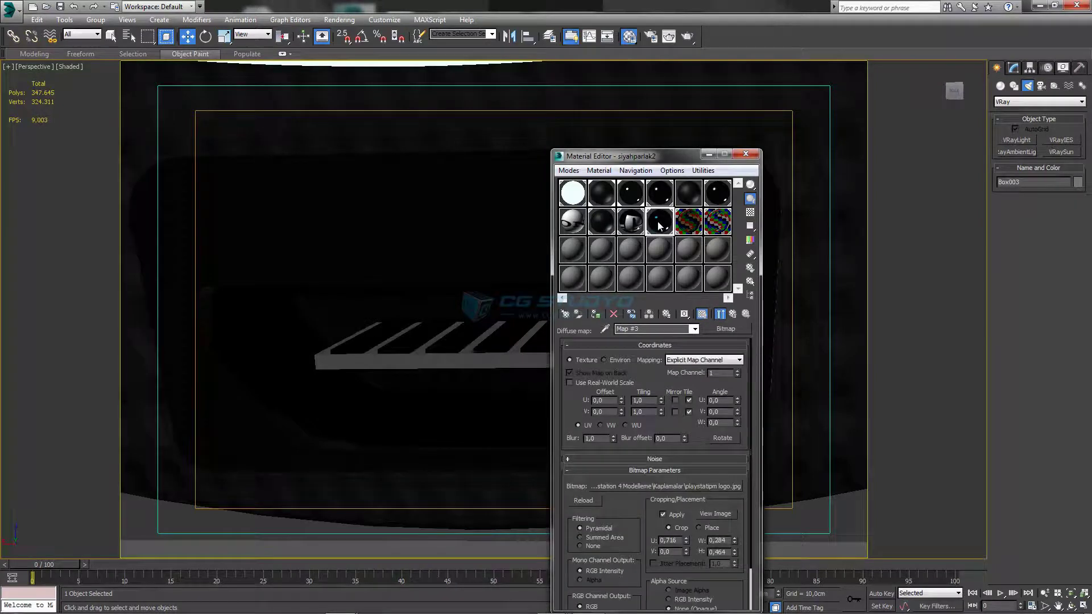
pyautogui.click(731, 313)
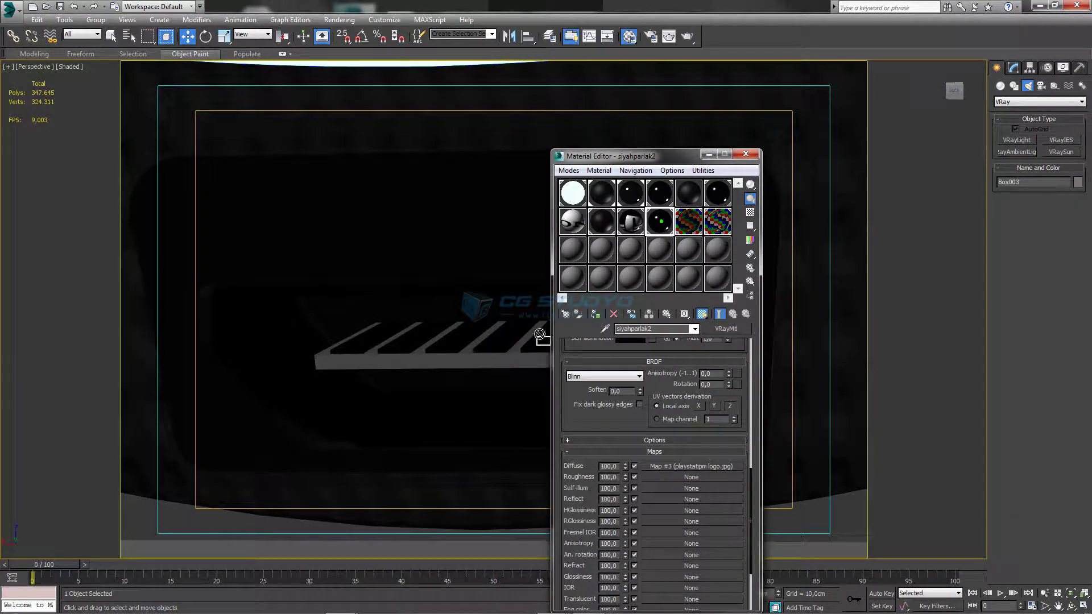
pyautogui.moveTo(488, 362); pyautogui.dragTo(496, 368)
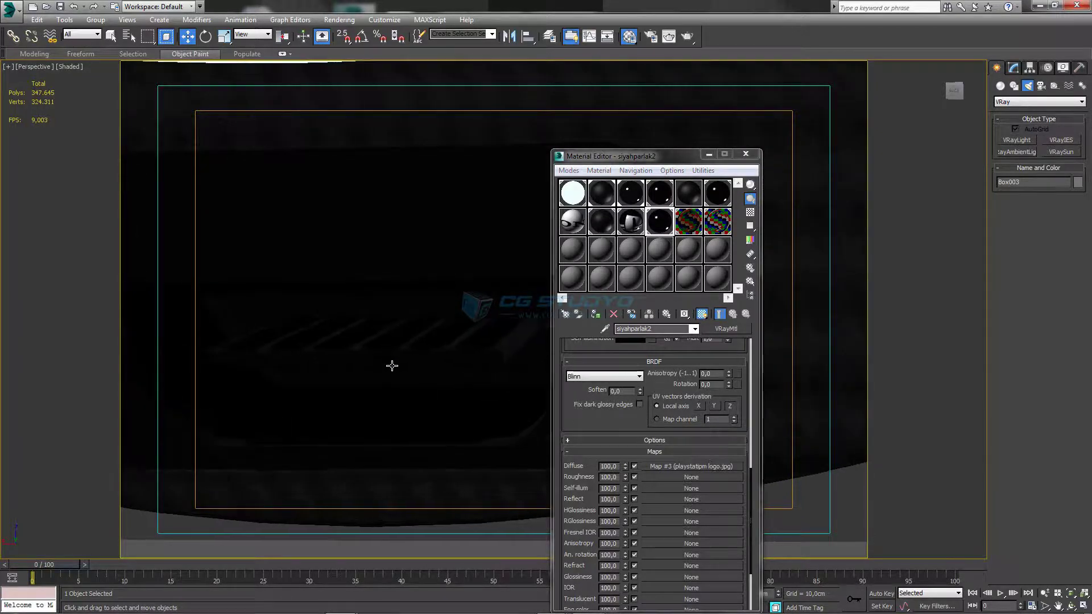
pyautogui.scroll(-3, 390, 366)
pyautogui.moveTo(427, 365)
pyautogui.keyDown('alt'); pyautogui.mouseDown(button='middle')
pyautogui.moveTo(460, 375)
pyautogui.moveTo(336, 373)
pyautogui.moveTo(526, 383)
pyautogui.moveTo(472, 398)
pyautogui.mouseUp(button='middle'); pyautogui.keyUp('alt')
# Step: Make a VRayMtl with diffuse 230 and apply it to the OPTIONS and SHARE labels
pyautogui.click(576, 248)
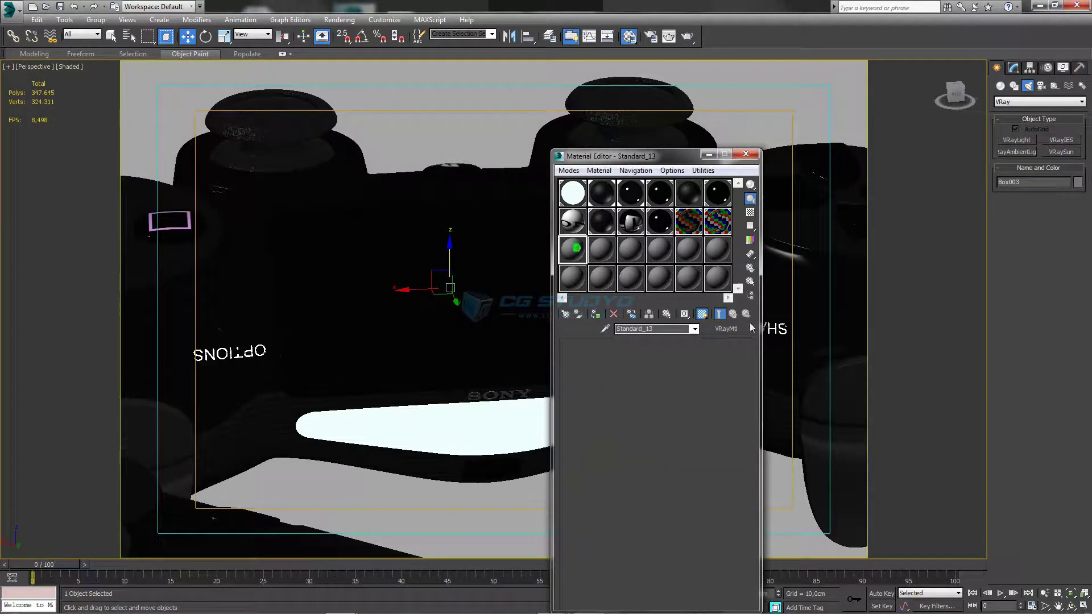
pyautogui.click(739, 331)
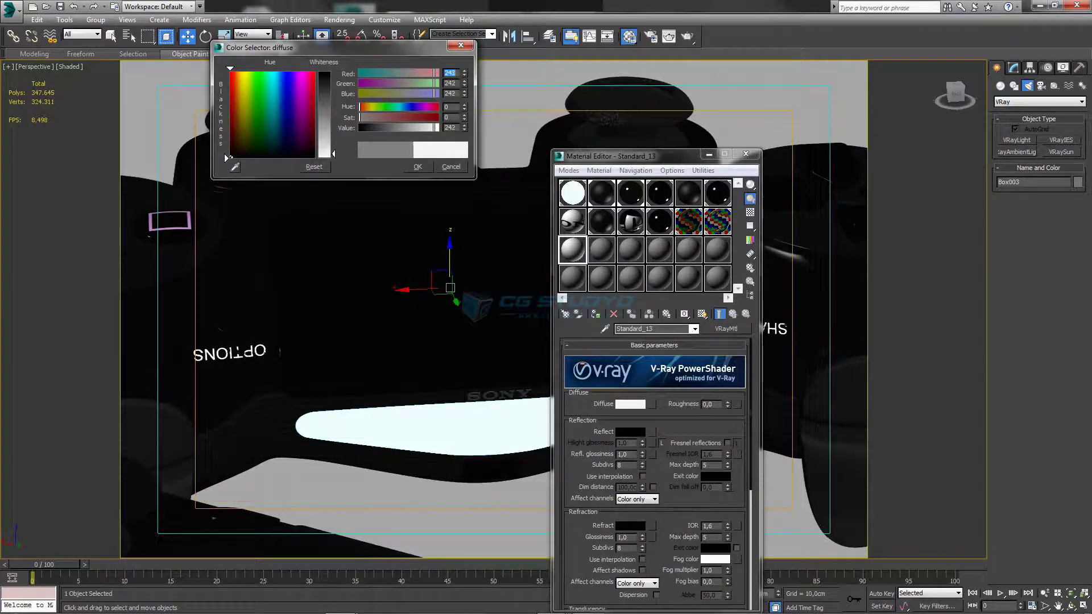
pyautogui.moveTo(333, 154); pyautogui.dragTo(329, 149)
pyautogui.click(418, 166)
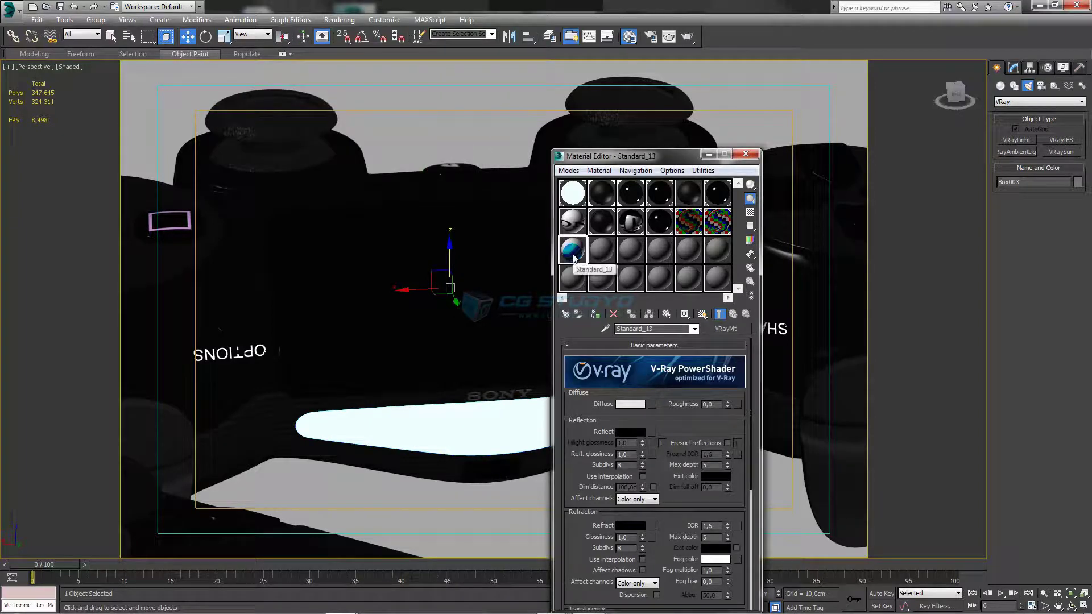
pyautogui.moveTo(271, 341); pyautogui.dragTo(264, 347)
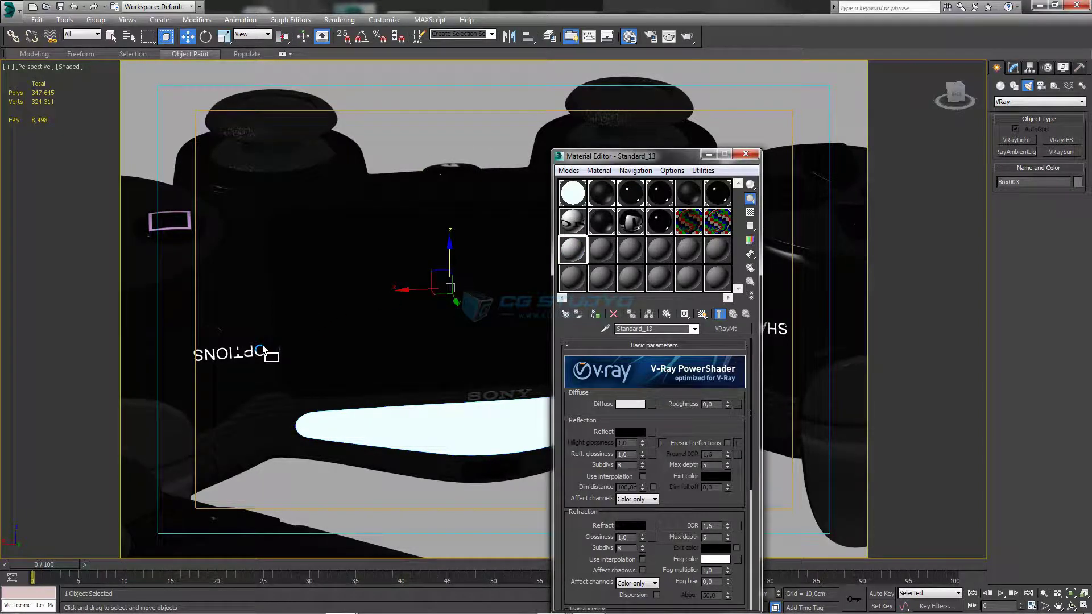
pyautogui.click(262, 350)
pyautogui.moveTo(262, 349); pyautogui.dragTo(501, 229, button='middle')
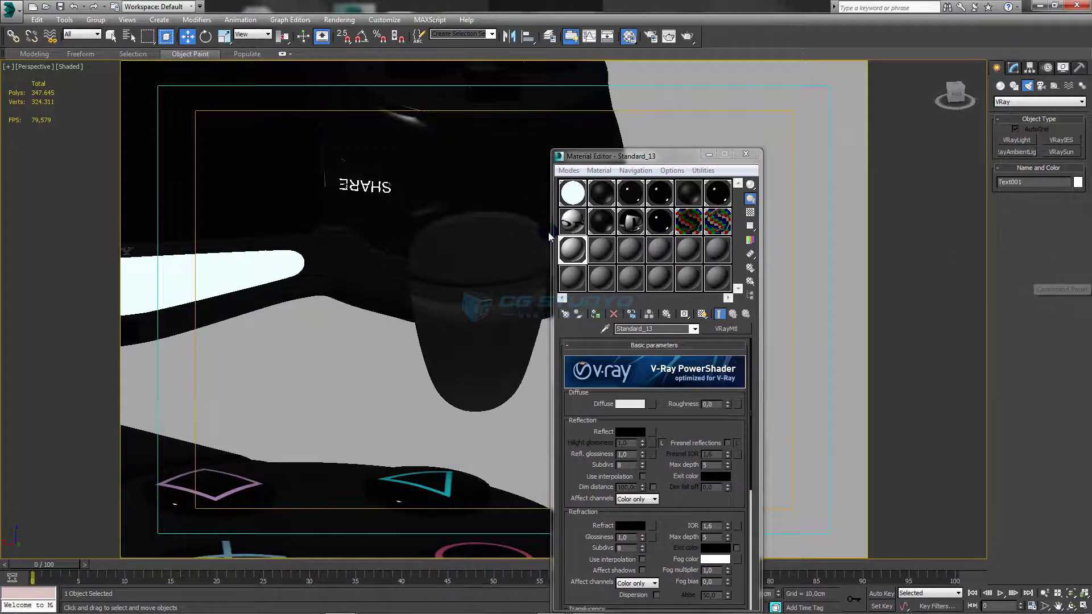
pyautogui.press('F3')
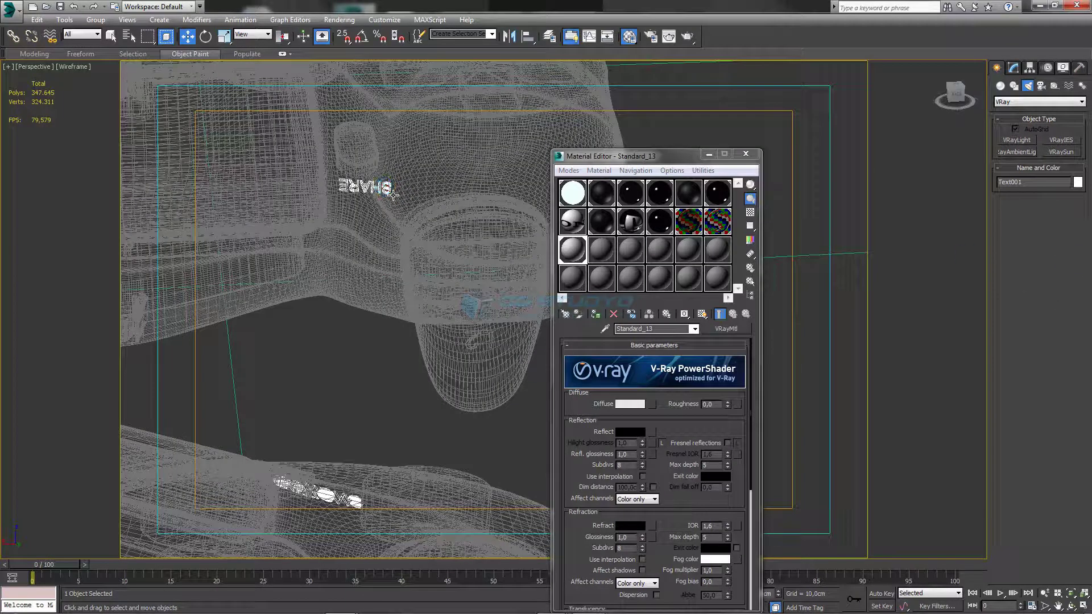
pyautogui.click(391, 190)
pyautogui.press('F3')
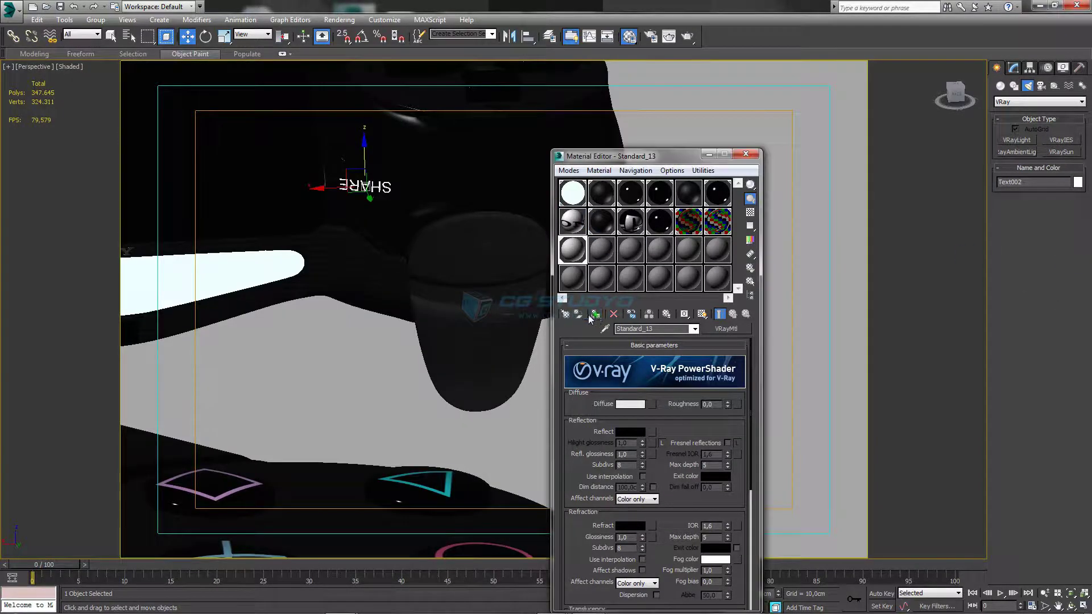
# Step: Apply the dark Standard_12 material to the SONY lettering and return to the camera view
pyautogui.moveTo(108, 292)
pyautogui.mouseDown(button='middle')
pyautogui.moveTo(520, 312)
pyautogui.moveTo(370, 384)
pyautogui.moveTo(470, 340)
pyautogui.mouseUp(button='middle')
pyautogui.scroll(5, 501, 306)
pyautogui.click(714, 226)
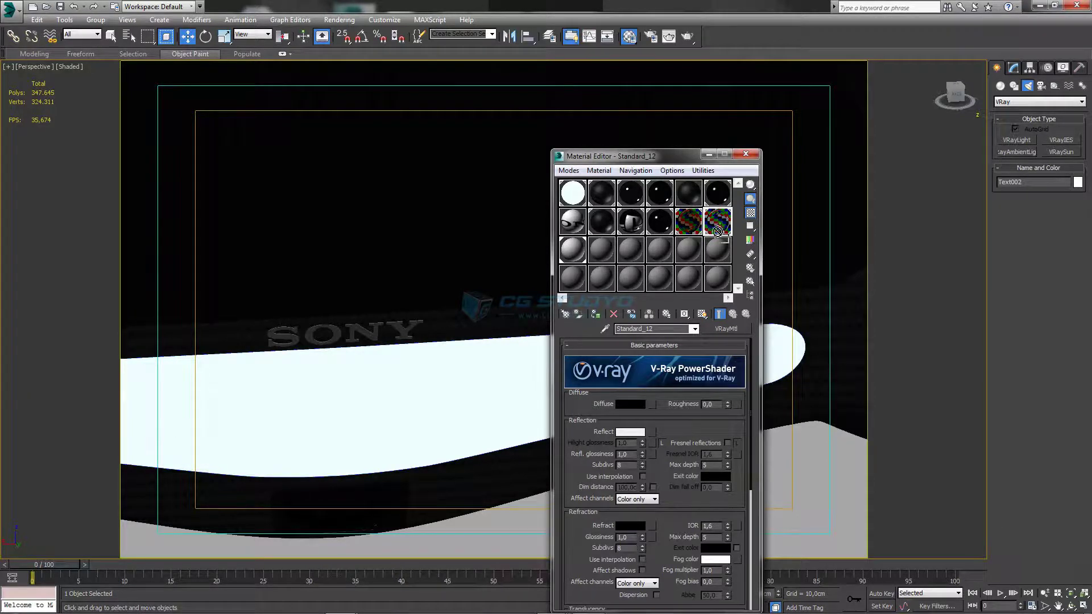
pyautogui.moveTo(405, 332); pyautogui.dragTo(404, 332)
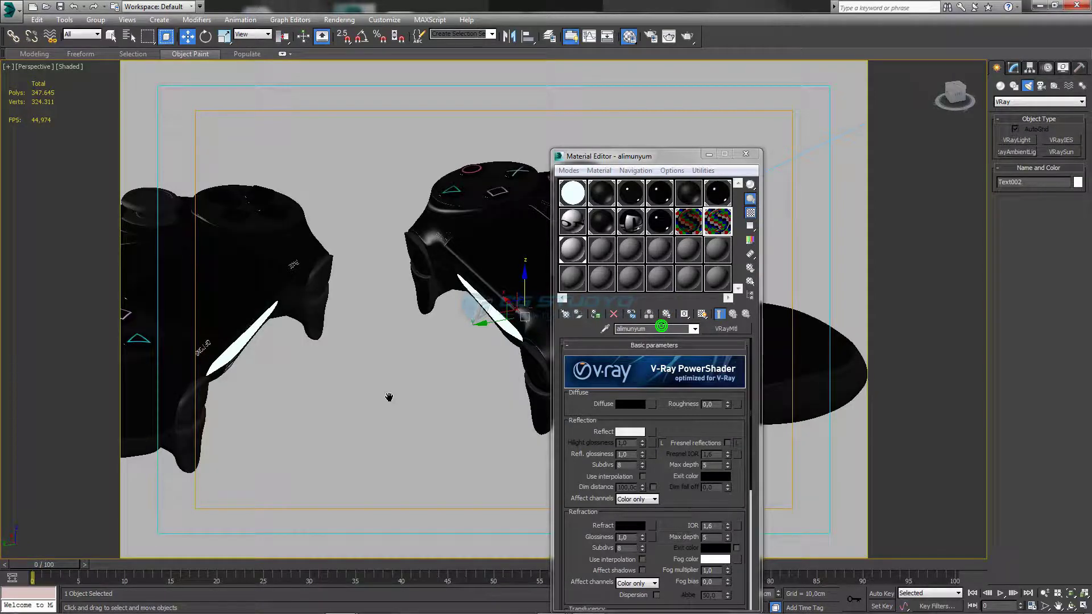
pyautogui.moveTo(389, 396)
pyautogui.keyDown('alt'); pyautogui.mouseDown(button='middle')
pyautogui.moveTo(373, 385)
pyautogui.moveTo(445, 409)
pyautogui.moveTo(417, 390)
pyautogui.moveTo(357, 392)
pyautogui.mouseUp(button='middle'); pyautogui.keyUp('alt')
pyautogui.press('c')
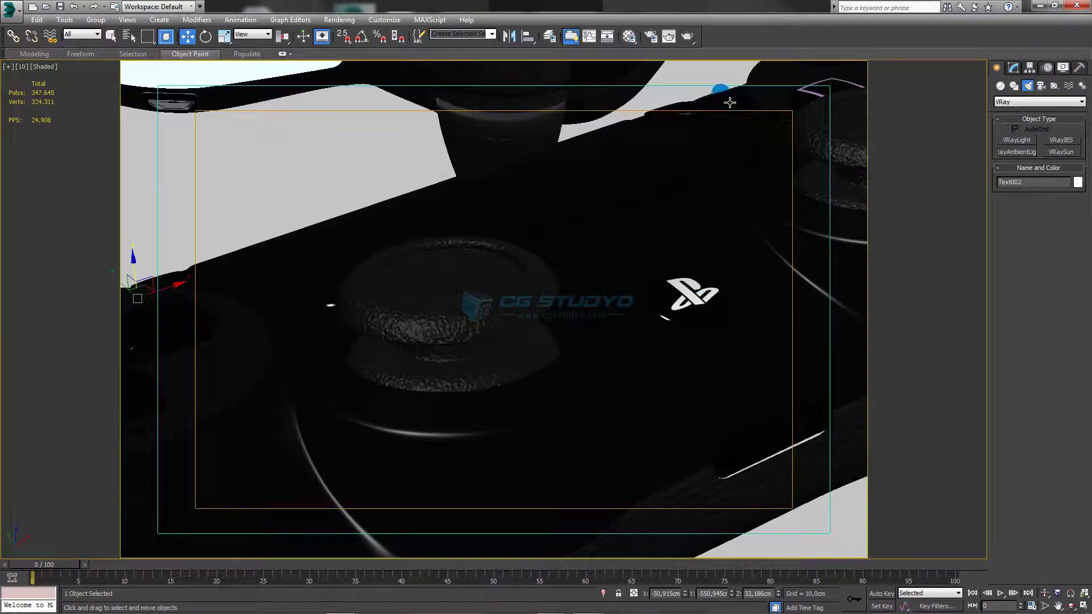
# Step: Dolly the [10] camera to reframe, then run a V-Ray production render of both controllers
pyautogui.click(1043, 593)
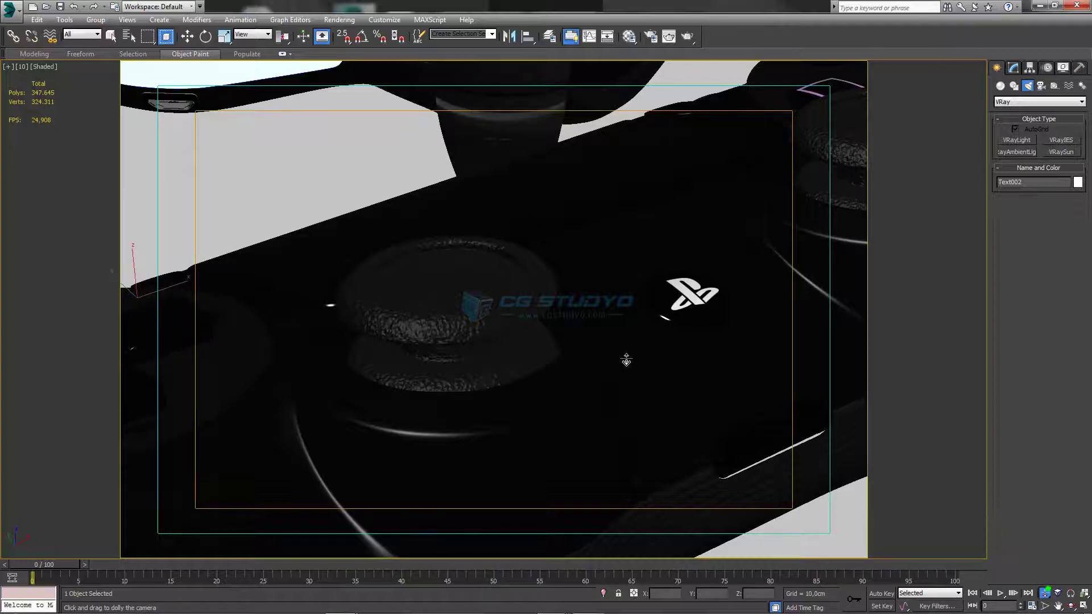
pyautogui.moveTo(626, 360)
pyautogui.mouseDown()
pyautogui.moveTo(614, 489)
pyautogui.moveTo(637, 525)
pyautogui.moveTo(628, 519)
pyautogui.mouseUp()
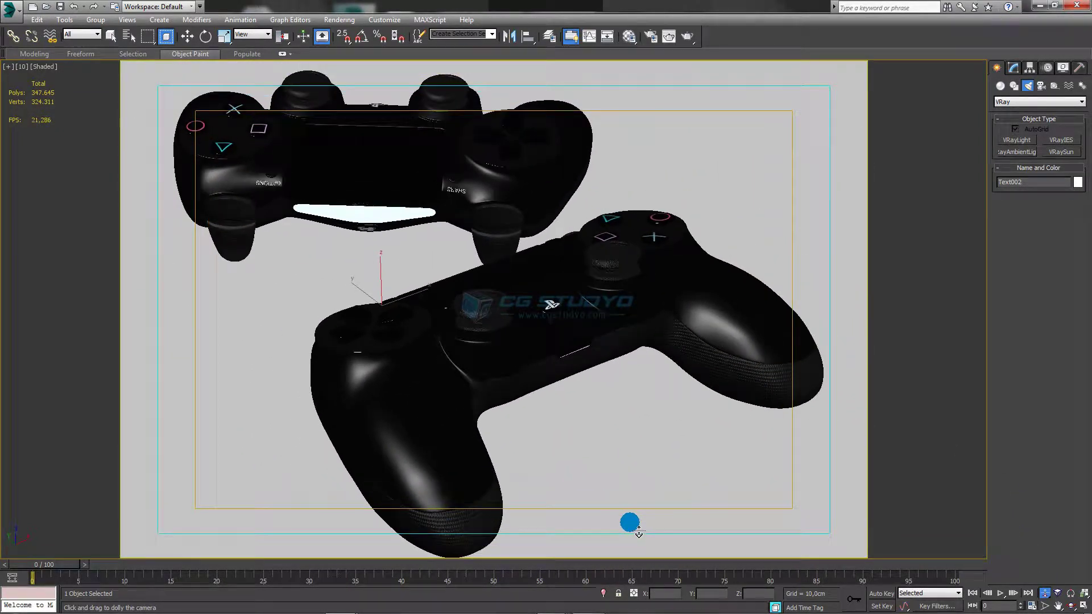
pyautogui.click(688, 36)
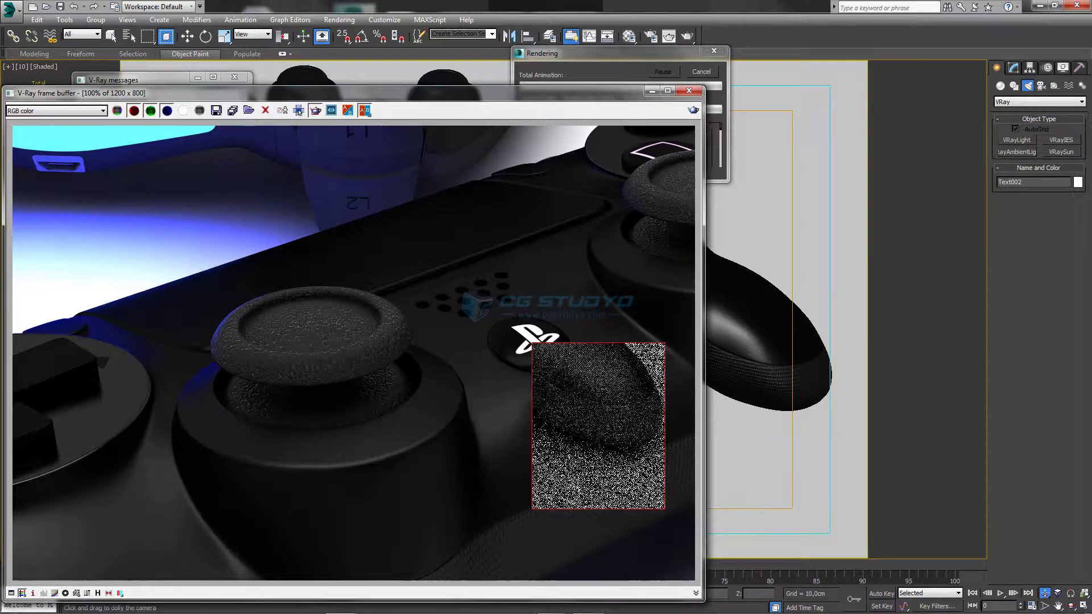
pyautogui.click(707, 90)
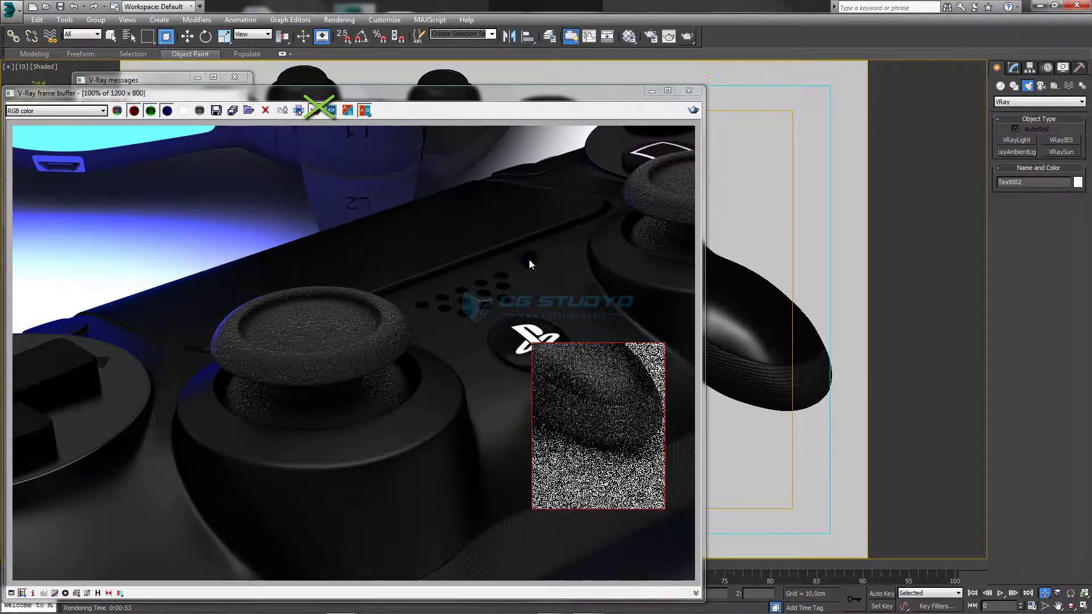
pyautogui.moveTo(529, 92); pyautogui.dragTo(731, 19)
pyautogui.hotkey('shift', 'q')
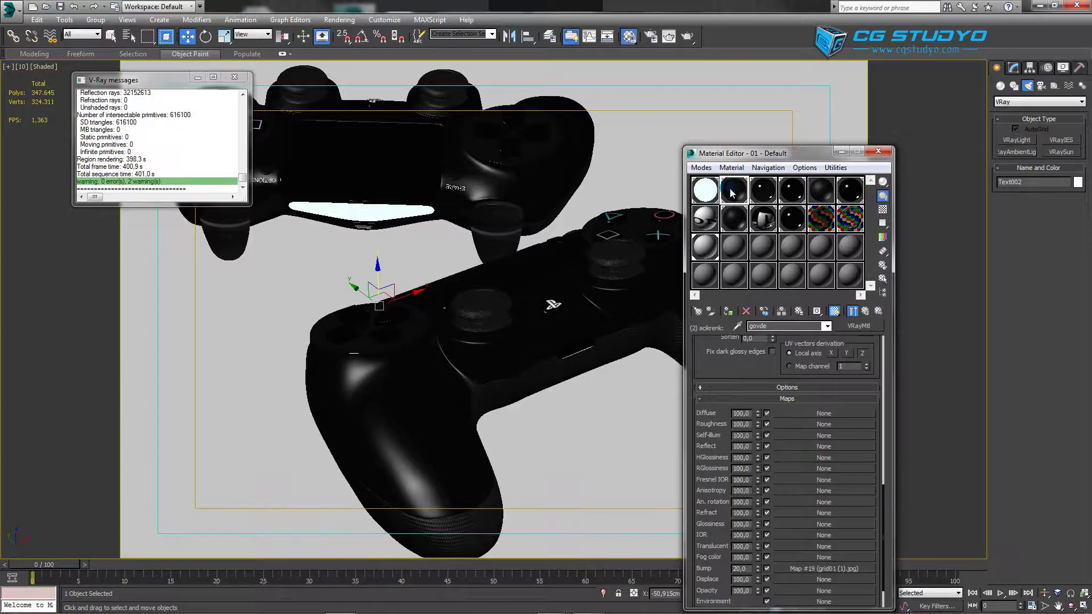
# Step: Assign the 01 - Default multi/sub-object body material to Rectangle005 beside the PS button
pyautogui.click(864, 311)
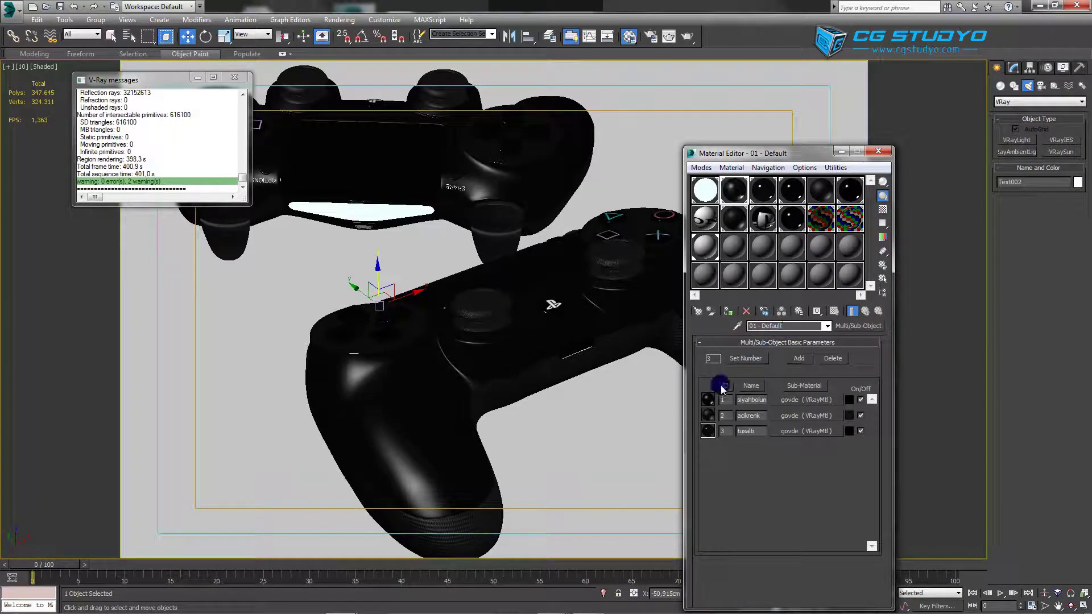
pyautogui.click(739, 431)
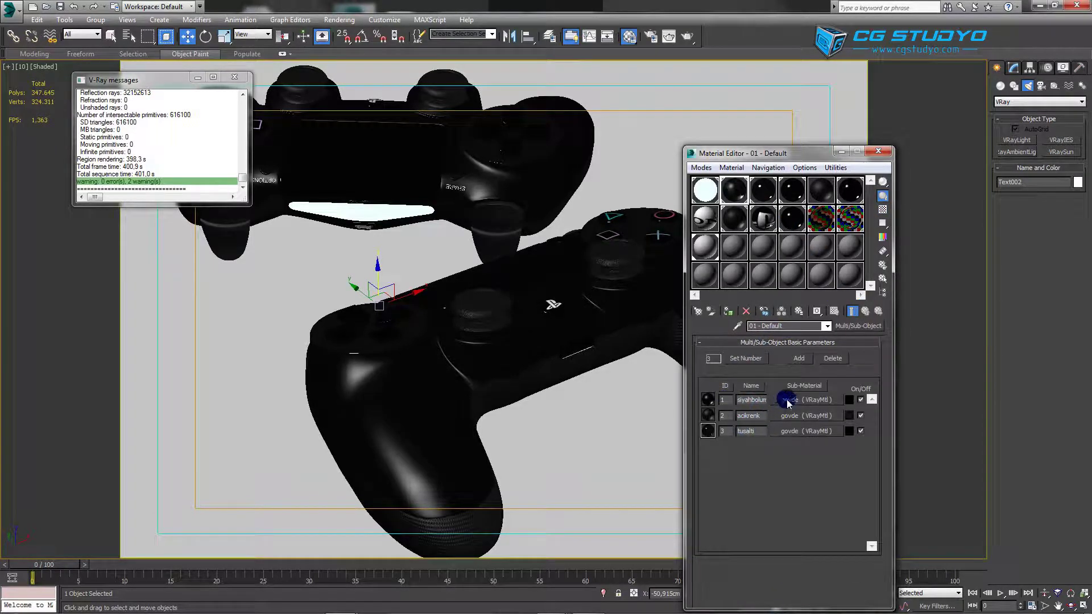
pyautogui.moveTo(788, 401); pyautogui.dragTo(614, 365)
pyautogui.click(601, 355)
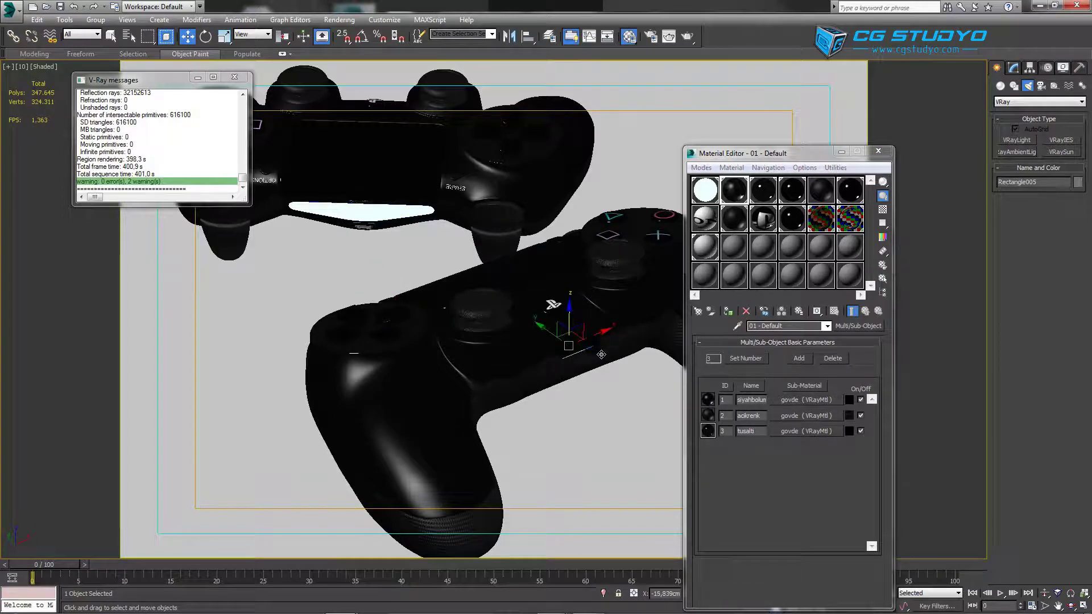
pyautogui.click(601, 354)
pyautogui.click(708, 401)
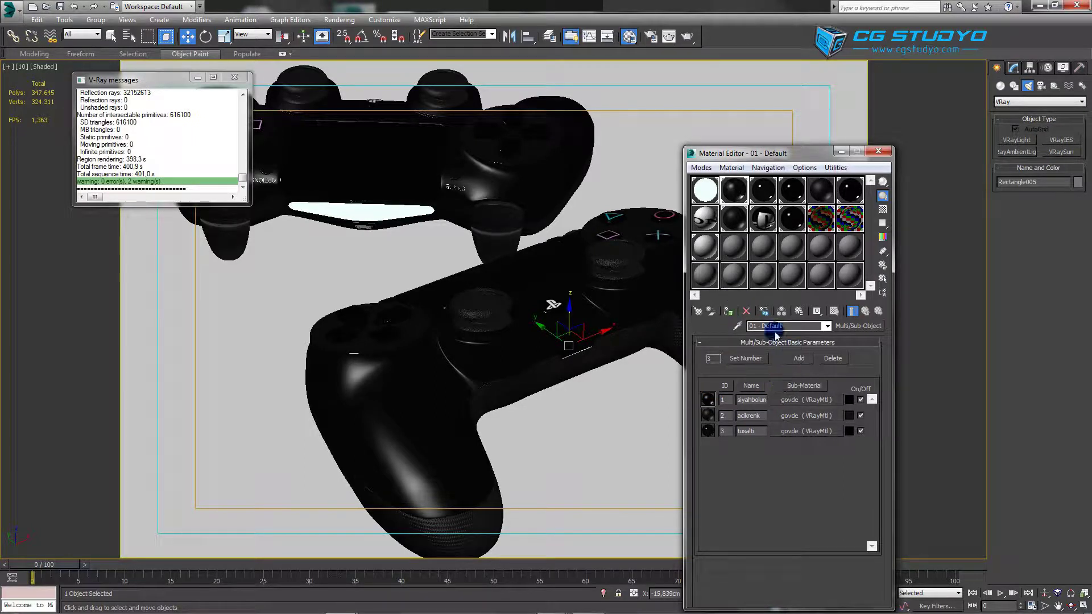
pyautogui.click(729, 312)
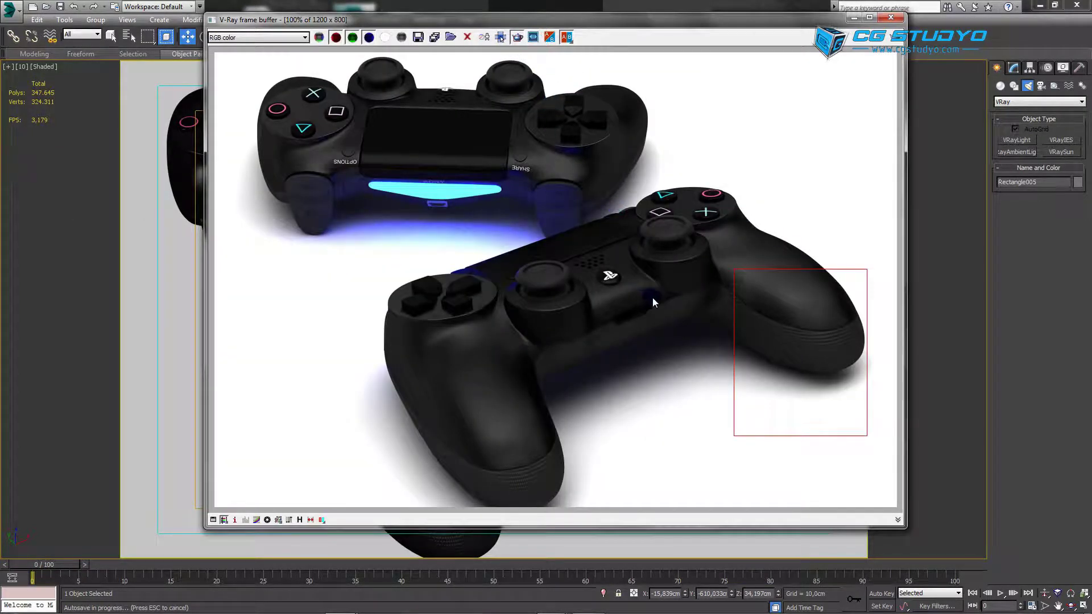
# Step: Region-render the new part in the V-Ray frame buffer, then re-render from the camera view
pyautogui.moveTo(652, 298); pyautogui.dragTo(608, 332)
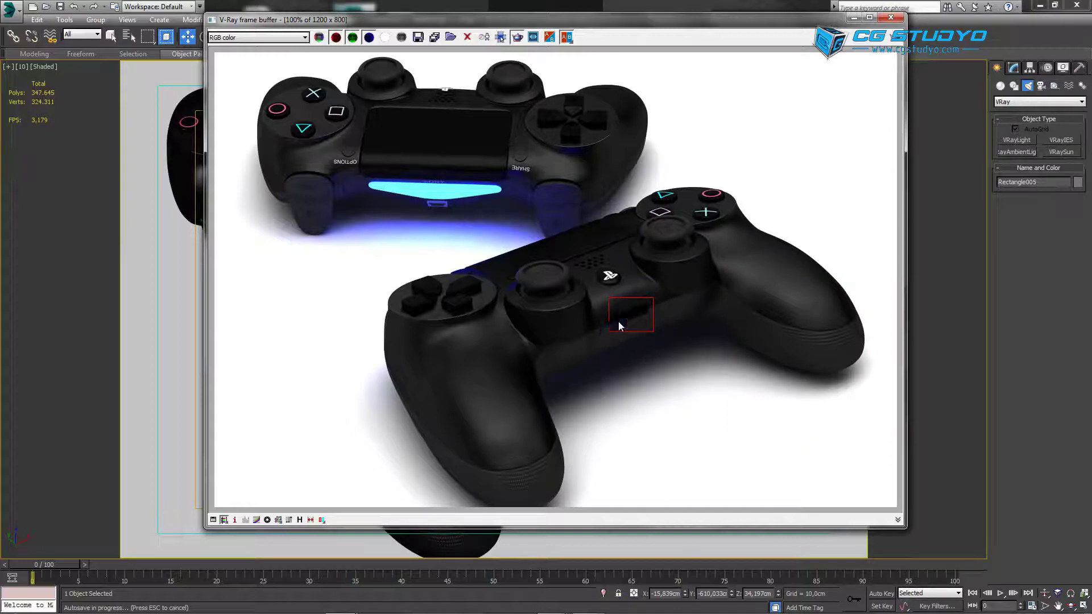
pyautogui.click(897, 41)
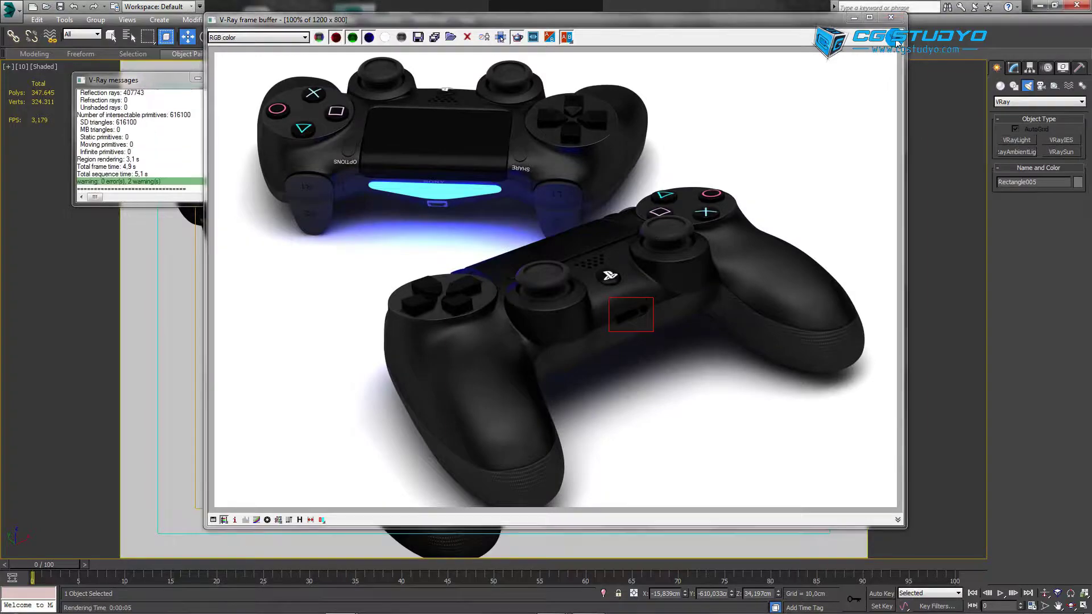
pyautogui.click(517, 37)
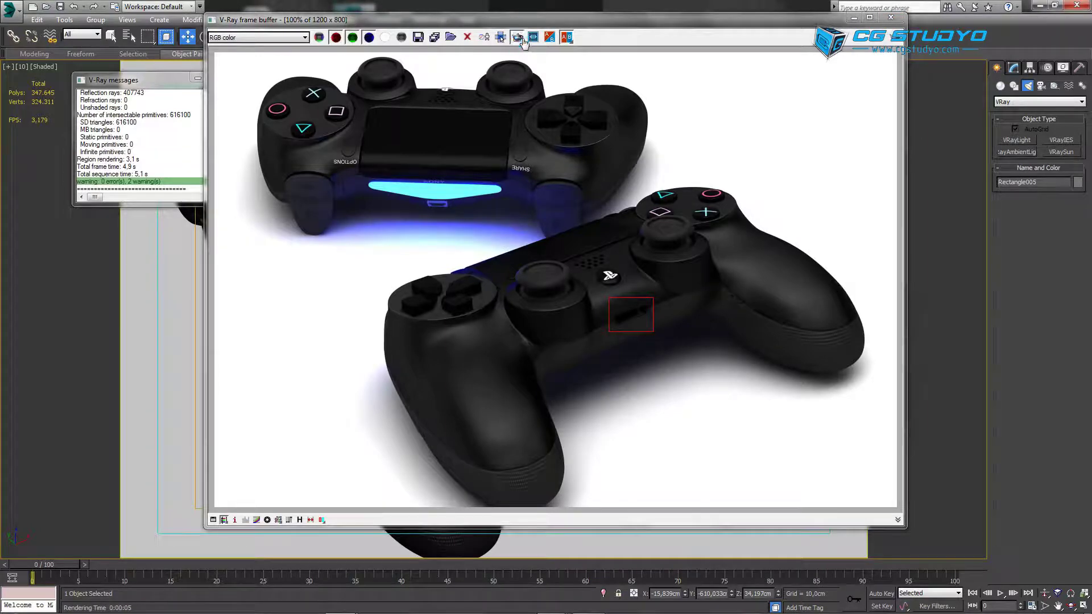
pyautogui.click(856, 20)
pyautogui.click(206, 80)
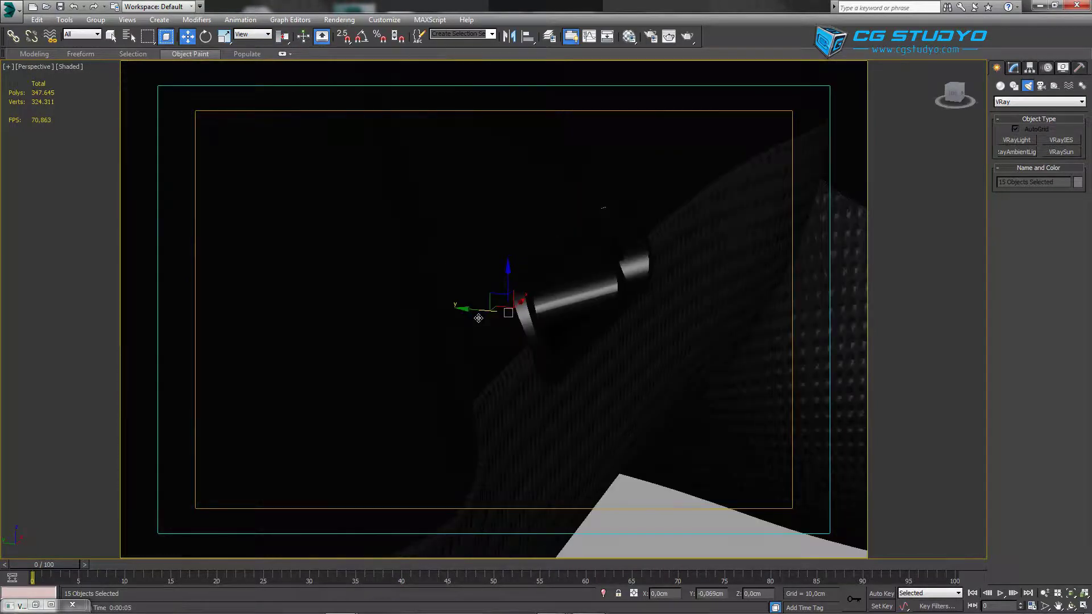
pyautogui.moveTo(468, 317)
pyautogui.keyDown('alt'); pyautogui.mouseDown(button='middle')
pyautogui.moveTo(416, 239)
pyautogui.moveTo(416, 205)
pyautogui.moveTo(419, 268)
pyautogui.moveTo(451, 298)
pyautogui.mouseUp(button='middle'); pyautogui.keyUp('alt')
pyautogui.press('c')
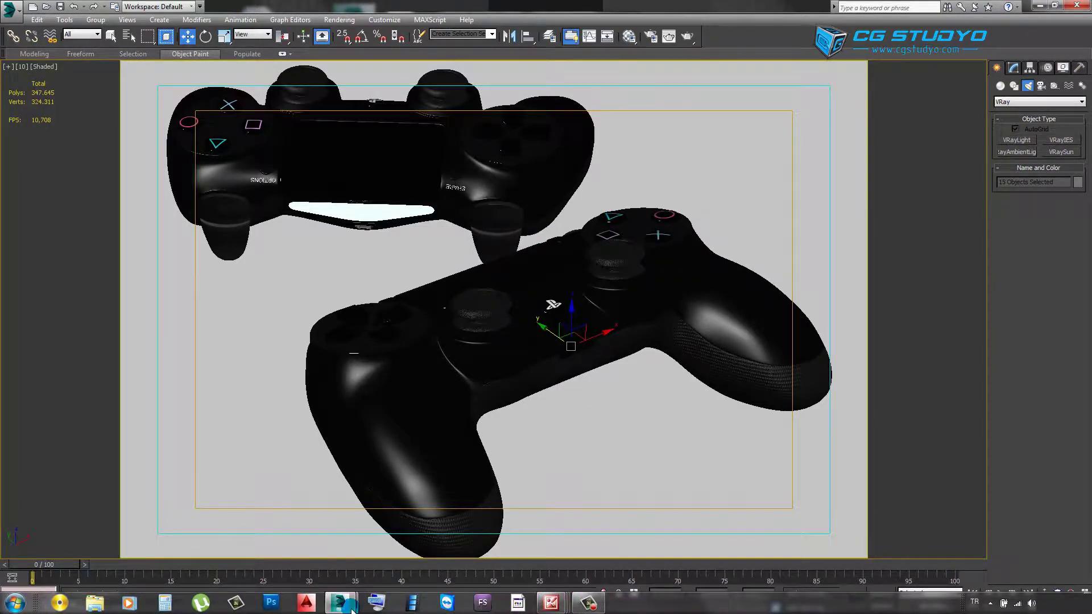
pyautogui.moveTo(340, 603)
pyautogui.click(279, 541)
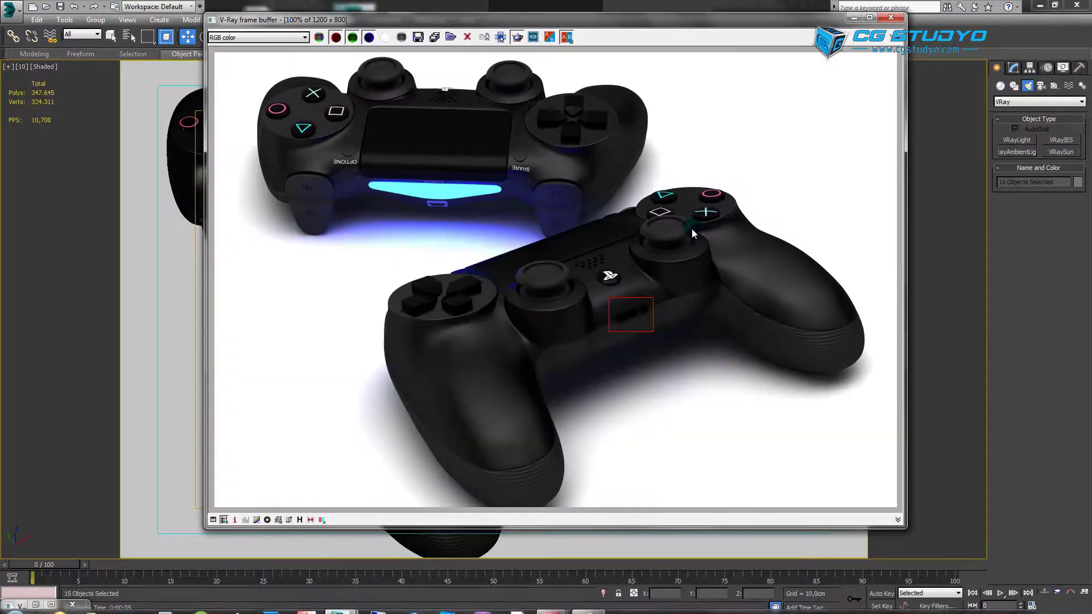
pyautogui.hotkey('shift', 'q')
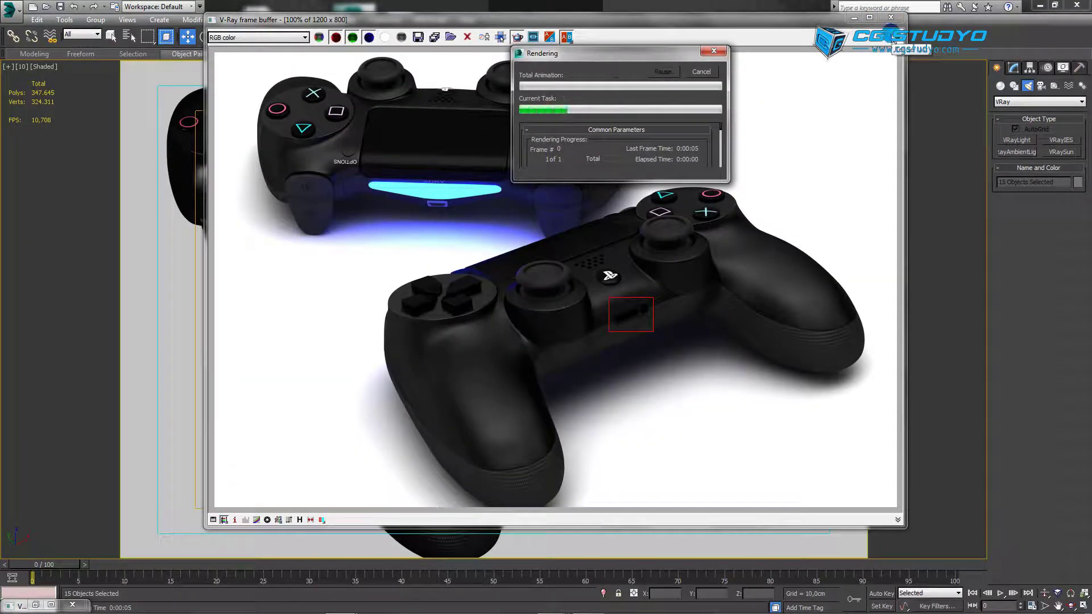
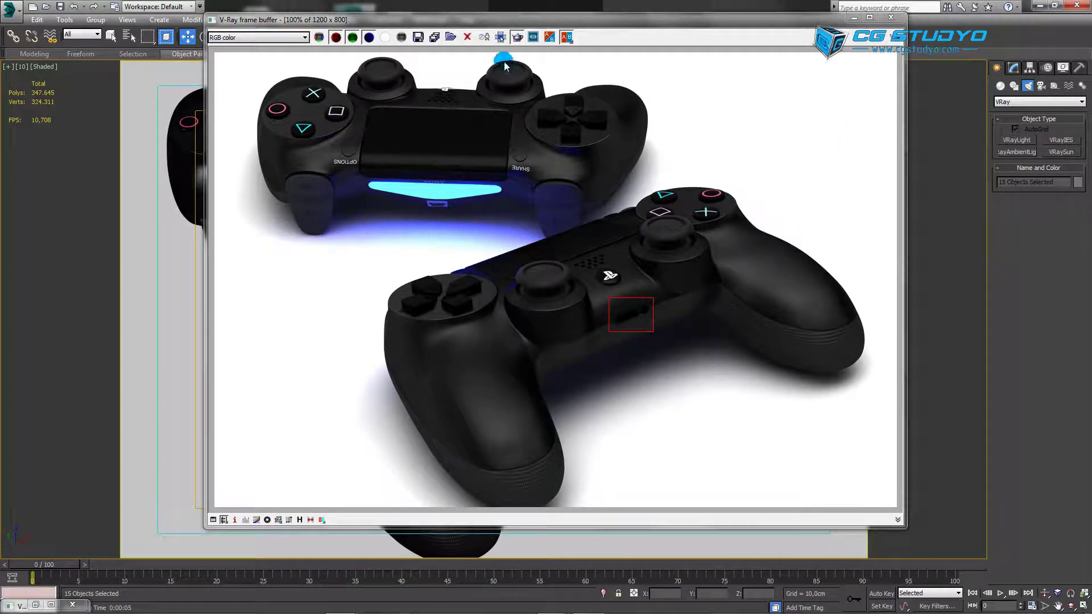
# Step: Draw a V-Ray render region around the upper controller's light-bar port and close the frame buffer
pyautogui.click(454, 196)
pyautogui.moveTo(453, 193); pyautogui.dragTo(420, 219)
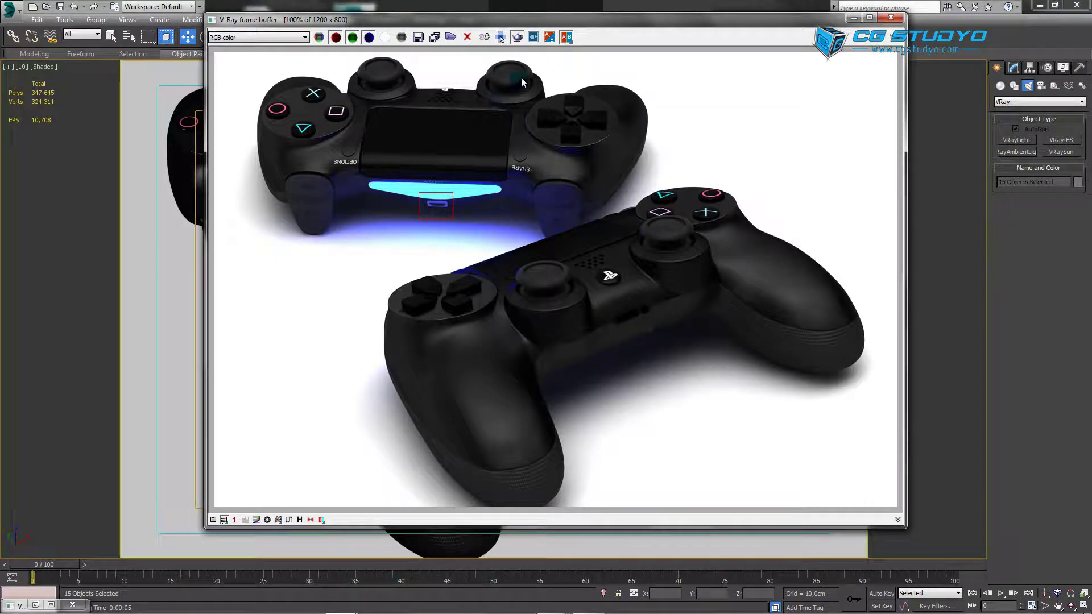
pyautogui.click(874, 6)
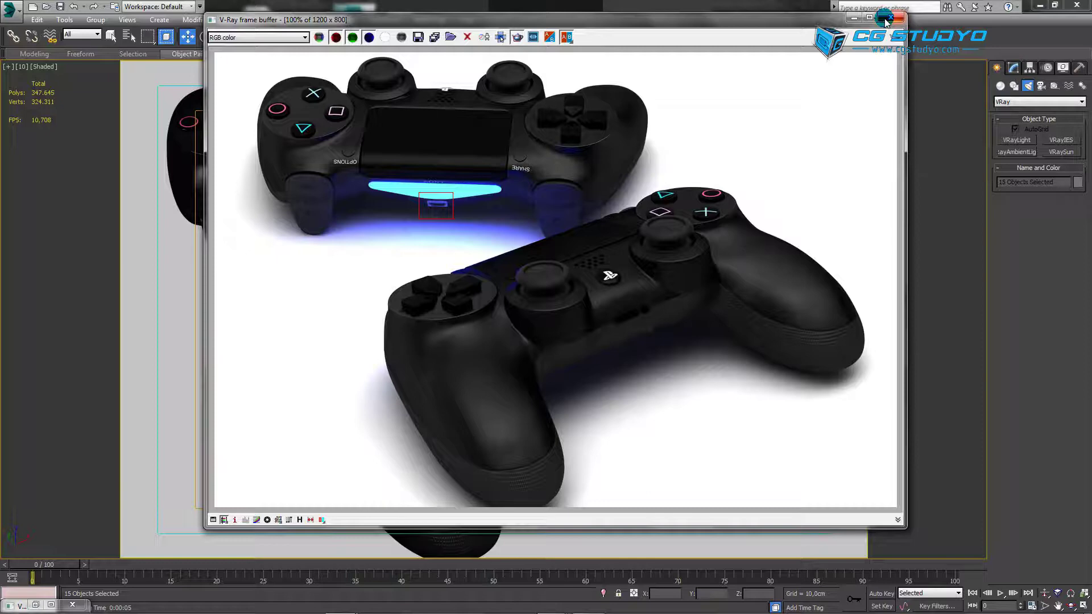
pyautogui.click(885, 19)
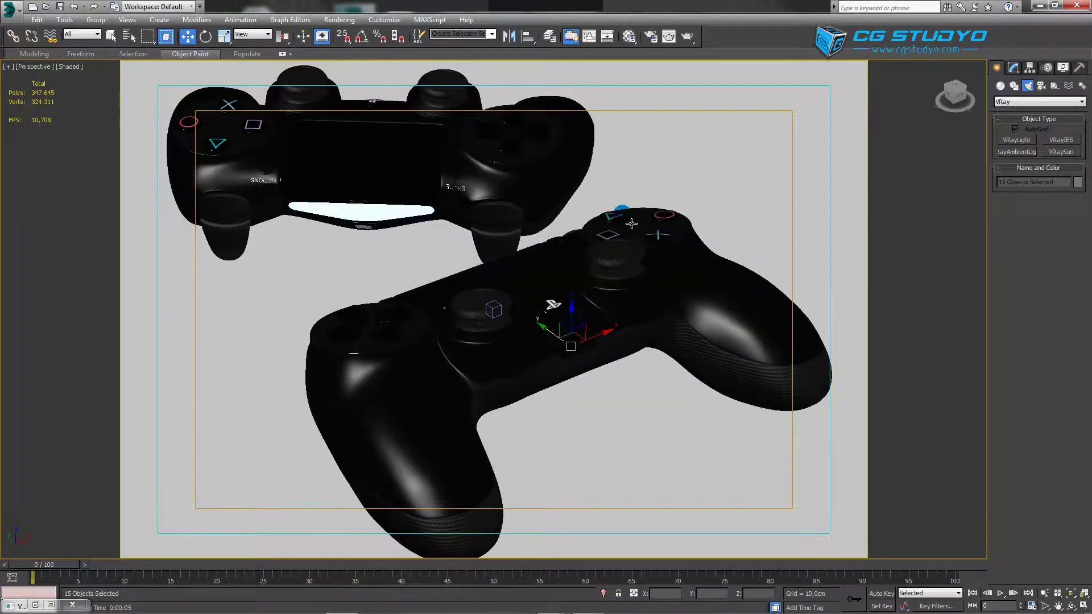
# Step: Orbit below the controllers, open the Material Editor with M and drop the sample material onto the controller
pyautogui.keyDown('alt'); pyautogui.moveTo(493, 353); pyautogui.dragTo(556, 348, button='middle'); pyautogui.keyUp('alt')
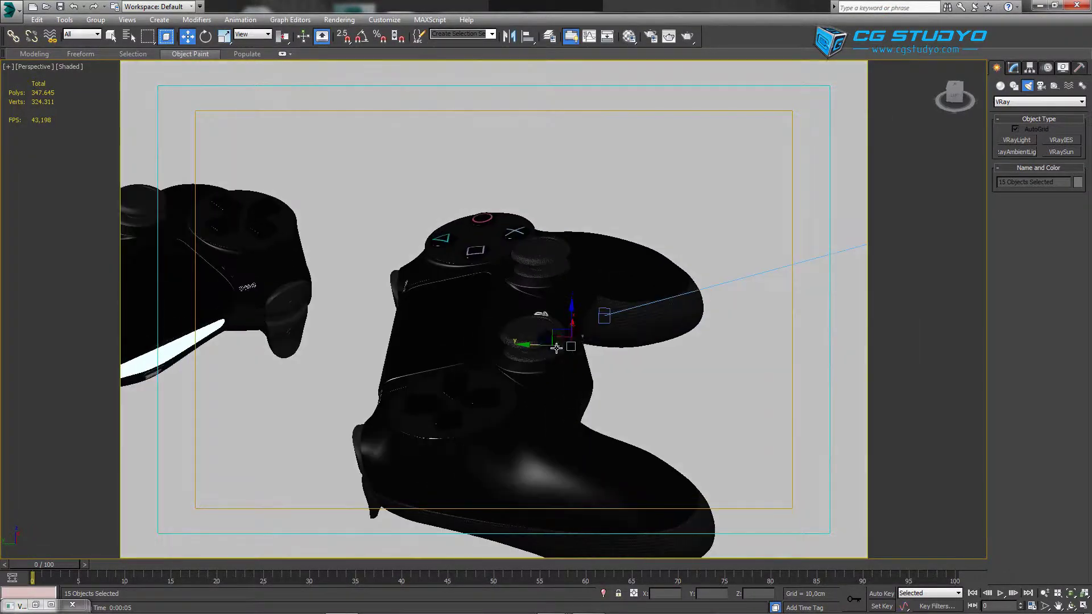
pyautogui.moveTo(626, 336)
pyautogui.keyDown('alt'); pyautogui.mouseDown(button='middle')
pyautogui.moveTo(462, 445)
pyautogui.moveTo(458, 382)
pyautogui.moveTo(436, 443)
pyautogui.moveTo(402, 444)
pyautogui.mouseUp(button='middle'); pyautogui.keyUp('alt')
pyautogui.scroll(3, 457, 382)
pyautogui.scroll(3, 466, 386)
pyautogui.scroll(3, 472, 390)
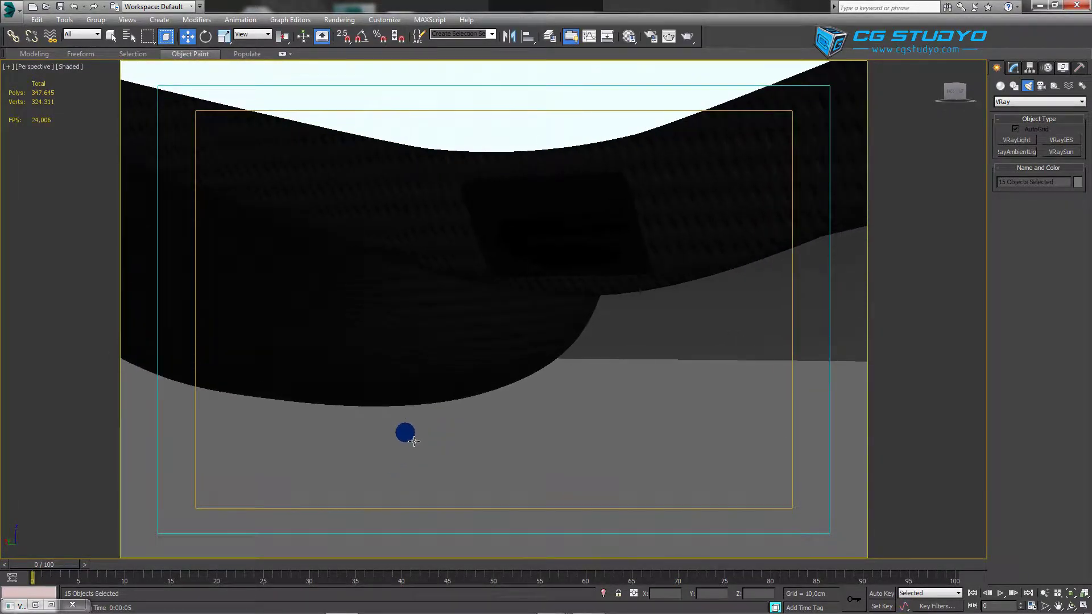
pyautogui.press('m')
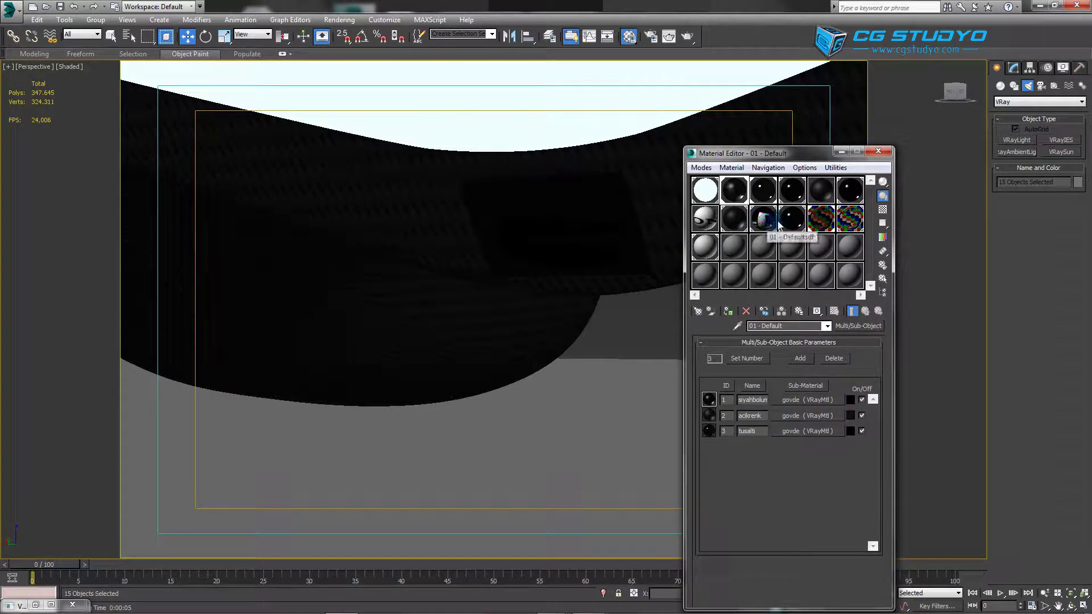
pyautogui.moveTo(792, 215); pyautogui.dragTo(519, 412)
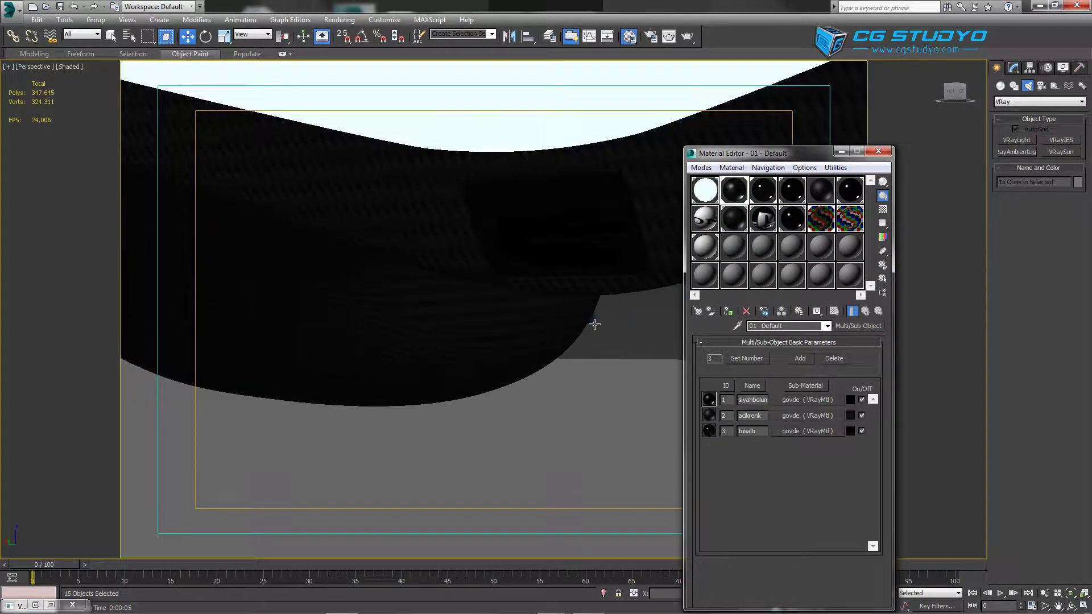
pyautogui.moveTo(519, 412); pyautogui.dragTo(517, 471, button='middle')
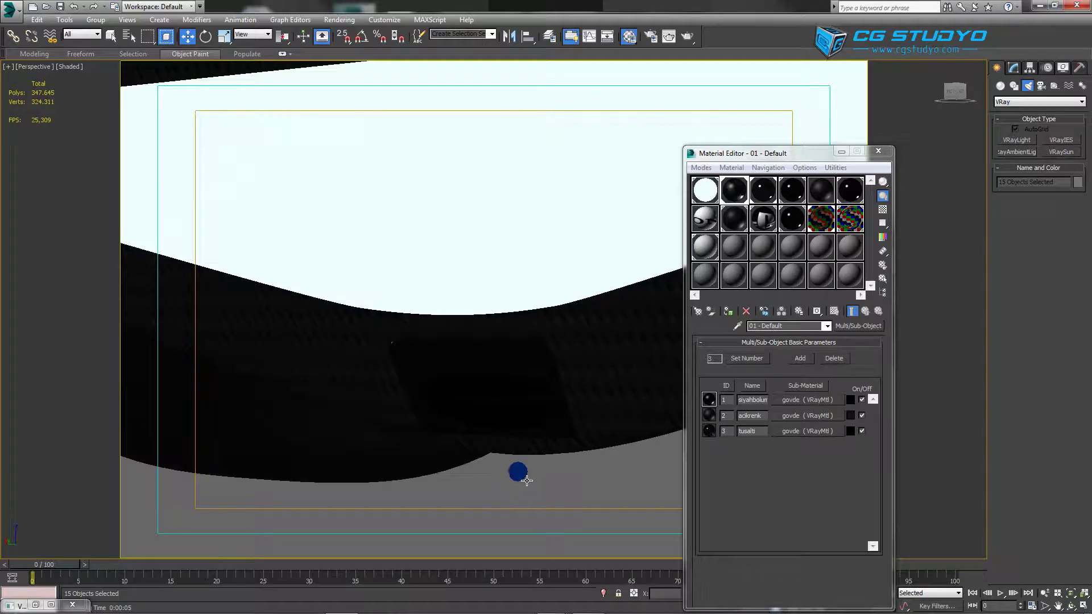
# Step: Apply the first govde sub-material to the controller body next to the light bar
pyautogui.click(768, 400)
pyautogui.moveTo(780, 402); pyautogui.dragTo(650, 414)
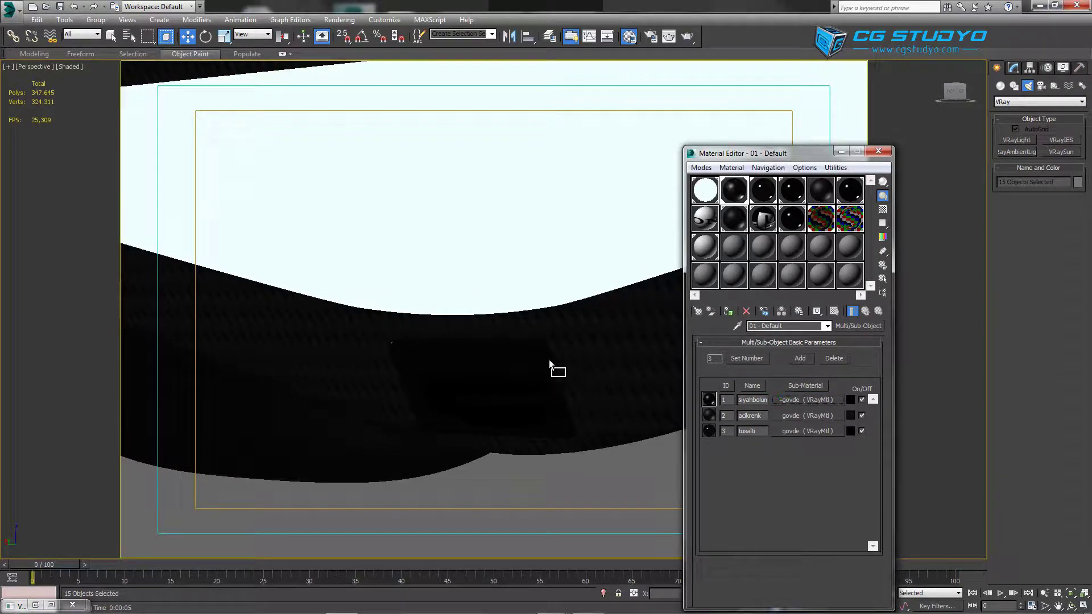
pyautogui.moveTo(549, 364); pyautogui.dragTo(549, 363)
pyautogui.scroll(4, 457, 442)
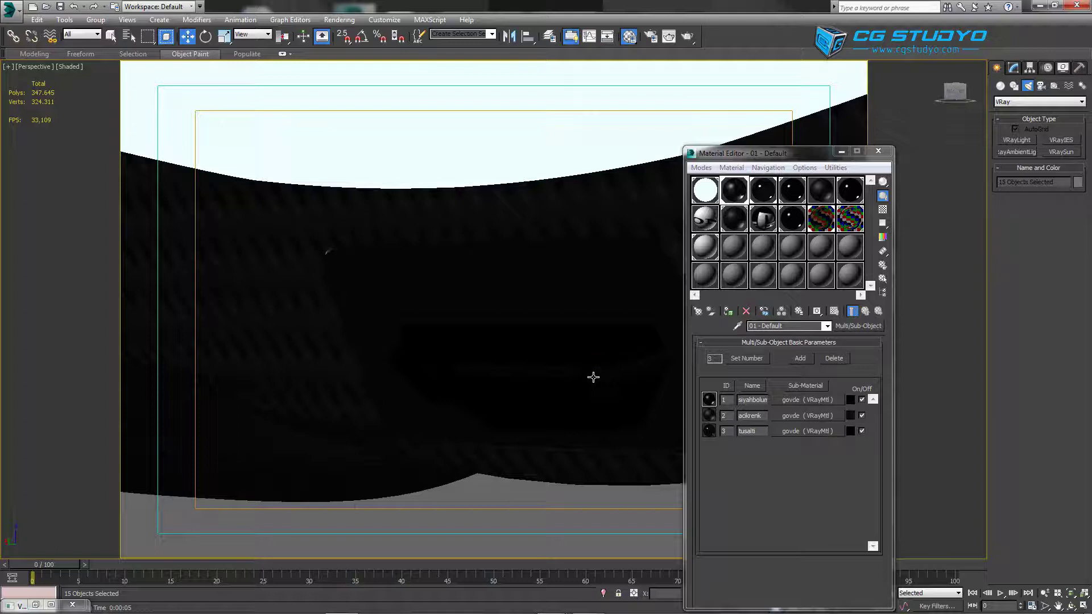
pyautogui.moveTo(796, 400); pyautogui.dragTo(677, 378)
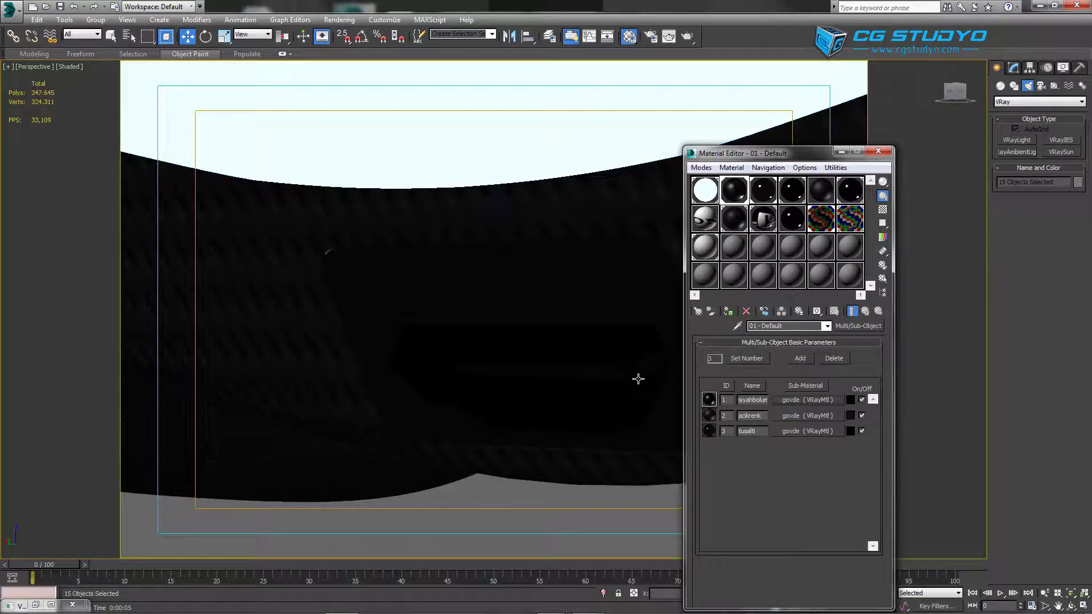
# Step: Pan and zoom out, then show the Top view in wireframe
pyautogui.moveTo(636, 380); pyautogui.dragTo(545, 429, button='middle')
pyautogui.scroll(-3, 599, 394)
pyautogui.scroll(-4, 599, 394)
pyautogui.scroll(-3, 598, 394)
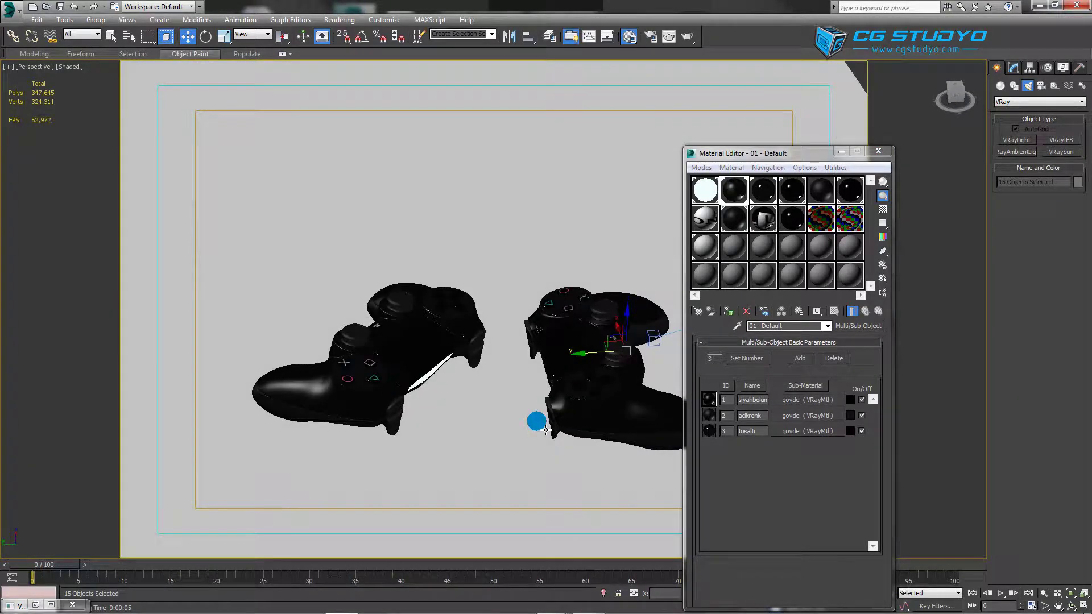
pyautogui.press('t')
pyautogui.press('F3')
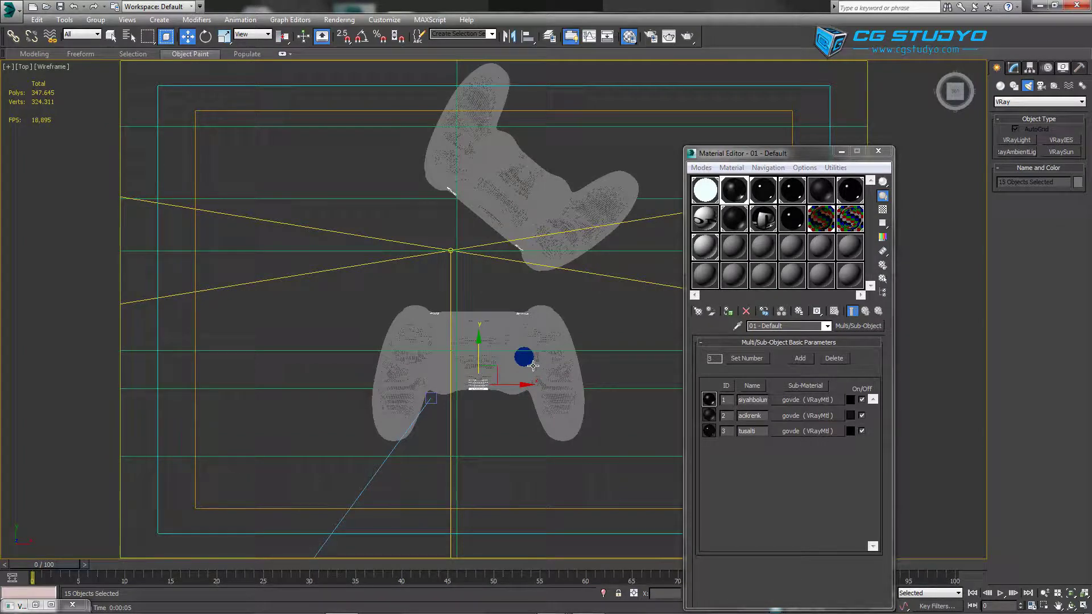
# Step: Group all lower-controller parts as Group010, then view it shaded in Perspective
pyautogui.click(110, 36)
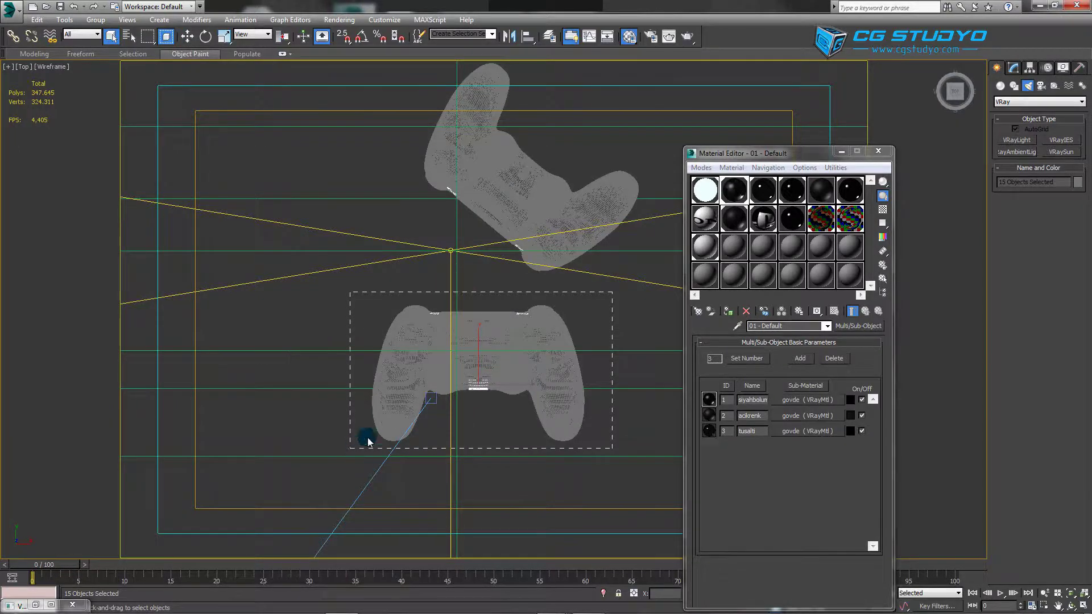
pyautogui.moveTo(352, 448); pyautogui.dragTo(351, 449)
pyautogui.press('z')
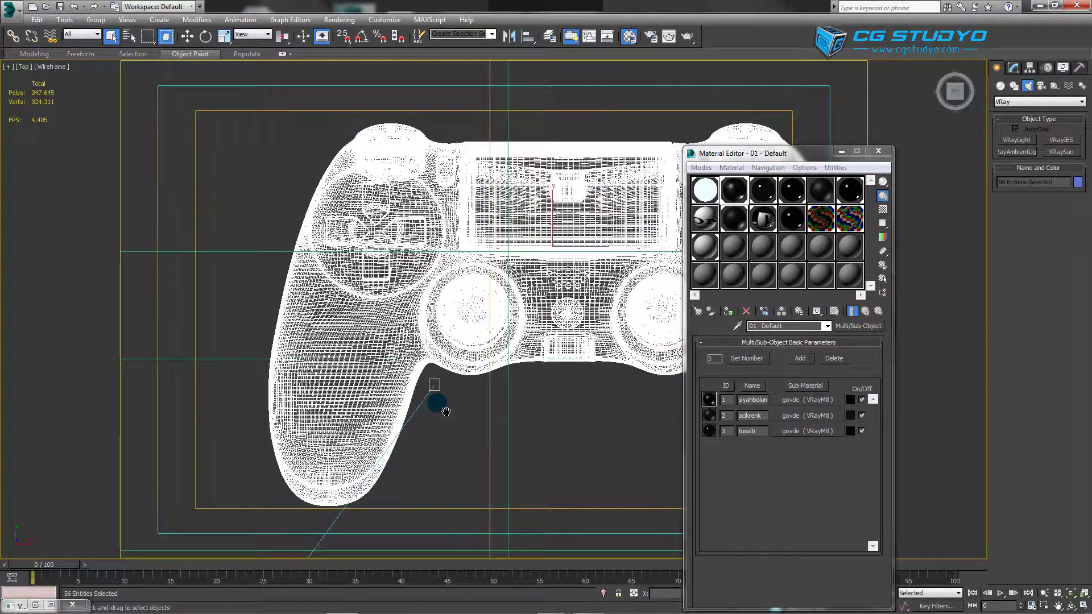
pyautogui.scroll(-2, 442, 402)
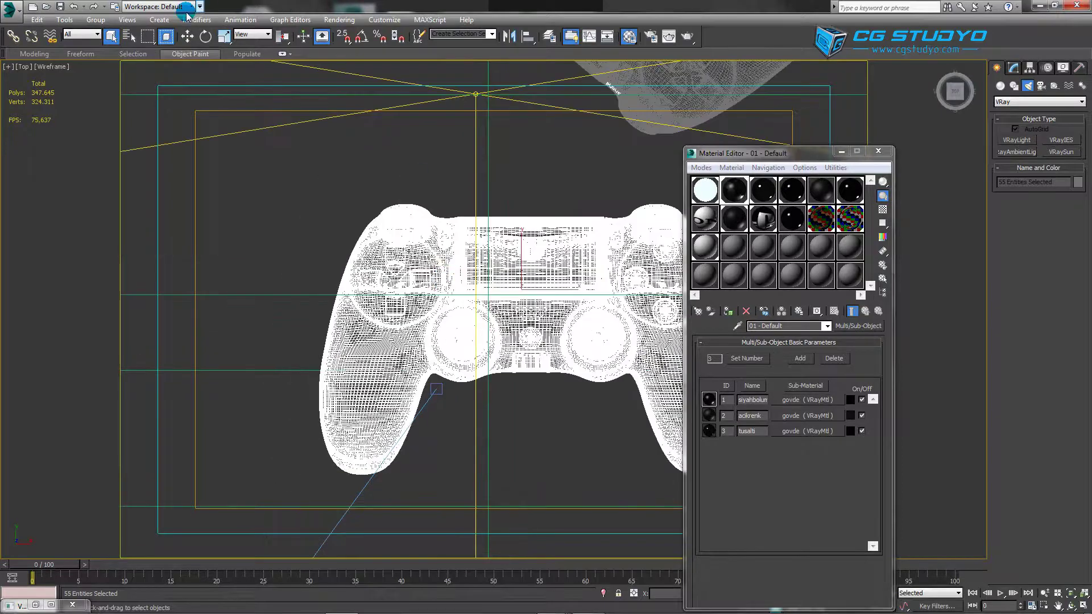
pyautogui.click(96, 20)
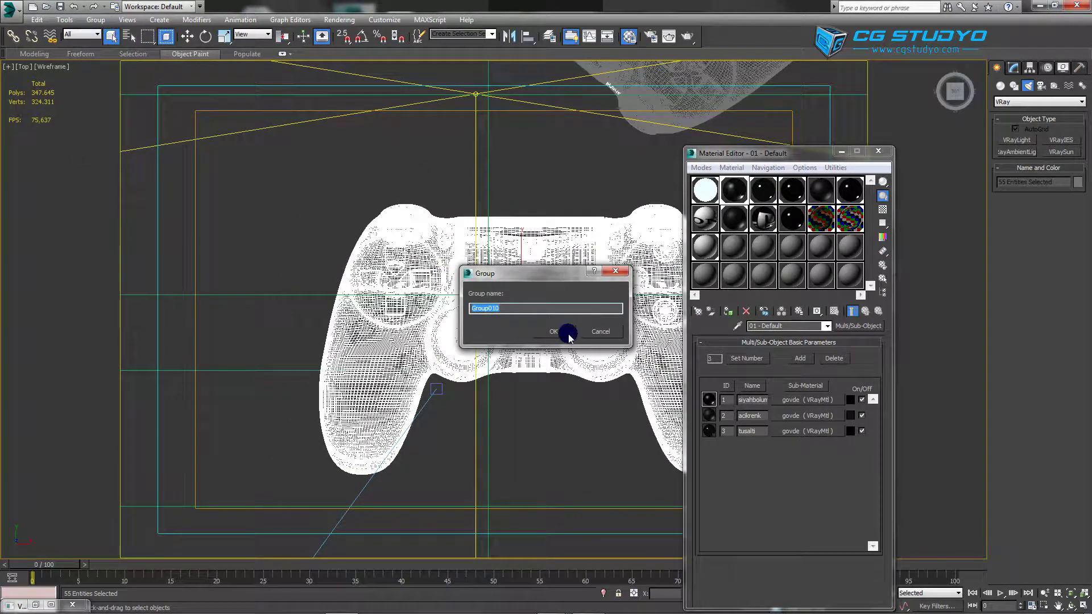
pyautogui.click(554, 331)
pyautogui.press('p')
pyautogui.moveTo(519, 344)
pyautogui.keyDown('alt'); pyautogui.mouseDown(button='middle')
pyautogui.moveTo(511, 293)
pyautogui.moveTo(580, 270)
pyautogui.moveTo(458, 325)
pyautogui.moveTo(565, 290)
pyautogui.moveTo(473, 332)
pyautogui.moveTo(369, 415)
pyautogui.moveTo(335, 349)
pyautogui.moveTo(416, 406)
pyautogui.mouseUp(button='middle'); pyautogui.keyUp('alt')
pyautogui.press('F3')
# Step: Frame both controllers in the Top view and toggle the display with F3
pyautogui.scroll(-2, 416, 406)
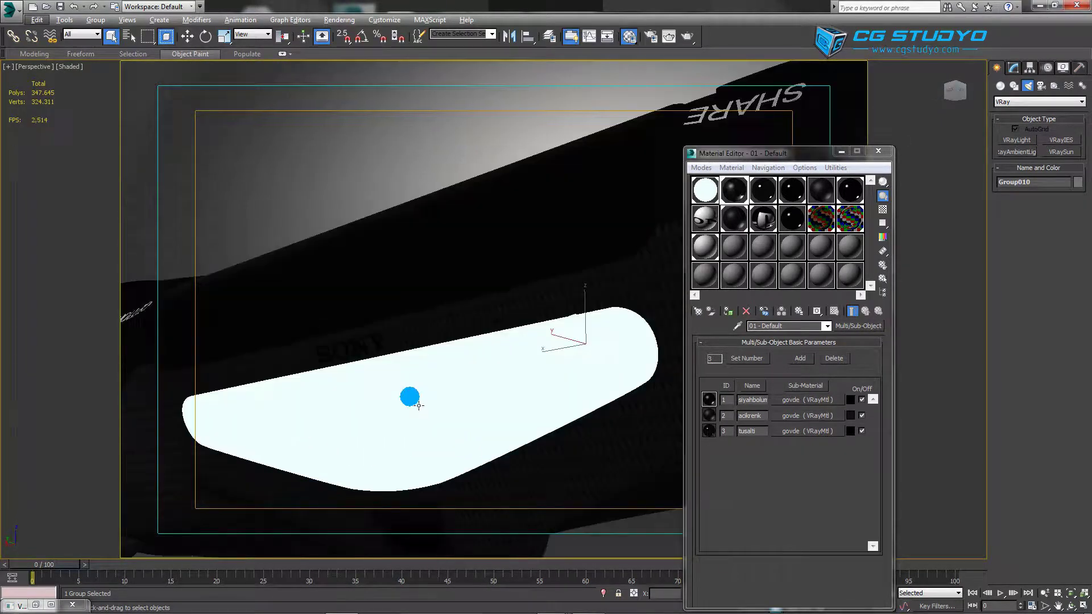
pyautogui.scroll(5, 419, 405)
pyautogui.scroll(-4, 409, 397)
pyautogui.scroll(-3, 409, 390)
pyautogui.scroll(-2, 410, 390)
pyautogui.keyDown('alt'); pyautogui.moveTo(409, 390); pyautogui.dragTo(385, 432, button='middle'); pyautogui.keyUp('alt')
pyautogui.press('t')
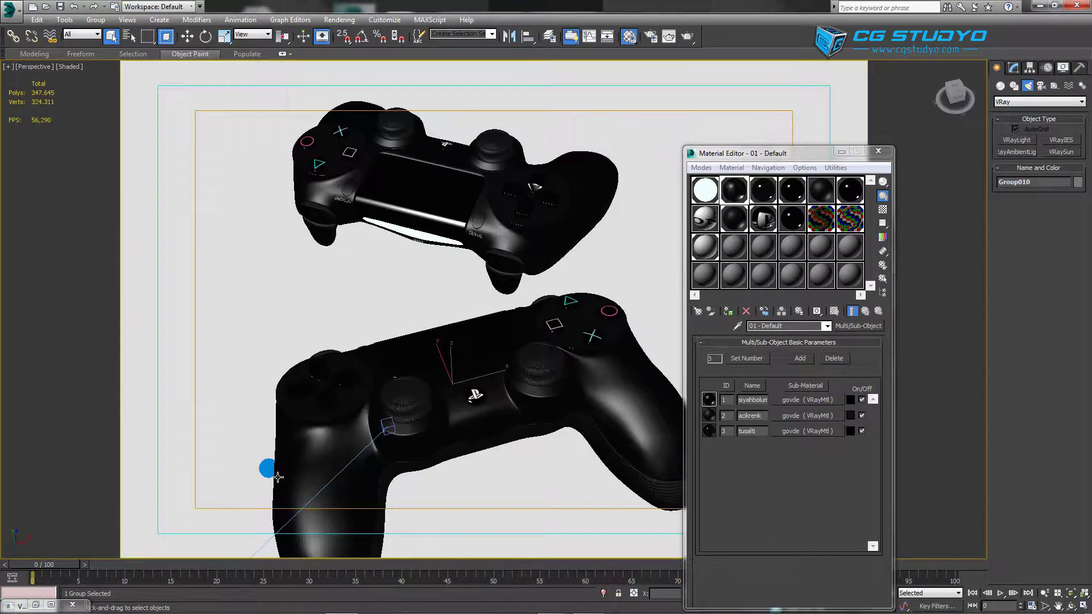
pyautogui.scroll(-2, 392, 398)
pyautogui.scroll(-2, 399, 380)
pyautogui.scroll(-2, 400, 380)
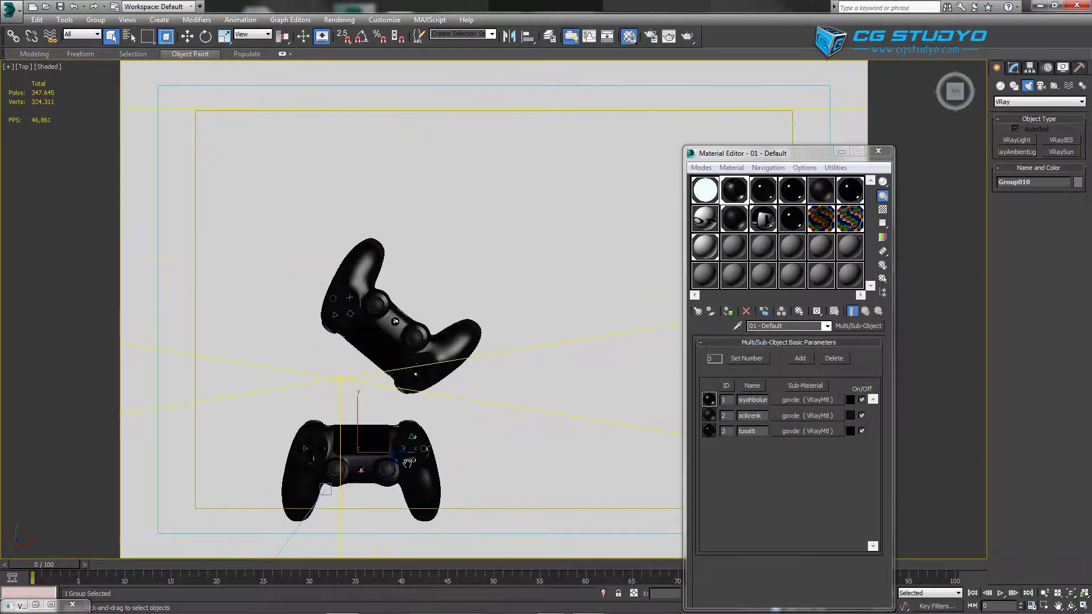
pyautogui.moveTo(400, 380); pyautogui.dragTo(390, 434, button='middle')
pyautogui.press('F3')
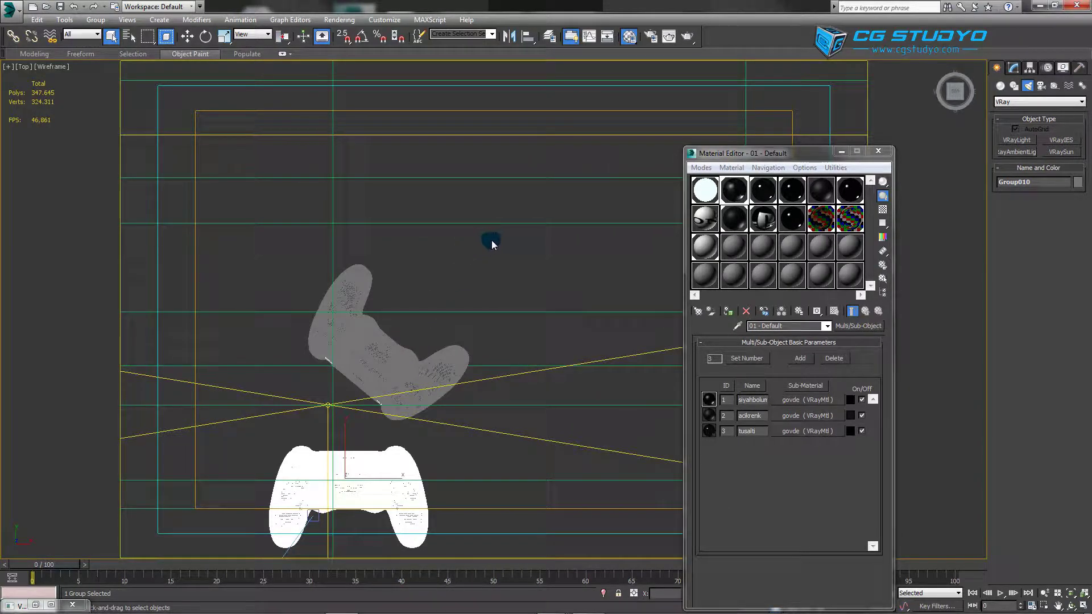
# Step: Delete the tilted upper controller group Group009
pyautogui.moveTo(492, 242); pyautogui.dragTo(299, 433)
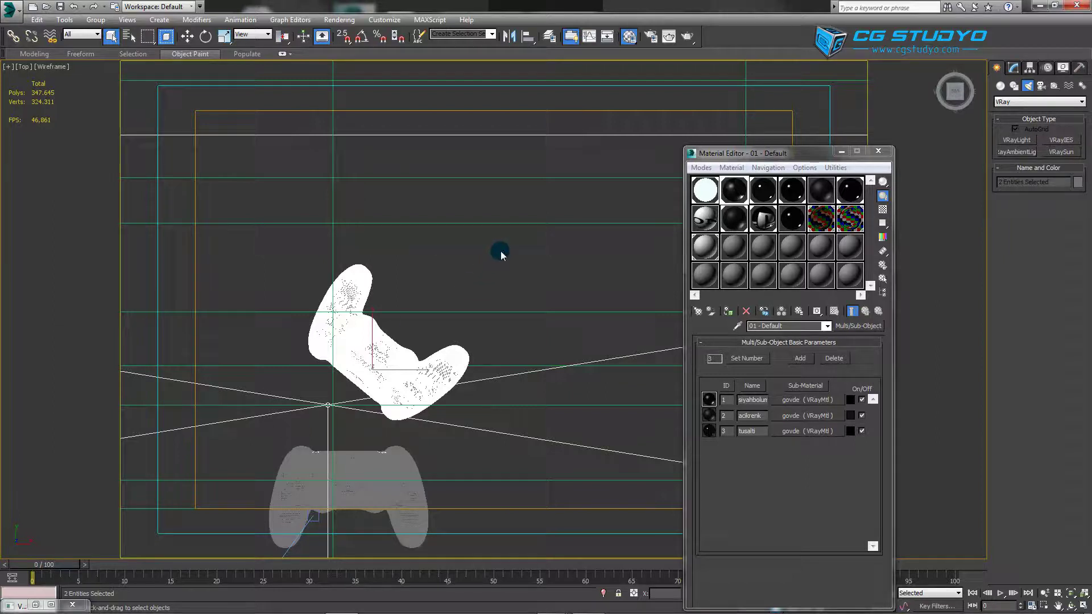
pyautogui.moveTo(287, 425); pyautogui.dragTo(281, 431)
pyautogui.click(485, 381)
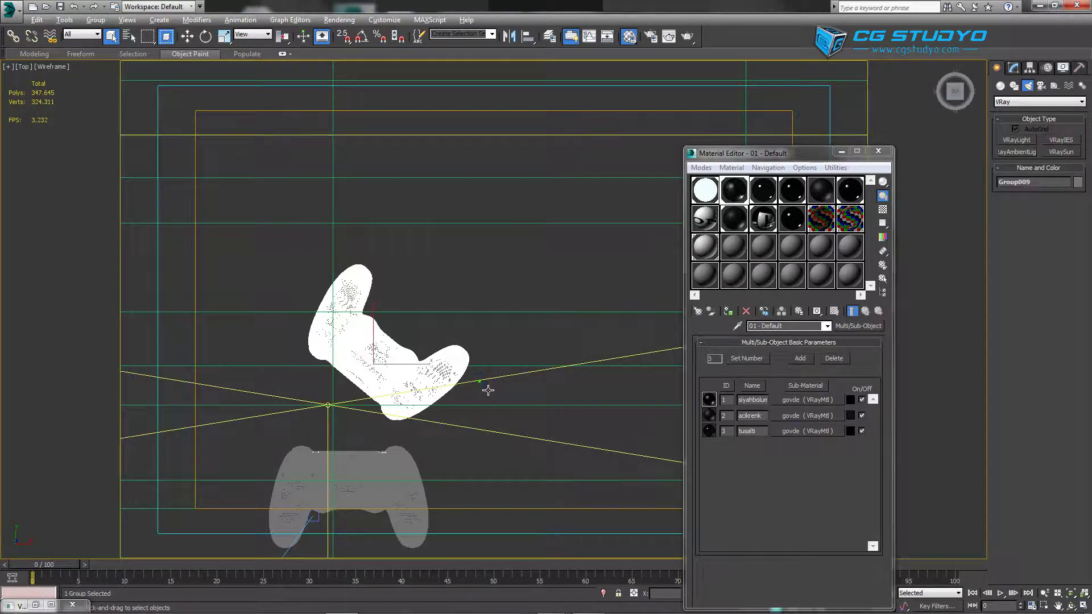
pyautogui.scroll(-1, 489, 393)
pyautogui.scroll(-2, 483, 394)
pyautogui.scroll(-3, 480, 394)
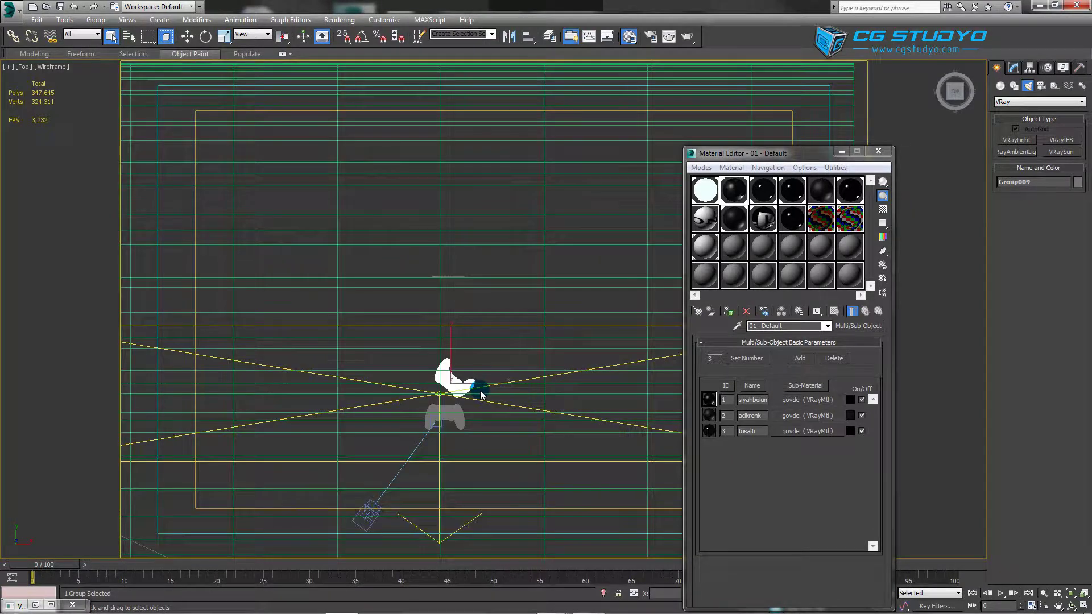
pyautogui.press('Delete')
# Step: Copy the remaining controller upward as Group011
pyautogui.click(444, 418)
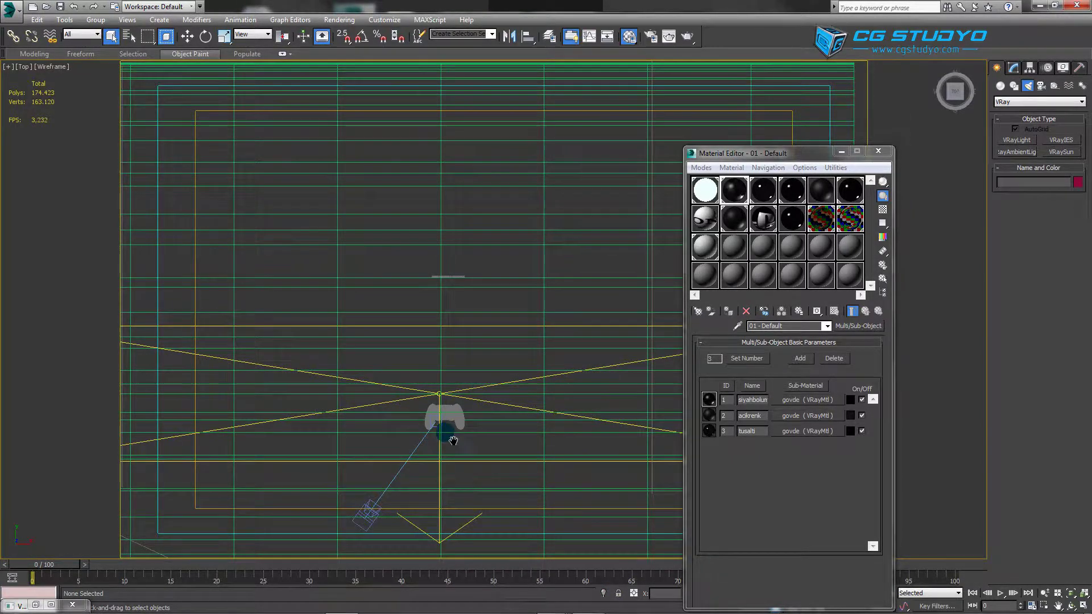
pyautogui.scroll(3, 444, 398)
pyautogui.scroll(2, 410, 341)
pyautogui.press('w')
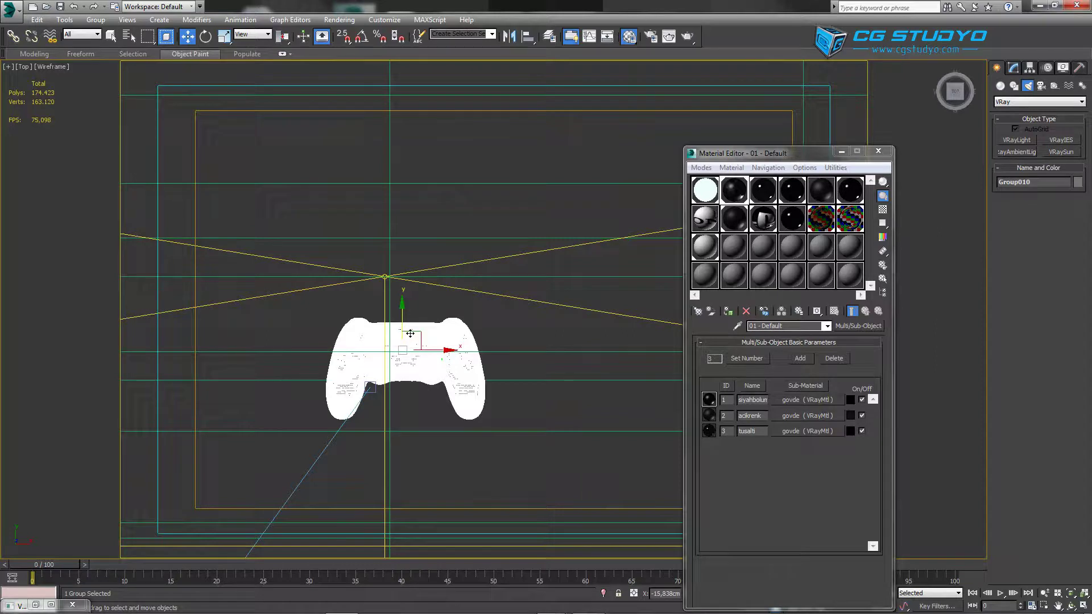
pyautogui.keyDown('shift'); pyautogui.moveTo(402, 347); pyautogui.dragTo(403, 224); pyautogui.keyUp('shift')
pyautogui.click(535, 356)
pyautogui.press('e')
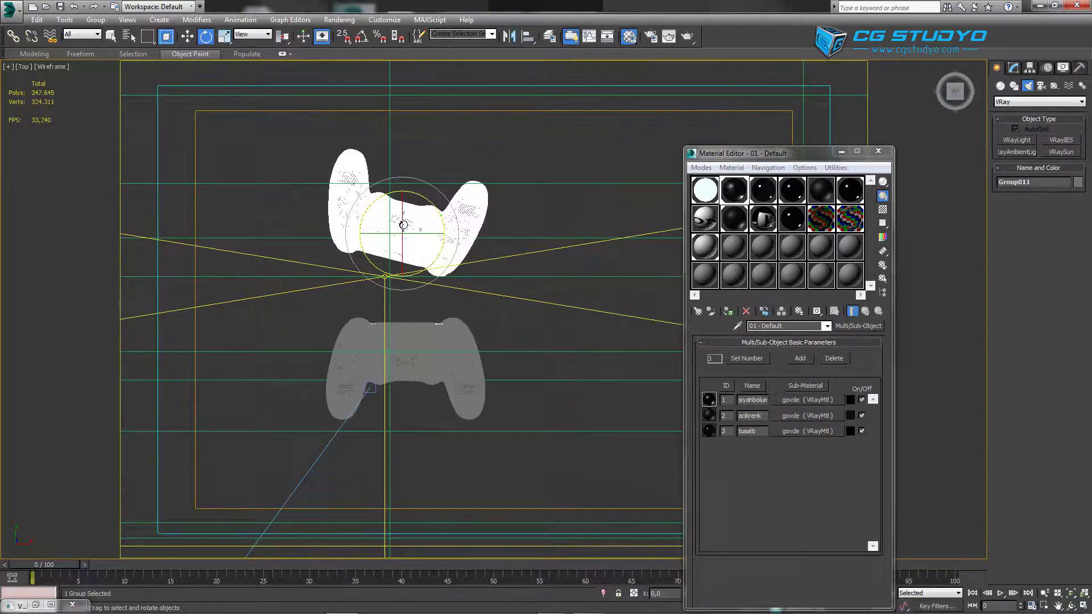
# Step: Return to the Top view and reframe both controllers
pyautogui.press('t')
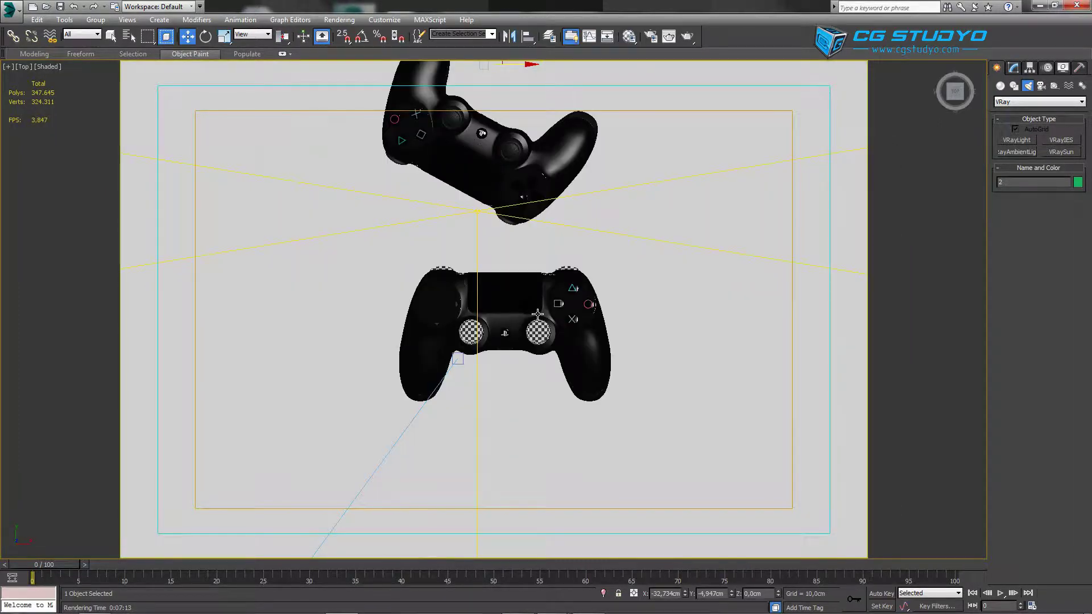
pyautogui.scroll(-5, 537, 315)
pyautogui.scroll(2, 508, 390)
pyautogui.scroll(2, 509, 390)
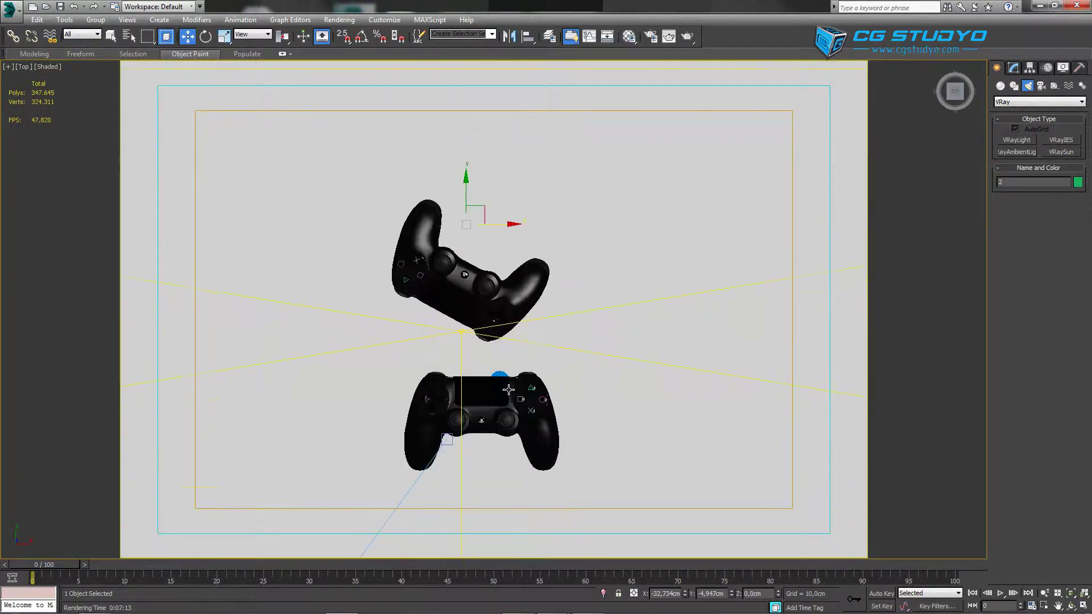
pyautogui.moveTo(502, 370); pyautogui.dragTo(429, 395, button='middle')
pyautogui.scroll(-3, 480, 380)
pyautogui.scroll(1, 480, 380)
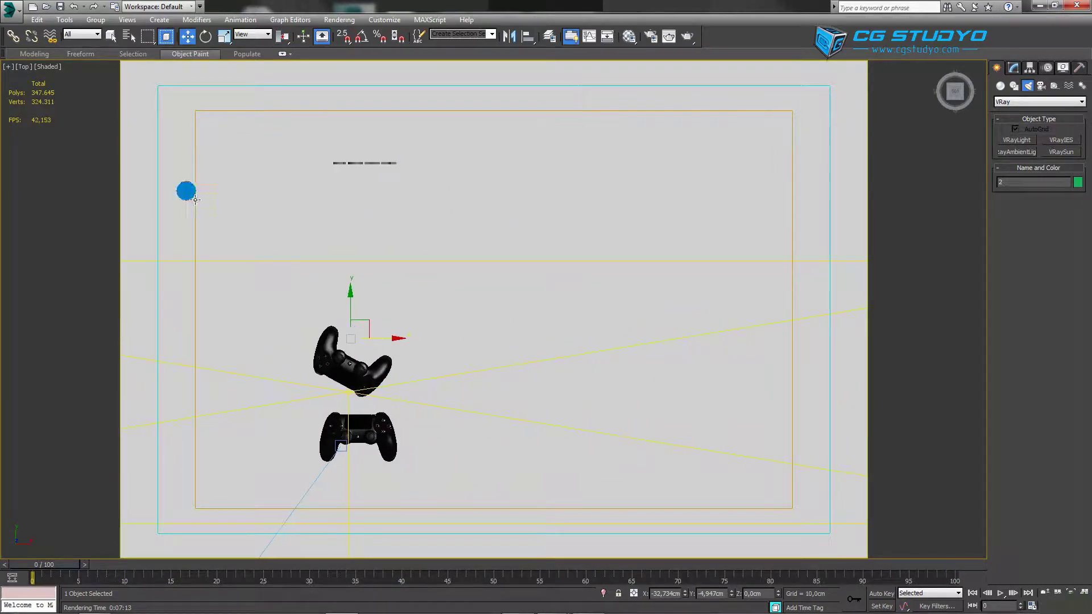
# Step: Drag playstationgovdeson.max from the Playstation 4 Modelleme folder into 3ds Max and choose Merge File
pyautogui.click(14, 10)
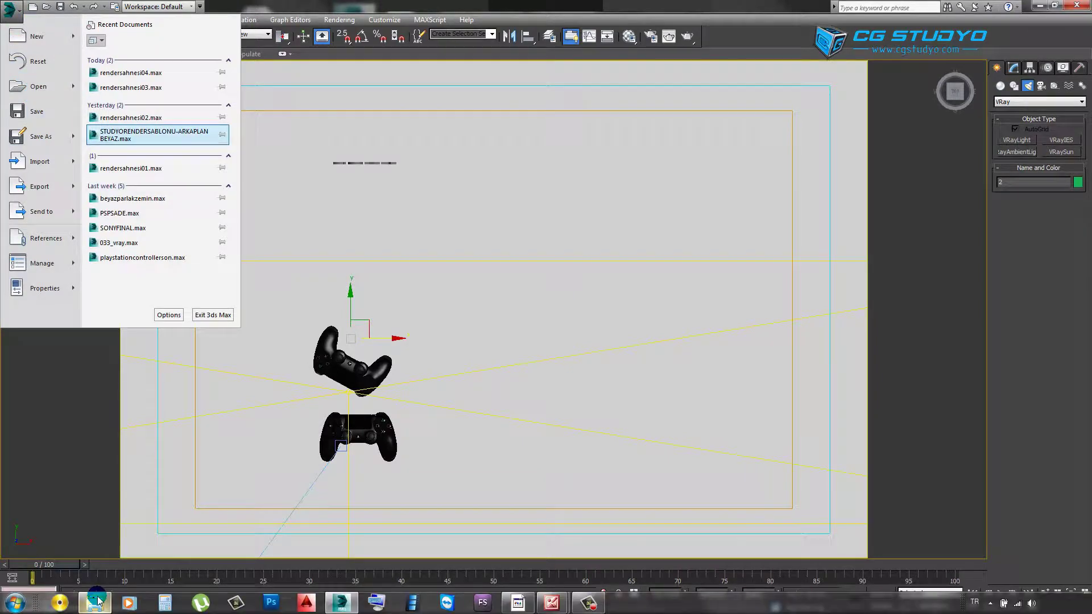
pyautogui.click(98, 601)
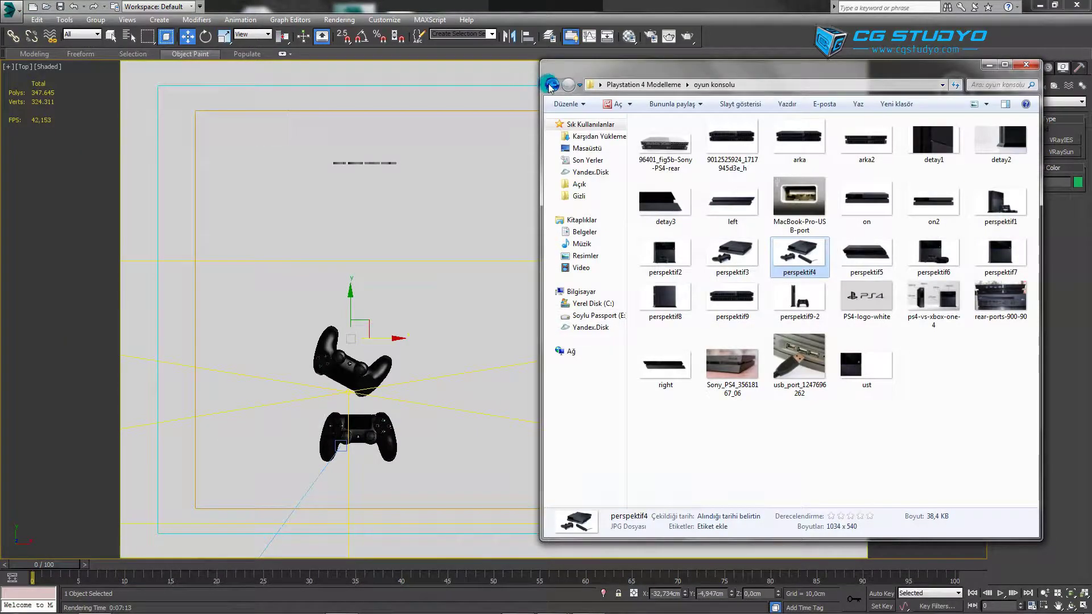
pyautogui.click(550, 86)
pyautogui.scroll(-5, 682, 408)
pyautogui.click(682, 408)
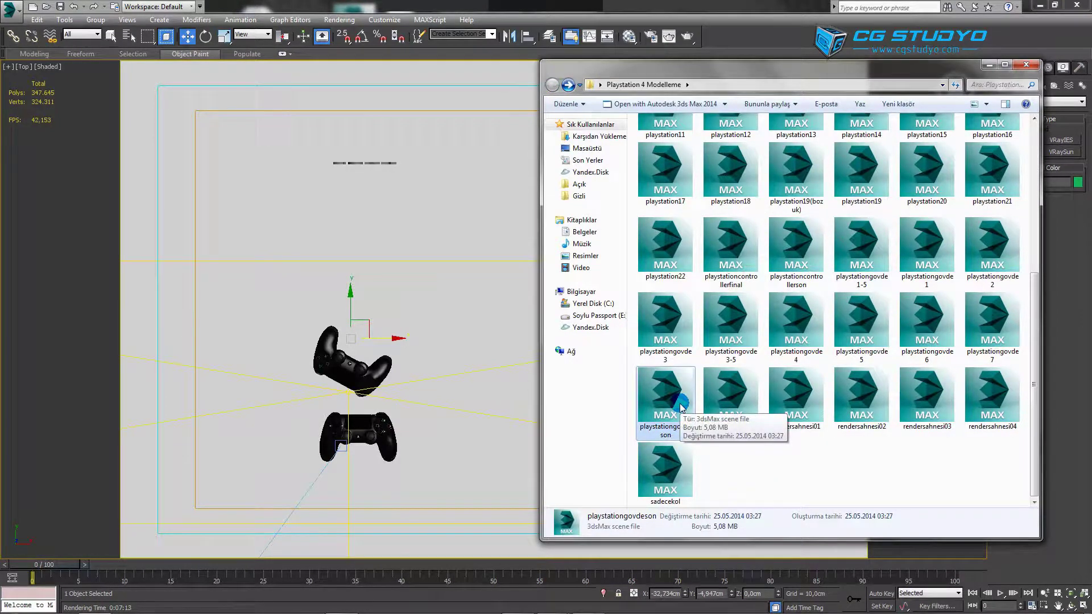
pyautogui.moveTo(495, 390); pyautogui.dragTo(483, 393)
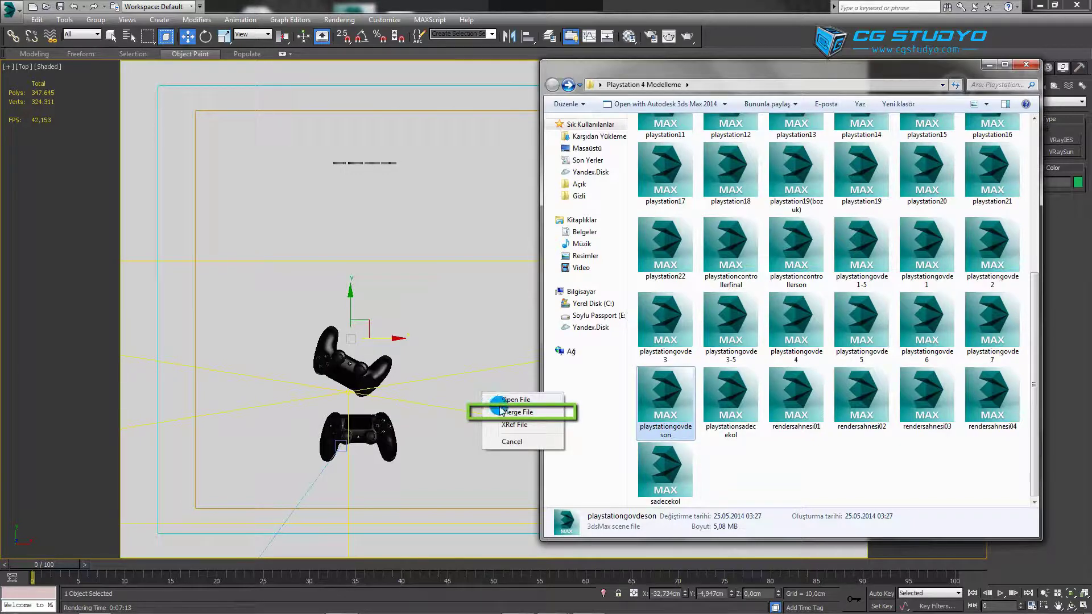
pyautogui.click(502, 412)
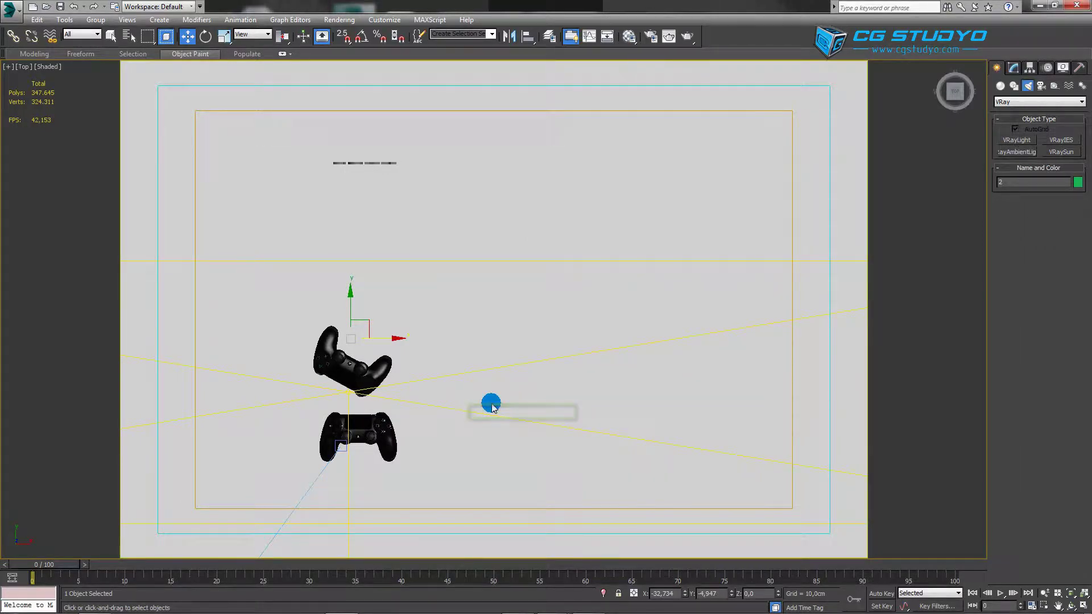
# Step: Place the merged PS4 console body and switch the view to wireframe
pyautogui.click(517, 367)
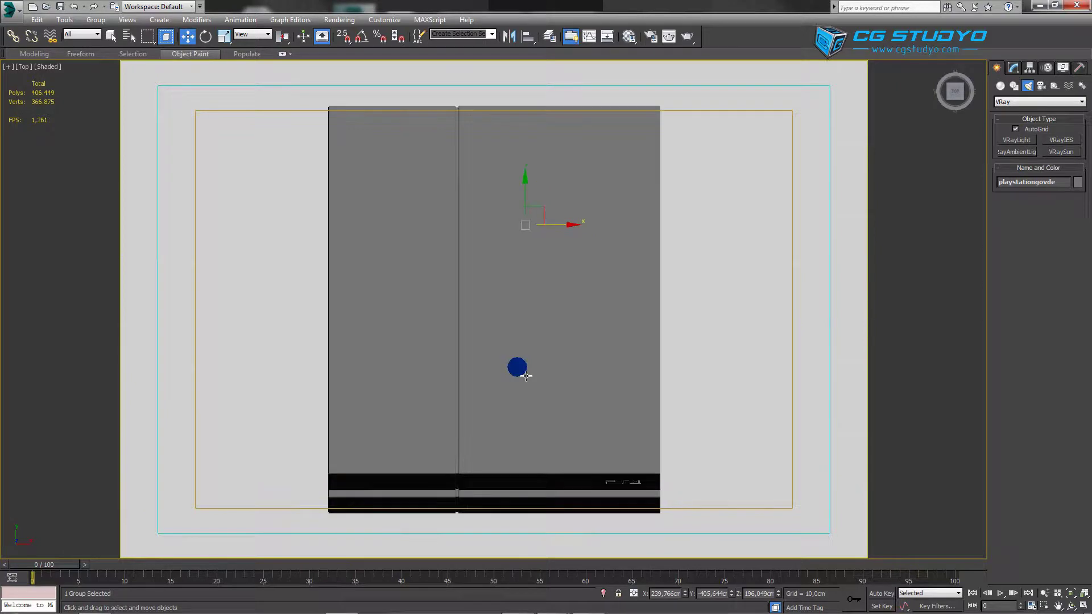
pyautogui.scroll(-5, 524, 364)
pyautogui.scroll(-5, 535, 344)
pyautogui.scroll(5, 537, 344)
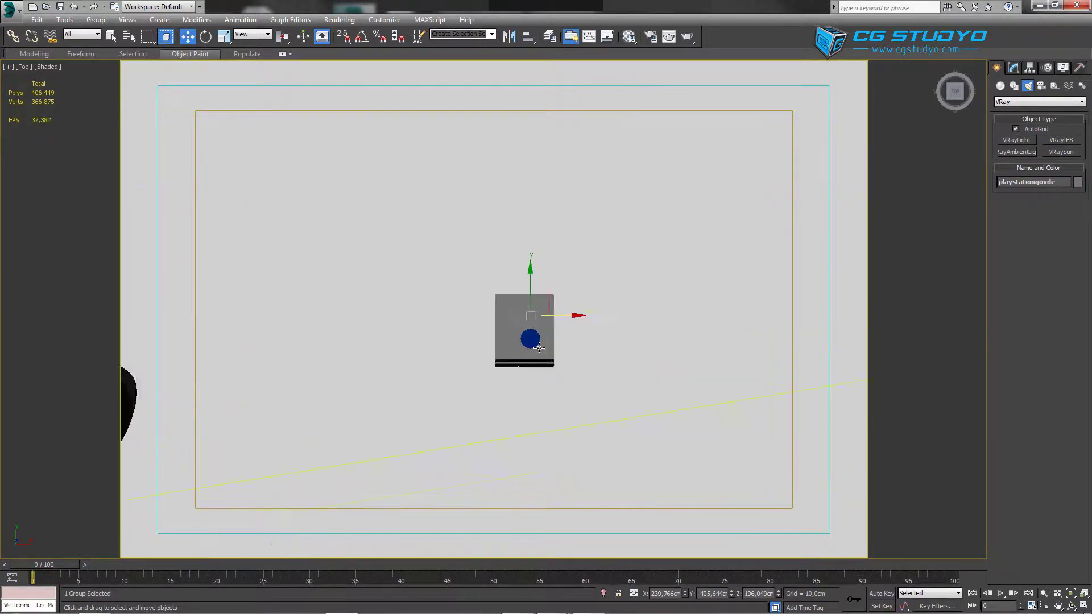
pyautogui.scroll(5, 529, 330)
pyautogui.scroll(3, 518, 313)
pyautogui.press('F3')
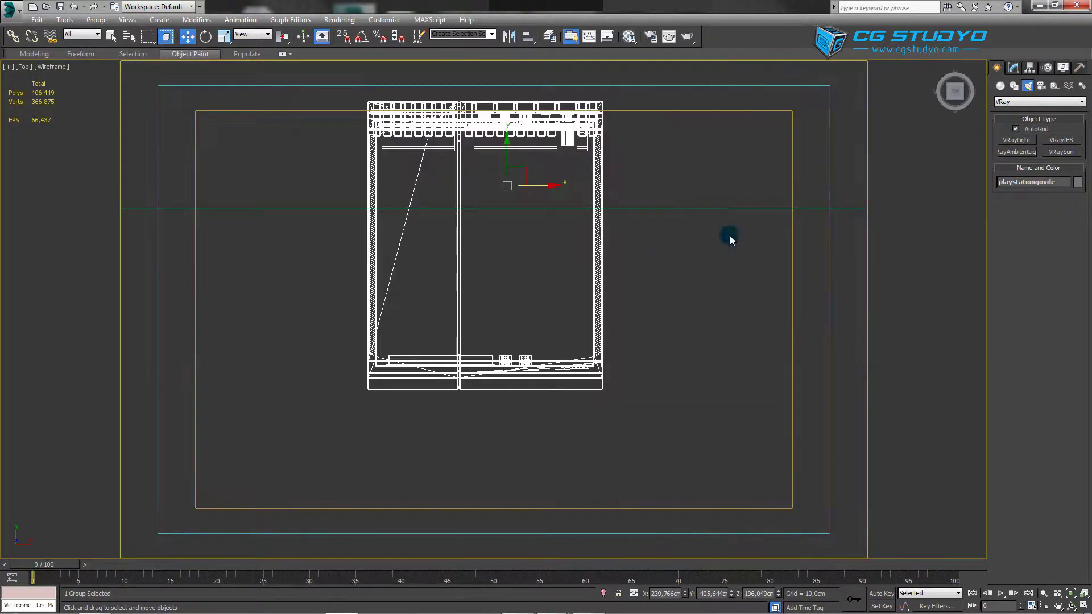
# Step: Measure the console's right side edge with the Tape helper, then exit the tool
pyautogui.click(1054, 85)
pyautogui.click(1047, 181)
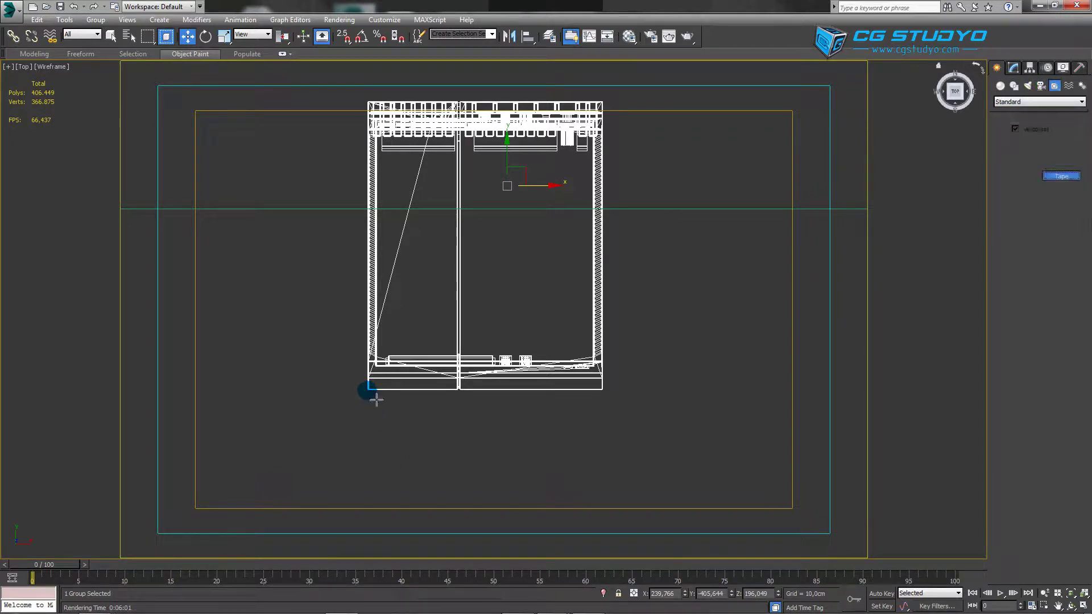
pyautogui.moveTo(376, 400); pyautogui.dragTo(611, 400)
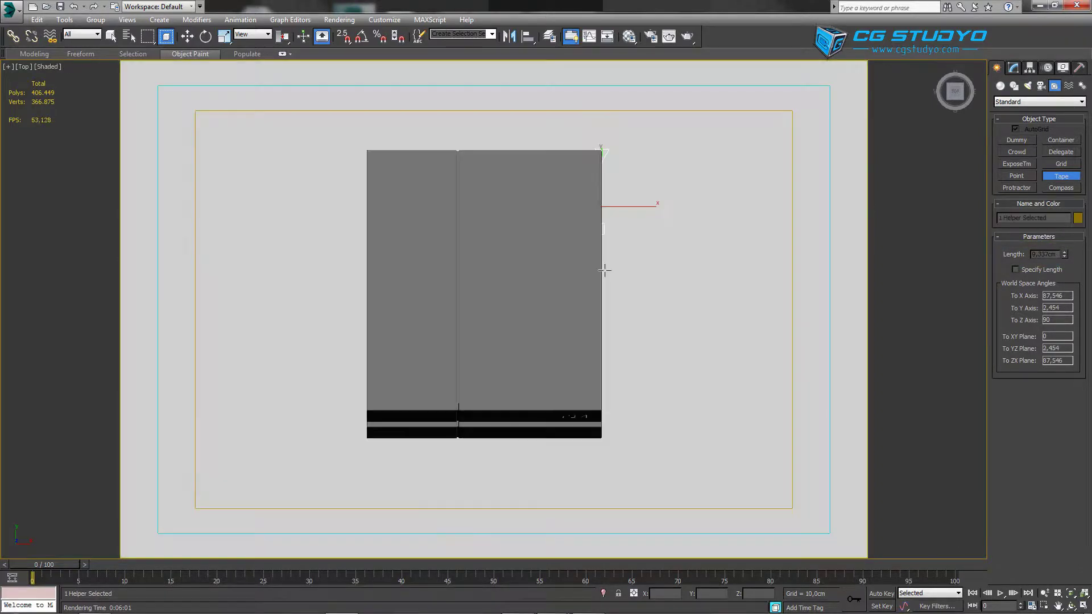
pyautogui.moveTo(603, 270); pyautogui.dragTo(609, 419)
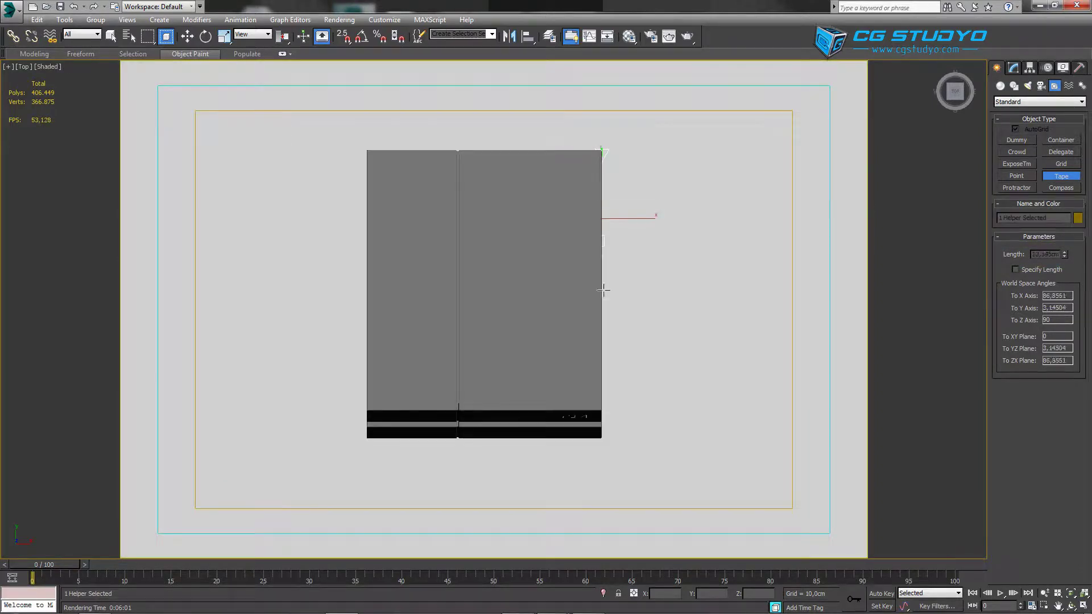
pyautogui.moveTo(615, 415); pyautogui.dragTo(615, 415)
pyautogui.rightClick(614, 414)
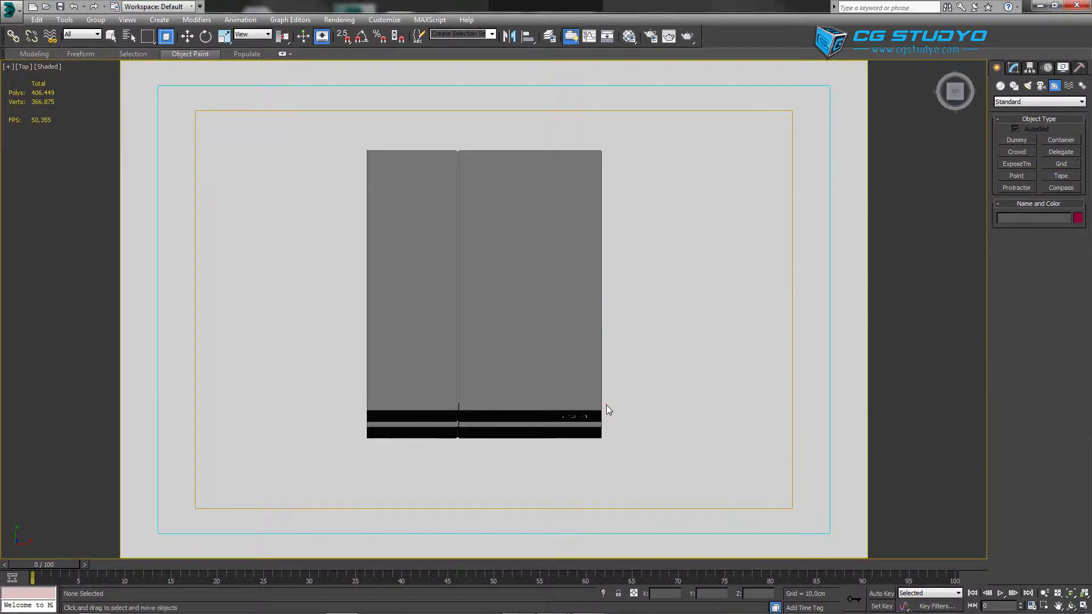
pyautogui.scroll(-2, 613, 402)
pyautogui.scroll(-3, 610, 402)
# Step: Search Google Görseller for 'playstation 4 dualshock dimensions' and open the controller spec-sheet image
pyautogui.scroll(-3, 592, 392)
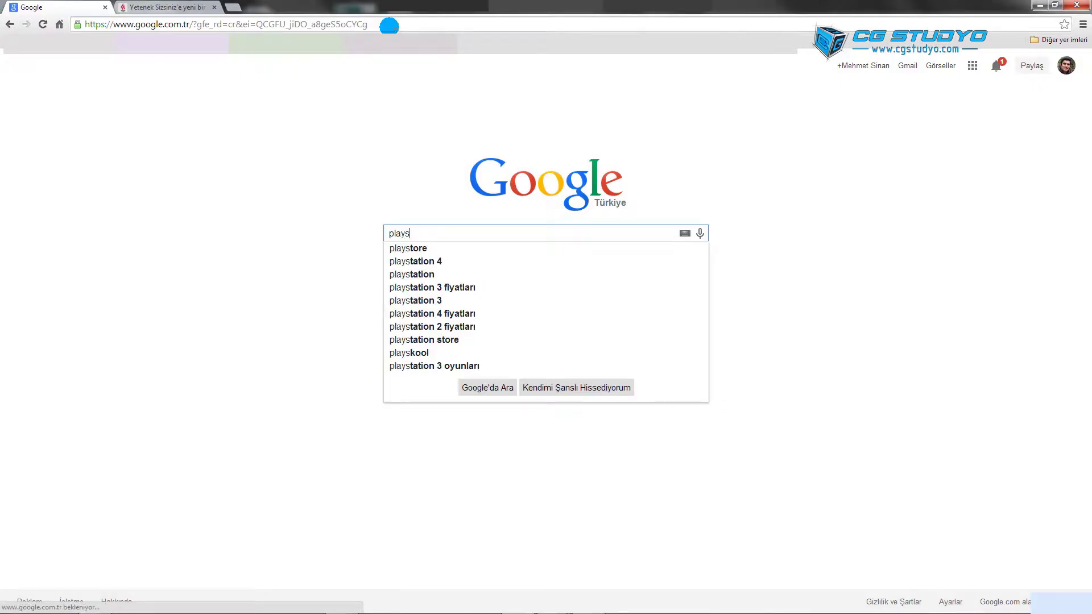
pyautogui.write('tation ')
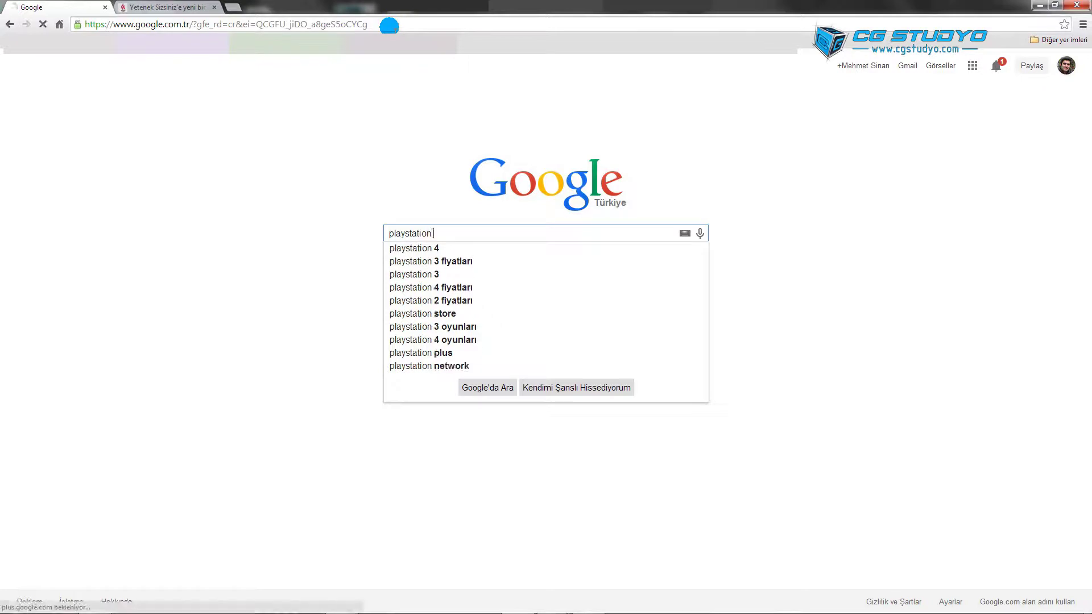
pyautogui.write('4 dualshock dimensions')
pyautogui.press('Return')
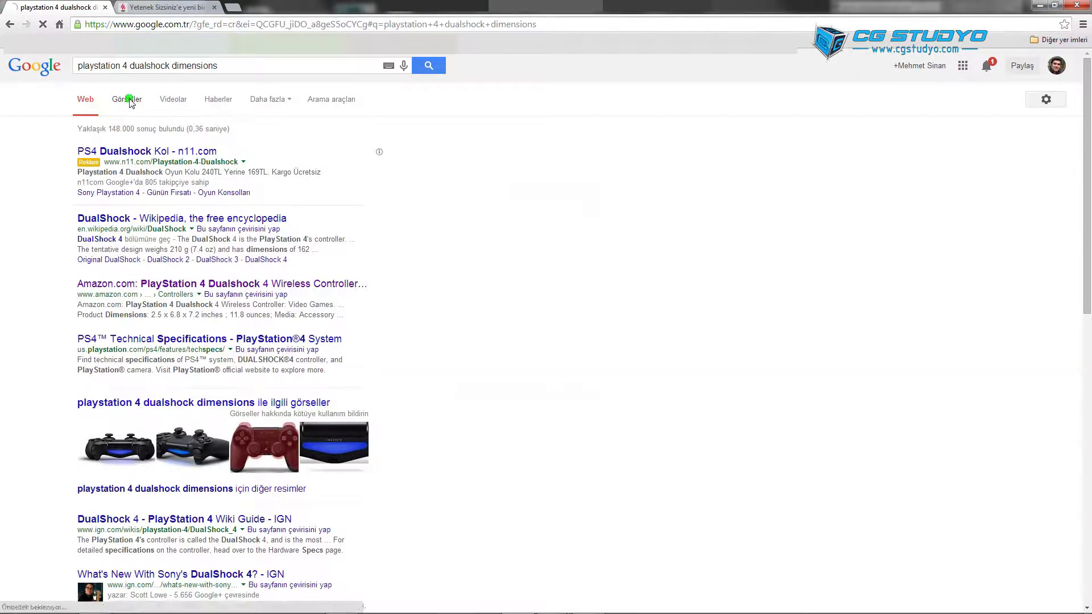
pyautogui.click(130, 100)
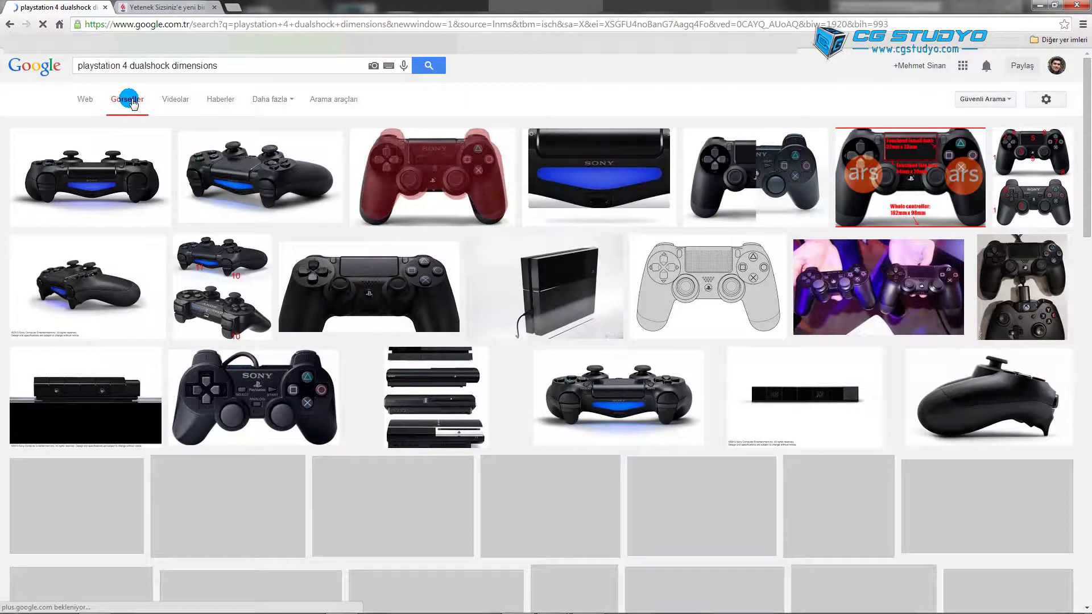
pyautogui.scroll(-10, 364, 455)
pyautogui.click(391, 480)
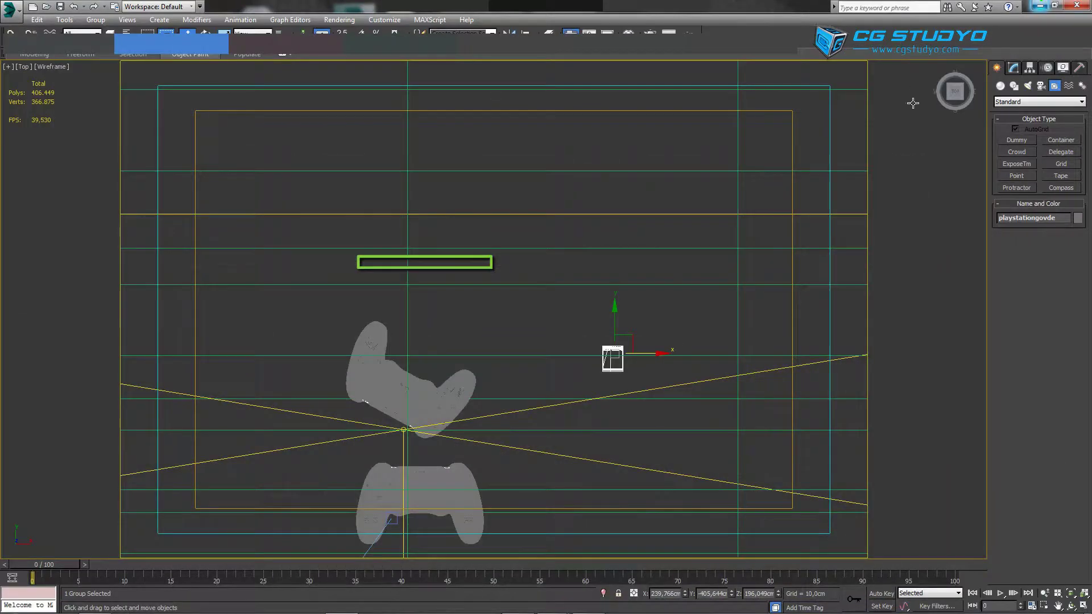
# Step: Draw a Standard Primitives box above the controllers in the Top view
pyautogui.moveTo(532, 397); pyautogui.dragTo(534, 377, button='middle')
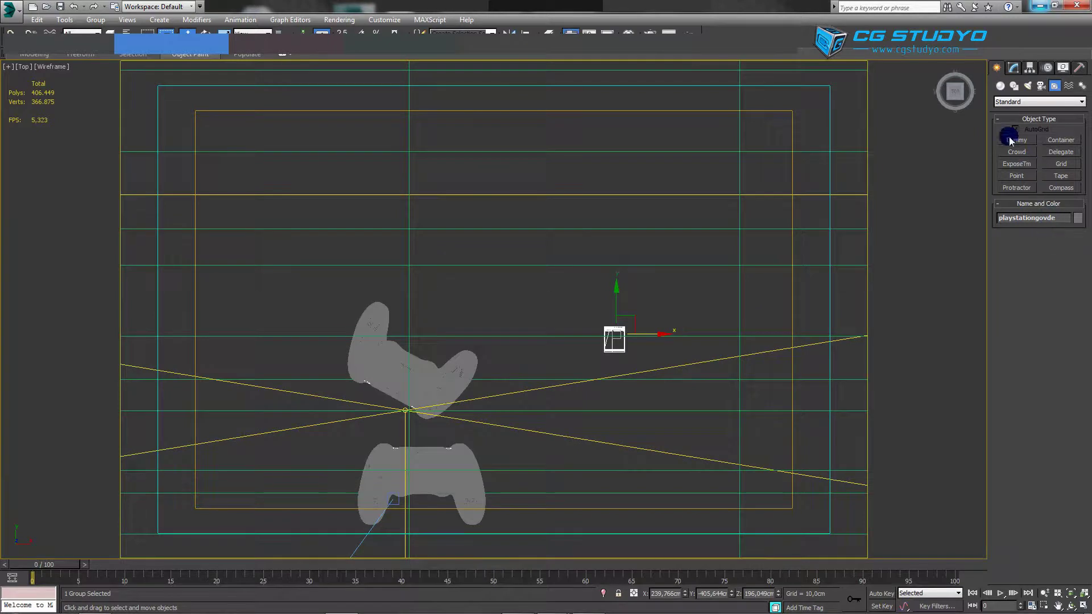
pyautogui.click(1000, 86)
pyautogui.click(1007, 101)
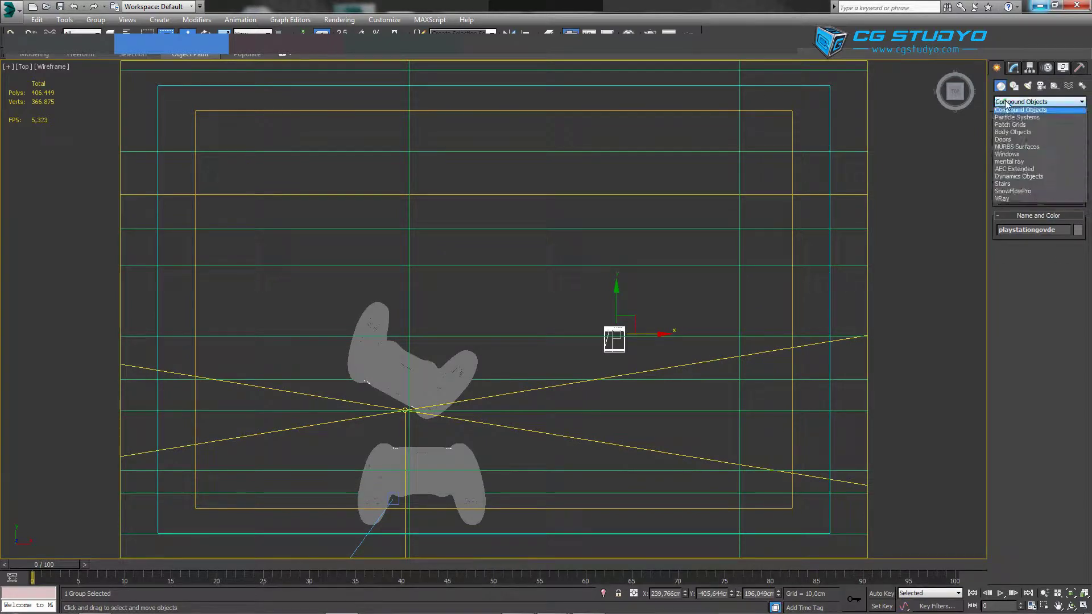
pyautogui.click(1009, 112)
pyautogui.click(1014, 142)
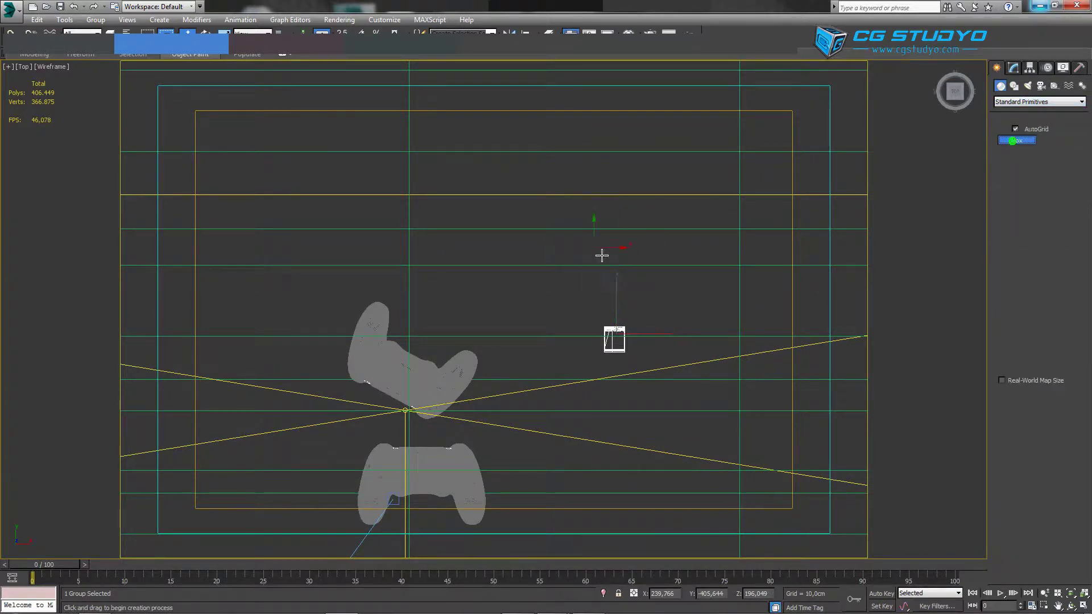
pyautogui.moveTo(452, 241)
pyautogui.mouseDown()
pyautogui.moveTo(569, 285)
pyautogui.moveTo(561, 280)
pyautogui.mouseUp()
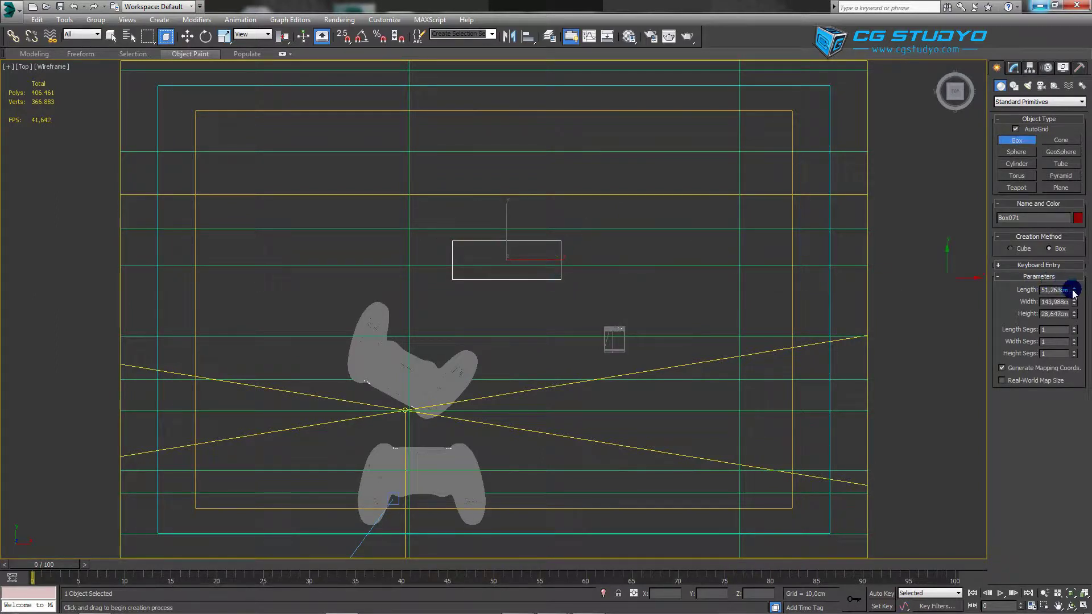
# Step: Set the box's width to 16,2cm and reduce its length to about 5cm
pyautogui.moveTo(1071, 289); pyautogui.dragTo(1075, 313)
pyautogui.doubleClick(1054, 301)
pyautogui.write('16,2')
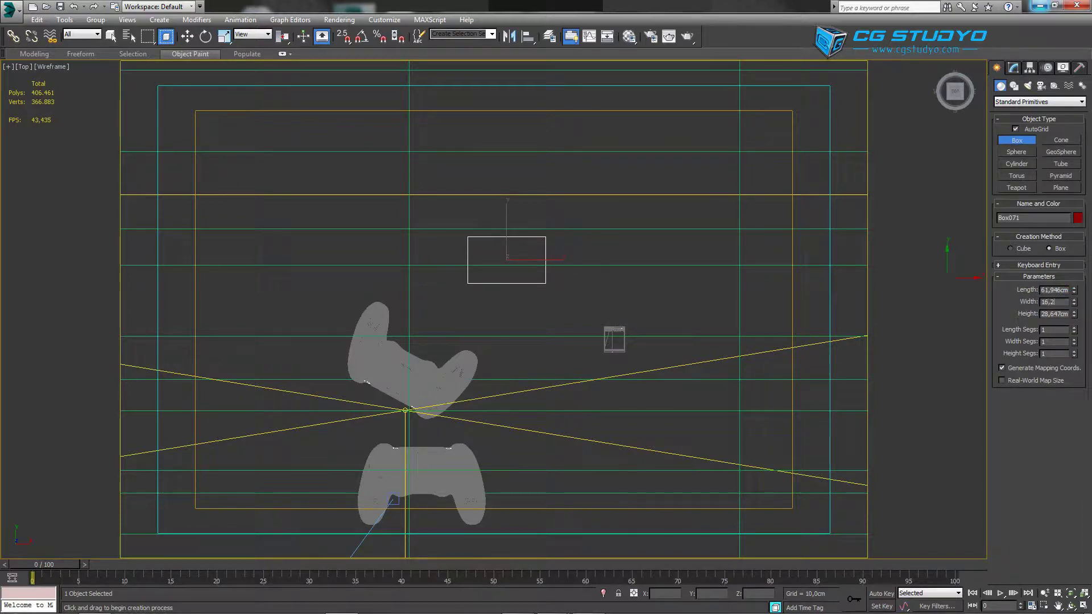
pyautogui.press('Return')
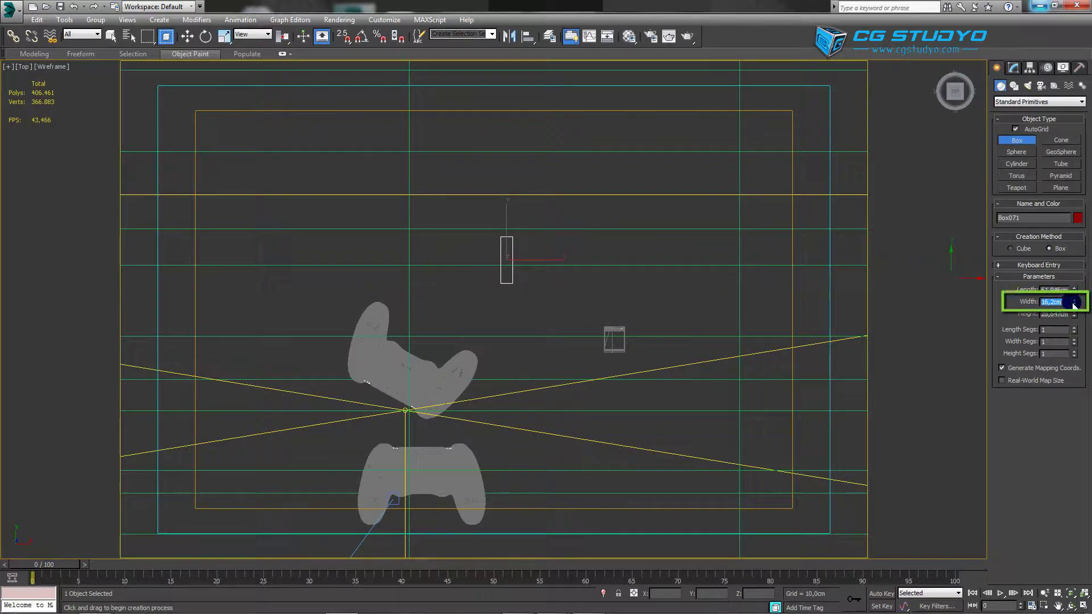
pyautogui.moveTo(1083, 327); pyautogui.dragTo(1085, 353)
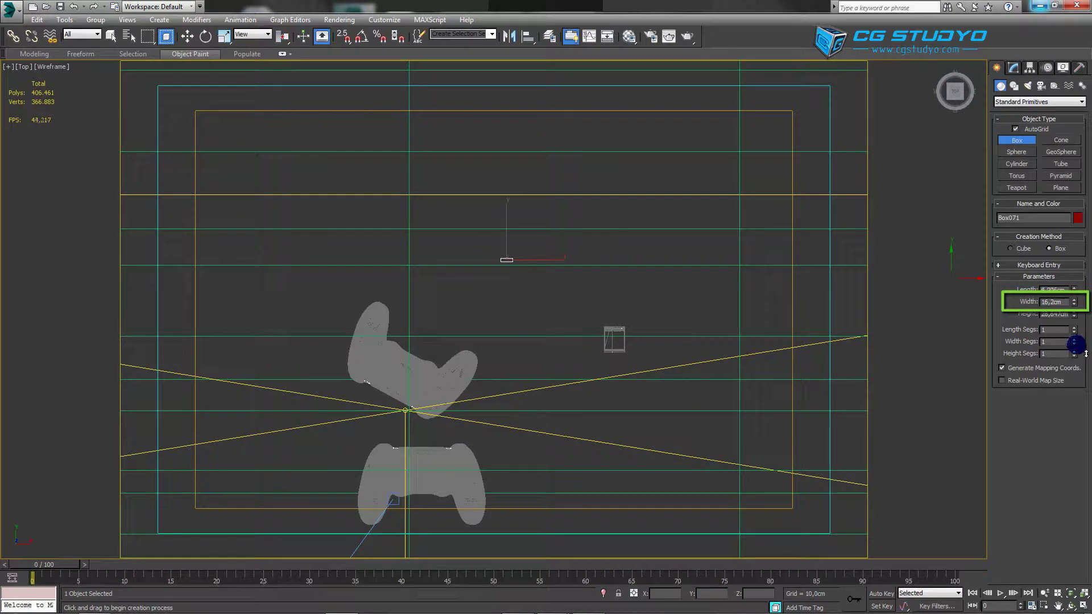
pyautogui.rightClick(525, 319)
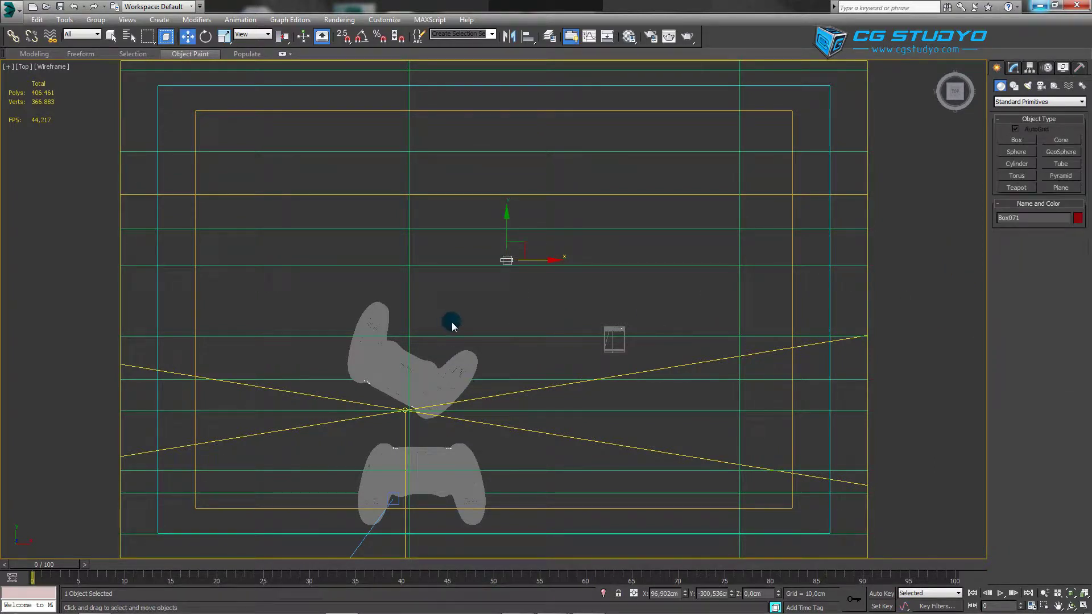
# Step: Delete the upper controller group
pyautogui.press('q')
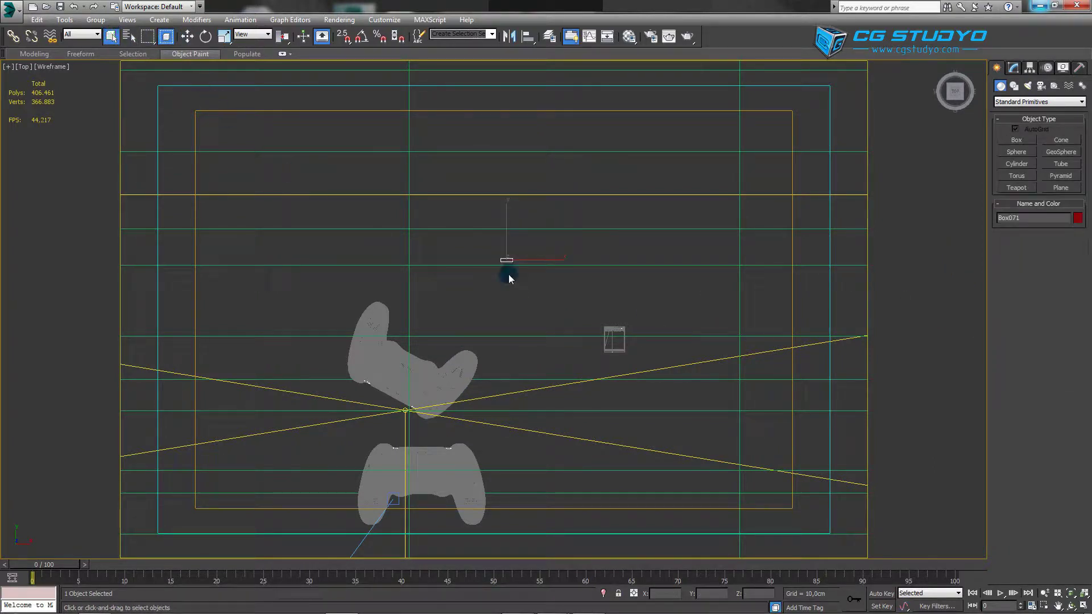
pyautogui.moveTo(505, 276); pyautogui.dragTo(325, 429)
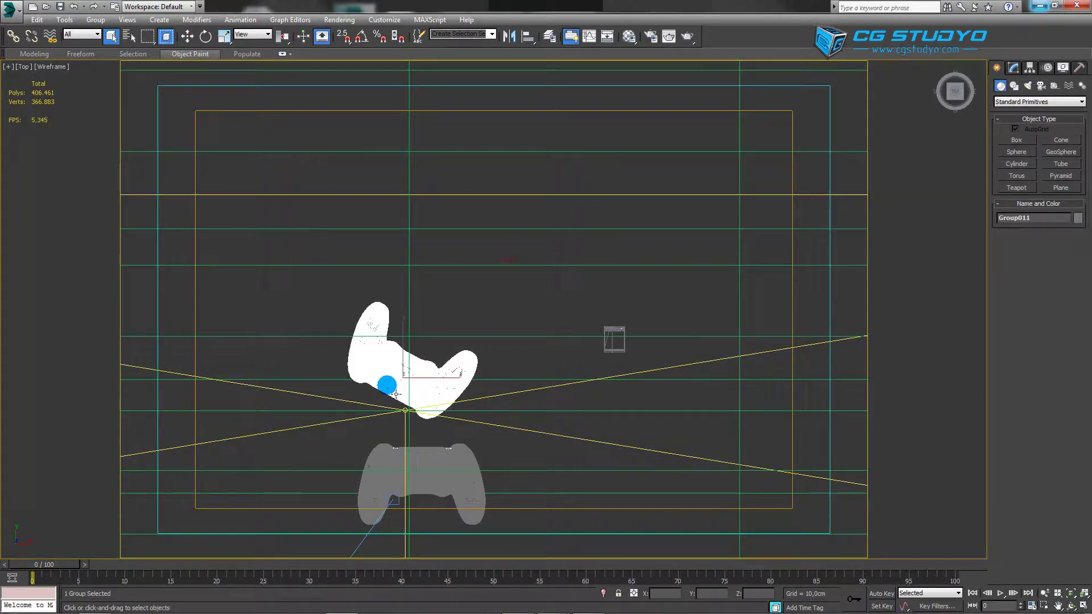
pyautogui.press('Delete')
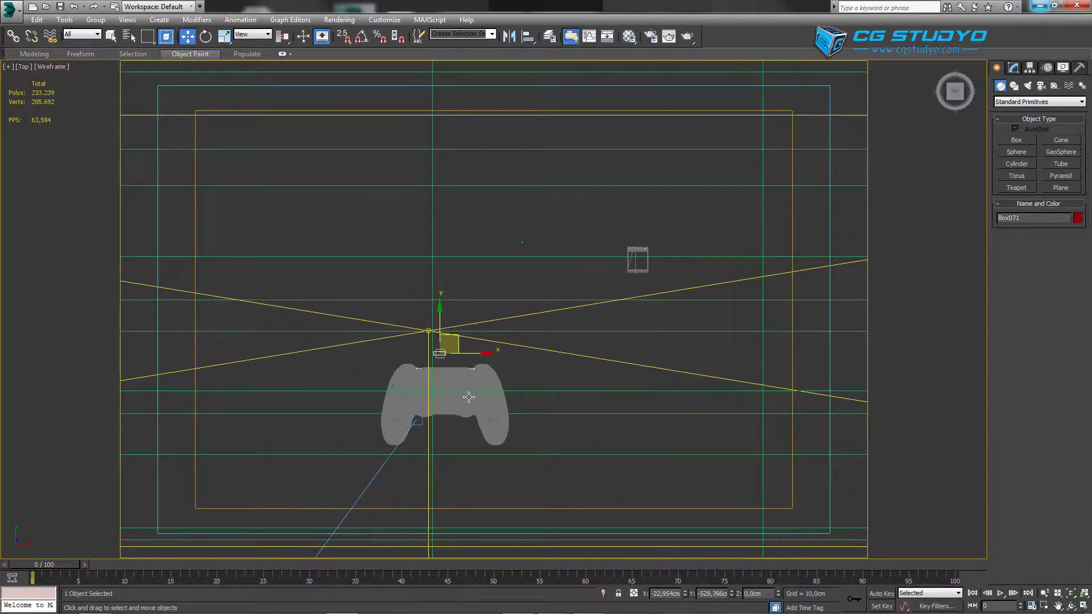
pyautogui.scroll(3, 471, 397)
pyautogui.scroll(2, 477, 395)
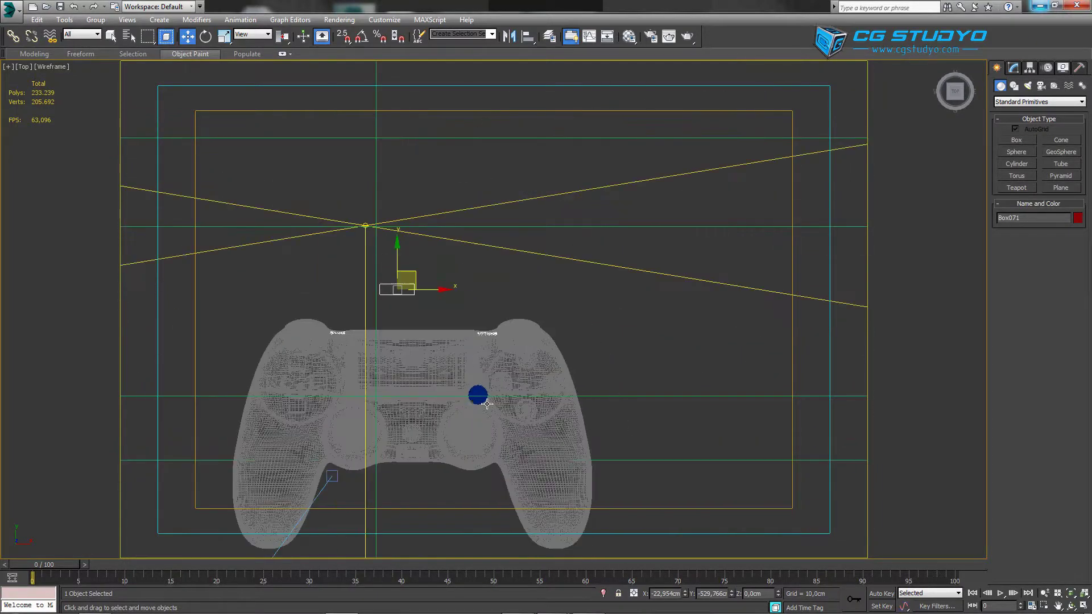
pyautogui.scroll(-1, 501, 330)
# Step: Scale Group010 down to about 22% and move it into place
pyautogui.click(477, 323)
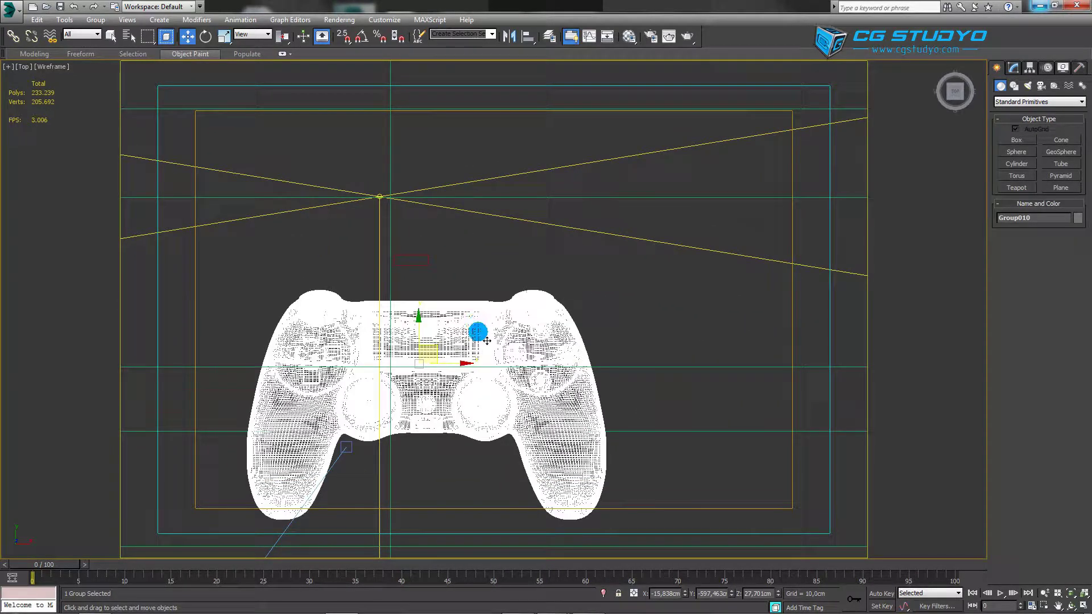
pyautogui.click(233, 37)
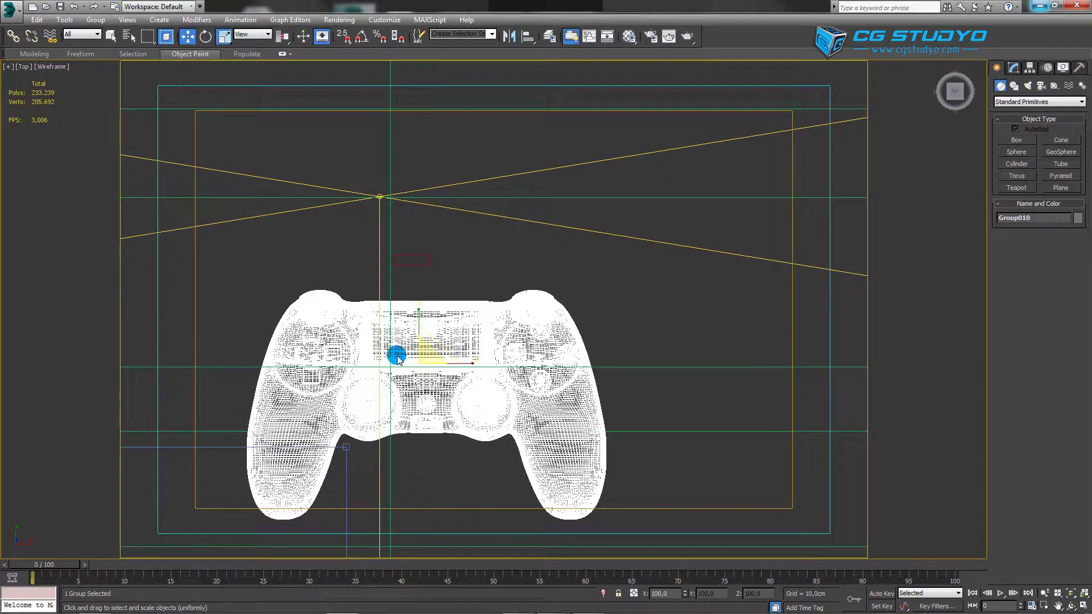
pyautogui.moveTo(432, 364)
pyautogui.mouseDown()
pyautogui.moveTo(407, 586)
pyautogui.moveTo(382, 139)
pyautogui.mouseUp()
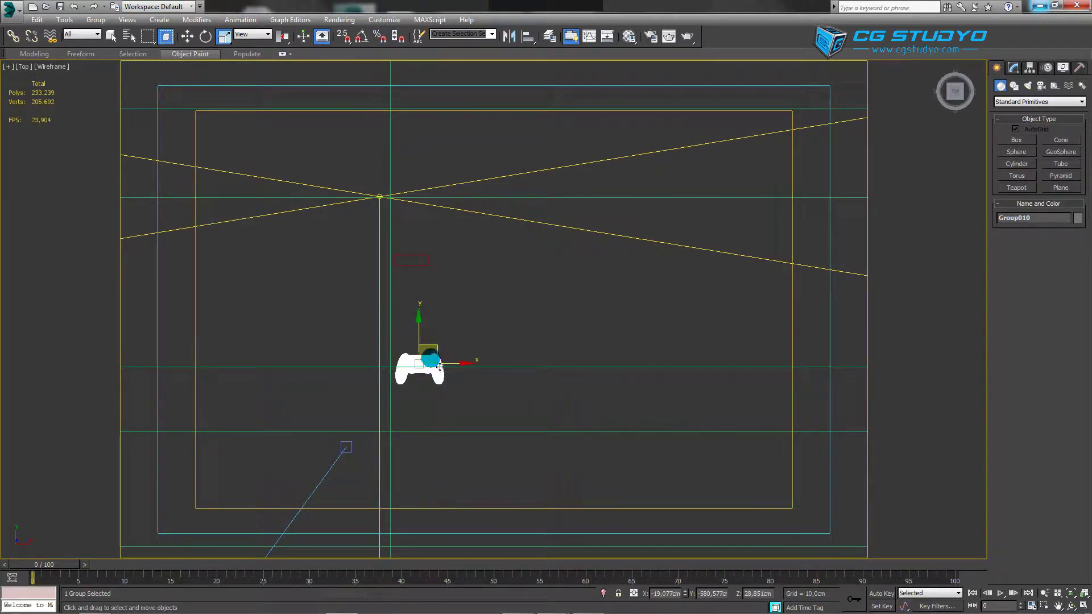
pyautogui.press('w')
pyautogui.moveTo(444, 349); pyautogui.dragTo(434, 252)
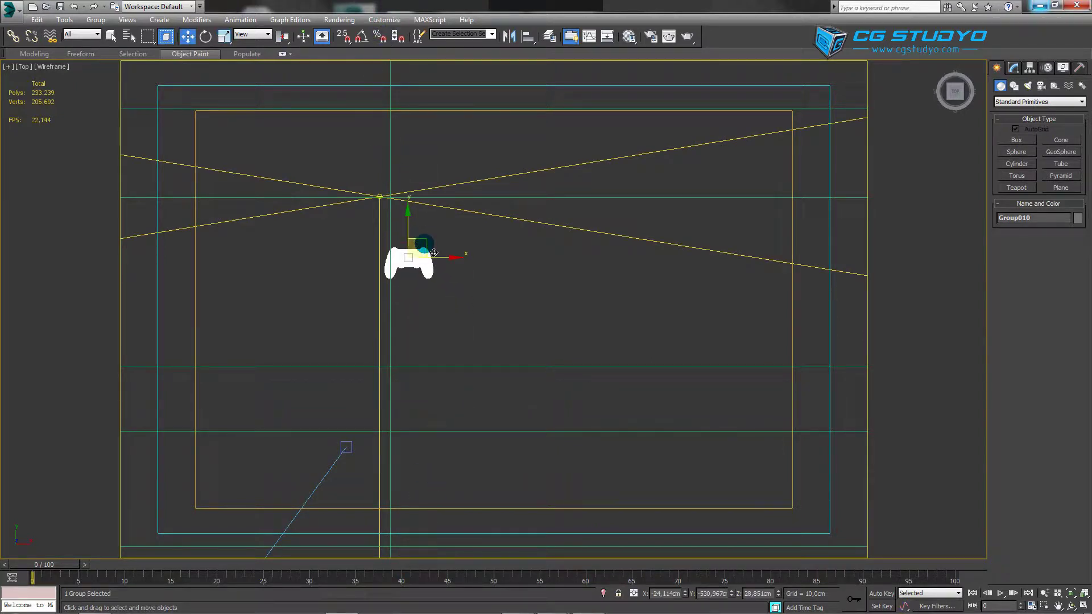
pyautogui.press('z')
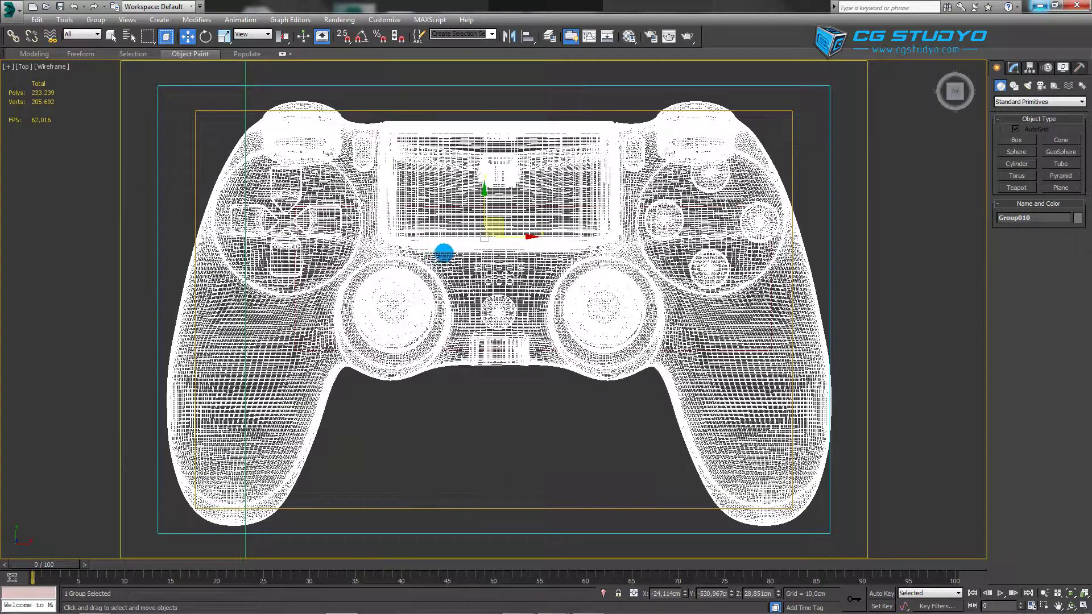
pyautogui.scroll(-2, 506, 241)
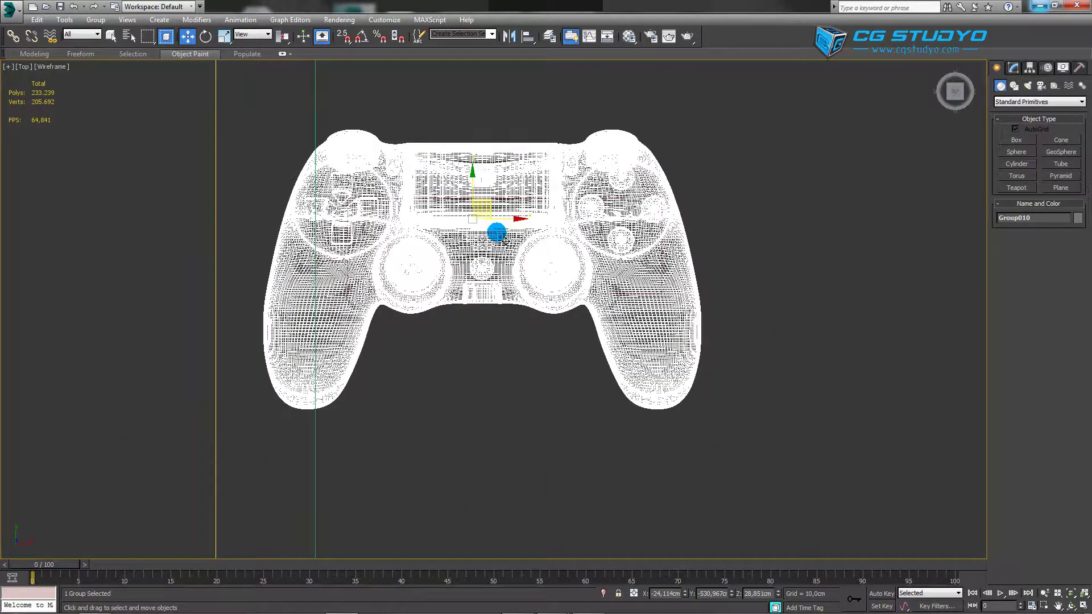
pyautogui.scroll(-6, 500, 238)
pyautogui.scroll(-3, 500, 313)
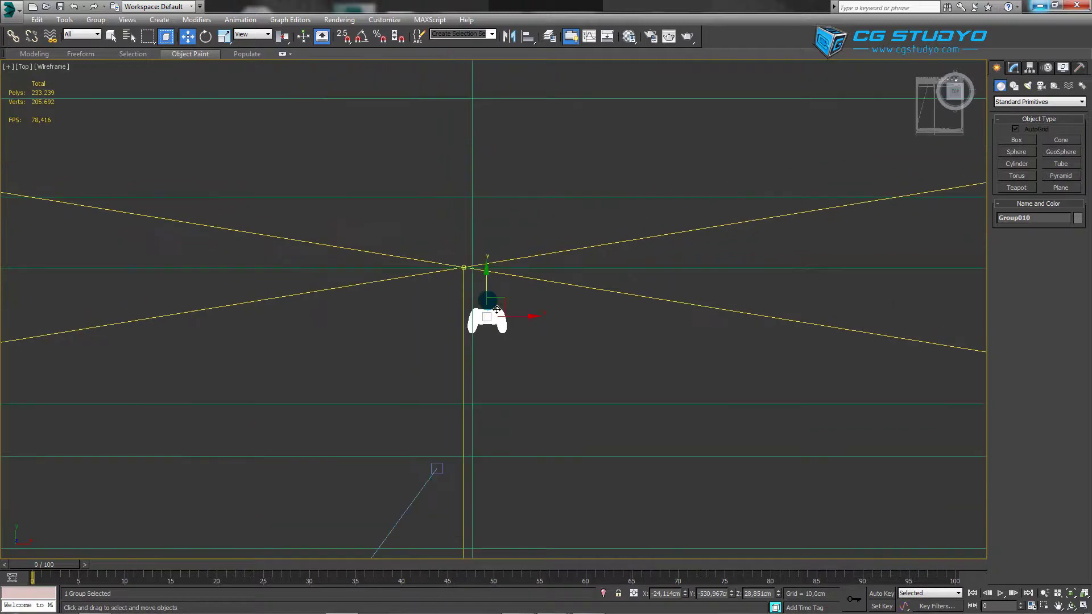
pyautogui.moveTo(499, 310)
pyautogui.mouseDown()
pyautogui.moveTo(497, 329)
pyautogui.moveTo(495, 102)
pyautogui.mouseUp()
pyautogui.scroll(5, 497, 329)
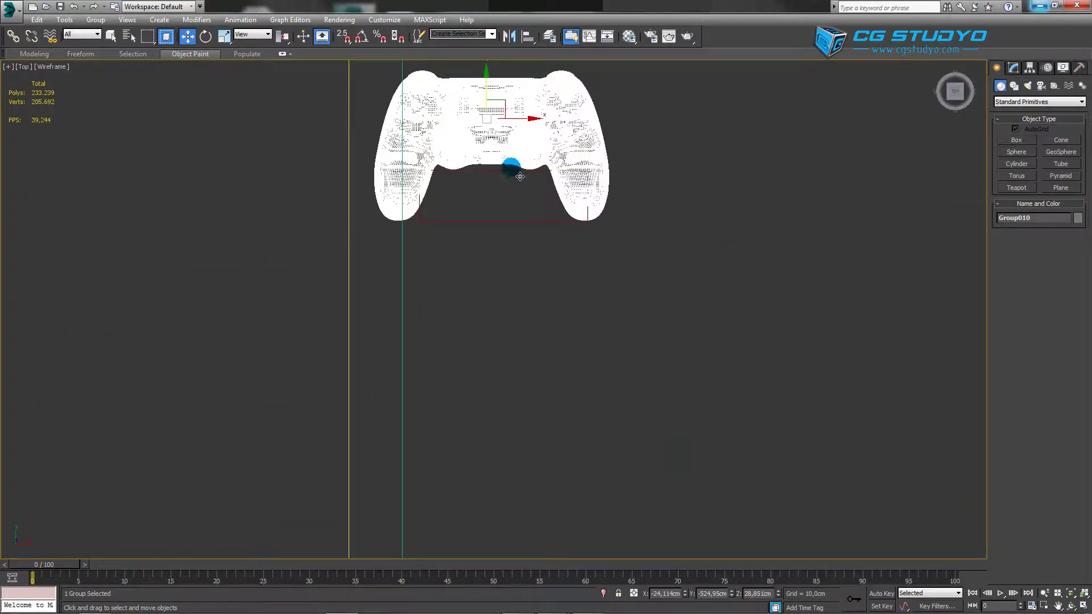
# Step: Fine-tune the controller's scale to match the 16,2cm box, ending at 96%, then deselect it
pyautogui.press('r')
pyautogui.scroll(1, 507, 226)
pyautogui.scroll(2, 504, 223)
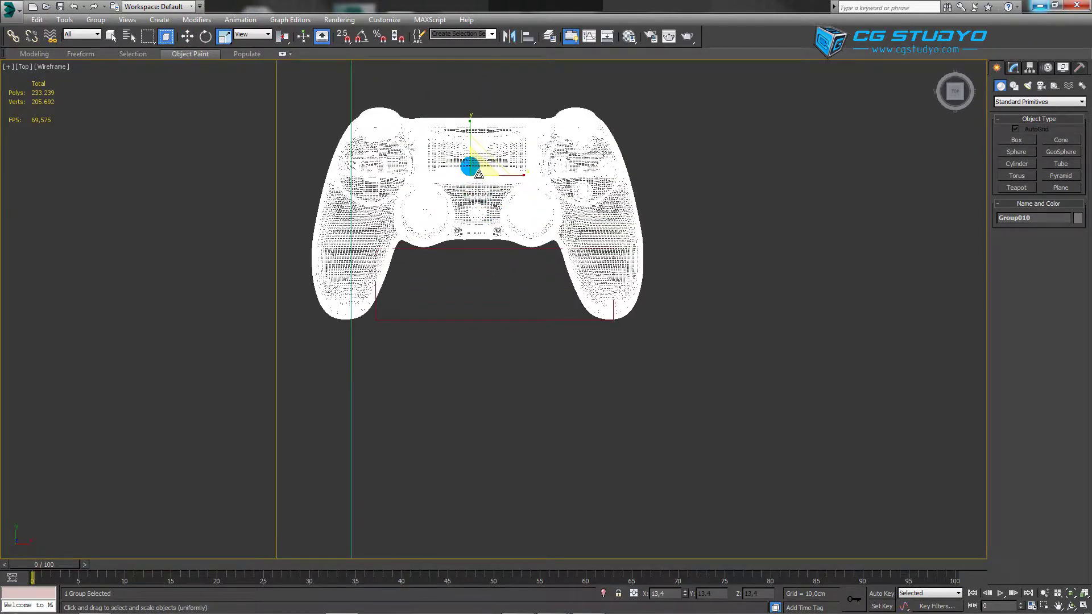
pyautogui.moveTo(476, 195)
pyautogui.mouseDown()
pyautogui.moveTo(468, 190)
pyautogui.moveTo(513, 213)
pyautogui.mouseUp()
pyautogui.press('w')
pyautogui.press('w')
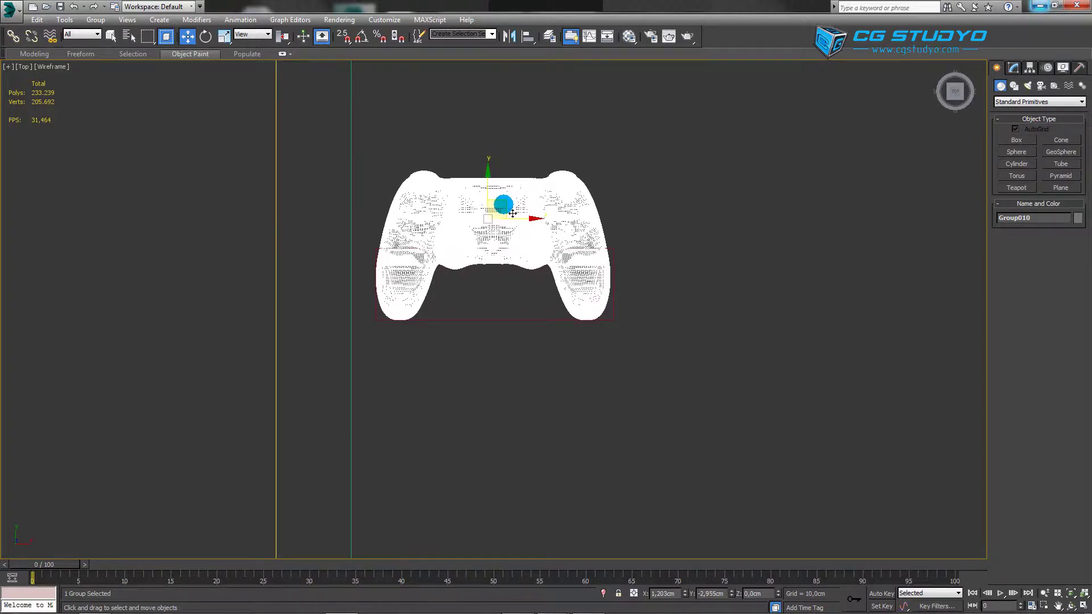
pyautogui.press('r')
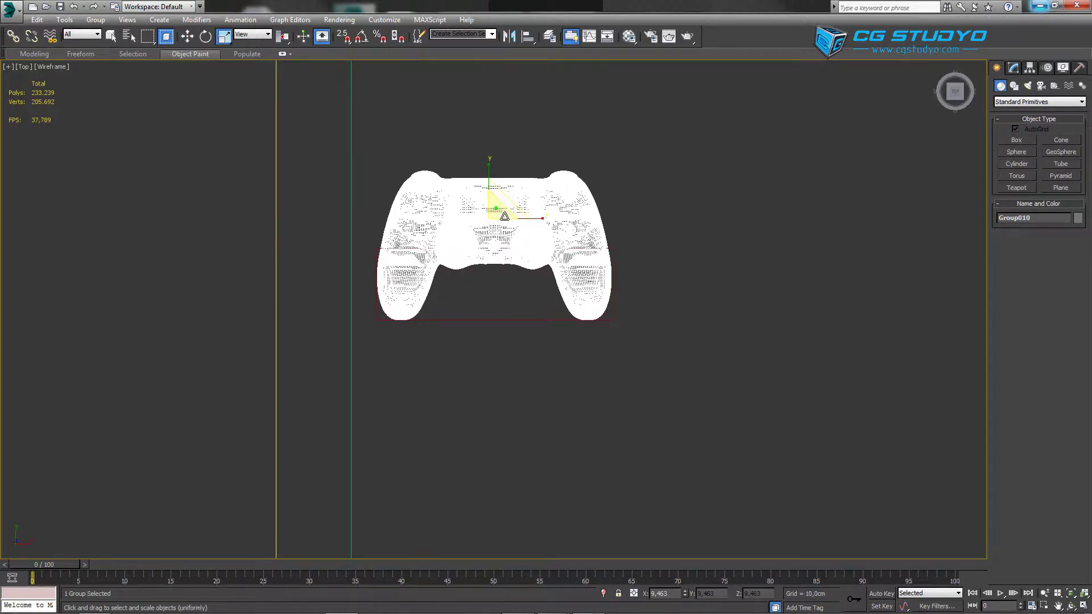
pyautogui.moveTo(505, 217); pyautogui.dragTo(504, 214)
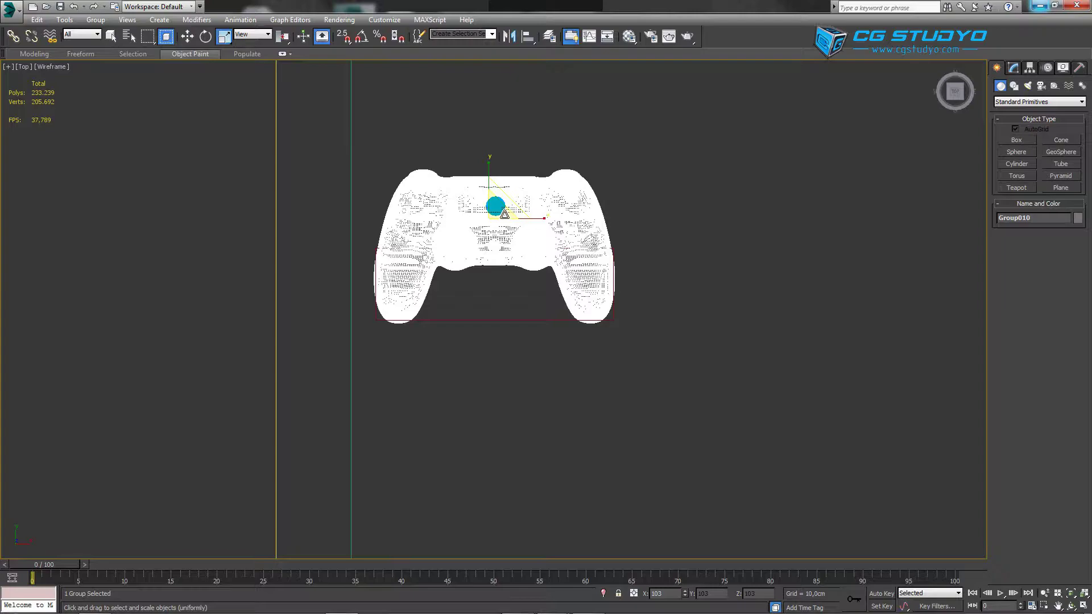
pyautogui.scroll(4, 504, 214)
pyautogui.moveTo(506, 213); pyautogui.dragTo(507, 210)
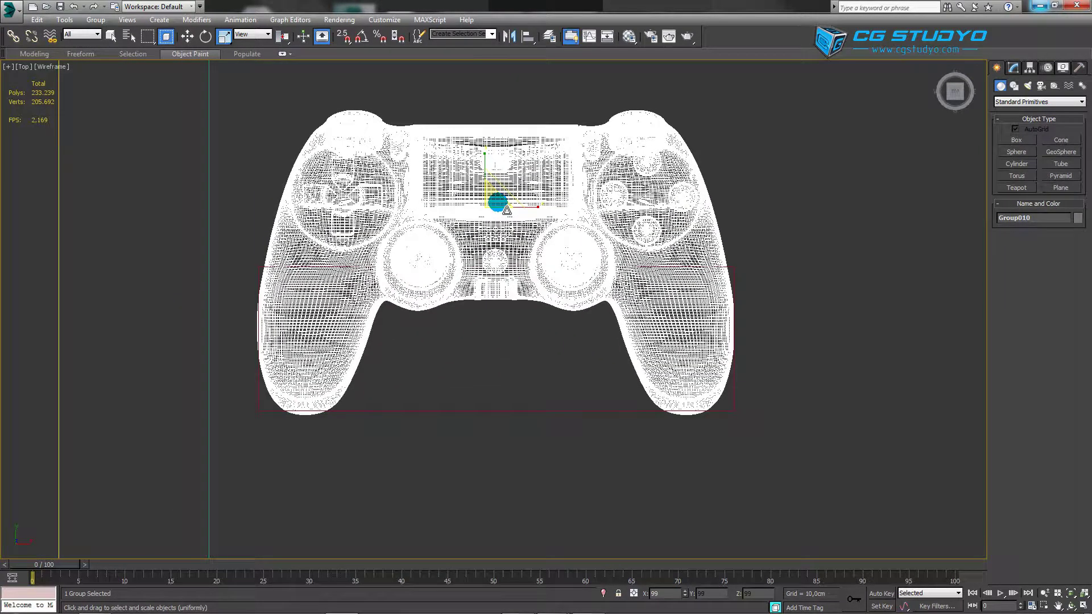
pyautogui.press('w')
pyautogui.scroll(-4, 489, 385)
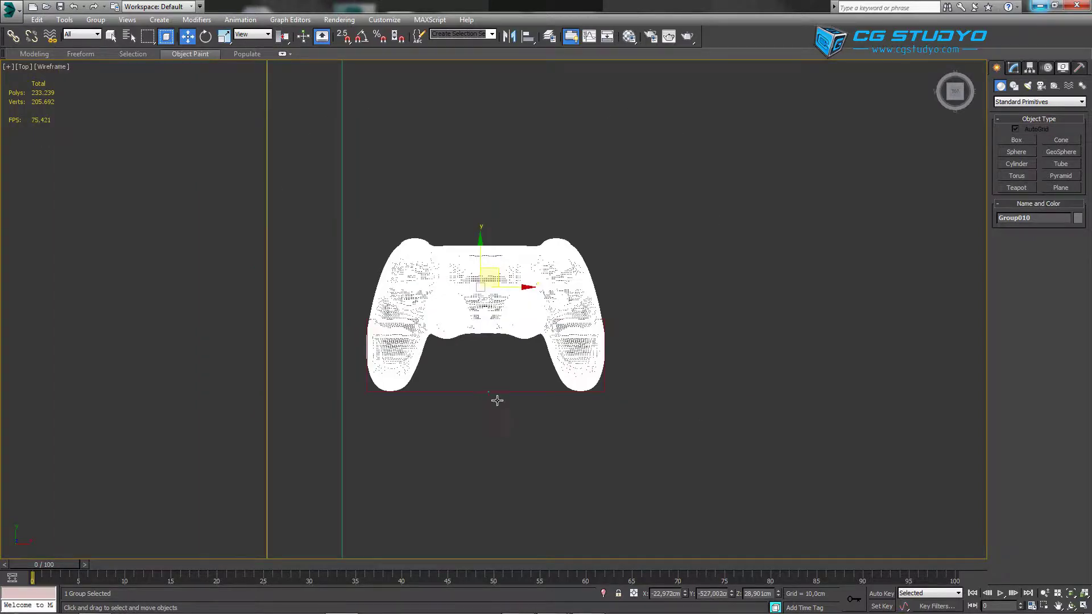
pyautogui.click(488, 391)
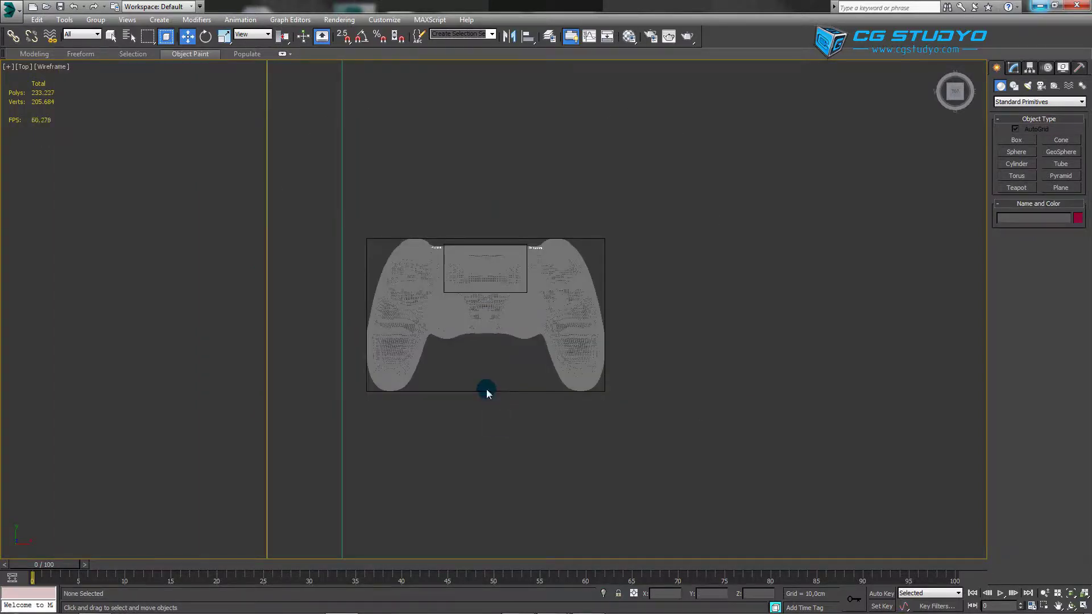
# Step: Zoom out, select the PlayStation console and move it along its Y and X axes
pyautogui.press('z')
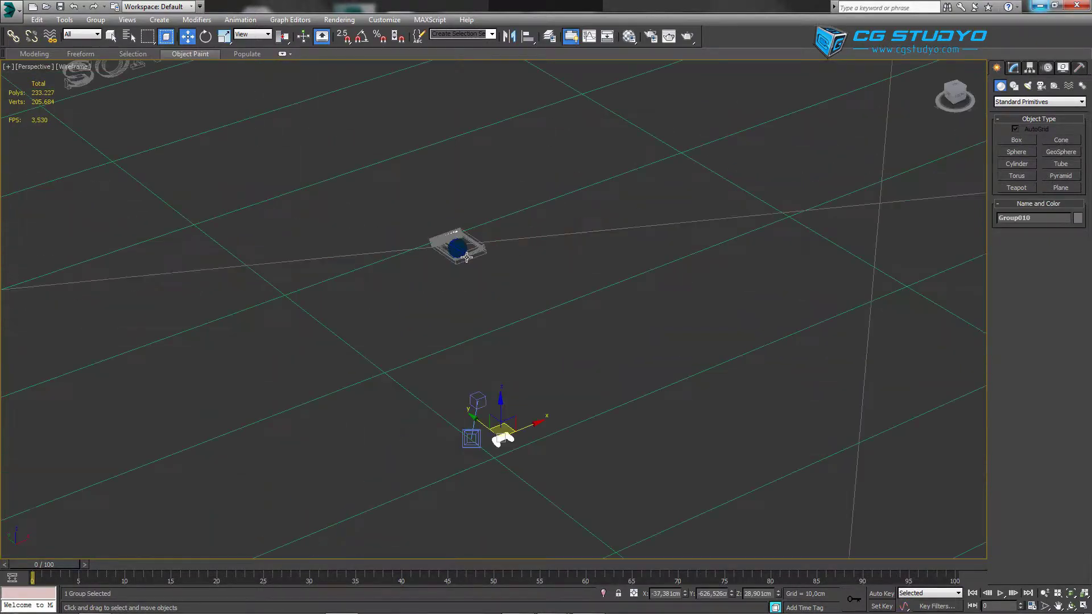
pyautogui.click(466, 263)
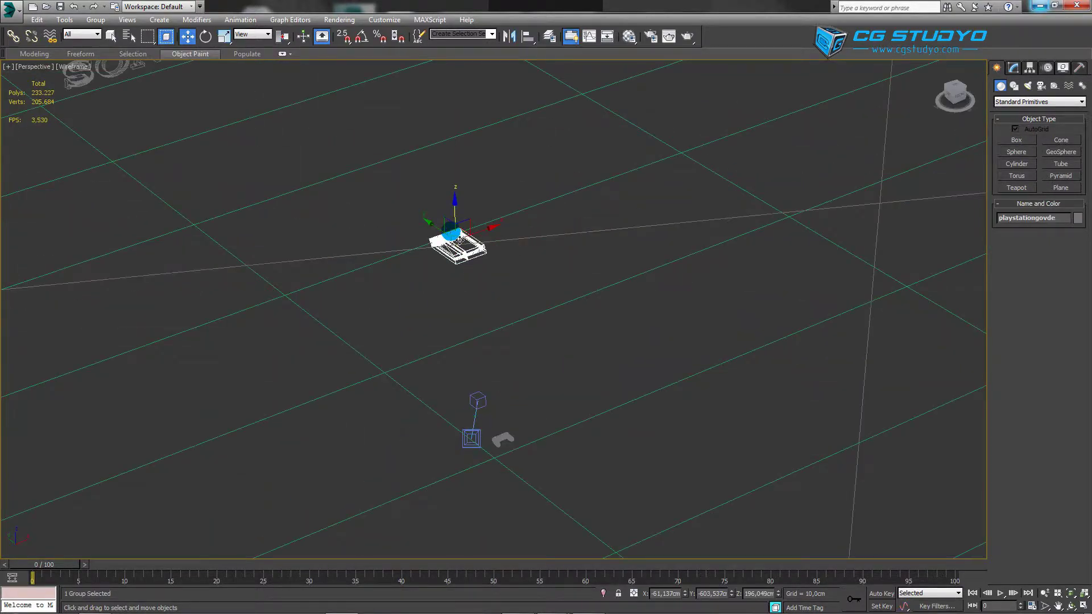
pyautogui.moveTo(453, 240); pyautogui.dragTo(603, 463)
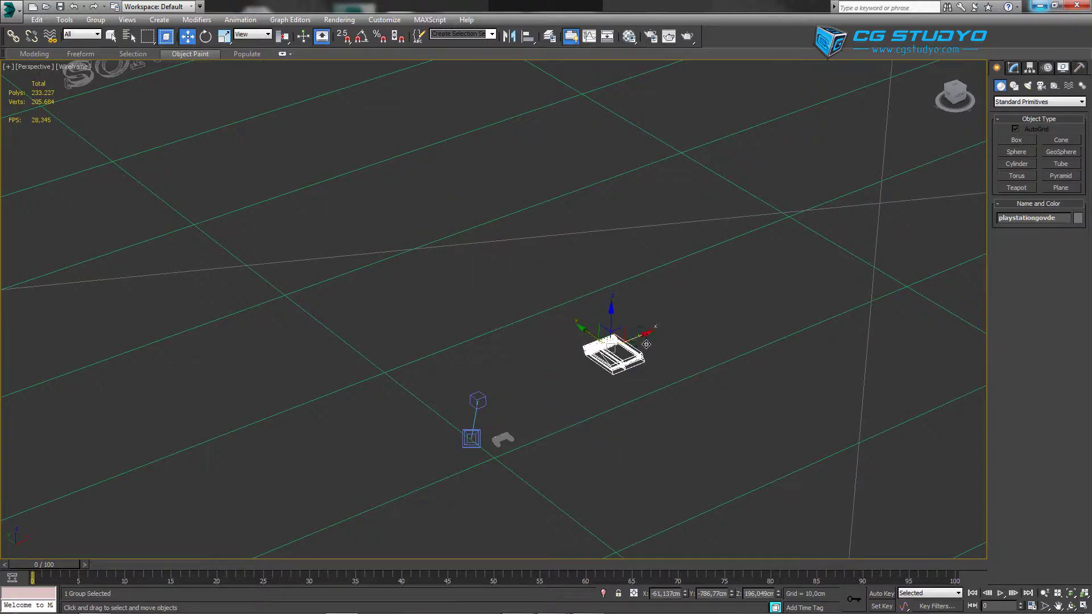
pyautogui.moveTo(635, 329); pyautogui.dragTo(520, 437)
# Step: In the left side view, set the console down onto the ground line
pyautogui.press('c')
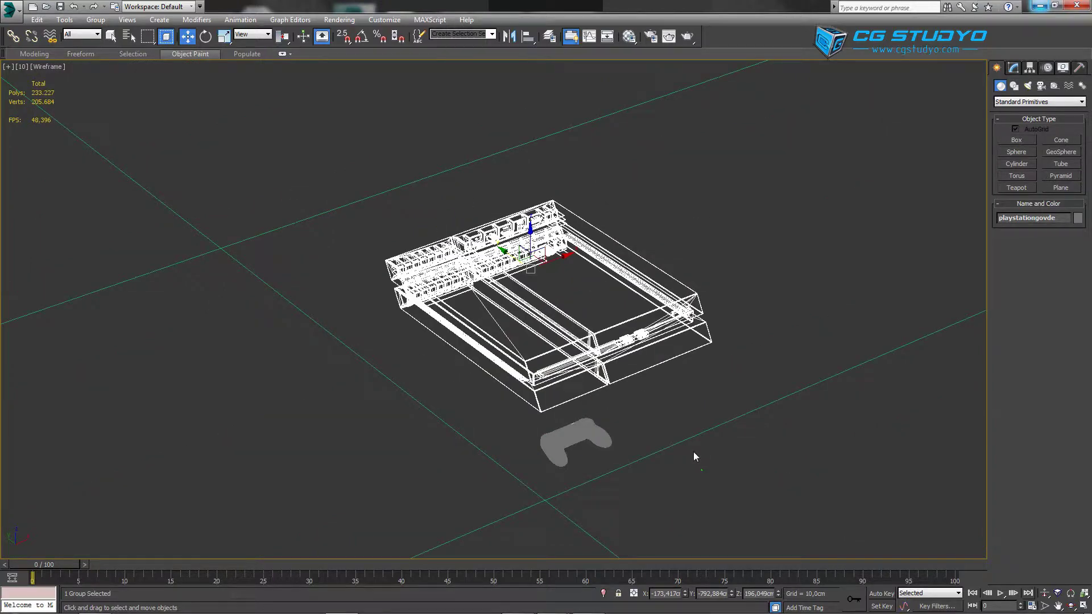
pyautogui.press('l')
pyautogui.moveTo(398, 245); pyautogui.dragTo(237, 421)
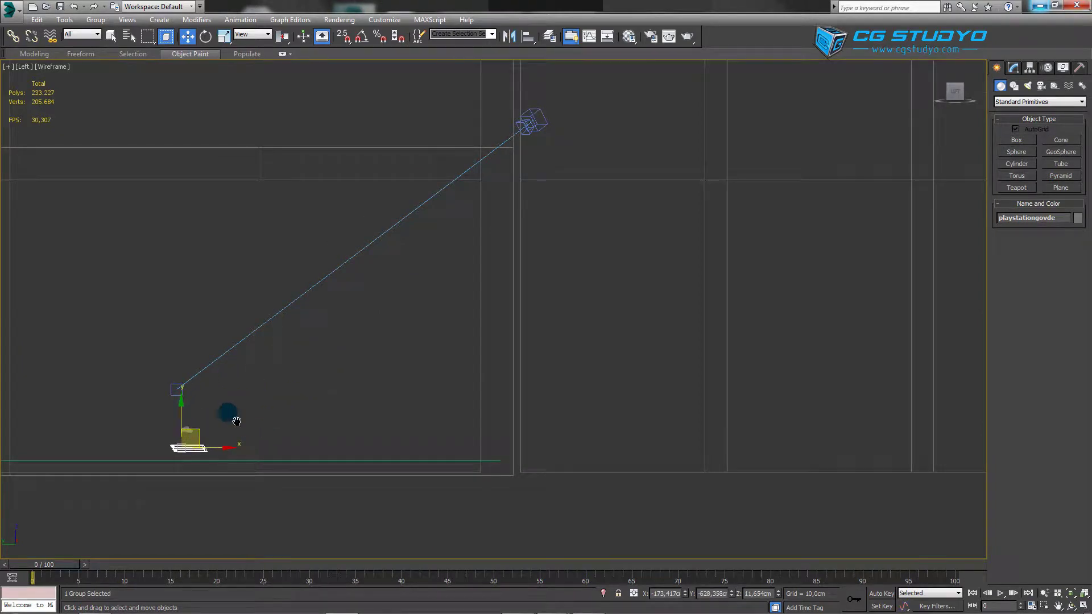
pyautogui.moveTo(236, 421); pyautogui.dragTo(563, 311, button='middle')
pyautogui.scroll(-3, 562, 308)
pyautogui.scroll(4, 562, 307)
pyautogui.scroll(-3, 562, 308)
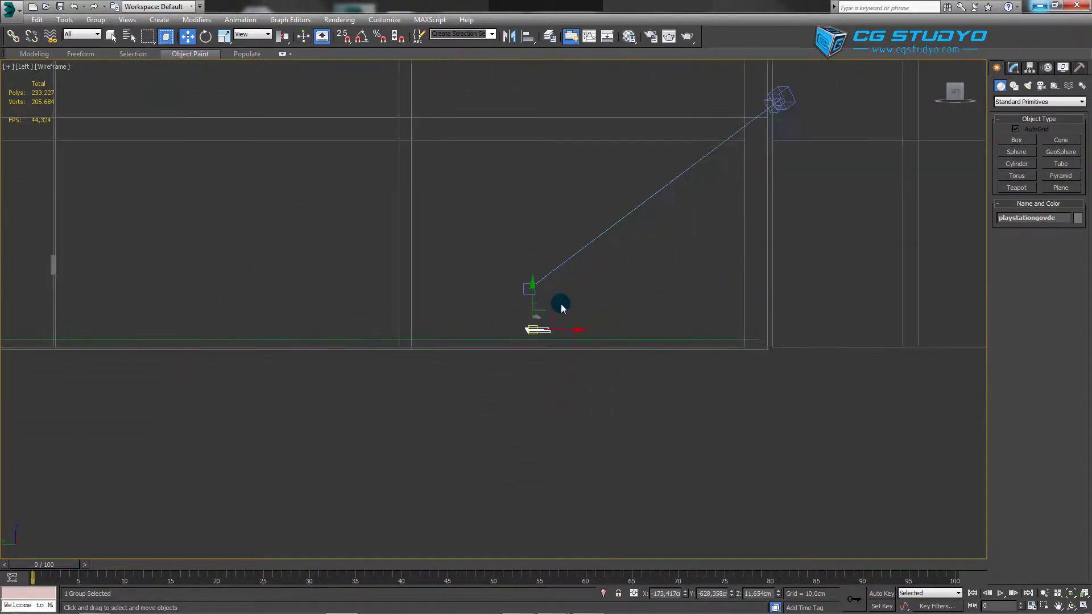
pyautogui.scroll(6, 560, 304)
pyautogui.scroll(3, 489, 359)
pyautogui.scroll(-1, 554, 243)
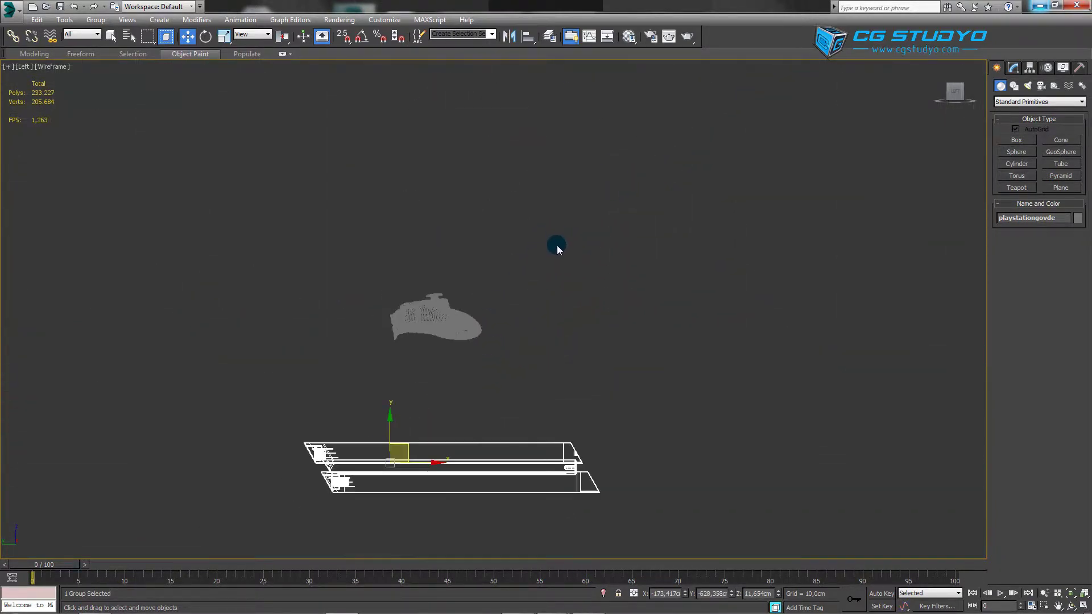
pyautogui.scroll(-3, 526, 292)
pyautogui.scroll(-3, 524, 341)
pyautogui.scroll(7, 502, 372)
pyautogui.moveTo(502, 372); pyautogui.dragTo(517, 311, button='middle')
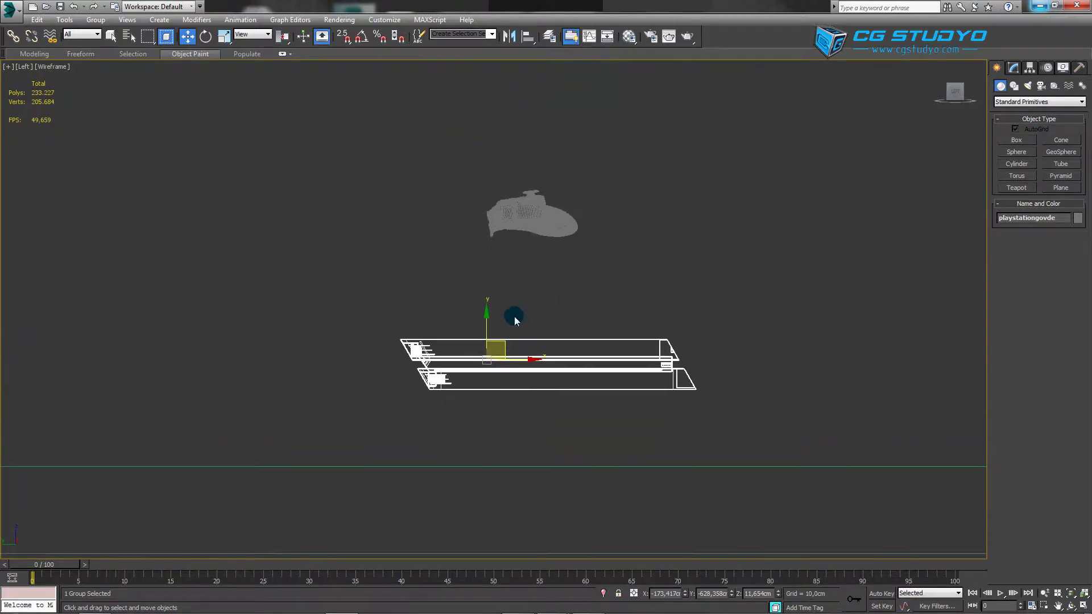
pyautogui.moveTo(509, 352); pyautogui.dragTo(411, 426)
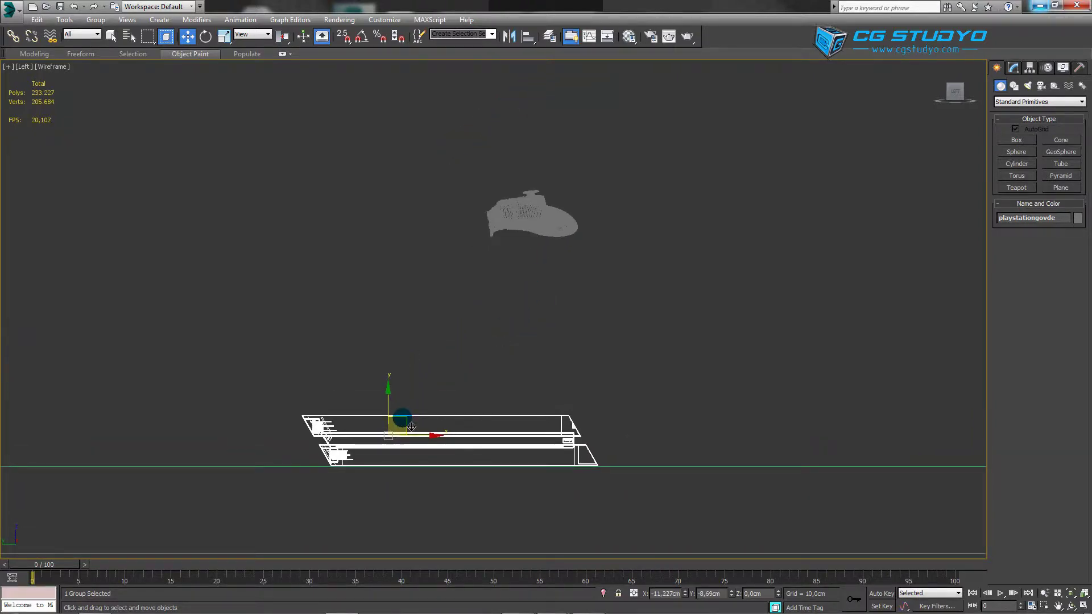
pyautogui.moveTo(411, 427)
pyautogui.mouseDown(button='middle')
pyautogui.moveTo(402, 337)
pyautogui.moveTo(591, 287)
pyautogui.mouseUp(button='middle')
pyautogui.scroll(4, 390, 373)
pyautogui.scroll(3, 383, 364)
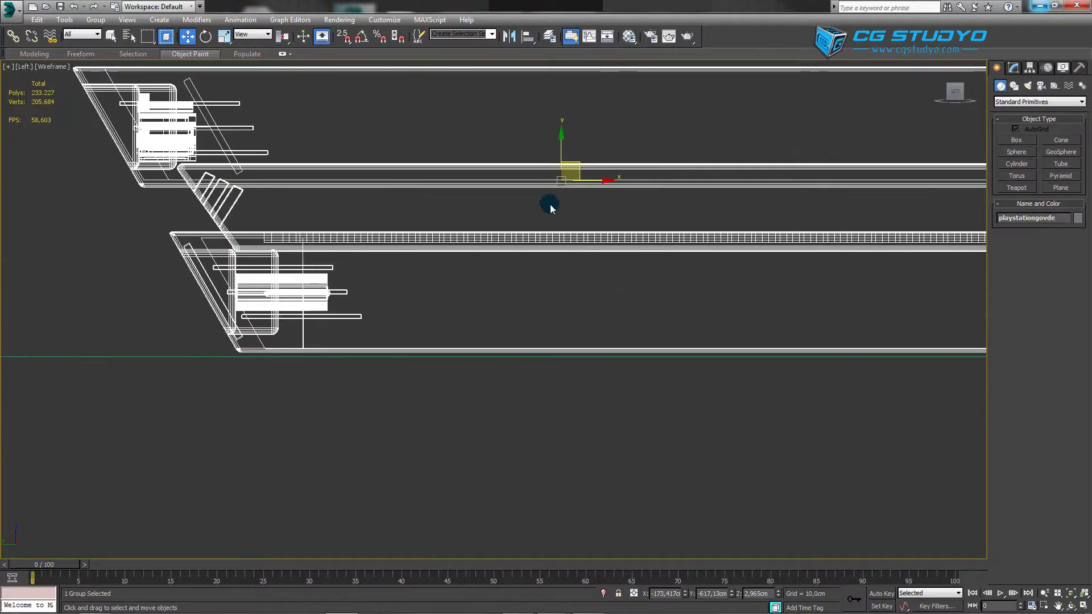
# Step: Select the controller group and lower it onto the ground
pyautogui.click(550, 208)
pyautogui.scroll(-6, 488, 350)
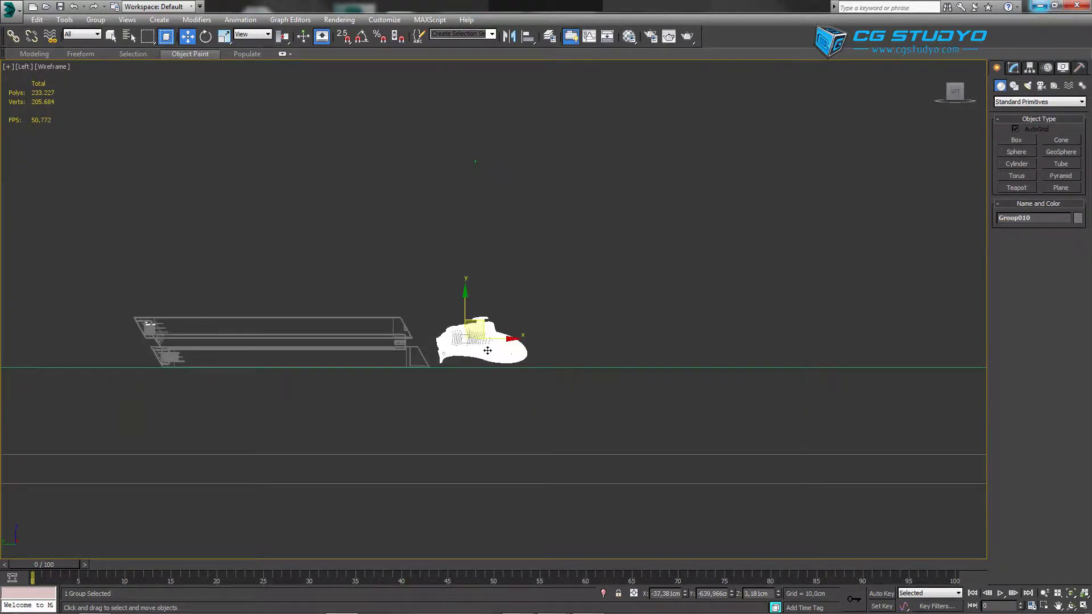
pyautogui.scroll(2, 456, 301)
pyautogui.scroll(3, 452, 295)
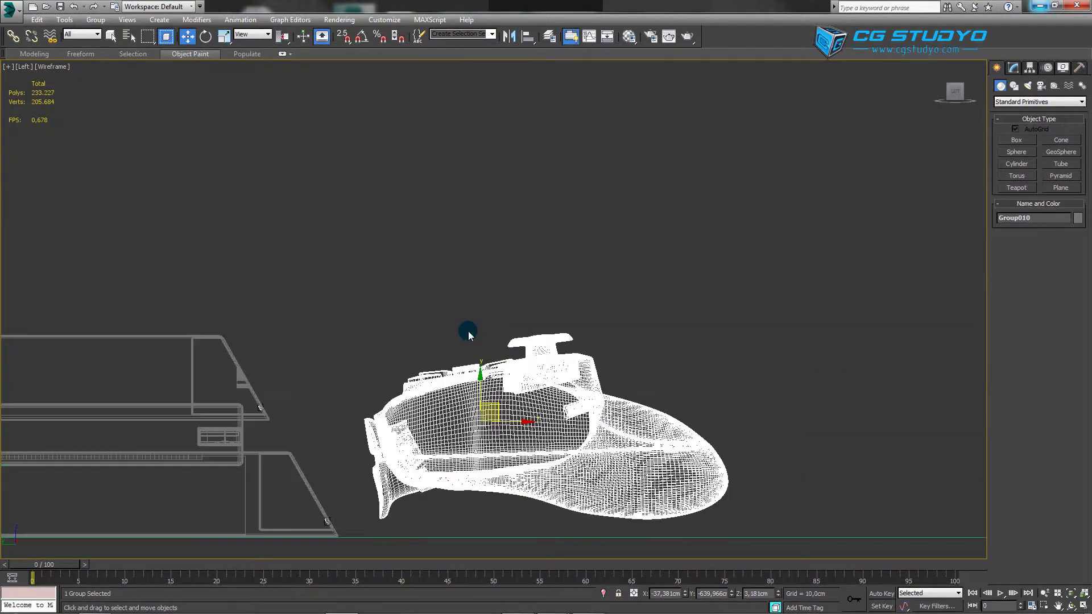
pyautogui.scroll(3, 446, 255)
pyautogui.moveTo(441, 267); pyautogui.dragTo(449, 298)
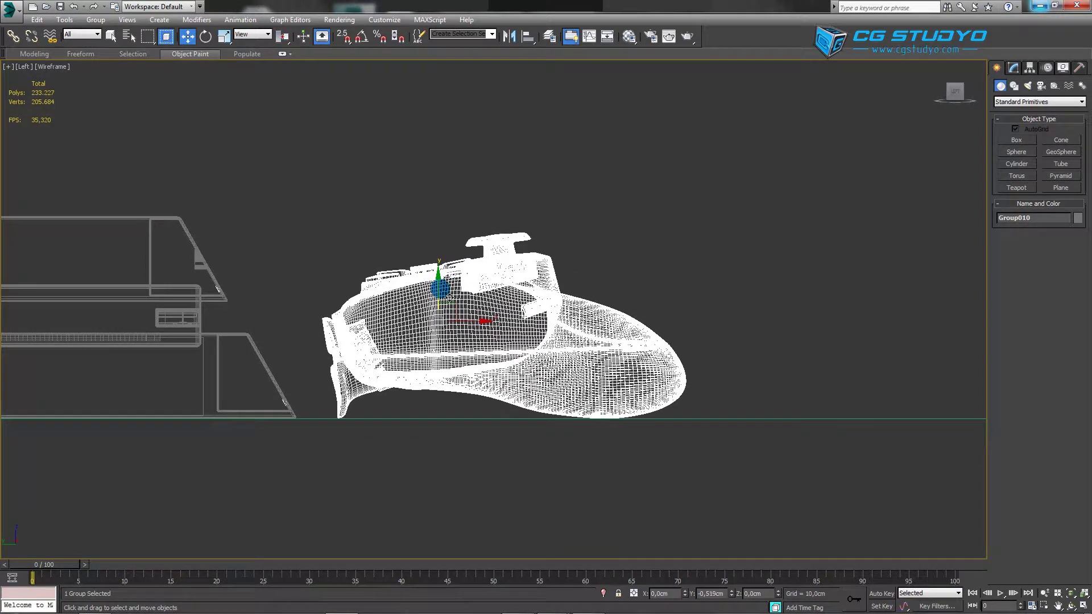
# Step: Truck, dolly and pan the camera view to frame both console and controller
pyautogui.press('c')
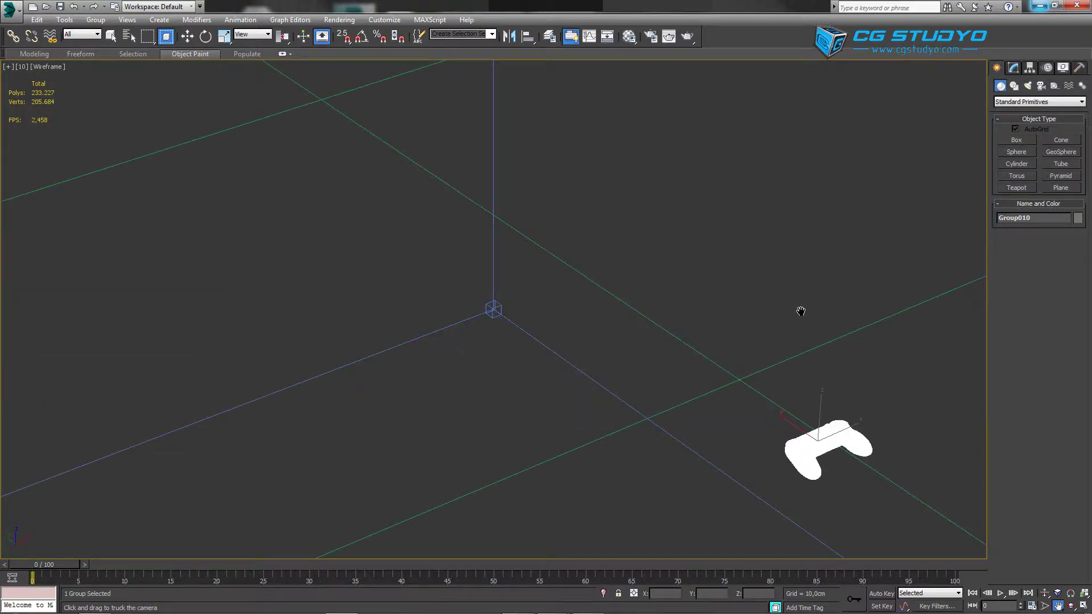
pyautogui.moveTo(801, 311); pyautogui.dragTo(245, 507)
pyautogui.rightClick(244, 507)
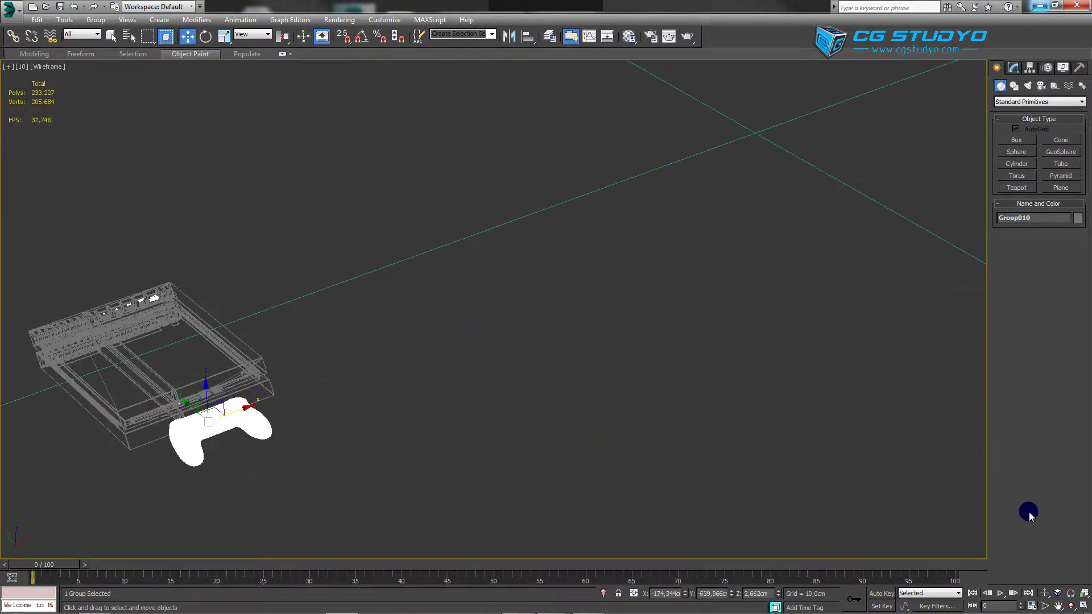
pyautogui.click(1057, 606)
pyautogui.moveTo(465, 449)
pyautogui.mouseDown()
pyautogui.moveTo(677, 335)
pyautogui.moveTo(613, 335)
pyautogui.moveTo(524, 305)
pyautogui.mouseUp()
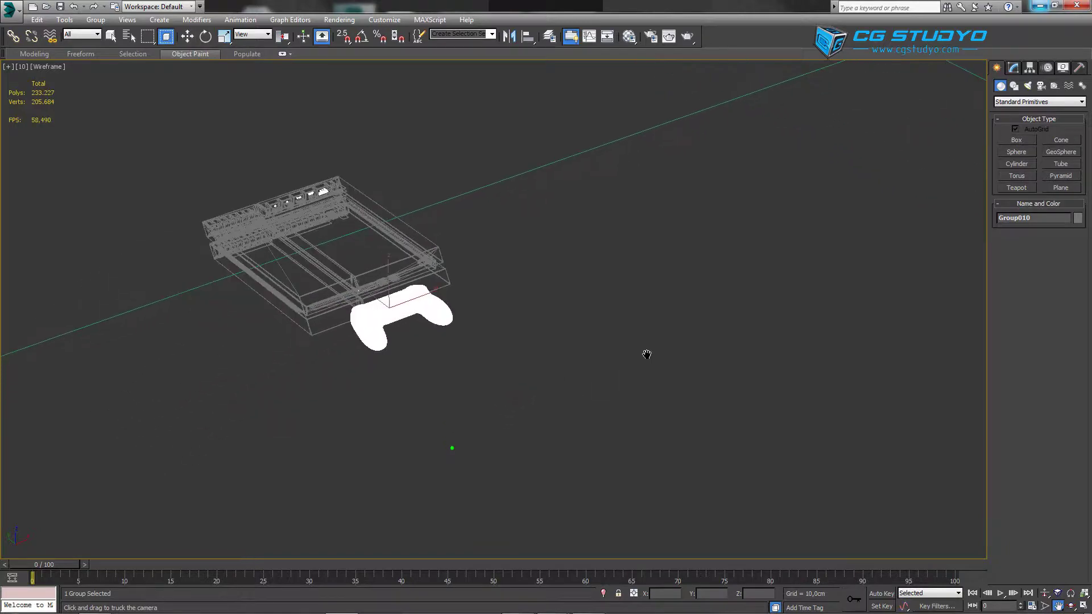
pyautogui.click(1044, 593)
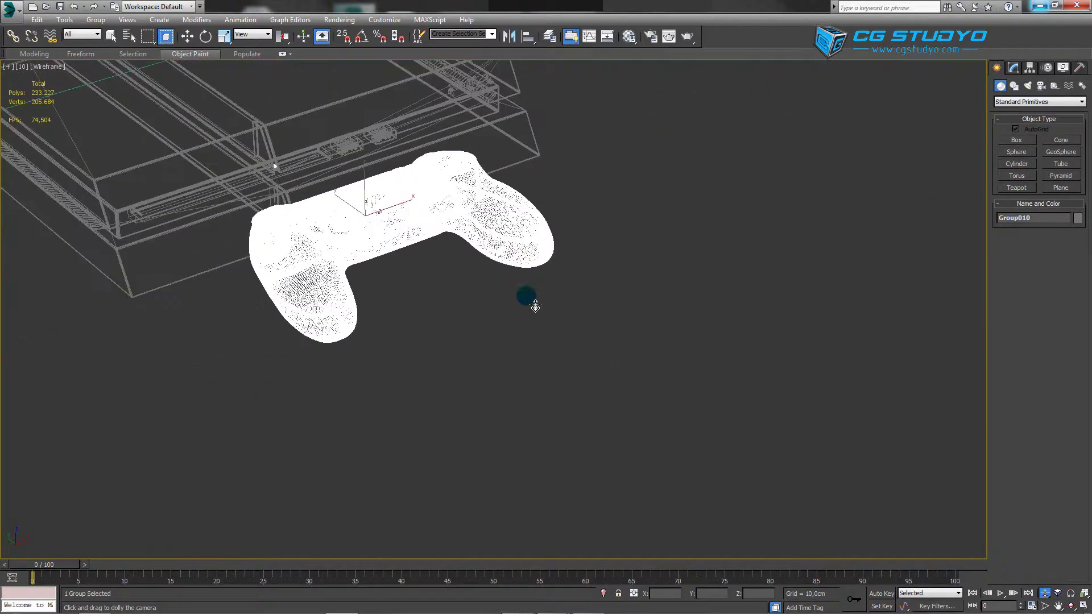
pyautogui.click(1057, 605)
pyautogui.moveTo(536, 206); pyautogui.dragTo(635, 340)
# Step: Move the controller right beside the console's front and compare with the PS4 reference photo
pyautogui.press('w')
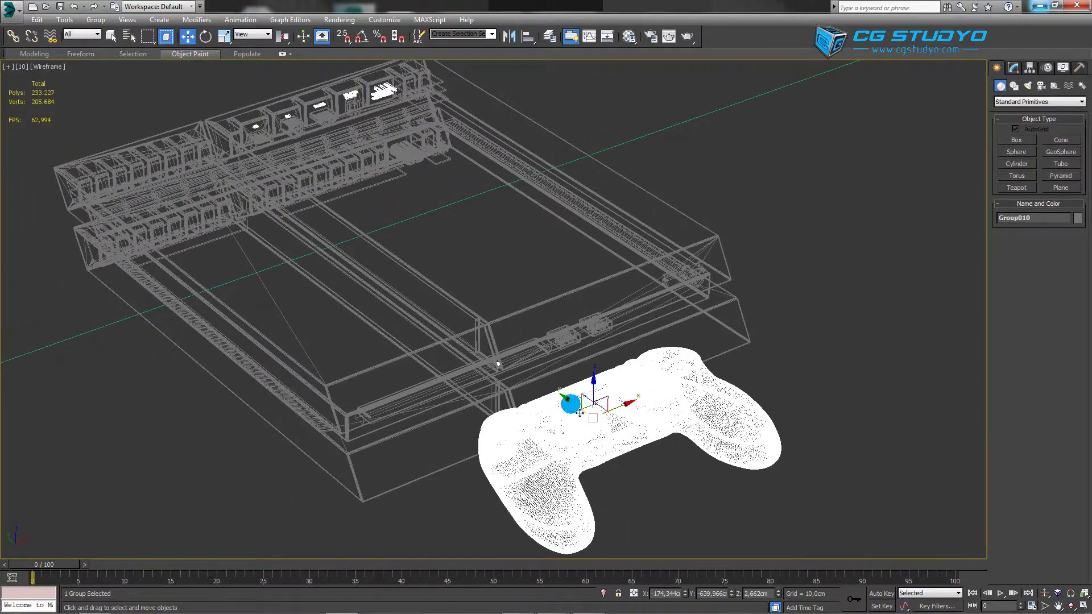
pyautogui.moveTo(597, 407)
pyautogui.mouseDown()
pyautogui.moveTo(853, 381)
pyautogui.moveTo(770, 396)
pyautogui.mouseUp()
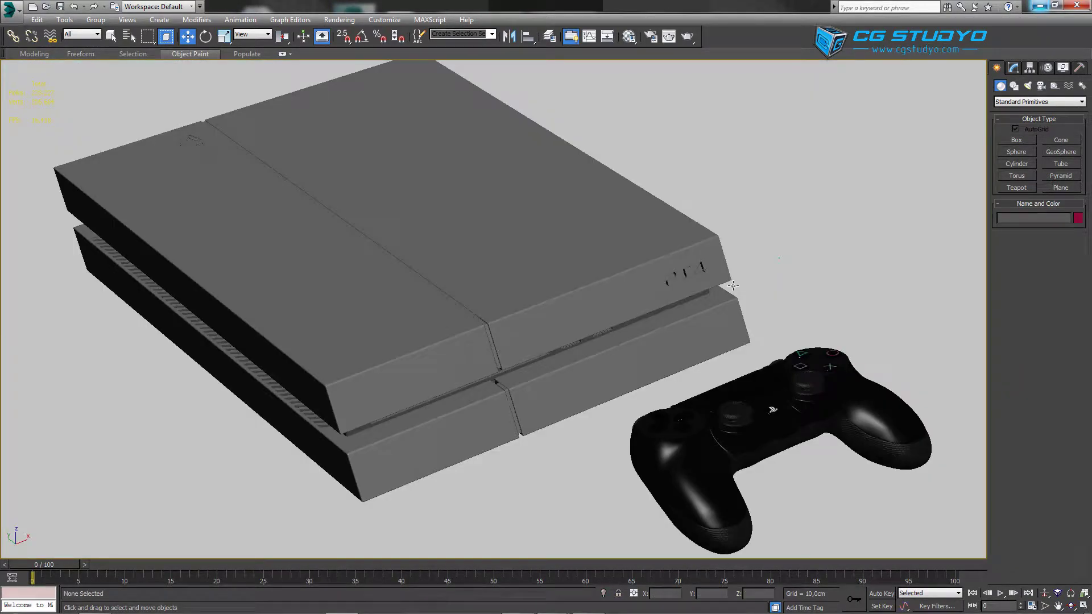
pyautogui.scroll(5, 739, 358)
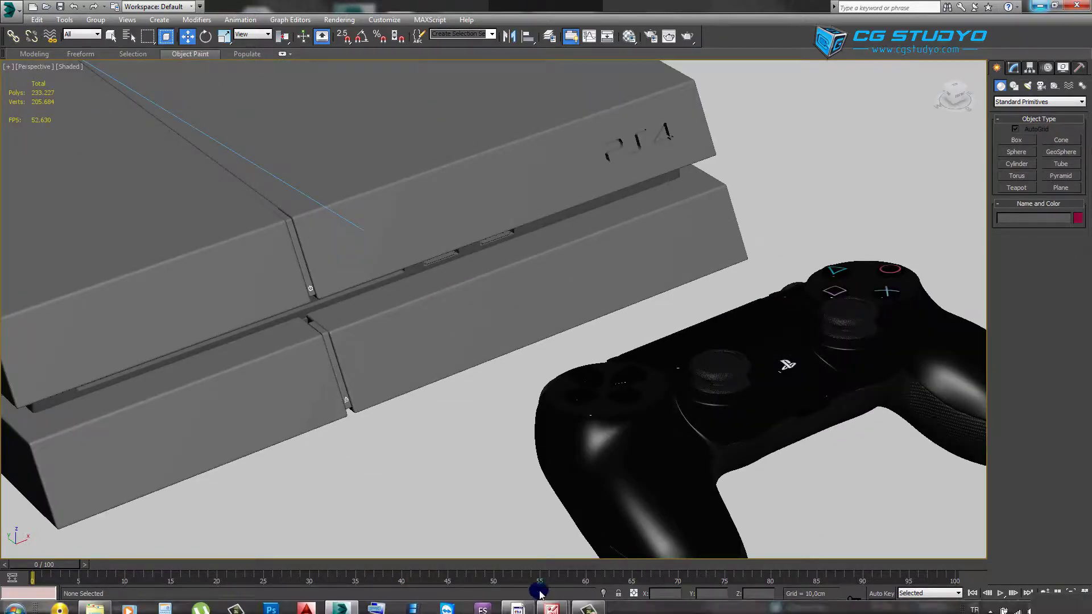
pyautogui.moveTo(551, 609)
pyautogui.click(574, 540)
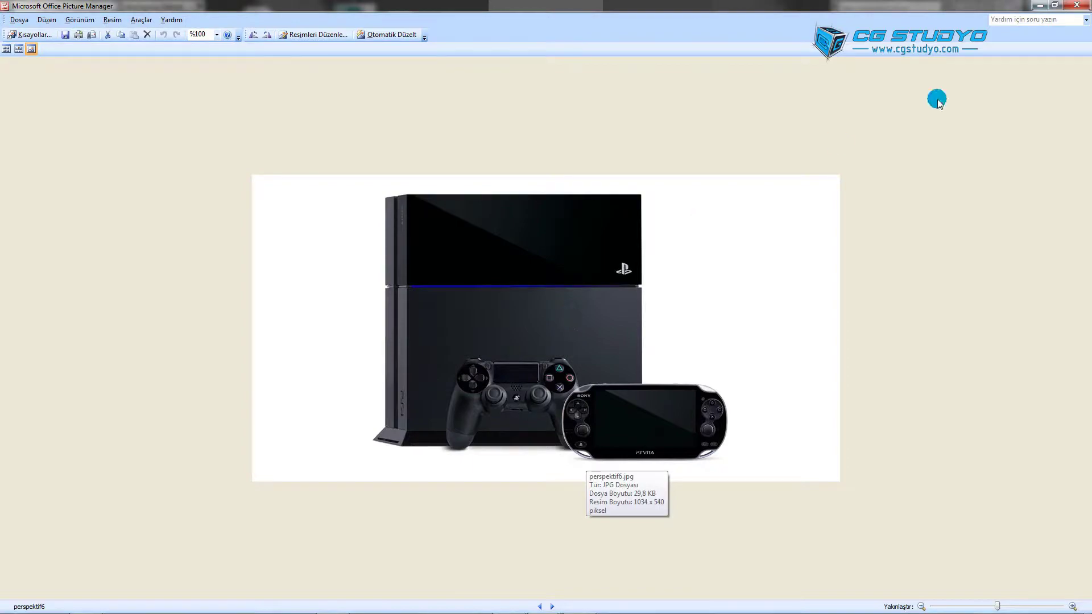
pyautogui.click(1036, 5)
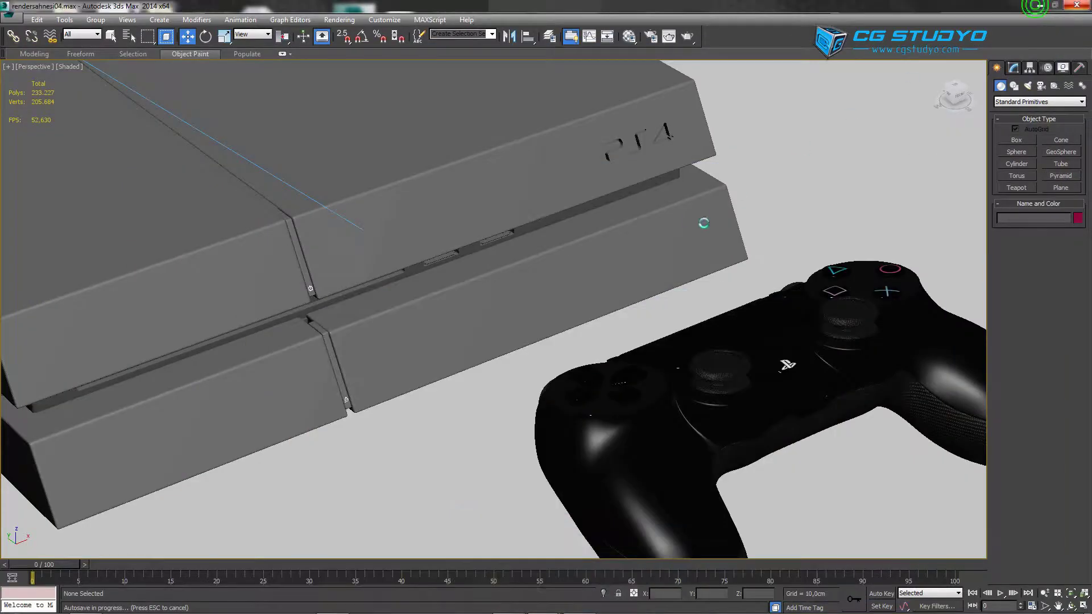
# Step: Copy the govde body material into a free slot and rename it konsol
pyautogui.press('m')
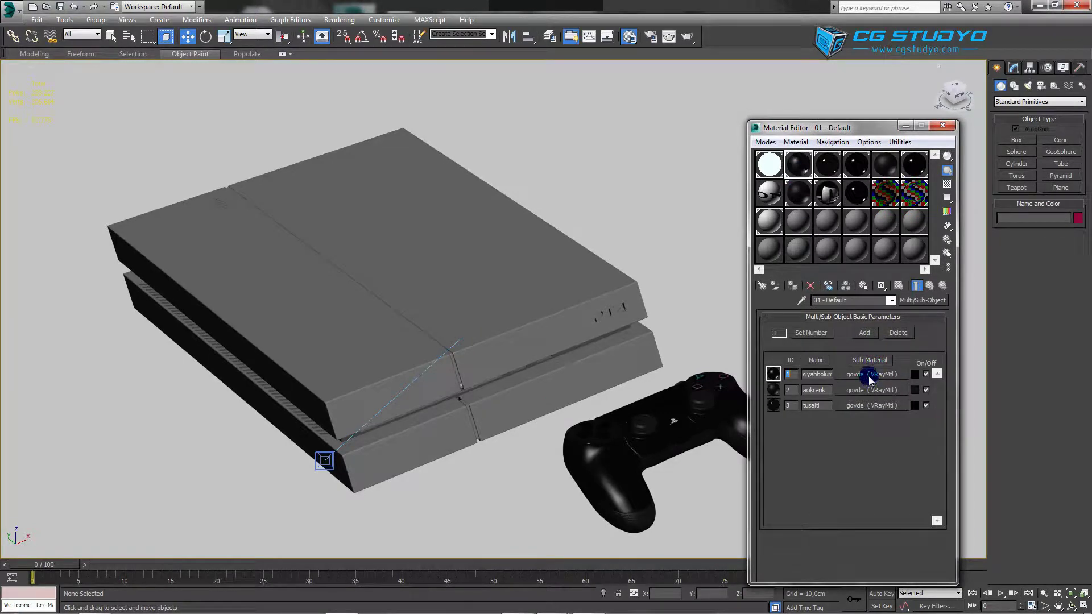
pyautogui.moveTo(869, 375); pyautogui.dragTo(798, 224)
pyautogui.press('Return')
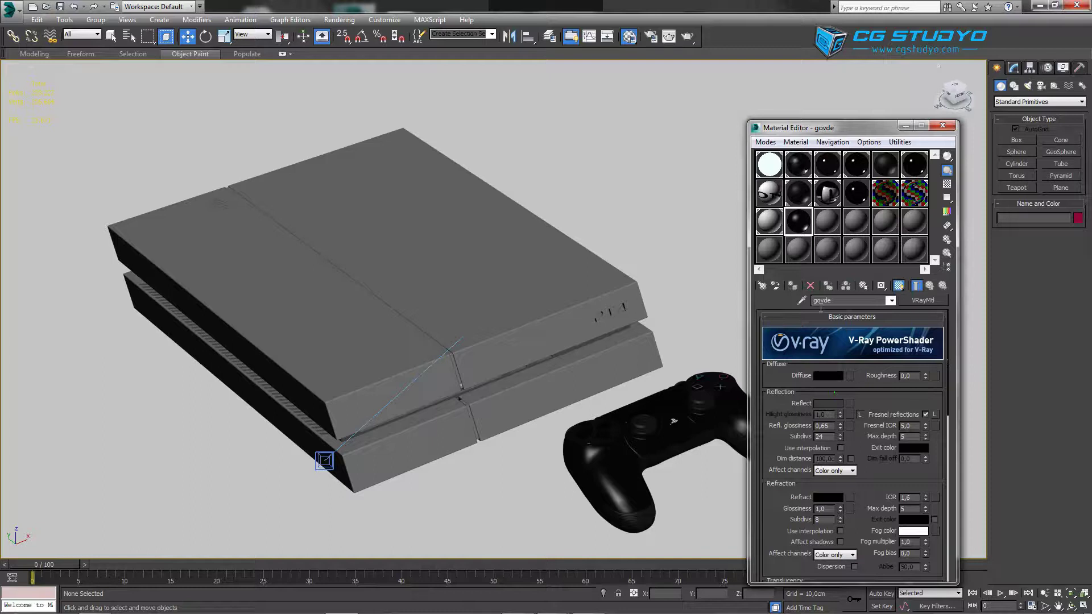
pyautogui.click(819, 302)
pyautogui.write('konsol')
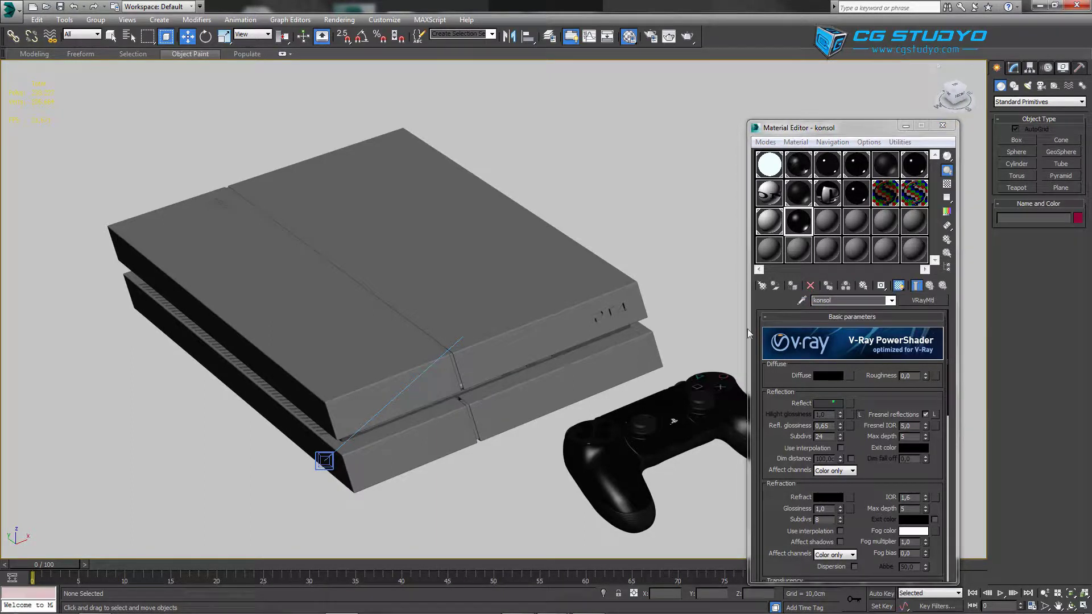
# Step: Set the konsol reflection colour value to 40 with 0.55 glossiness
pyautogui.click(829, 402)
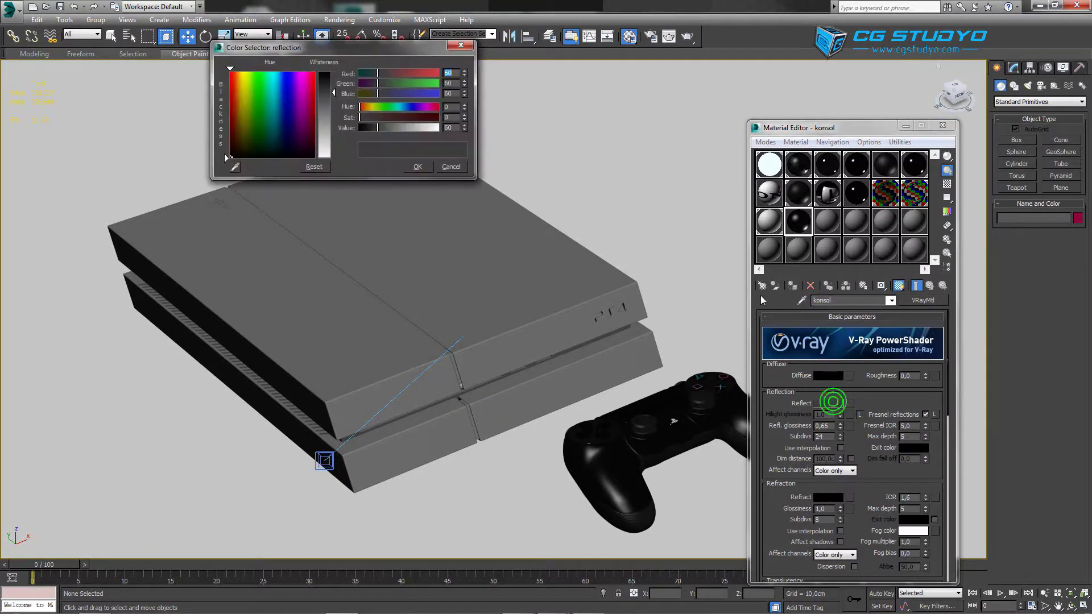
pyautogui.doubleClick(803, 218)
pyautogui.click(561, 506)
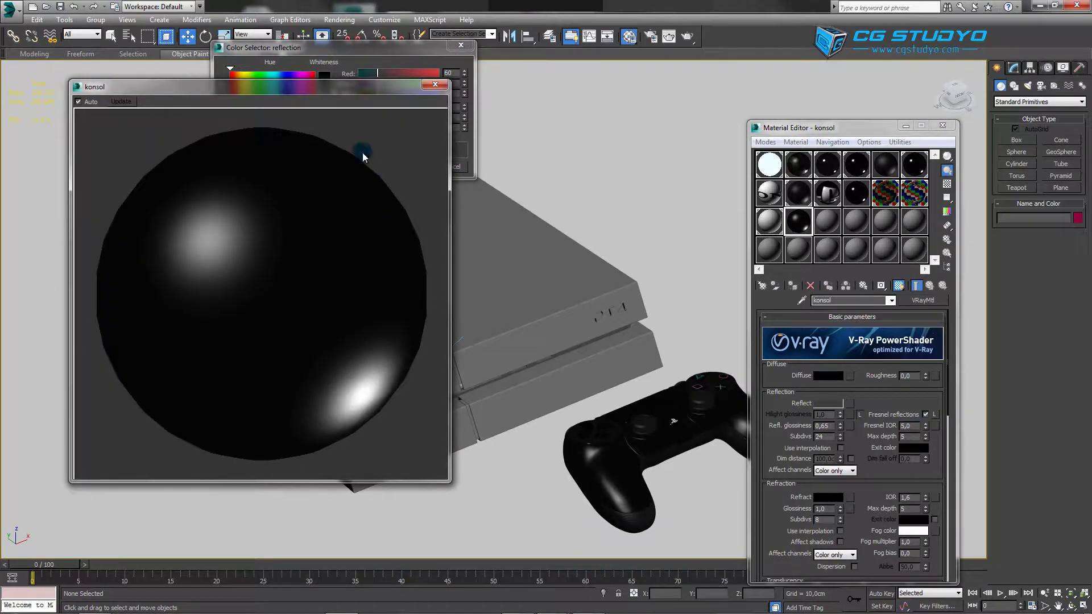
pyautogui.moveTo(363, 152); pyautogui.dragTo(398, 239)
pyautogui.click(452, 123)
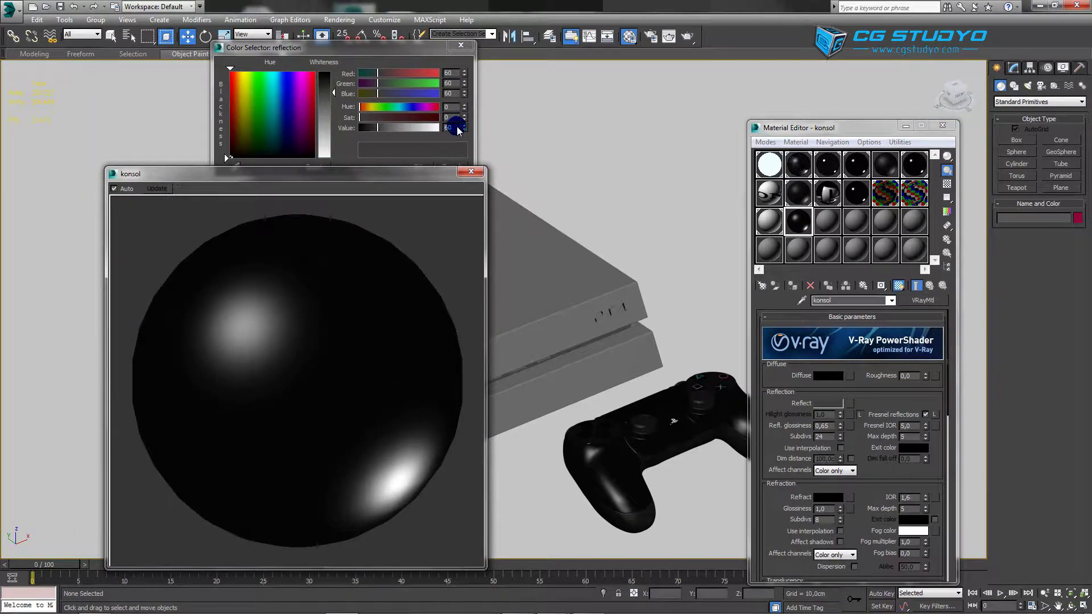
pyautogui.write('40')
pyautogui.press('Return')
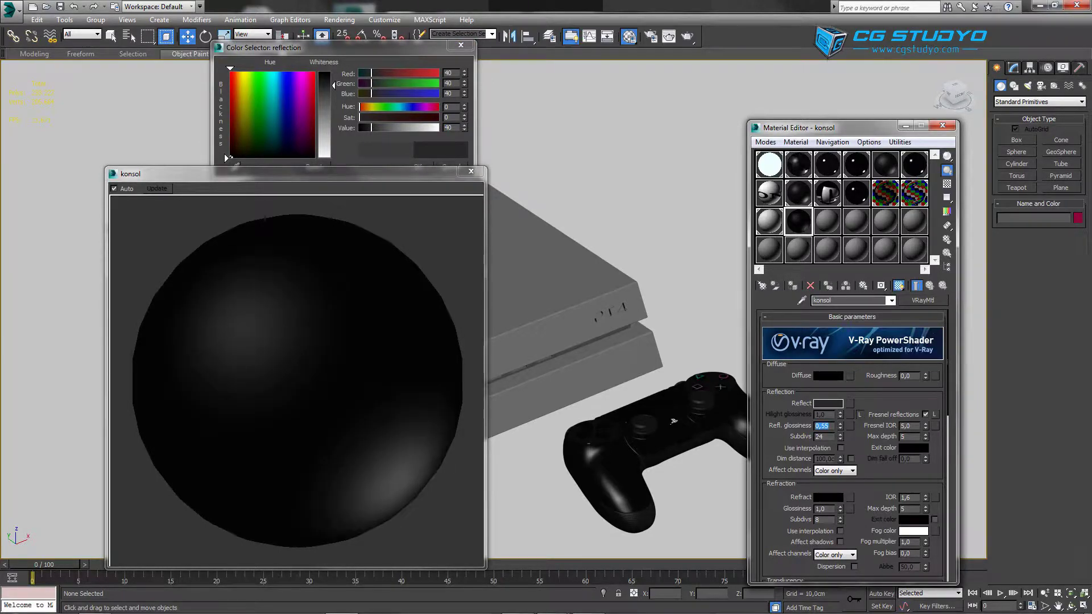
pyautogui.click(470, 171)
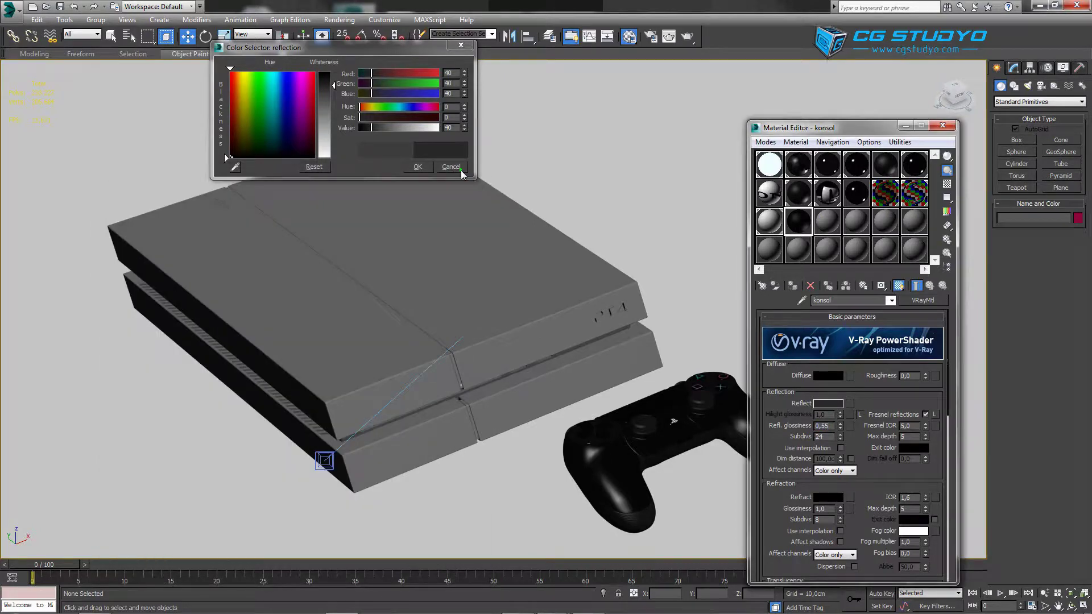
pyautogui.click(461, 45)
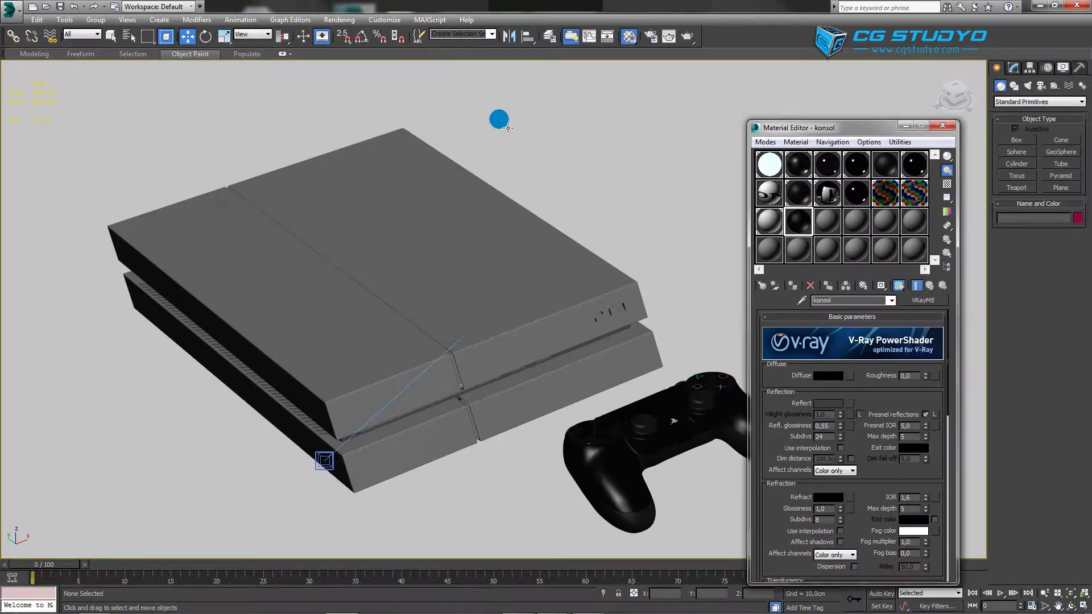
pyautogui.press('m')
pyautogui.click(493, 258)
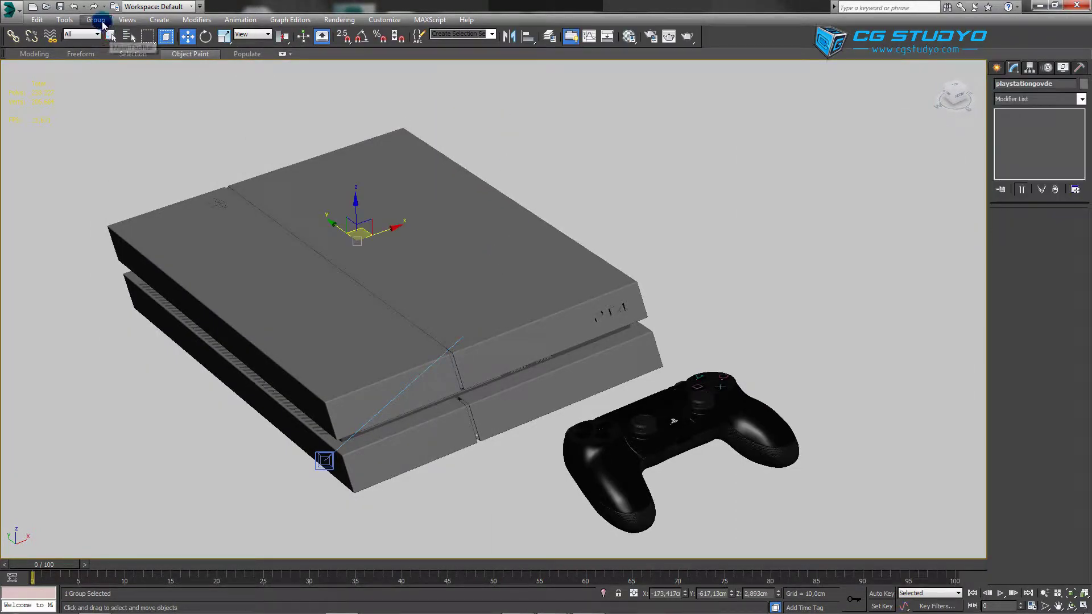
# Step: Ungroup the console and select Box003's top, front and lower base shell elements
pyautogui.click(95, 20)
pyautogui.click(108, 46)
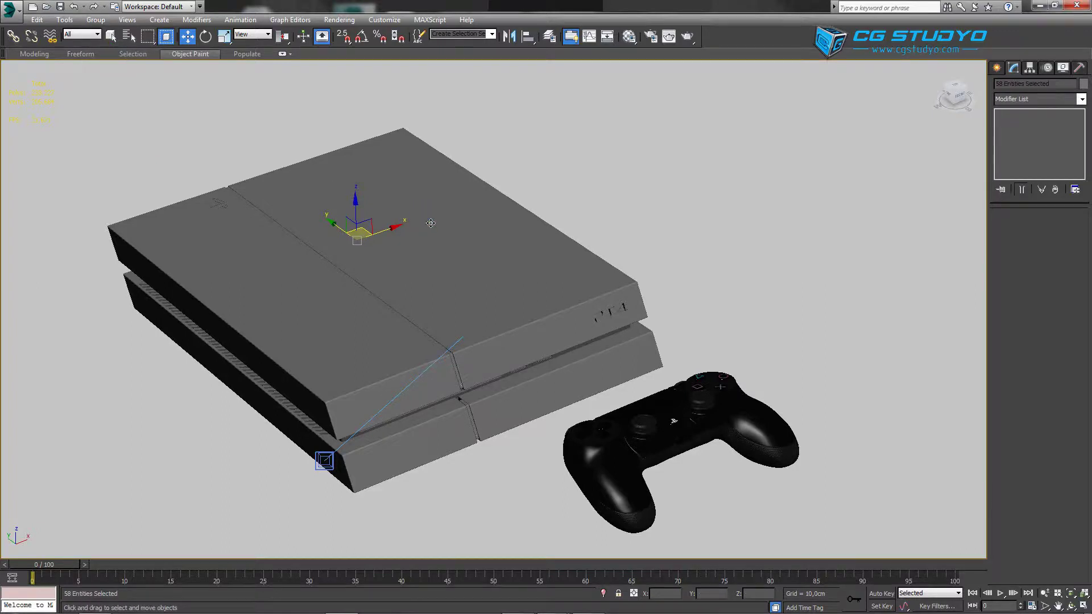
pyautogui.click(430, 222)
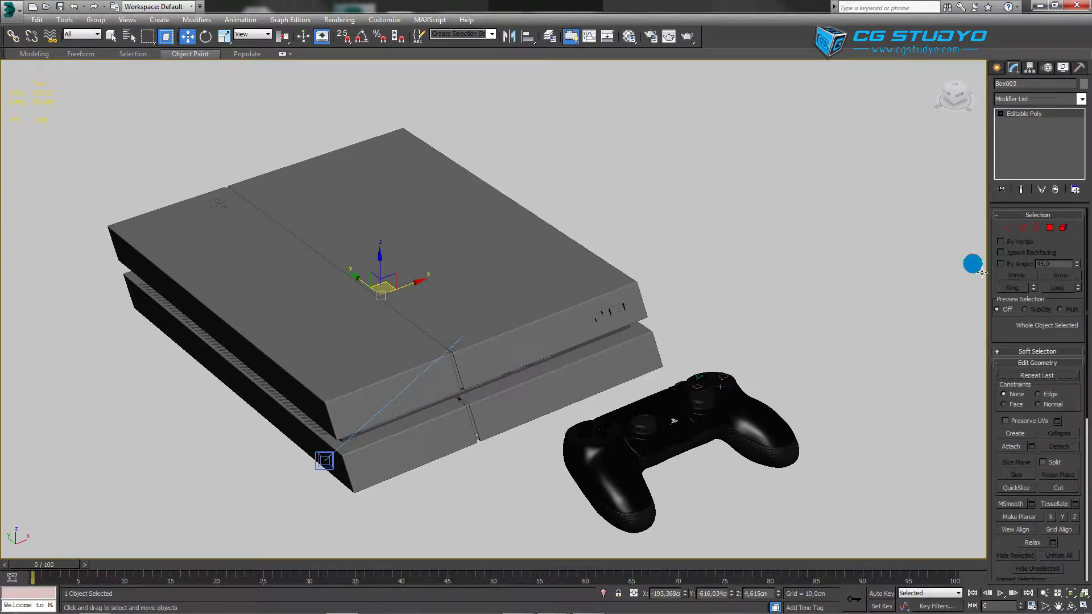
pyautogui.click(1058, 226)
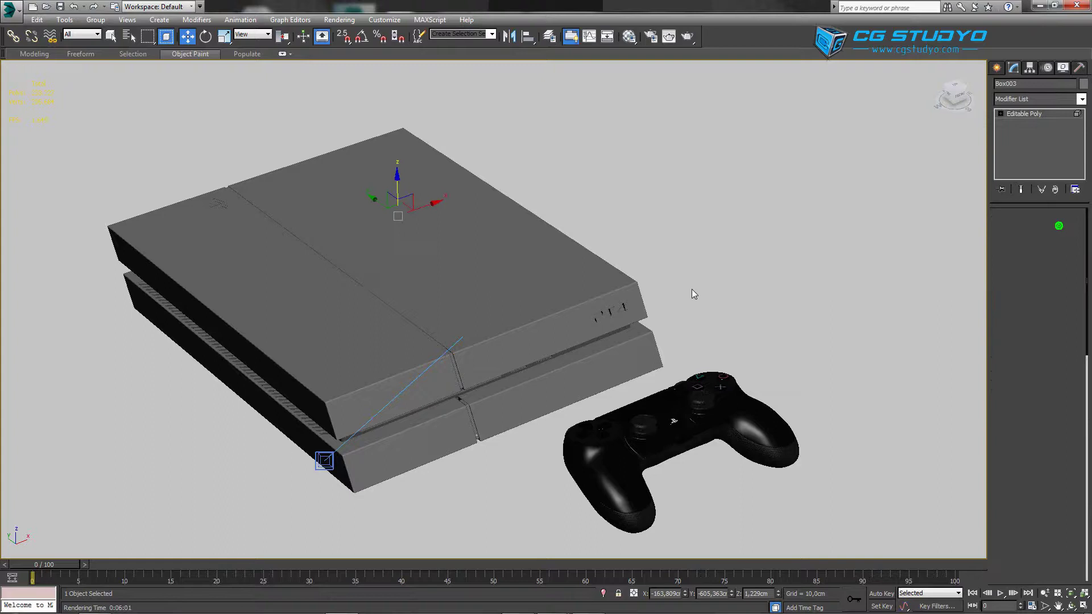
pyautogui.click(570, 294)
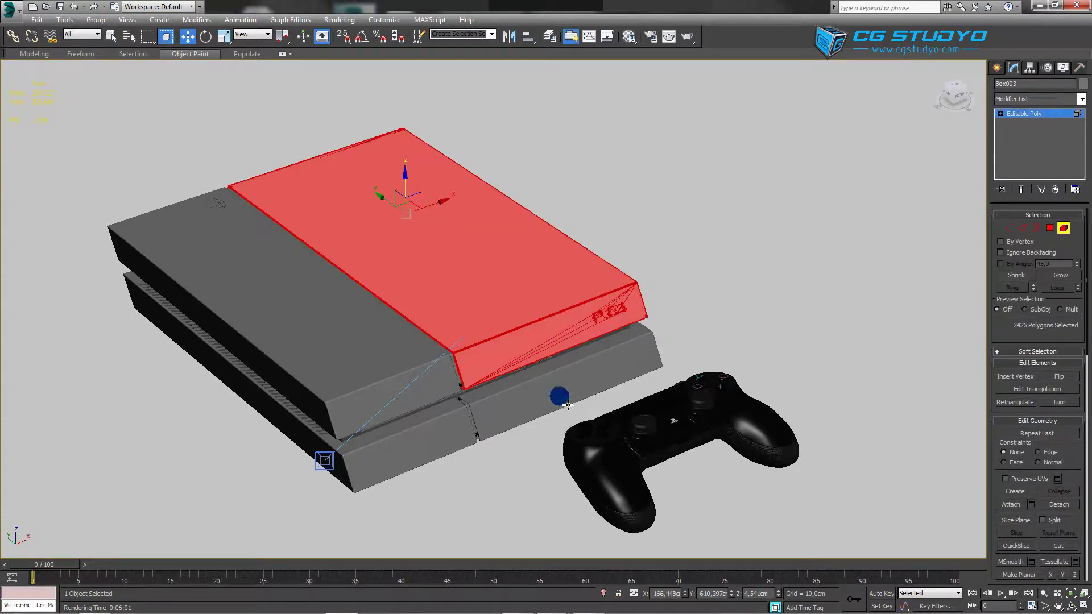
pyautogui.keyDown('ctrl'); pyautogui.click(568, 405); pyautogui.keyUp('ctrl')
pyautogui.keyDown('ctrl'); pyautogui.click(446, 442); pyautogui.keyUp('ctrl')
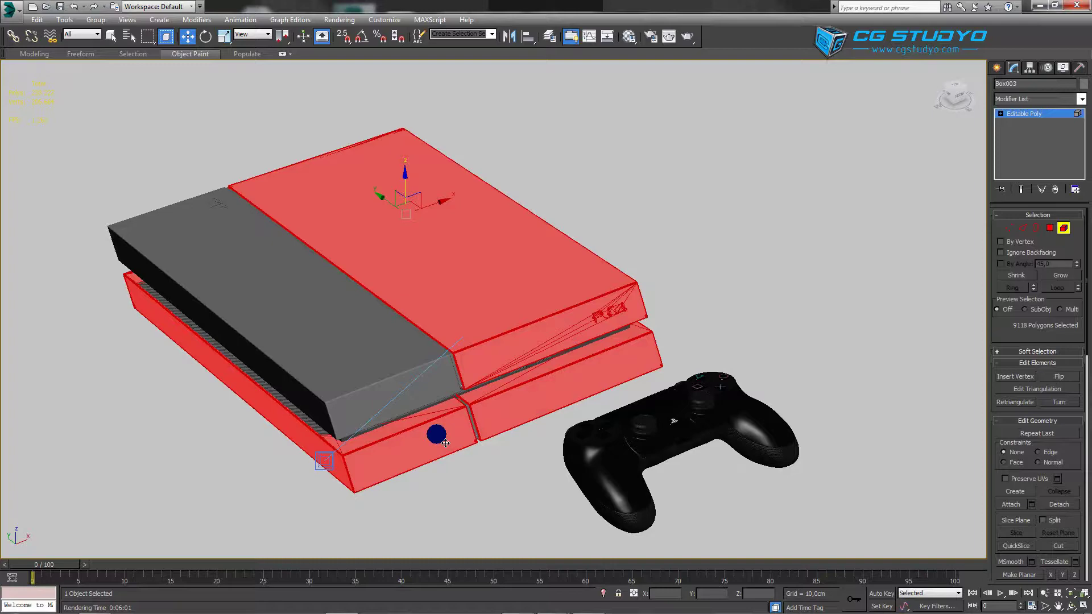
# Step: Assign the konsol material to the selected shell elements
pyautogui.press('m')
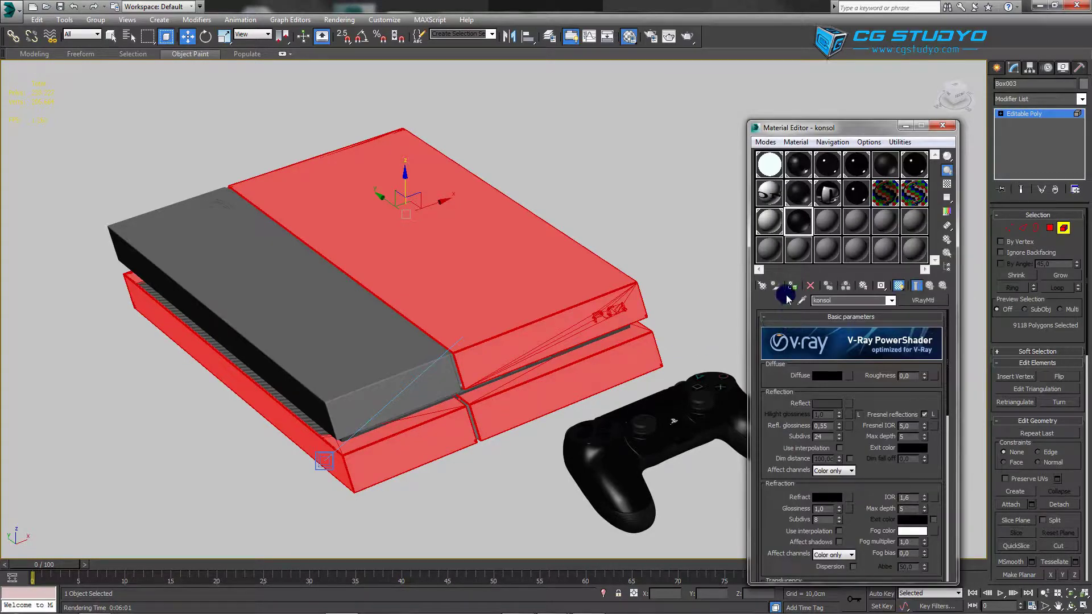
pyautogui.click(790, 286)
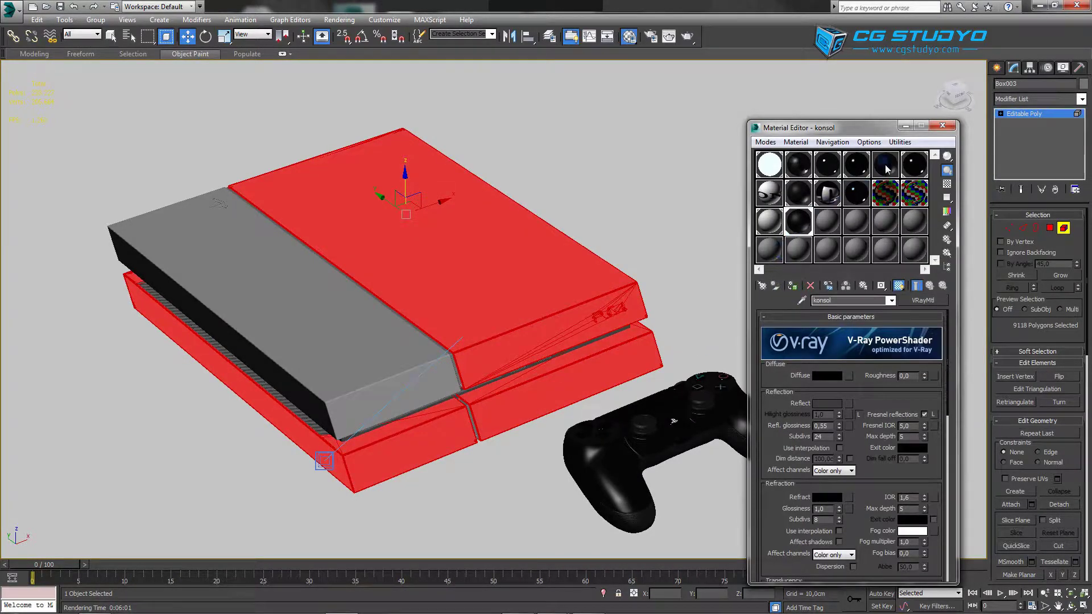
pyautogui.click(942, 126)
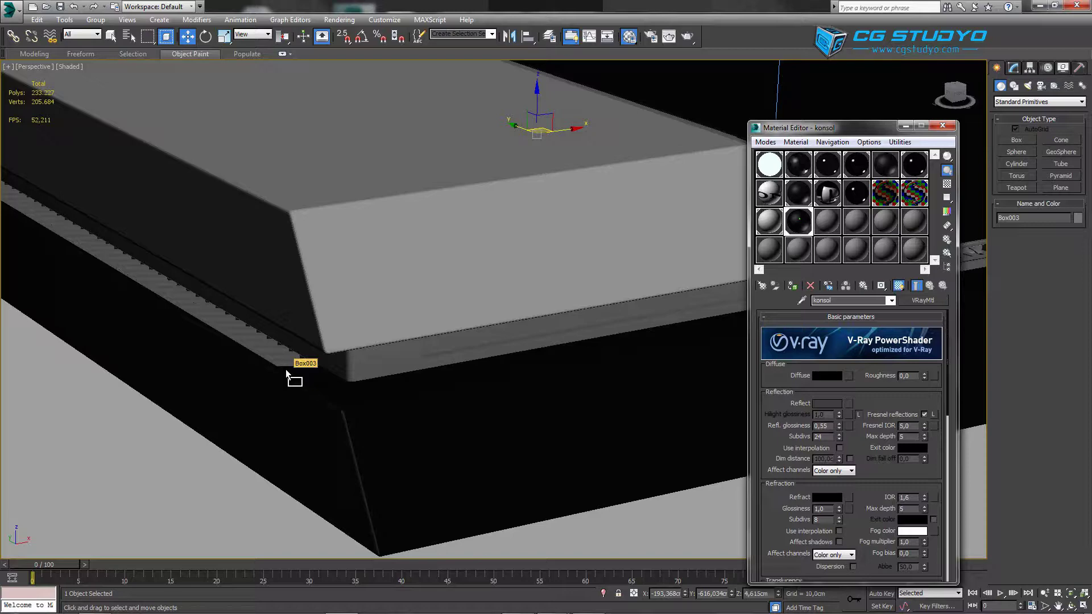
# Step: Orbit around the console and drag konsol onto more parts, including the trim
pyautogui.moveTo(285, 363); pyautogui.dragTo(285, 363)
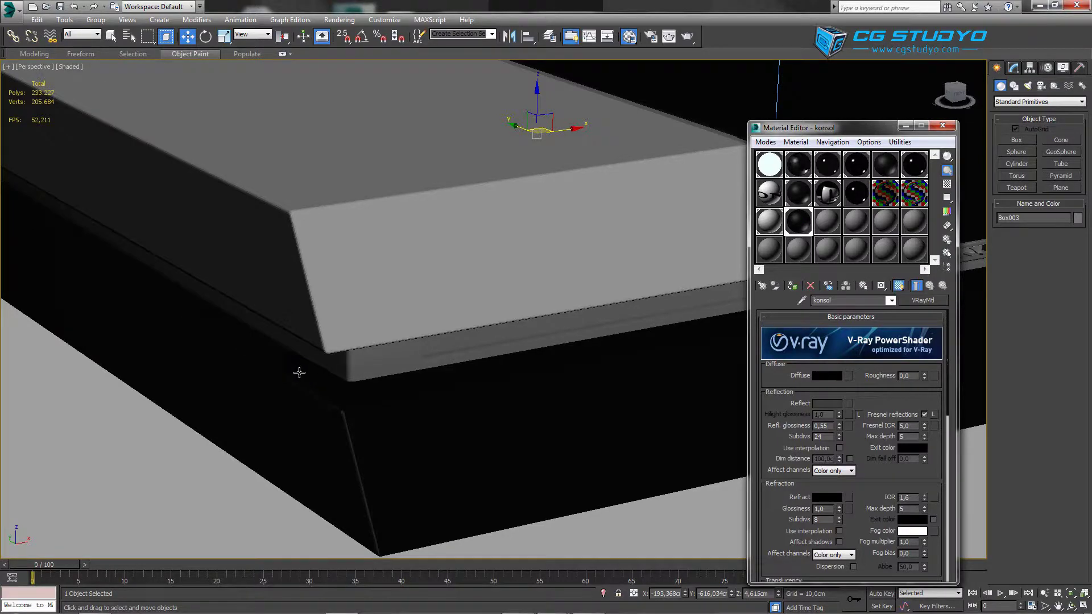
pyautogui.scroll(-3, 300, 370)
pyautogui.scroll(-5, 302, 387)
pyautogui.keyDown('alt'); pyautogui.moveTo(301, 386); pyautogui.dragTo(398, 398, button='middle'); pyautogui.keyUp('alt')
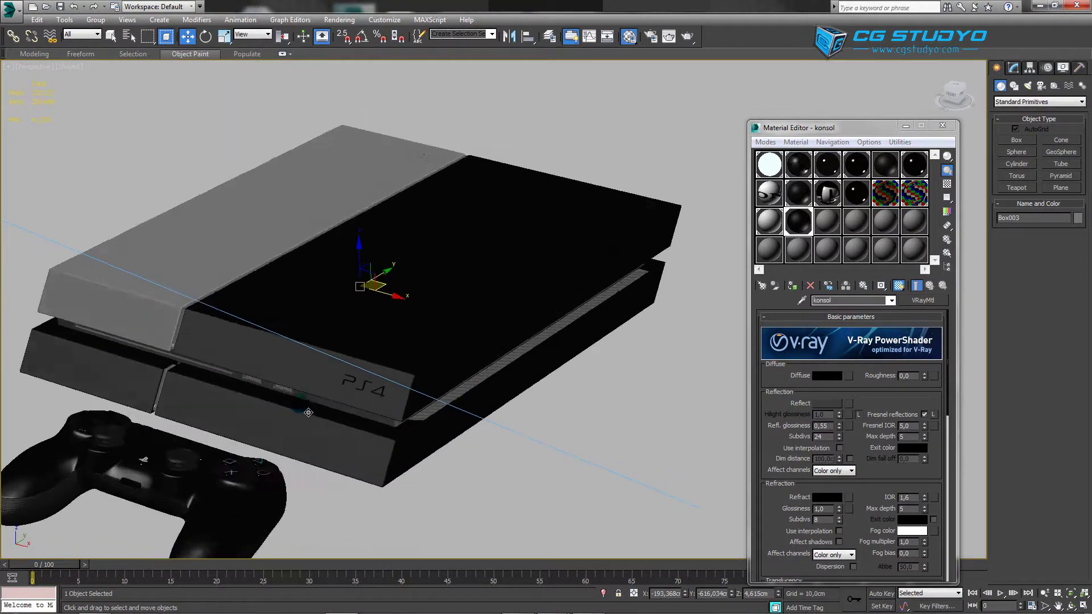
pyautogui.scroll(2, 420, 407)
pyautogui.scroll(5, 427, 409)
pyautogui.moveTo(779, 263); pyautogui.dragTo(544, 349)
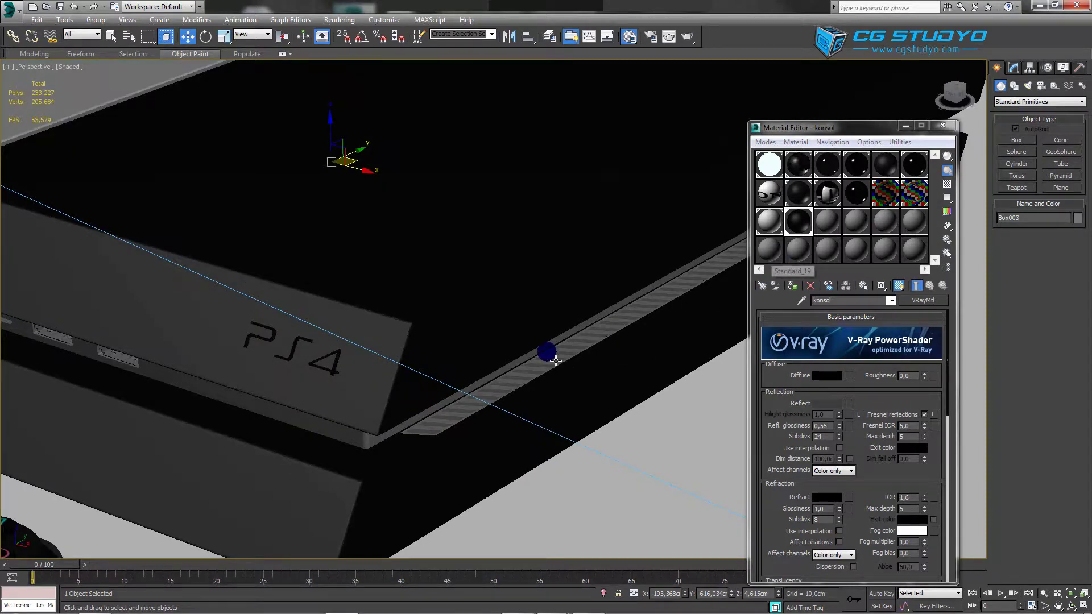
pyautogui.scroll(-2, 543, 348)
pyautogui.moveTo(801, 229); pyautogui.dragTo(517, 321)
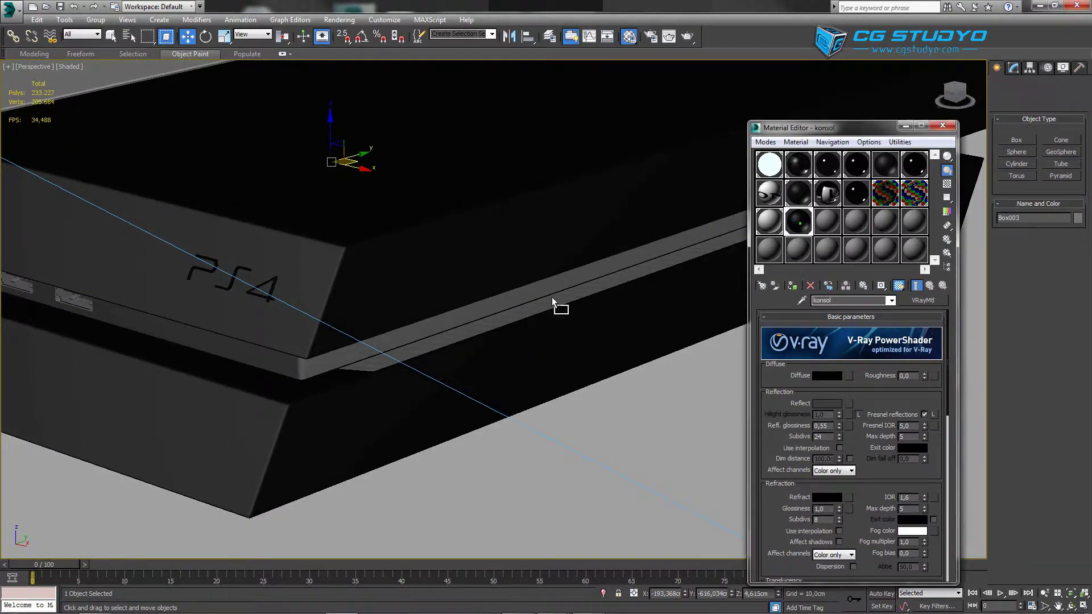
# Step: Orbit to a low side view and drag konsol onto a front vent
pyautogui.scroll(-2, 462, 384)
pyautogui.scroll(-4, 462, 383)
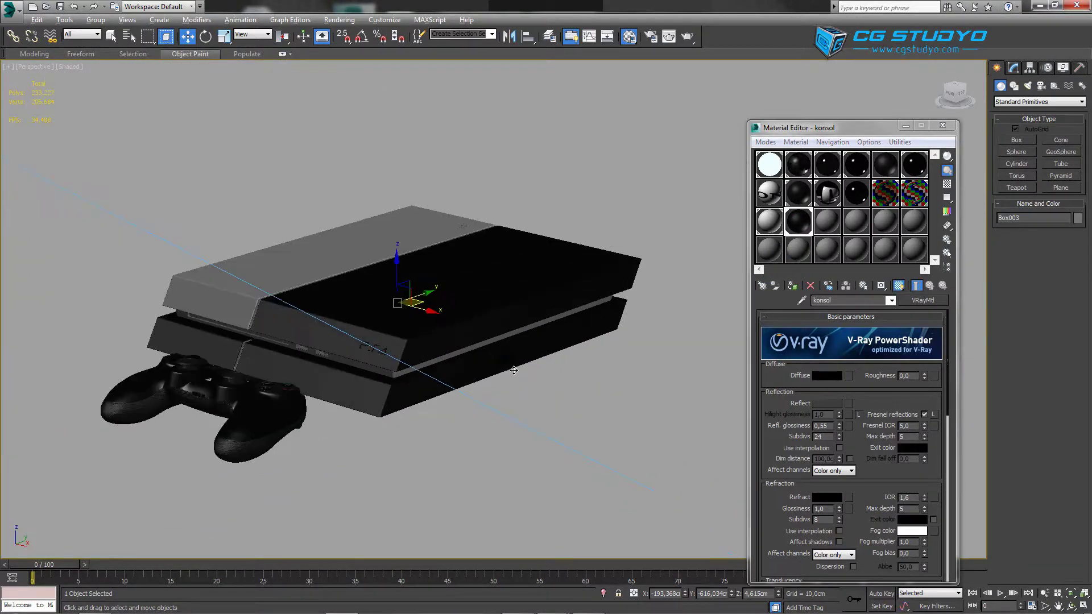
pyautogui.keyDown('alt'); pyautogui.moveTo(462, 384); pyautogui.dragTo(415, 356, button='middle'); pyautogui.keyUp('alt')
pyautogui.scroll(2, 415, 356)
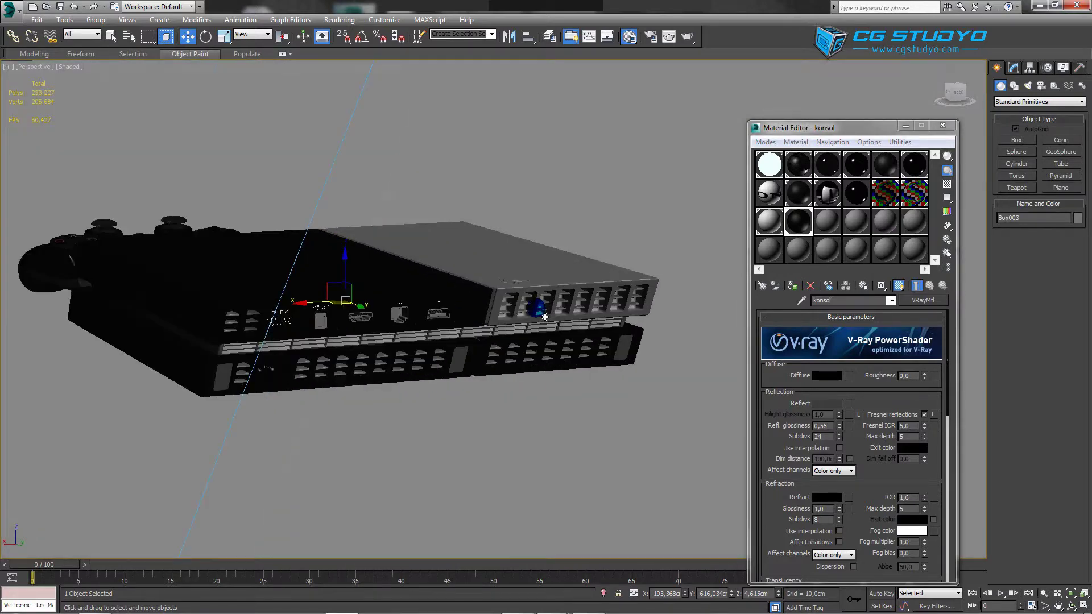
pyautogui.scroll(3, 432, 370)
pyautogui.scroll(-1, 455, 384)
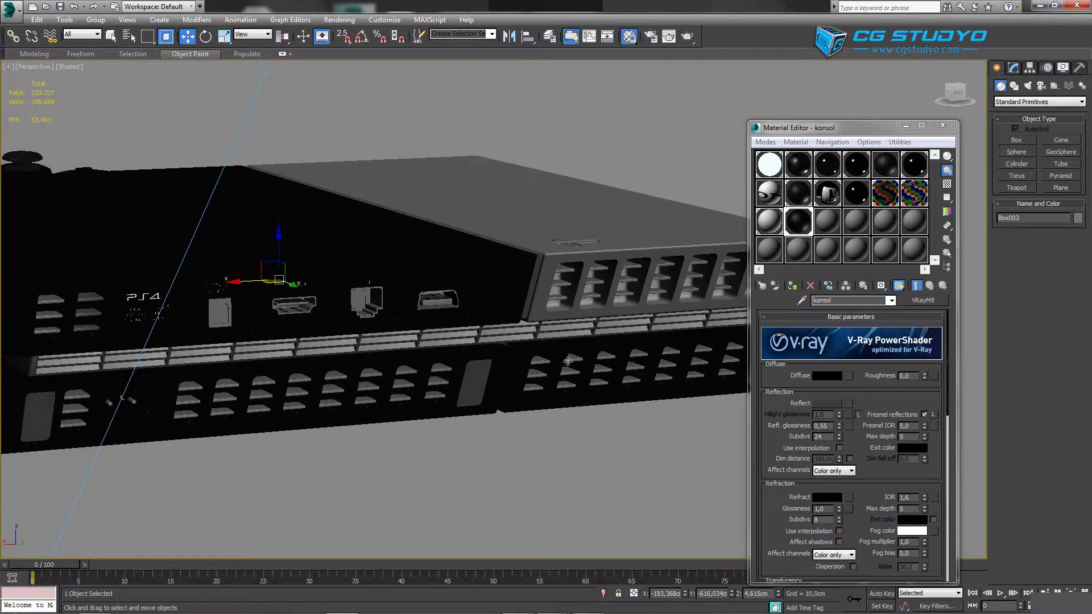
pyautogui.keyDown('alt'); pyautogui.moveTo(455, 384); pyautogui.dragTo(286, 354, button='middle'); pyautogui.keyUp('alt')
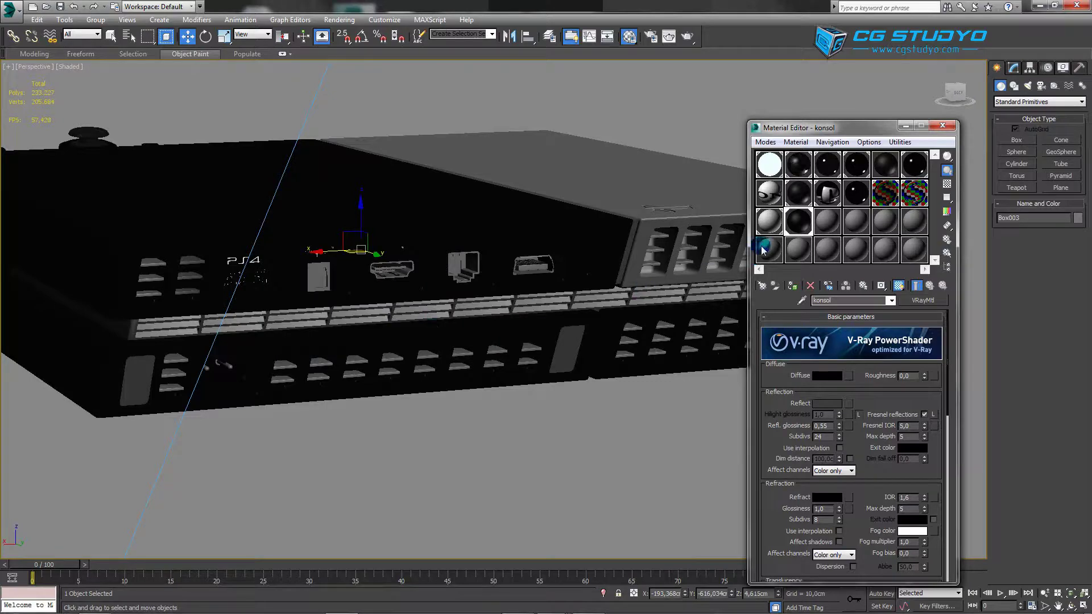
pyautogui.moveTo(789, 222)
pyautogui.mouseDown()
pyautogui.moveTo(359, 365)
pyautogui.moveTo(353, 380)
pyautogui.mouseUp()
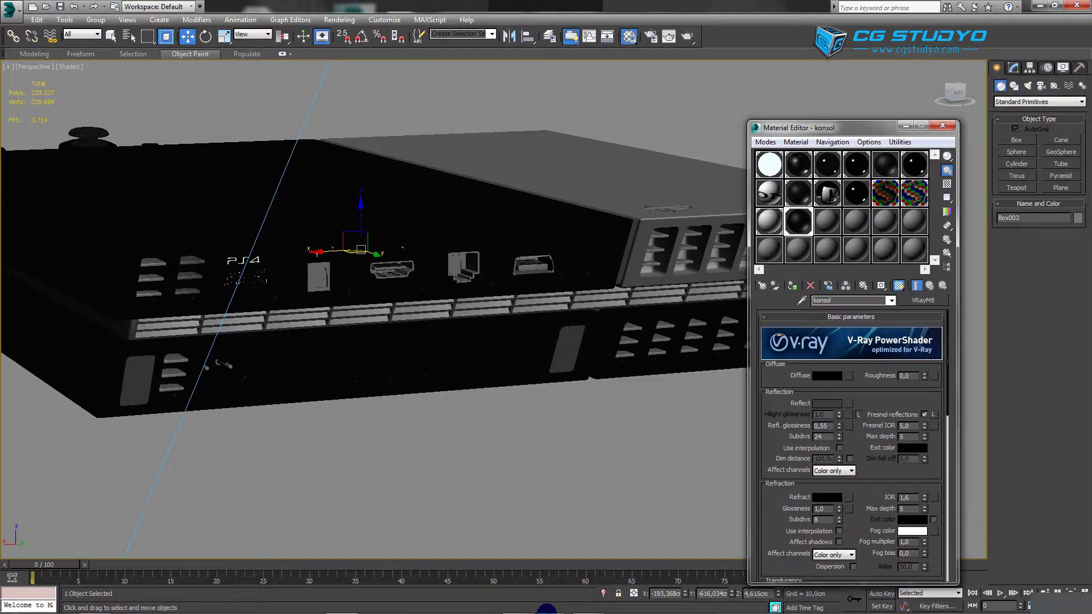
# Step: Check the PS4 reference photo, then drag konsol onto Box034 and the lower-left and upper vents
pyautogui.click(548, 605)
pyautogui.click(551, 606)
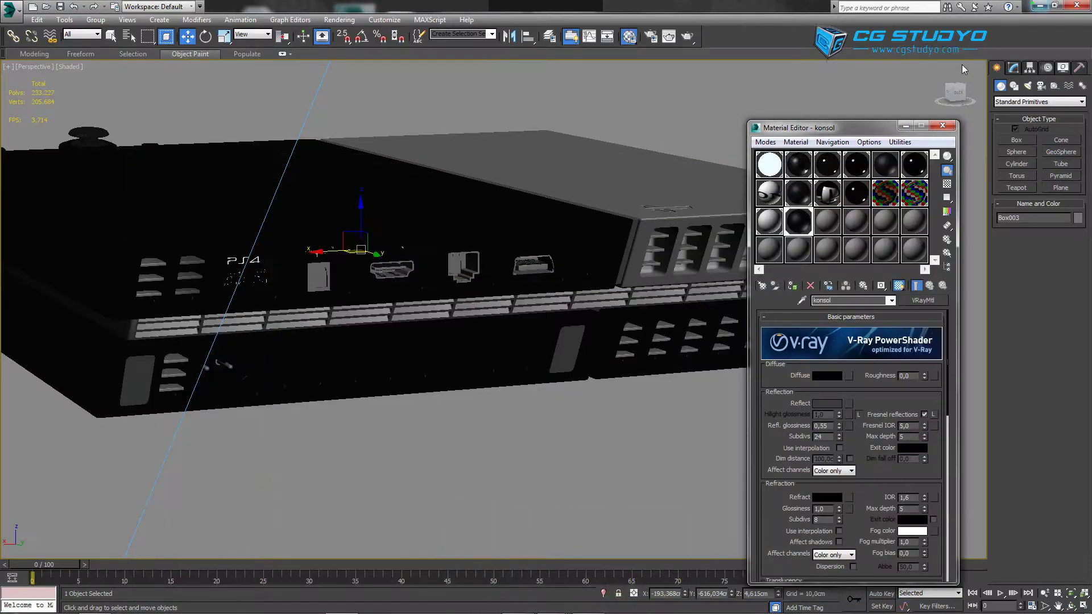
pyautogui.moveTo(130, 387); pyautogui.dragTo(129, 386)
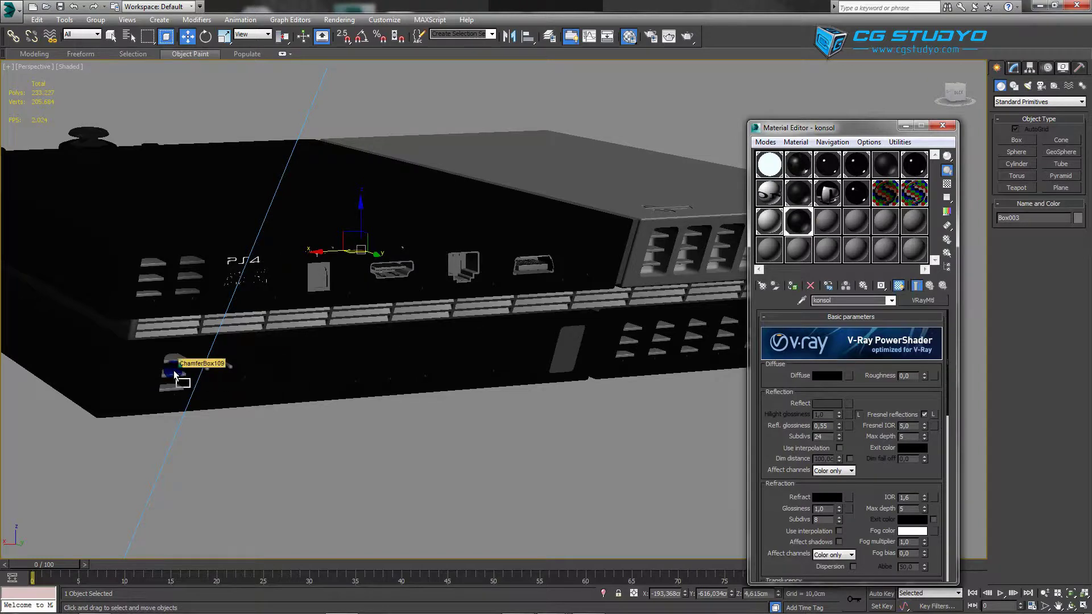
pyautogui.moveTo(557, 291); pyautogui.dragTo(174, 373)
pyautogui.moveTo(787, 229); pyautogui.dragTo(791, 233)
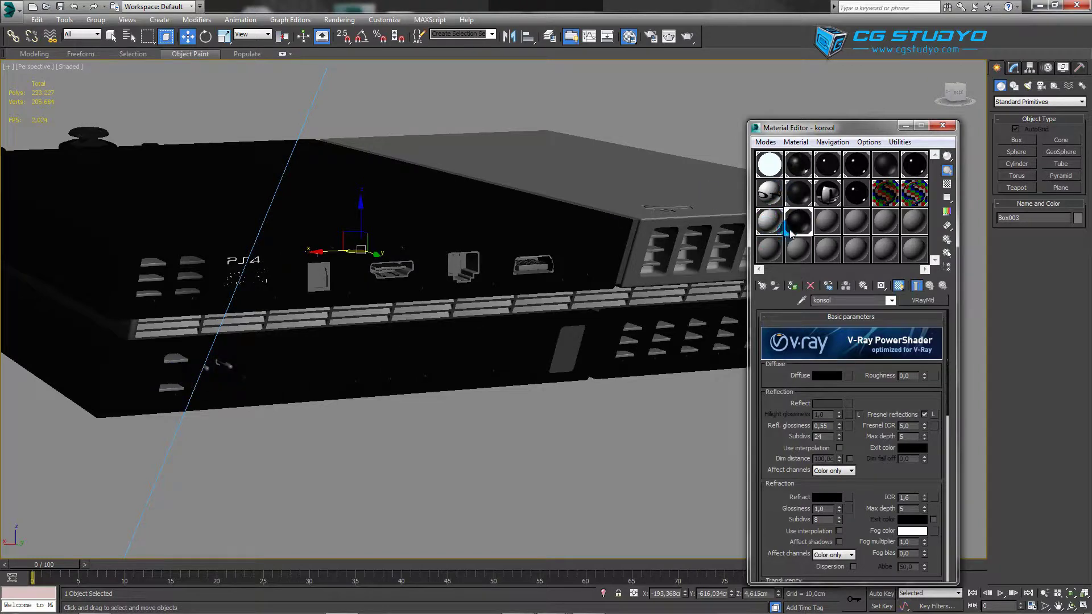
pyautogui.moveTo(165, 370); pyautogui.dragTo(175, 359)
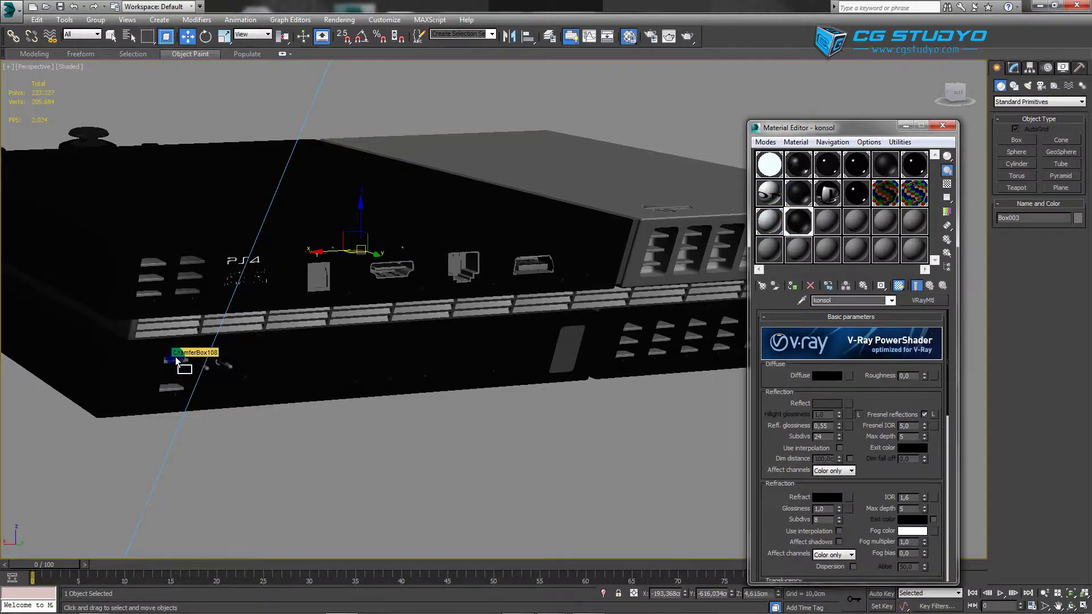
# Step: Select the vent pieces beside the PS4 logo and right side, and assign them konsol
pyautogui.click(186, 295)
pyautogui.keyDown('ctrl'); pyautogui.click(198, 278); pyautogui.keyUp('ctrl')
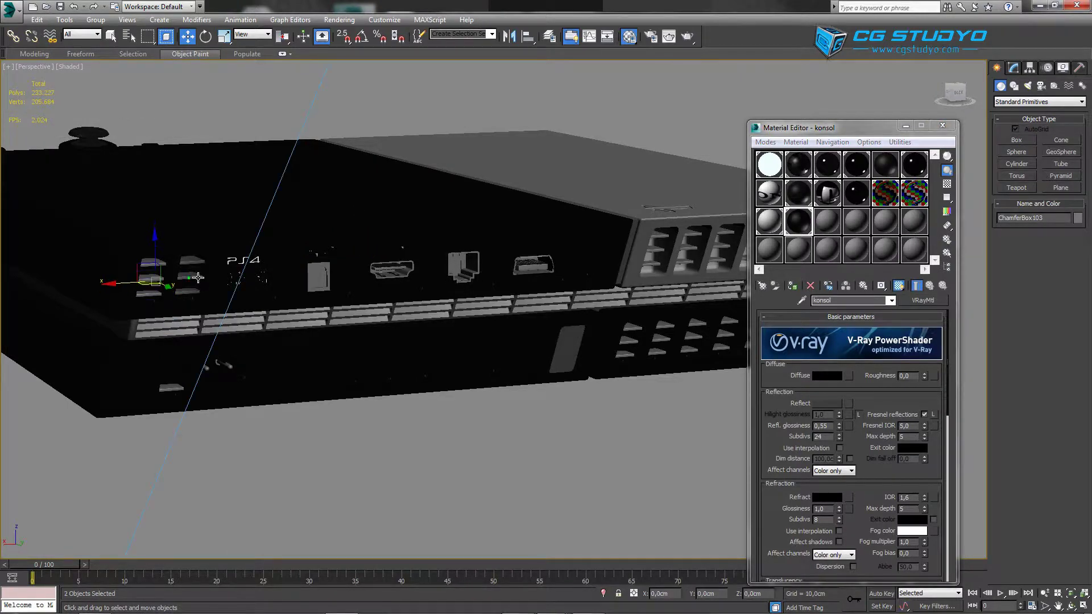
pyautogui.keyDown('ctrl'); pyautogui.click(193, 263); pyautogui.keyUp('ctrl')
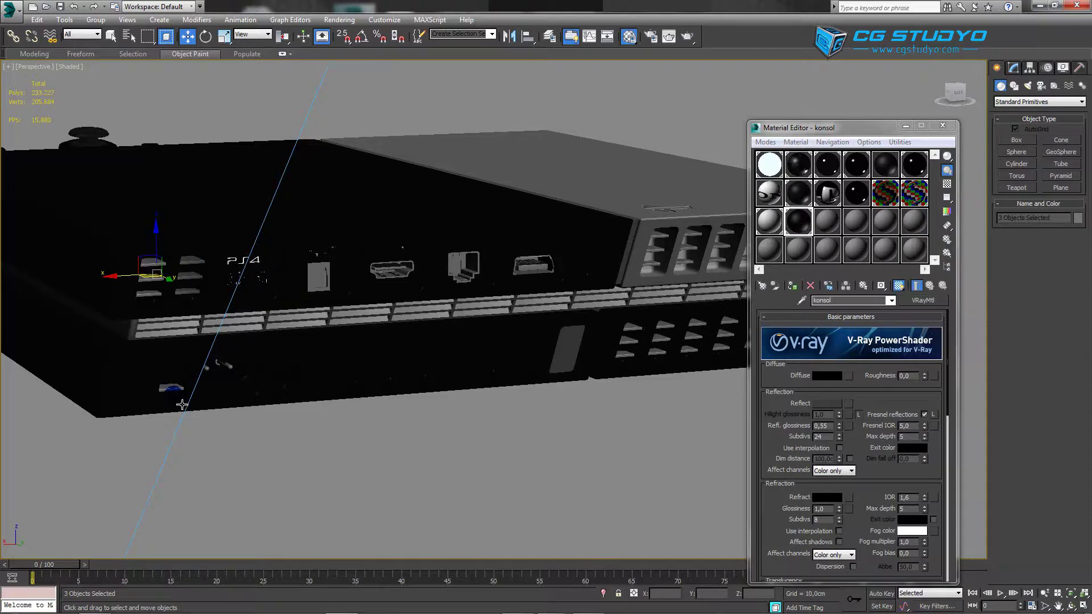
pyautogui.keyDown('ctrl'); pyautogui.click(178, 397); pyautogui.keyUp('ctrl')
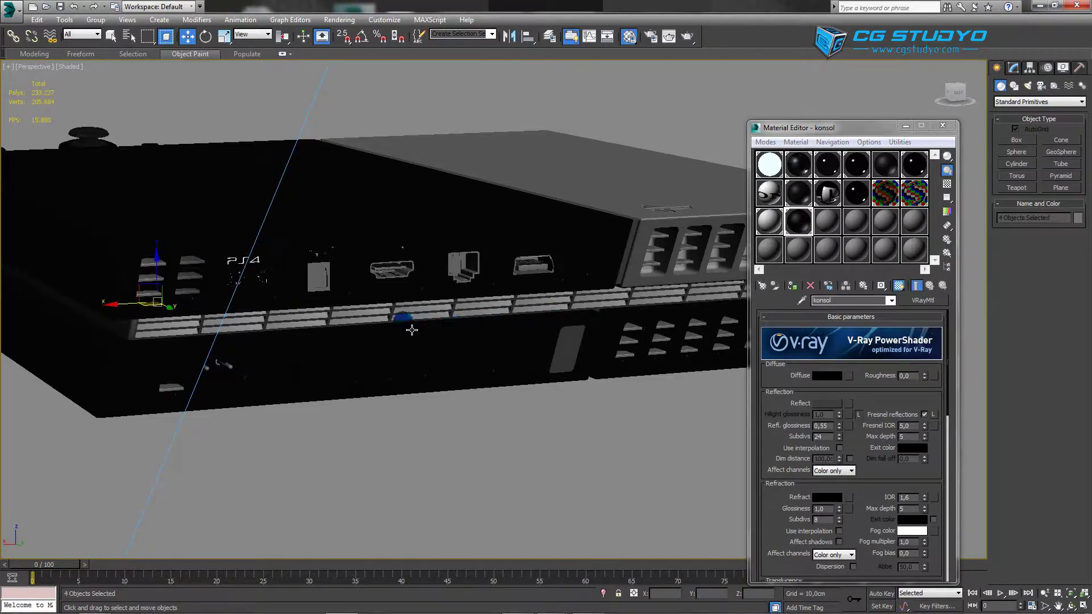
pyautogui.moveTo(474, 331); pyautogui.dragTo(523, 321)
pyautogui.keyDown('alt'); pyautogui.moveTo(523, 321); pyautogui.dragTo(439, 349, button='middle'); pyautogui.keyUp('alt')
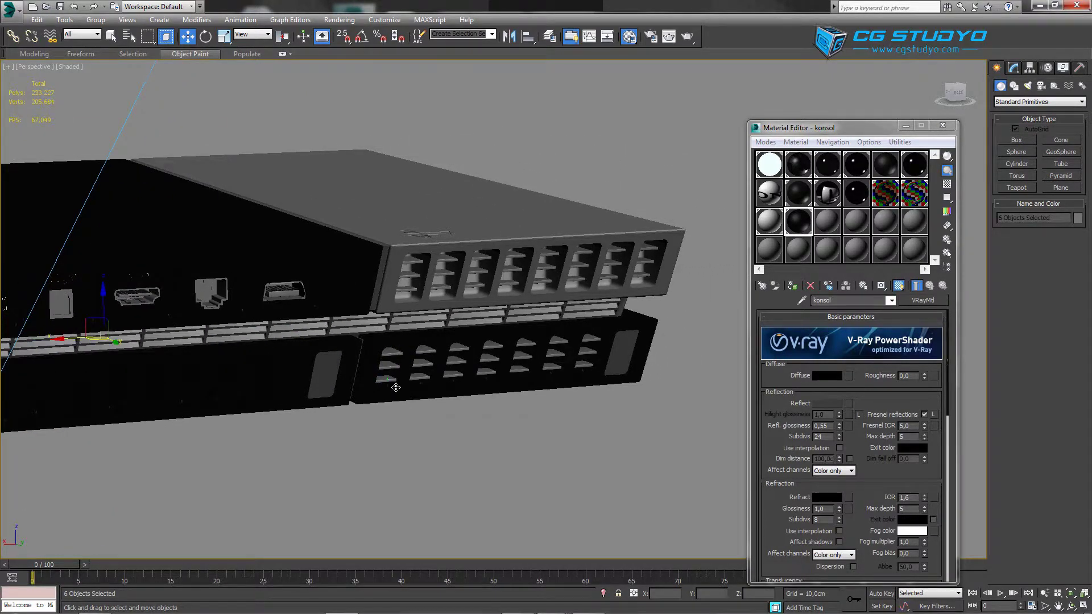
pyautogui.keyDown('ctrl'); pyautogui.click(391, 383); pyautogui.keyUp('ctrl')
pyautogui.keyDown('ctrl'); pyautogui.click(632, 357); pyautogui.keyUp('ctrl')
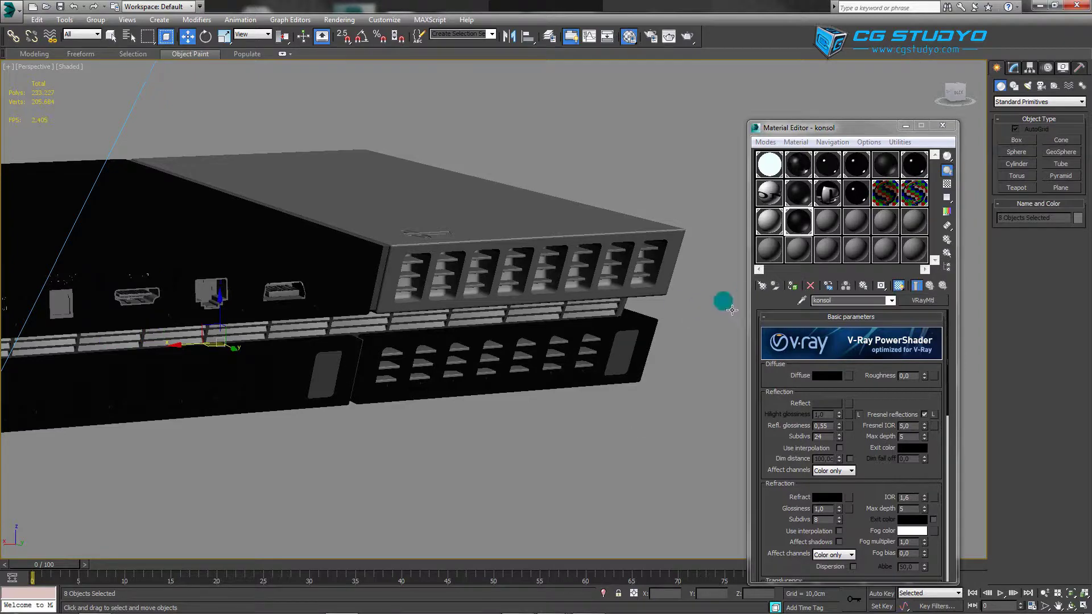
pyautogui.click(800, 282)
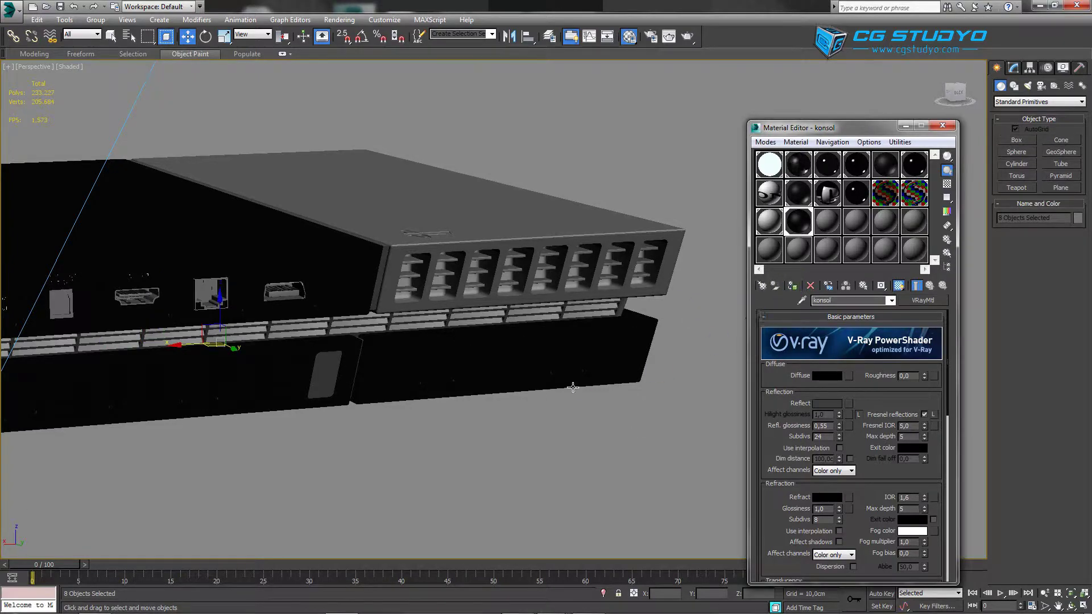
# Step: Give the small Box032 part the konsol material
pyautogui.rightClick(462, 422)
pyautogui.click(321, 369)
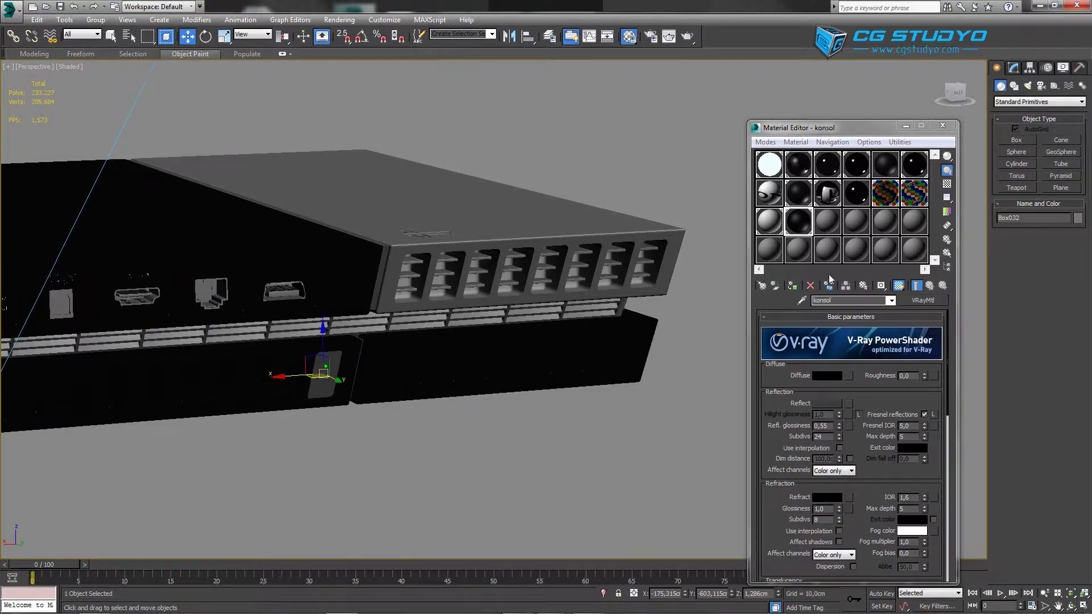
pyautogui.click(793, 289)
# Step: Orbit round to the console's front and load the govde material
pyautogui.moveTo(394, 370); pyautogui.dragTo(542, 402, button='middle')
pyautogui.scroll(-2, 542, 402)
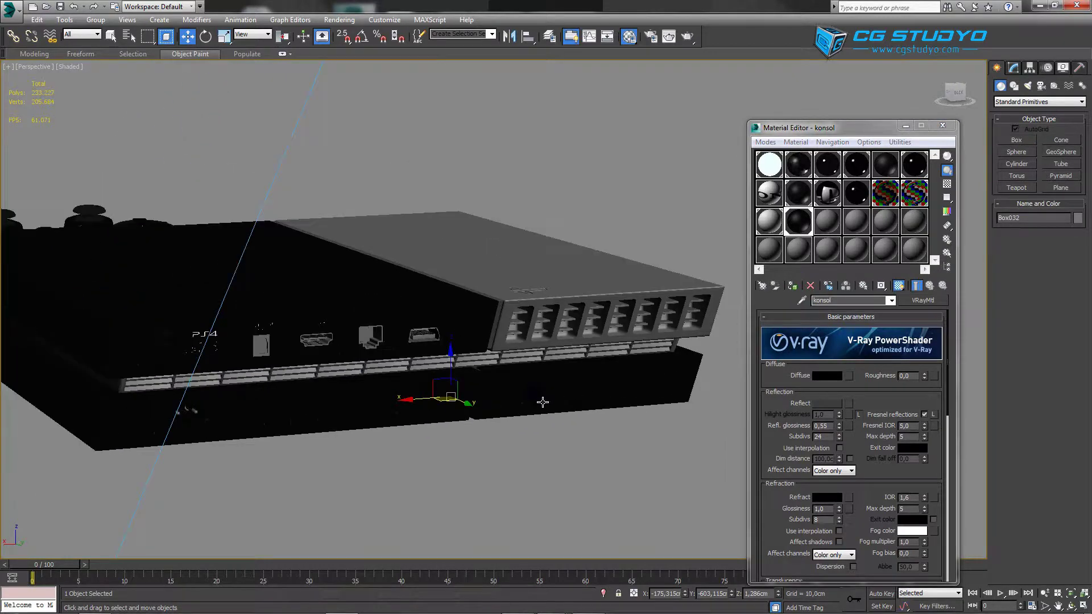
pyautogui.scroll(-5, 494, 392)
pyautogui.scroll(6, 408, 373)
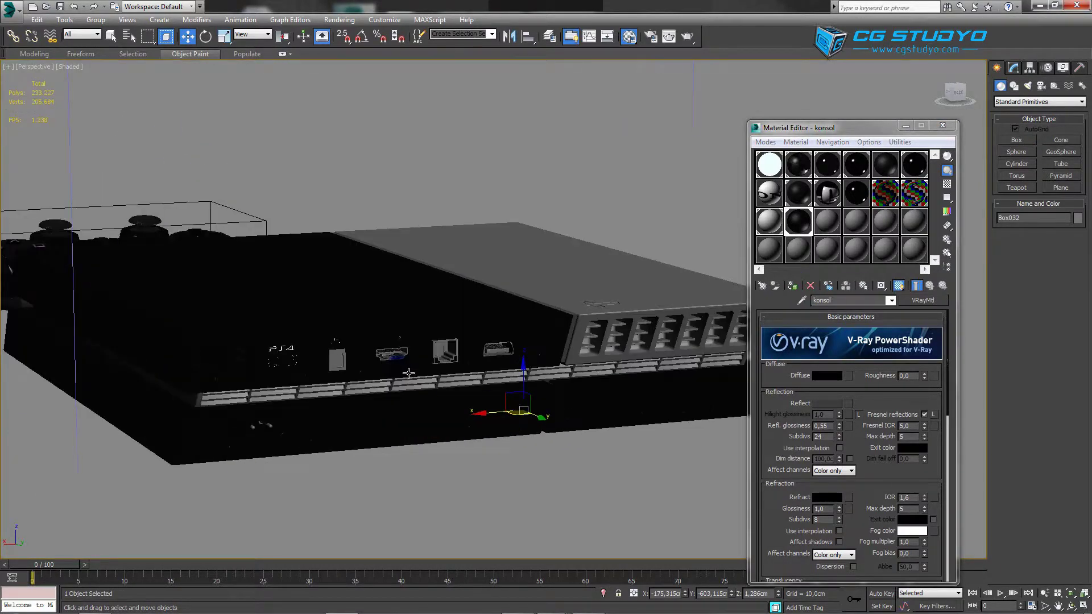
pyautogui.keyDown('alt'); pyautogui.moveTo(396, 377); pyautogui.dragTo(513, 332, button='middle'); pyautogui.keyUp('alt')
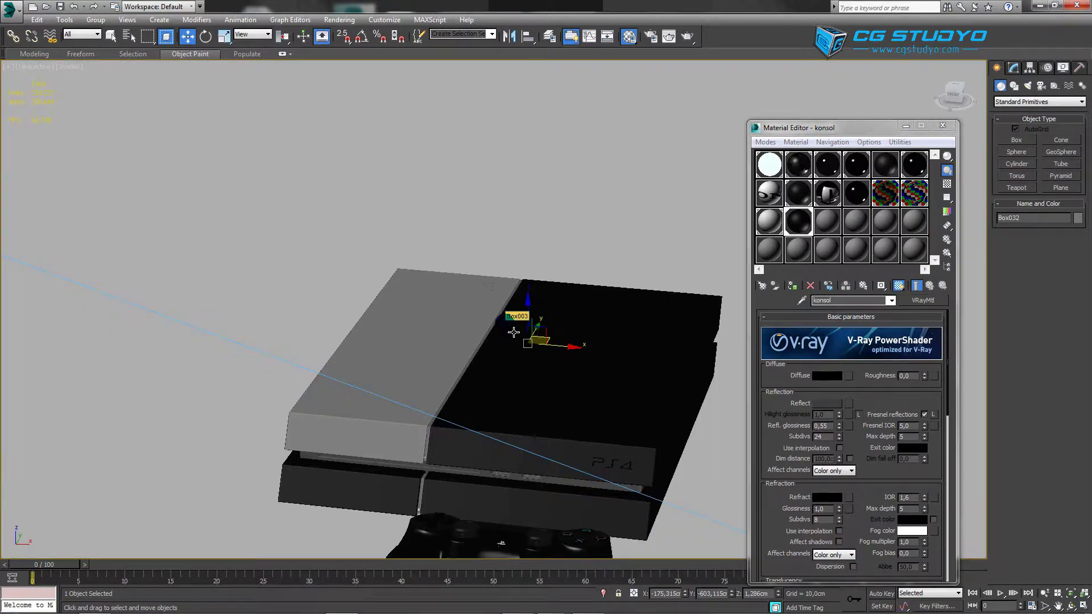
pyautogui.scroll(2, 514, 332)
pyautogui.click(827, 166)
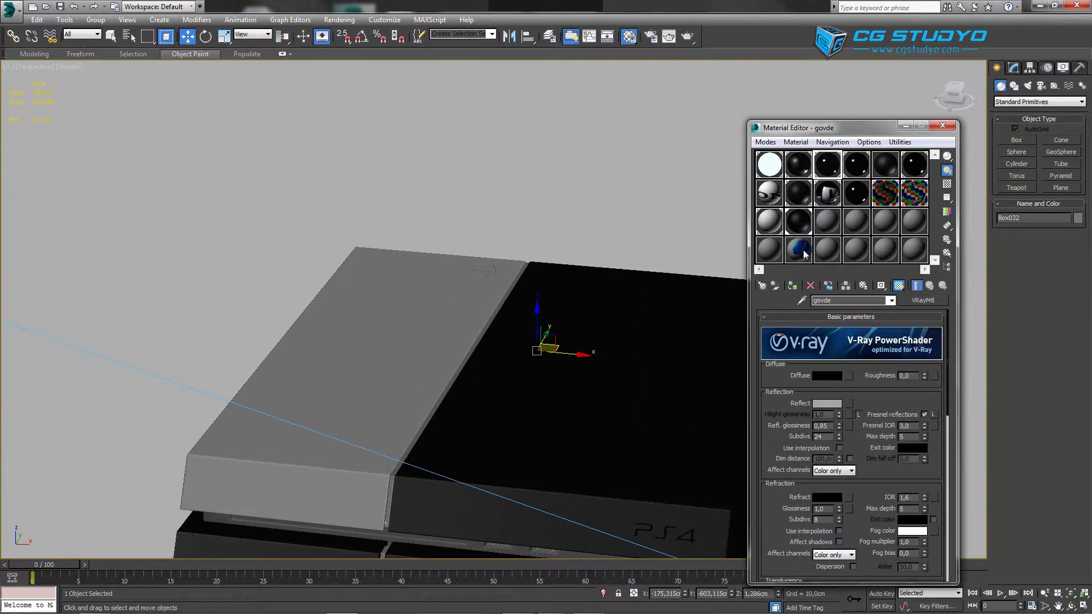
# Step: Load the console's multi-material and preview its govde sub-material
pyautogui.moveTo(706, 358); pyautogui.dragTo(670, 250, button='middle')
pyautogui.click(830, 172)
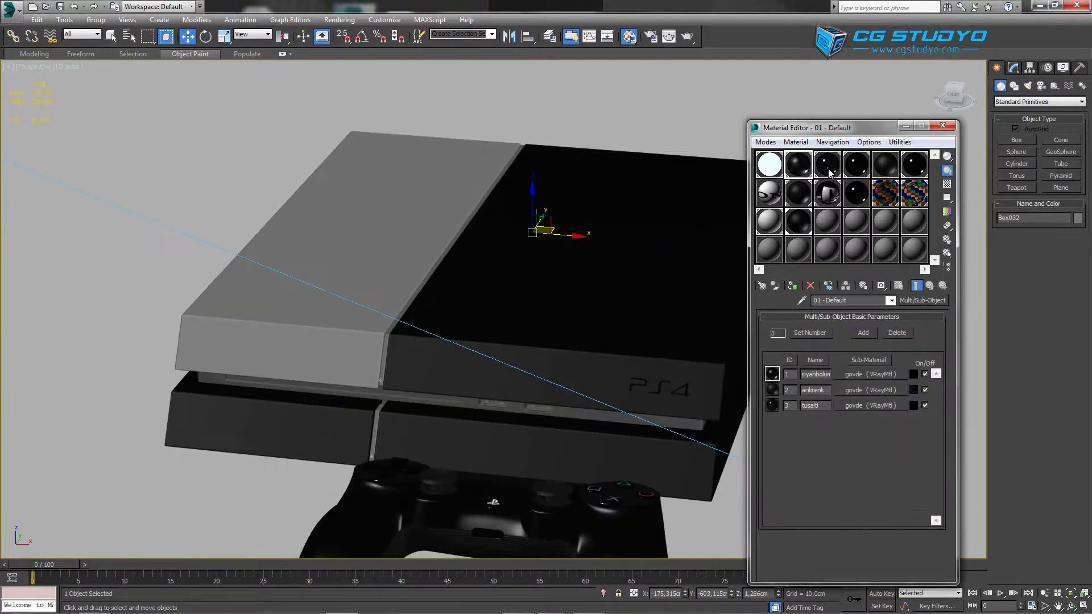
pyautogui.click(868, 375)
pyautogui.doubleClick(828, 165)
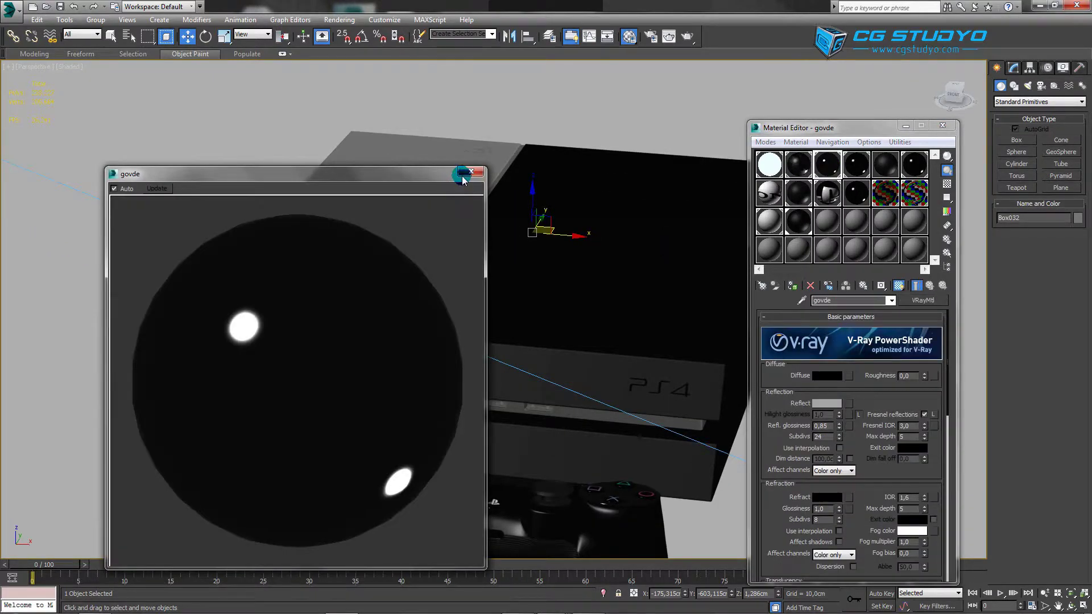
pyautogui.click(469, 172)
# Step: Select the top cover element of the console body Box003
pyautogui.click(747, 195)
pyautogui.click(1013, 68)
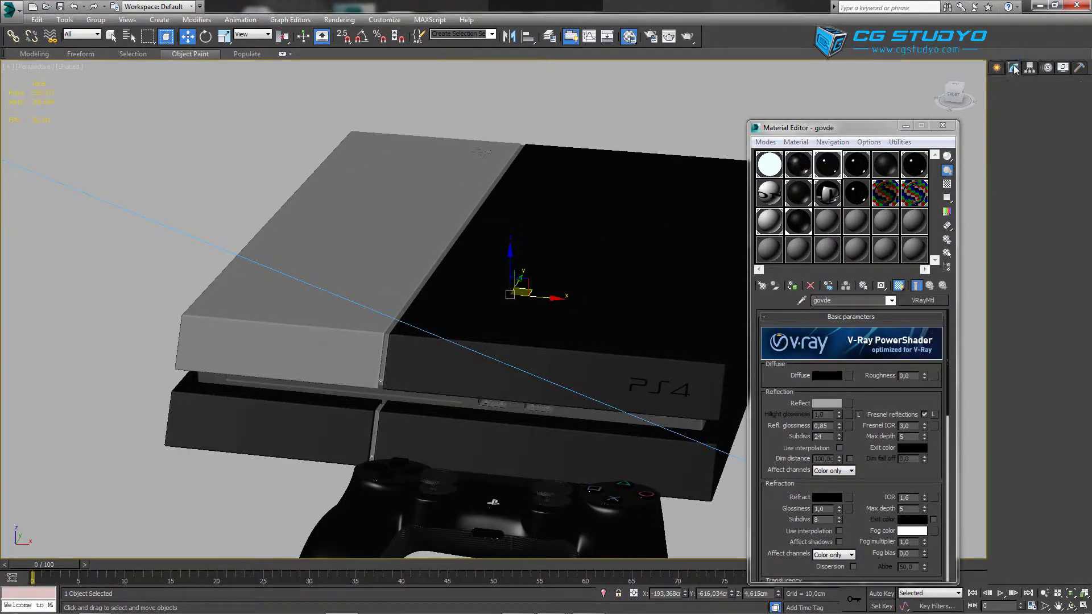
pyautogui.click(1056, 226)
pyautogui.click(256, 420)
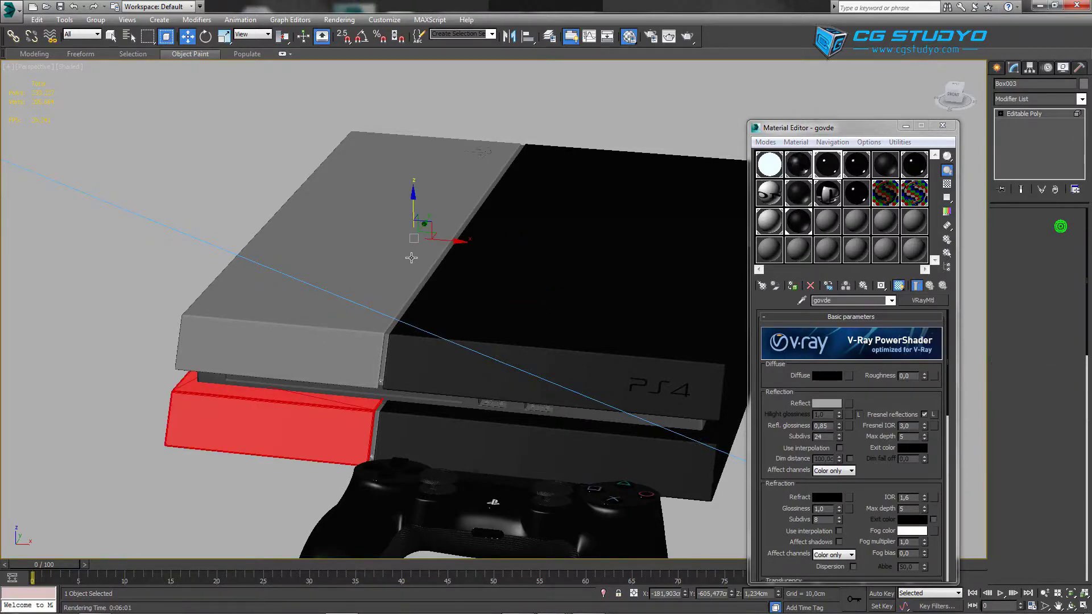
pyautogui.click(463, 234)
pyautogui.moveTo(479, 224); pyautogui.dragTo(456, 255)
# Step: Copy govde to a spare slot as konsolparlak and apply it to the top cover
pyautogui.moveTo(794, 224)
pyautogui.mouseDown()
pyautogui.moveTo(829, 172)
pyautogui.moveTo(827, 223)
pyautogui.mouseUp()
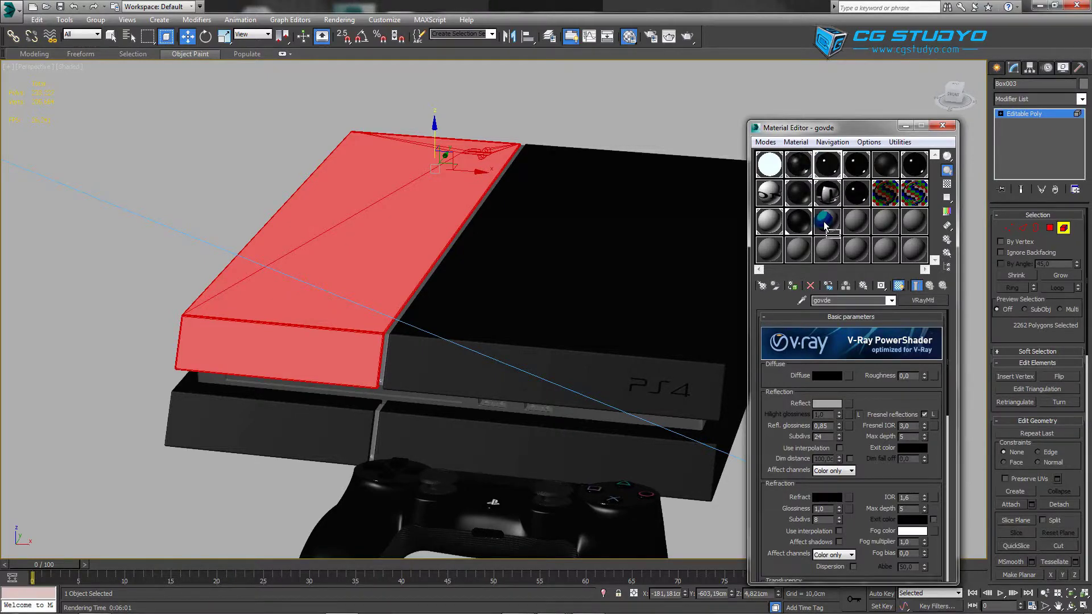
pyautogui.click(806, 230)
pyautogui.click(827, 222)
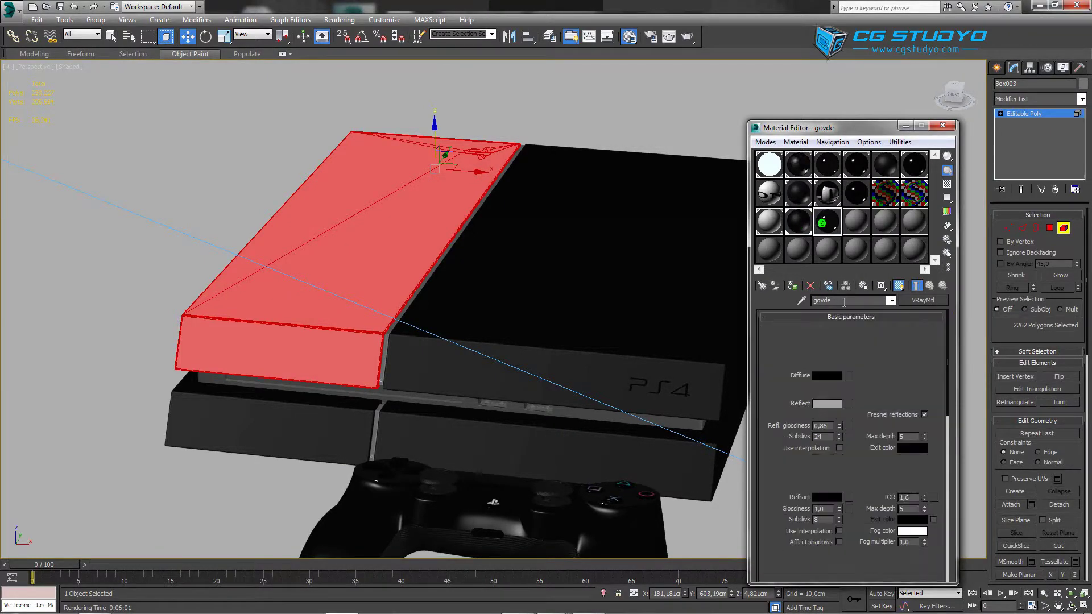
pyautogui.write('konsolparlak')
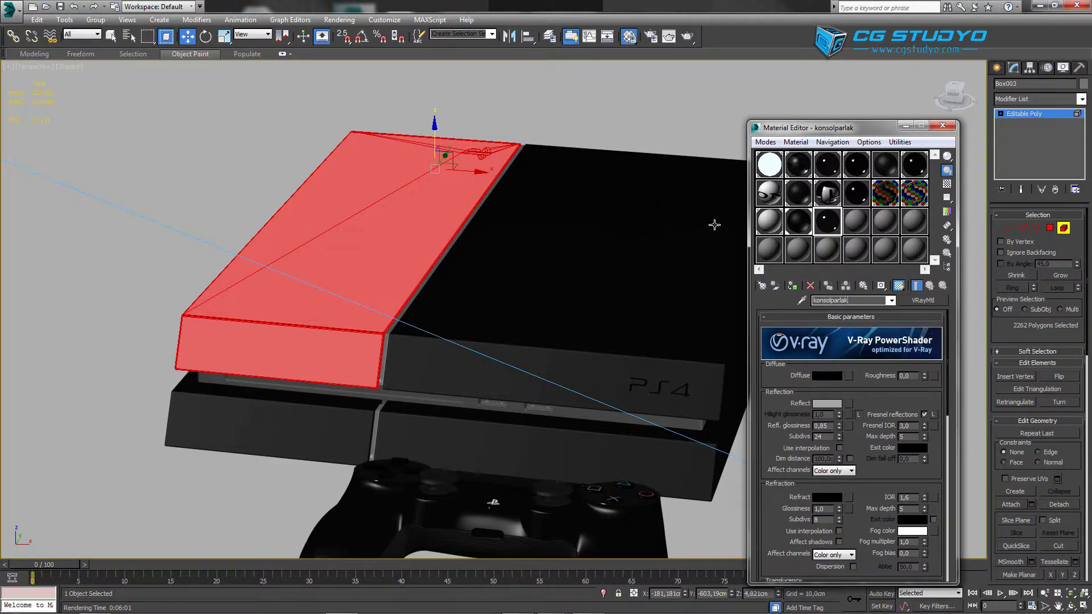
pyautogui.moveTo(828, 221); pyautogui.dragTo(408, 256)
# Step: Drag the konsol material onto the console's front strip
pyautogui.scroll(2, 694, 366)
pyautogui.scroll(2, 477, 391)
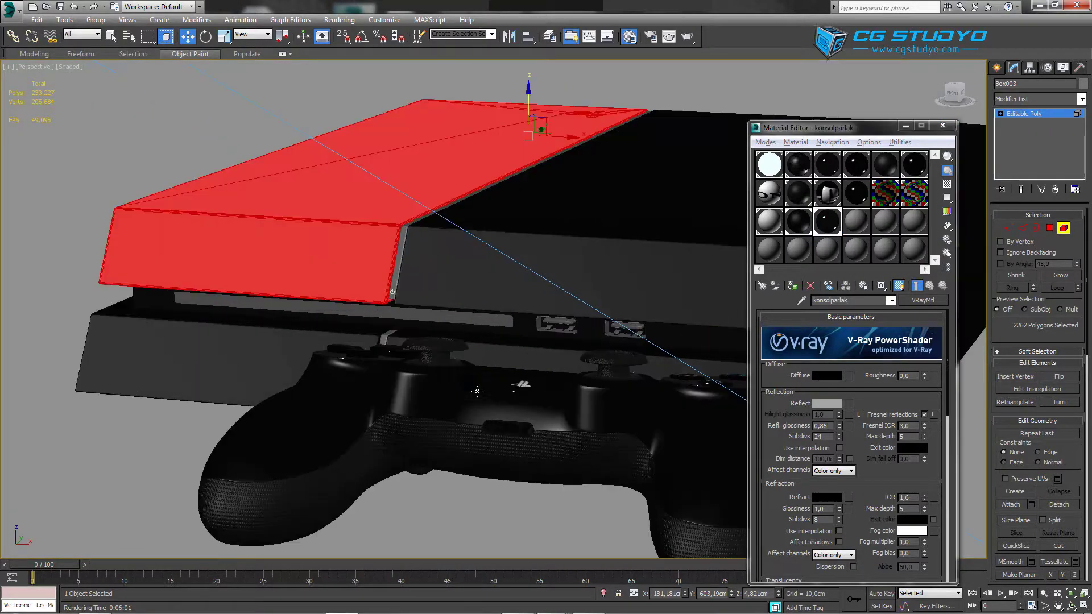
pyautogui.scroll(2, 504, 359)
pyautogui.scroll(-1, 507, 360)
pyautogui.moveTo(798, 222); pyautogui.dragTo(376, 308)
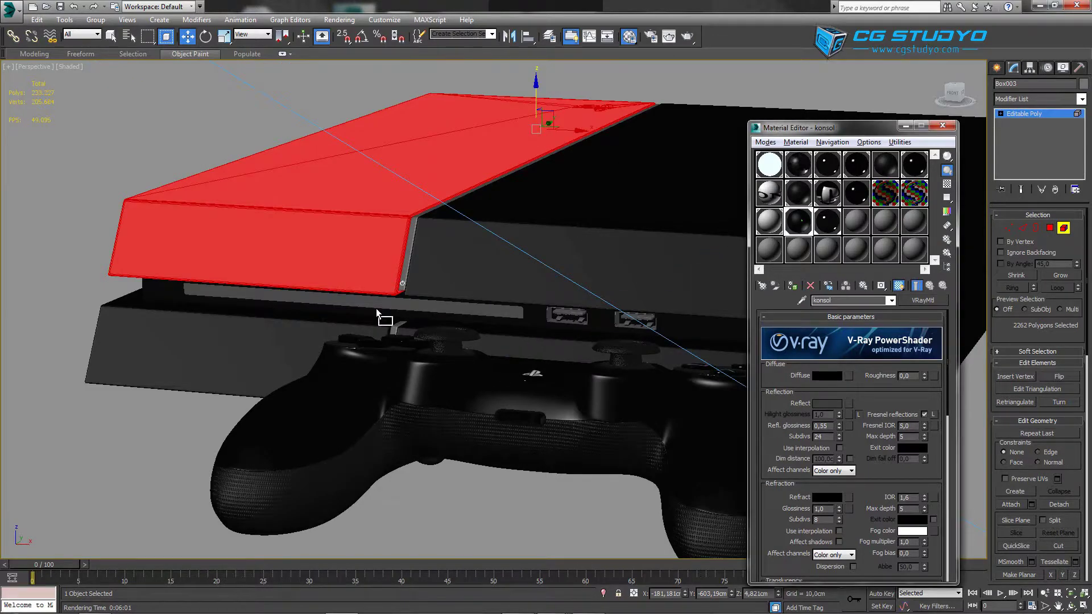
pyautogui.moveTo(376, 301); pyautogui.dragTo(385, 309)
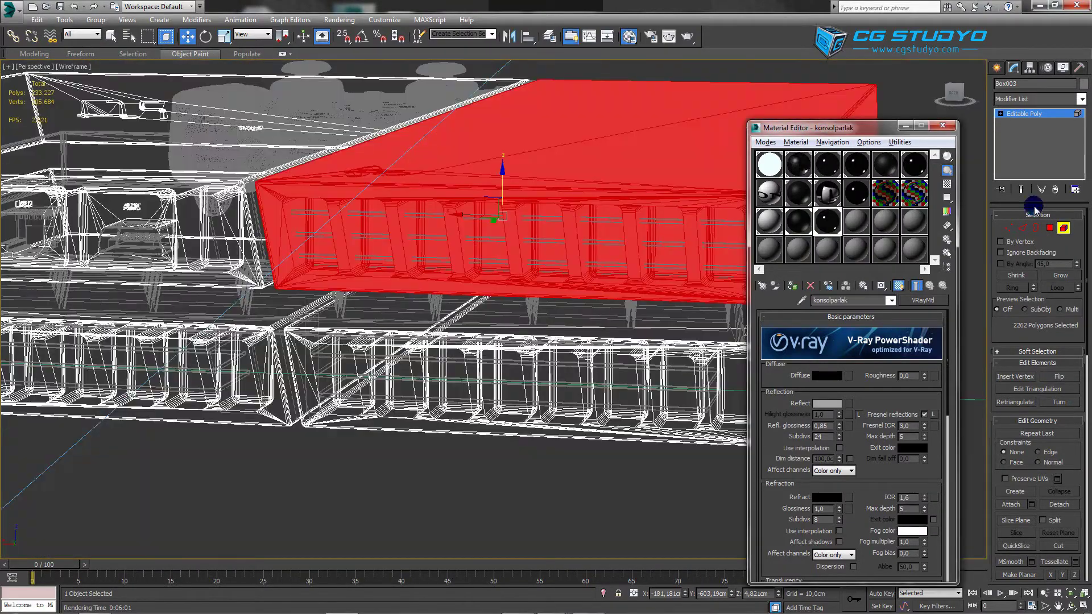
# Step: Give the three back vent slats the glossy konsolparlak material
pyautogui.click(996, 68)
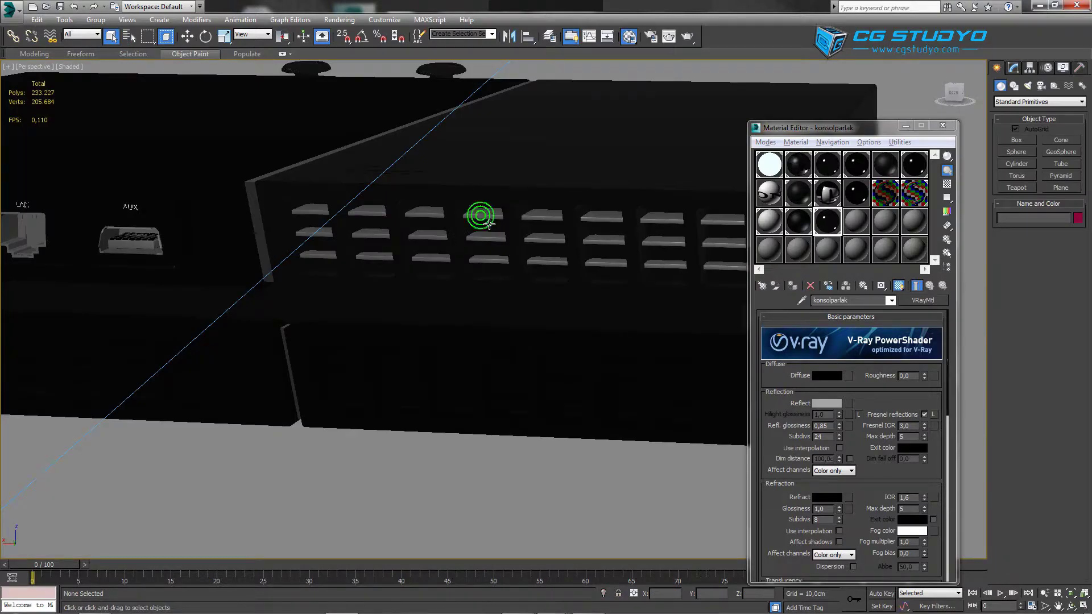
pyautogui.click(489, 223)
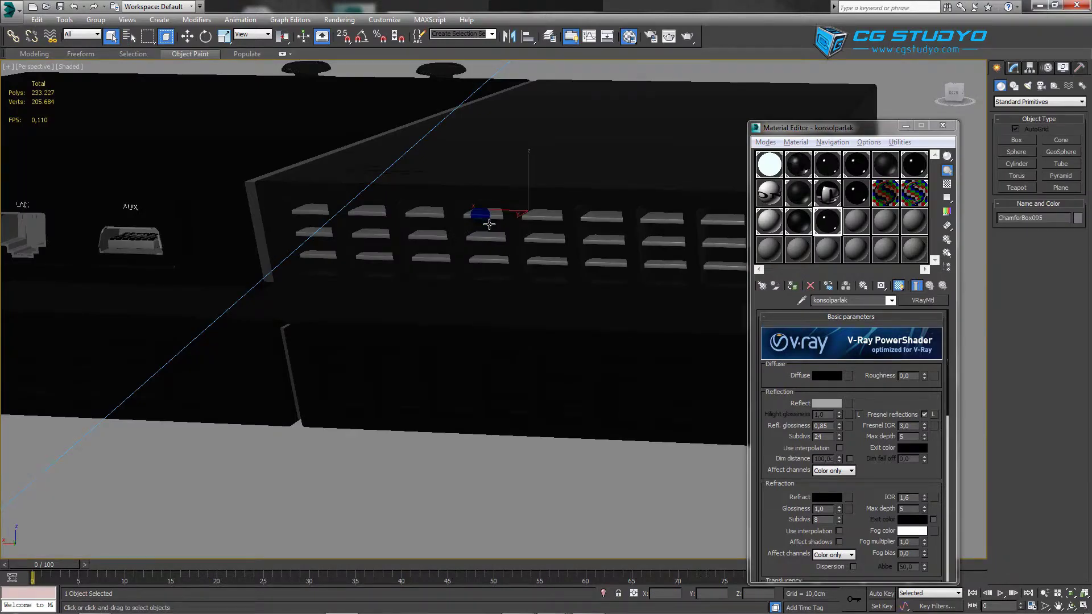
pyautogui.keyDown('ctrl'); pyautogui.click(500, 263); pyautogui.keyUp('ctrl')
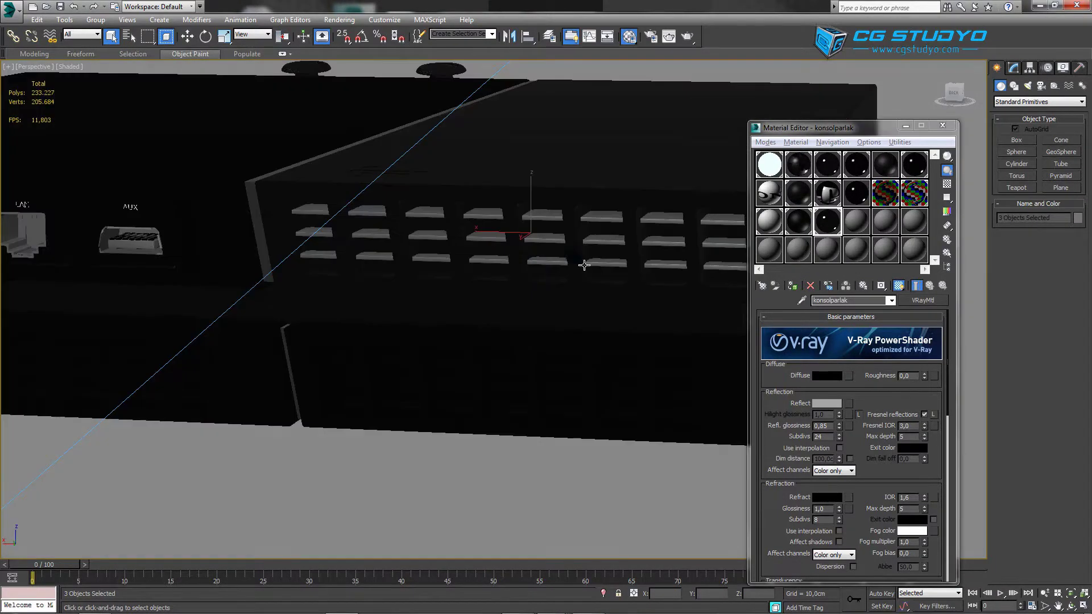
pyautogui.moveTo(828, 236); pyautogui.dragTo(529, 332)
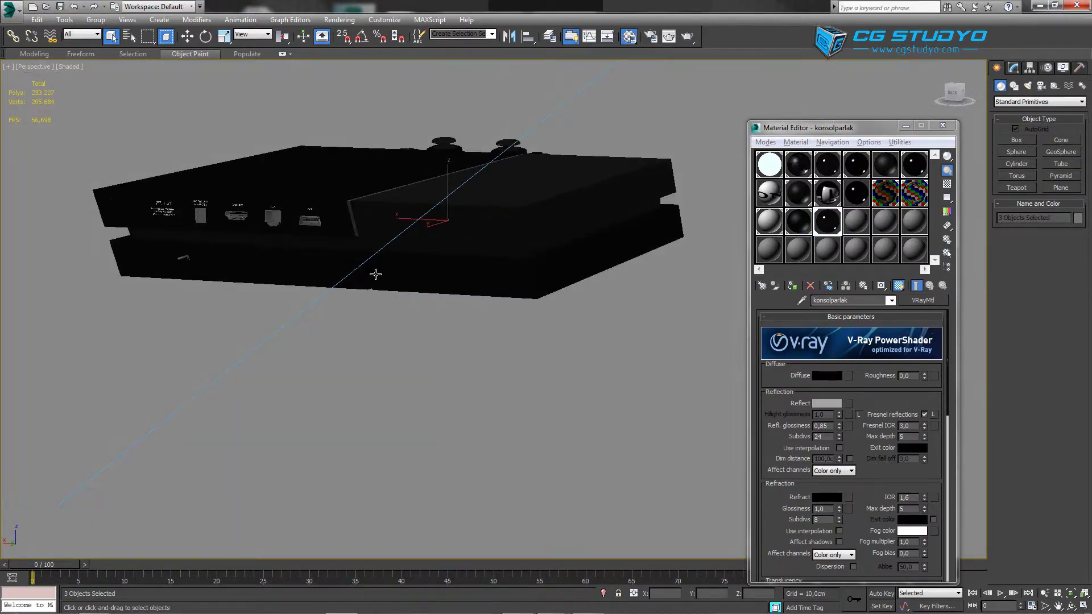
# Step: Zoom in on the back and apply the dark material to the left and right rings
pyautogui.scroll(2, 378, 273)
pyautogui.scroll(3, 333, 264)
pyautogui.scroll(2, 383, 266)
pyautogui.scroll(-2, 382, 265)
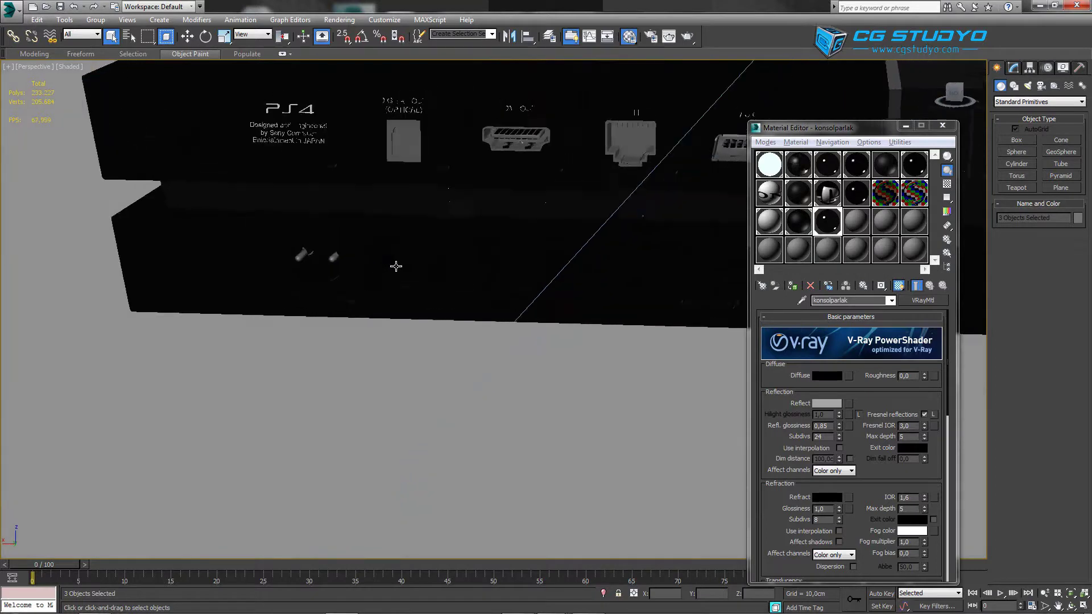
pyautogui.scroll(1, 394, 265)
pyautogui.scroll(4, 376, 256)
pyautogui.scroll(2, 358, 281)
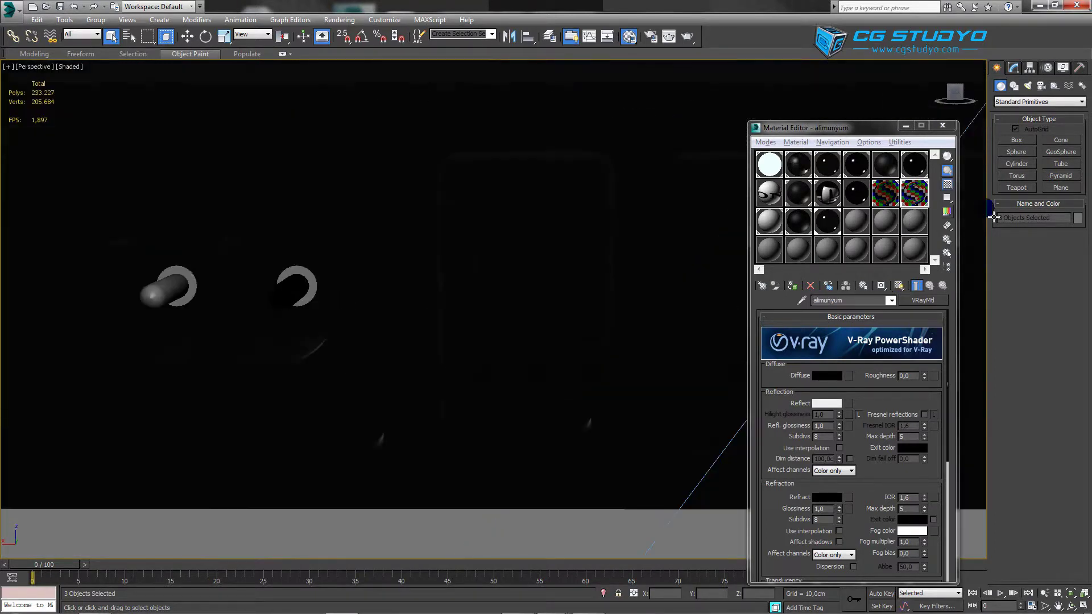
pyautogui.moveTo(910, 196); pyautogui.dragTo(150, 300)
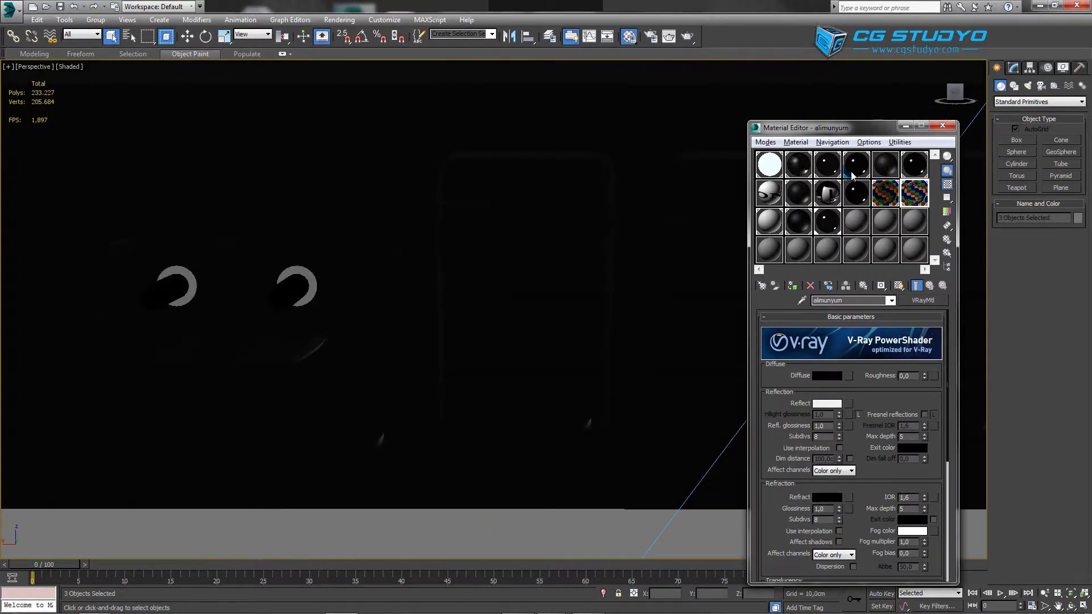
pyautogui.moveTo(878, 196); pyautogui.dragTo(206, 283)
pyautogui.moveTo(910, 193); pyautogui.dragTo(318, 283)
pyautogui.moveTo(352, 301)
pyautogui.mouseDown(button='middle')
pyautogui.moveTo(378, 279)
pyautogui.moveTo(455, 404)
pyautogui.moveTo(450, 385)
pyautogui.mouseUp(button='middle')
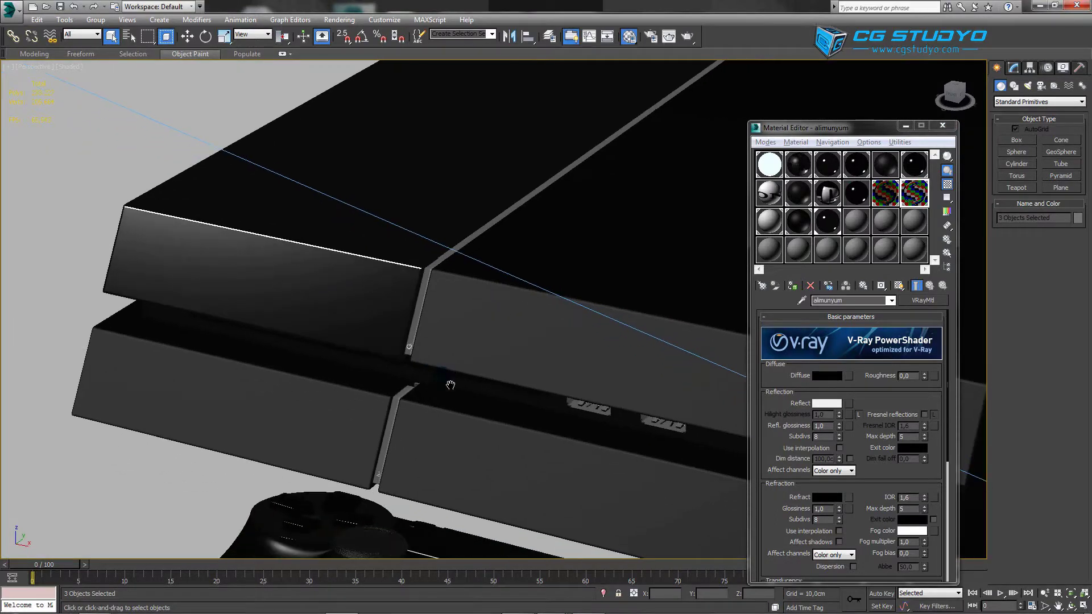
# Step: Apply siyahparlak2 to the upper and lower grey front divider strips, making them glossy black
pyautogui.click(413, 339)
pyautogui.click(858, 193)
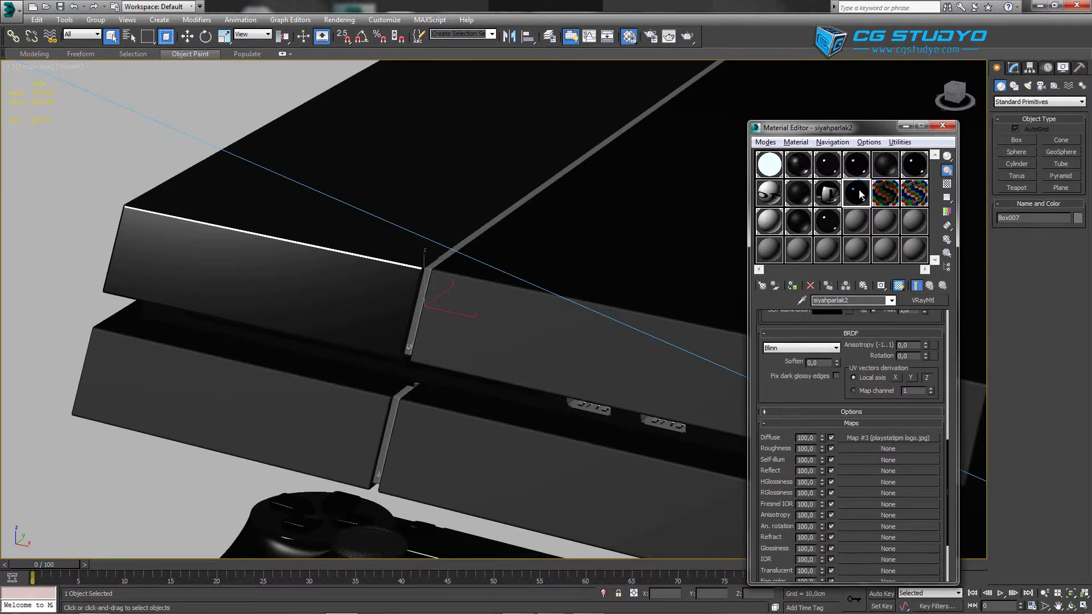
pyautogui.moveTo(859, 195); pyautogui.dragTo(715, 220)
pyautogui.moveTo(431, 296); pyautogui.dragTo(418, 298)
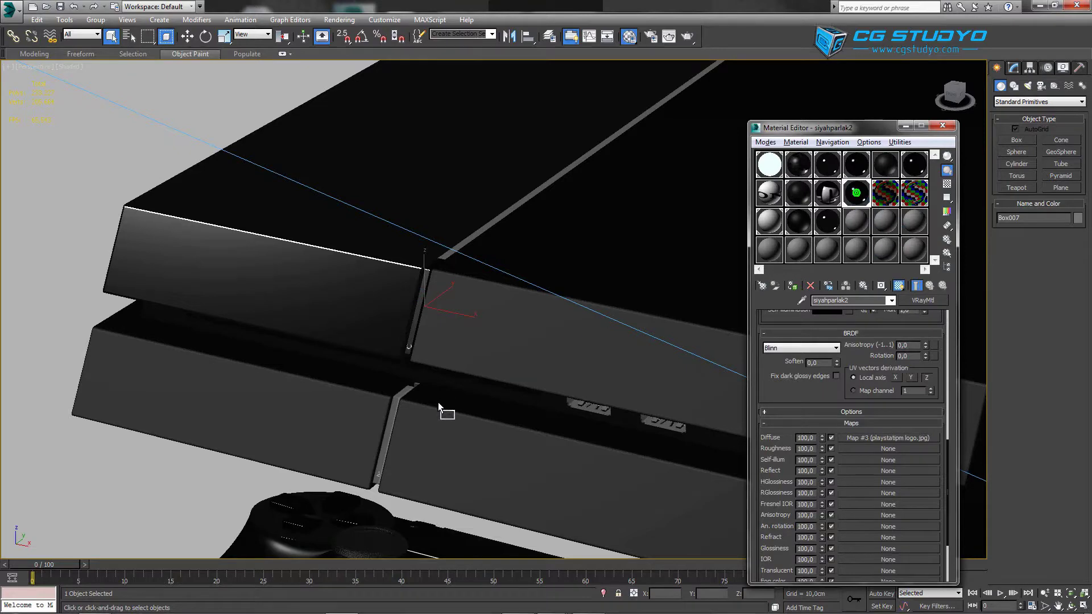
pyautogui.moveTo(400, 422); pyautogui.dragTo(392, 441)
pyautogui.moveTo(393, 441)
pyautogui.mouseDown(button='middle')
pyautogui.moveTo(522, 312)
pyautogui.moveTo(585, 296)
pyautogui.mouseUp(button='middle')
pyautogui.click(771, 174)
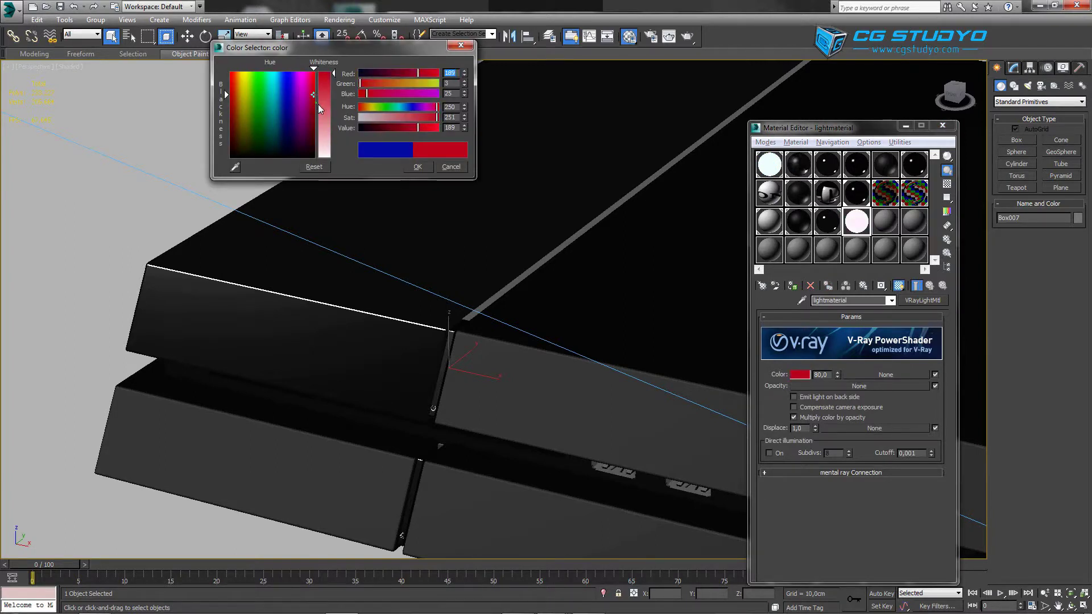
# Step: Tint the VRayLightMtl colour dark red in the Color Selector
pyautogui.moveTo(309, 102); pyautogui.dragTo(312, 115)
pyautogui.moveTo(410, 73); pyautogui.dragTo(398, 73)
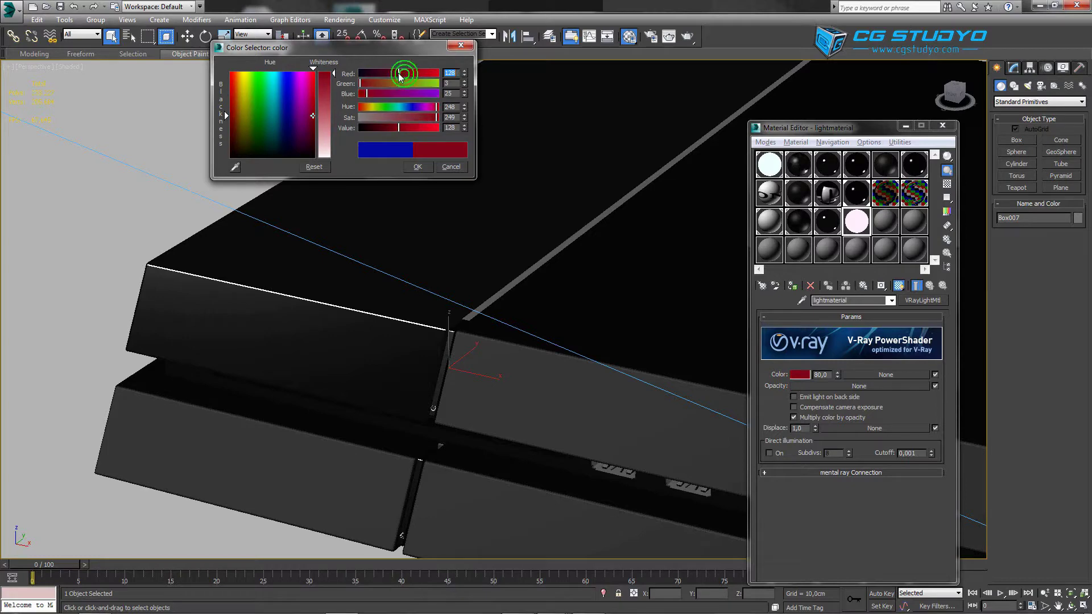
pyautogui.click(417, 167)
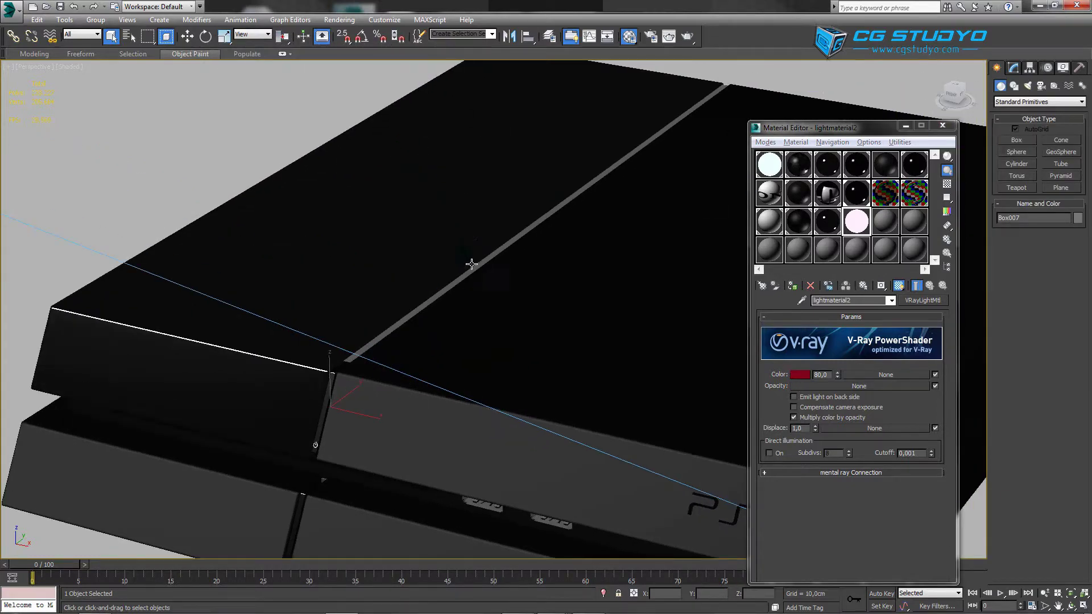
# Step: Assign lightmaterial2 to the strip across the console's top so it glows
pyautogui.click(474, 280)
pyautogui.press('F3')
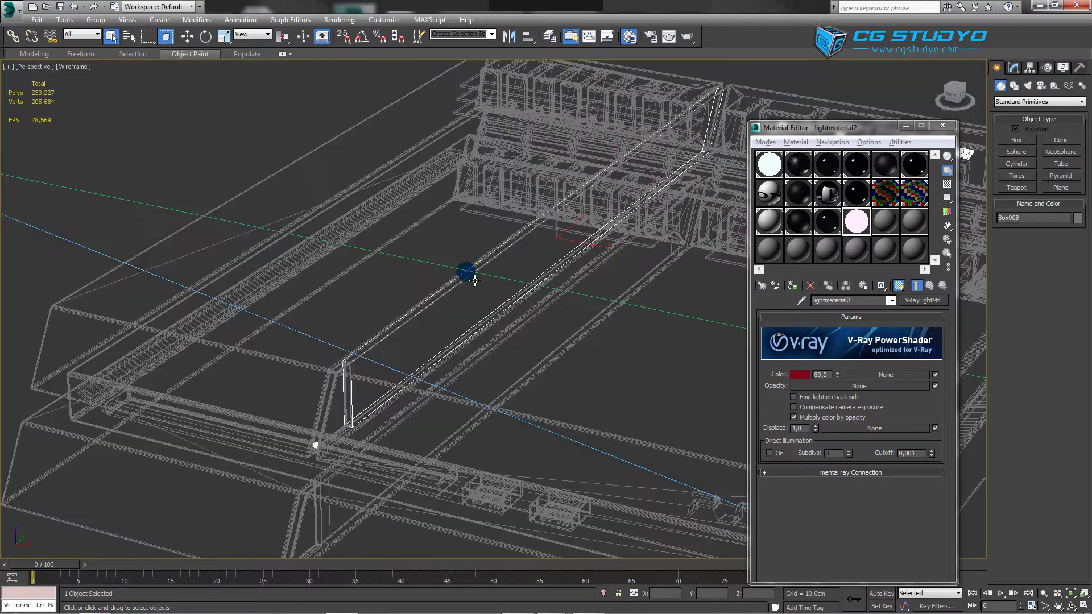
pyautogui.press('F3')
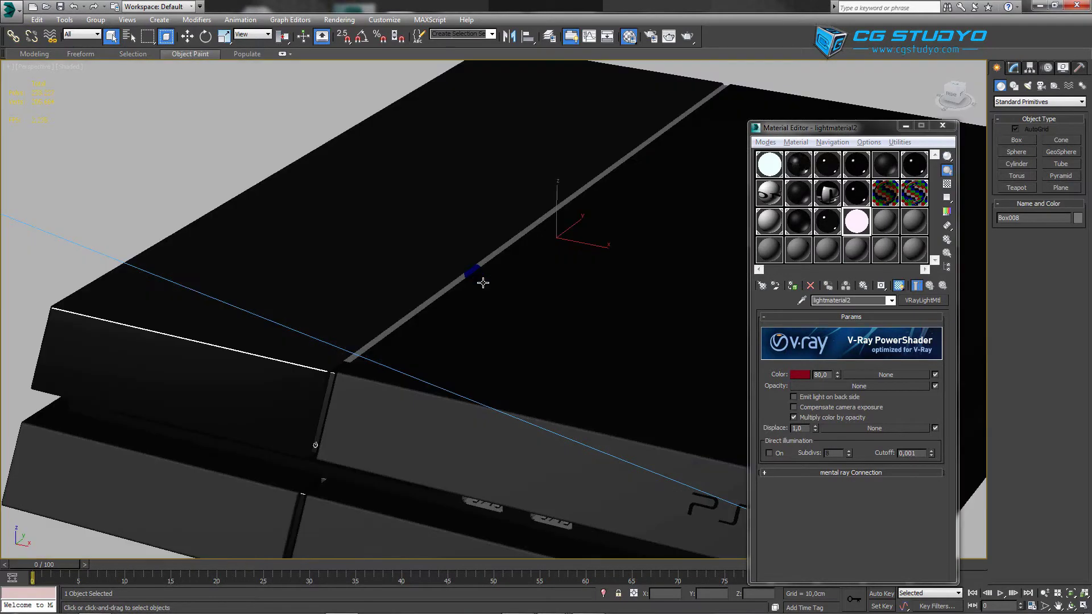
pyautogui.click(856, 224)
pyautogui.click(792, 285)
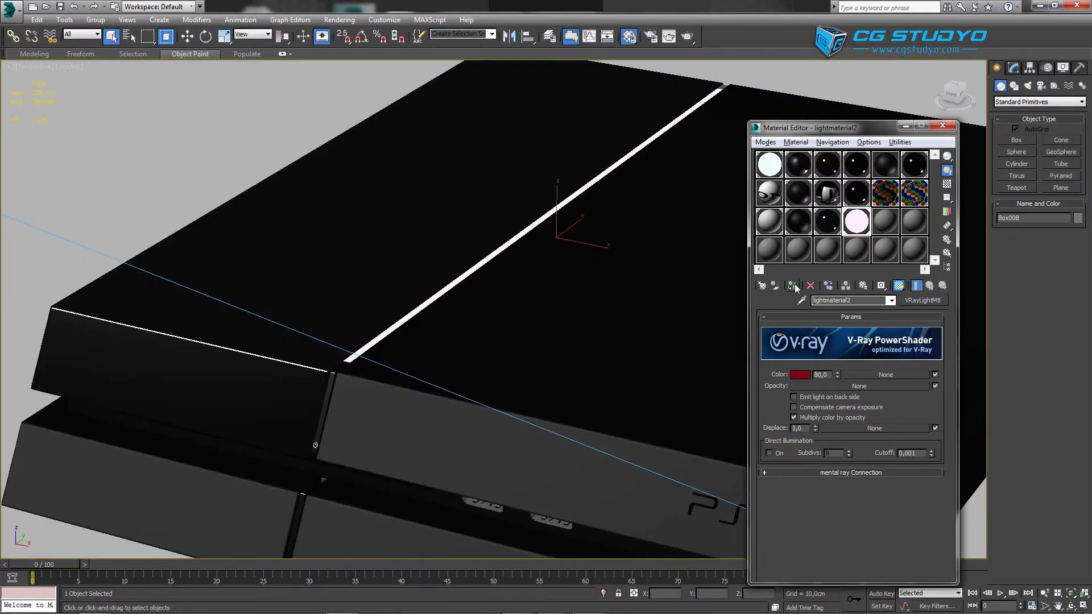
pyautogui.moveTo(623, 365); pyautogui.dragTo(596, 365, button='middle')
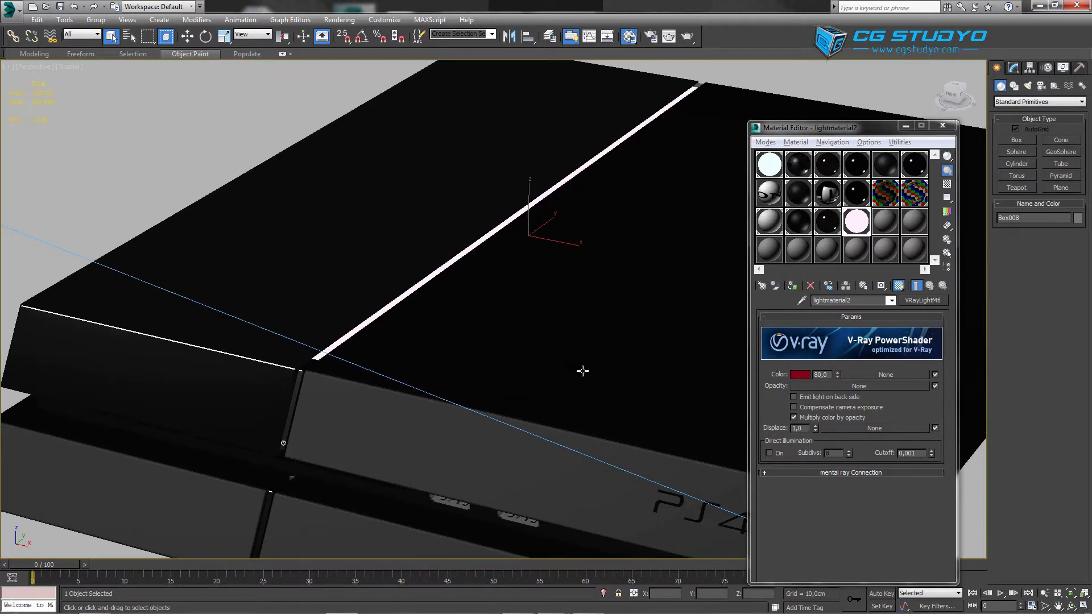
# Step: Zoom in on the front, put konsol on the piece under the power button, and close the Material Editor
pyautogui.scroll(-2, 583, 346)
pyautogui.scroll(5, 449, 449)
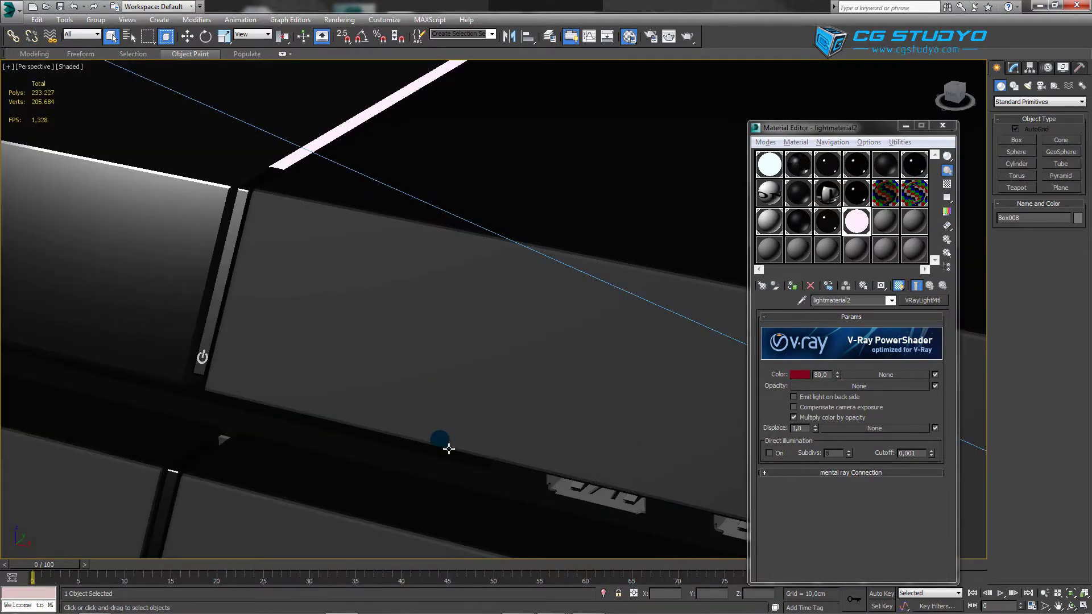
pyautogui.scroll(2, 449, 449)
pyautogui.scroll(1, 463, 446)
pyautogui.scroll(1, 458, 472)
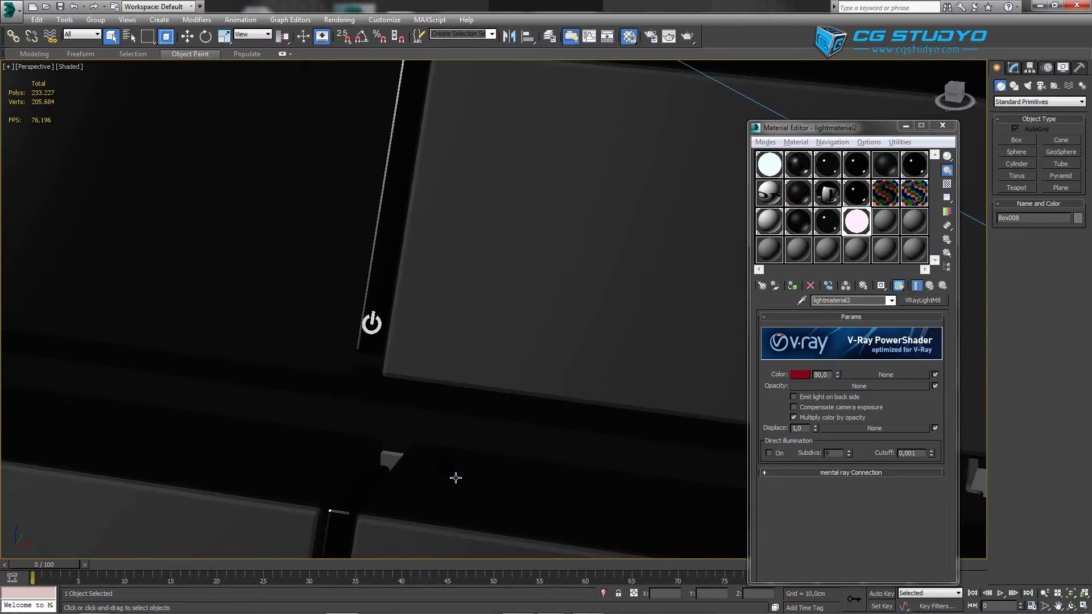
pyautogui.click(798, 223)
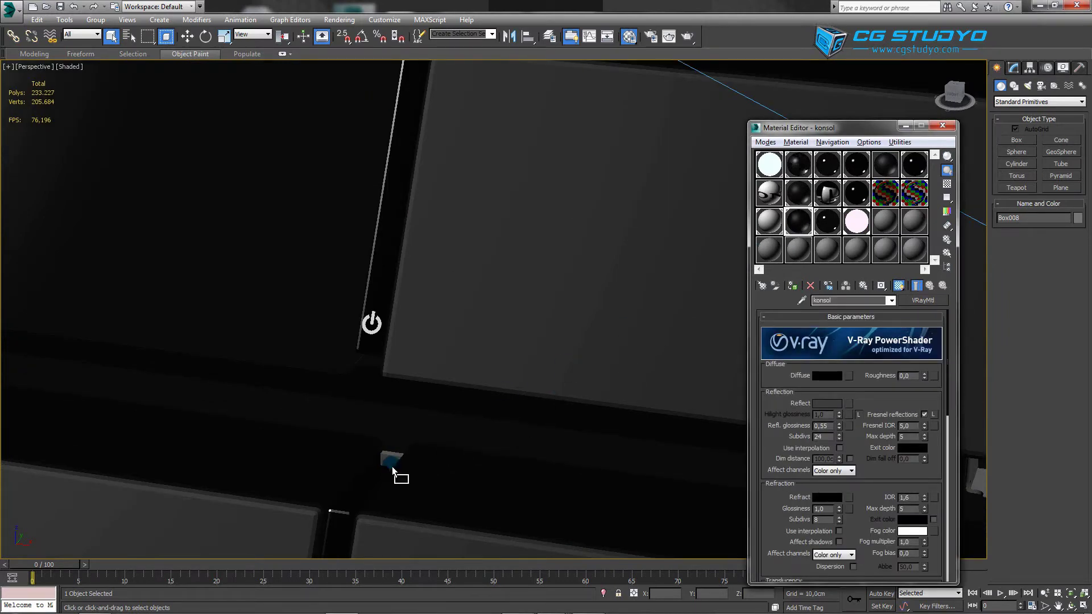
pyautogui.moveTo(555, 392); pyautogui.dragTo(393, 464)
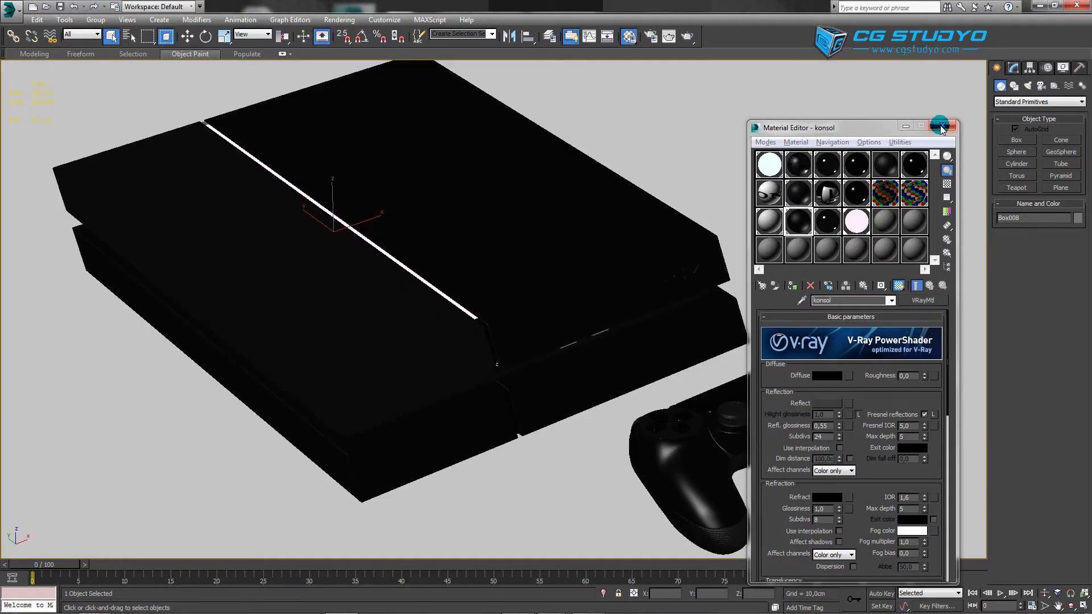
pyautogui.click(941, 126)
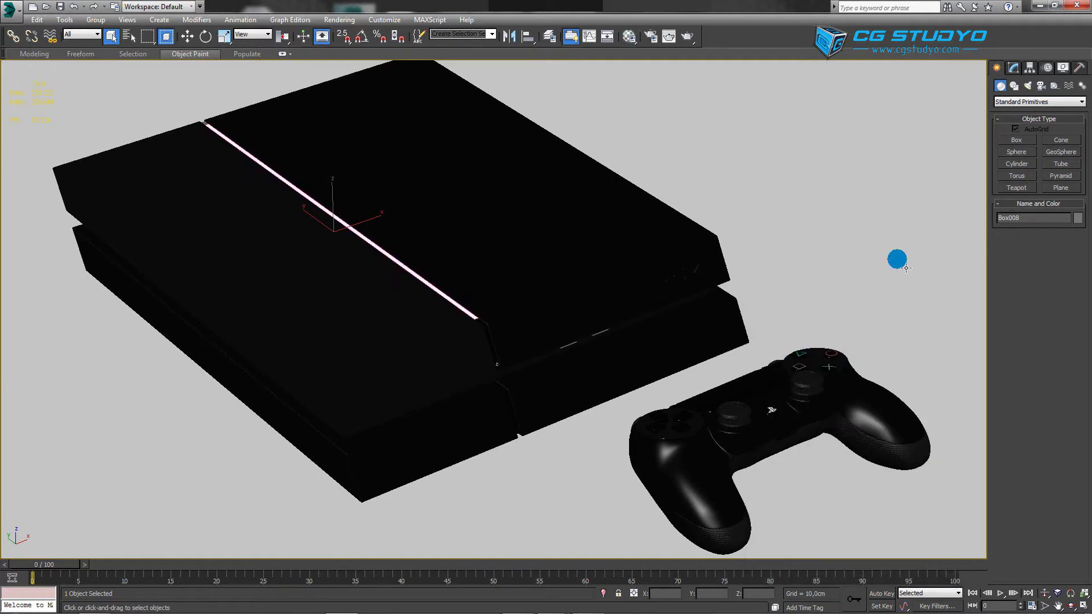
# Step: Show the safe frame and dolly the camera closer to the console
pyautogui.hotkey('shift', 'f')
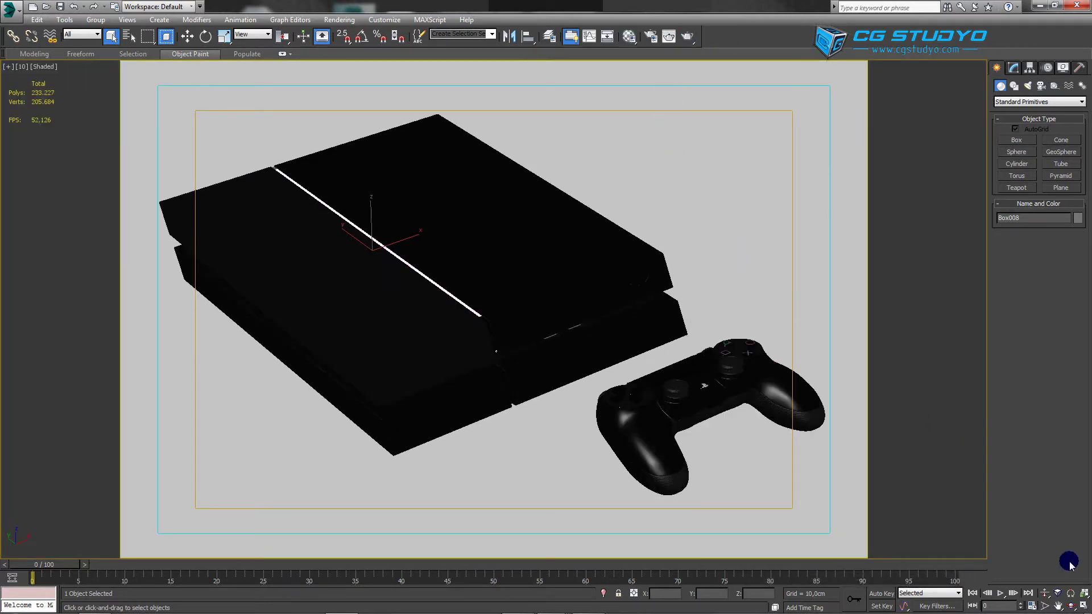
pyautogui.click(1044, 593)
pyautogui.moveTo(641, 401); pyautogui.dragTo(649, 376)
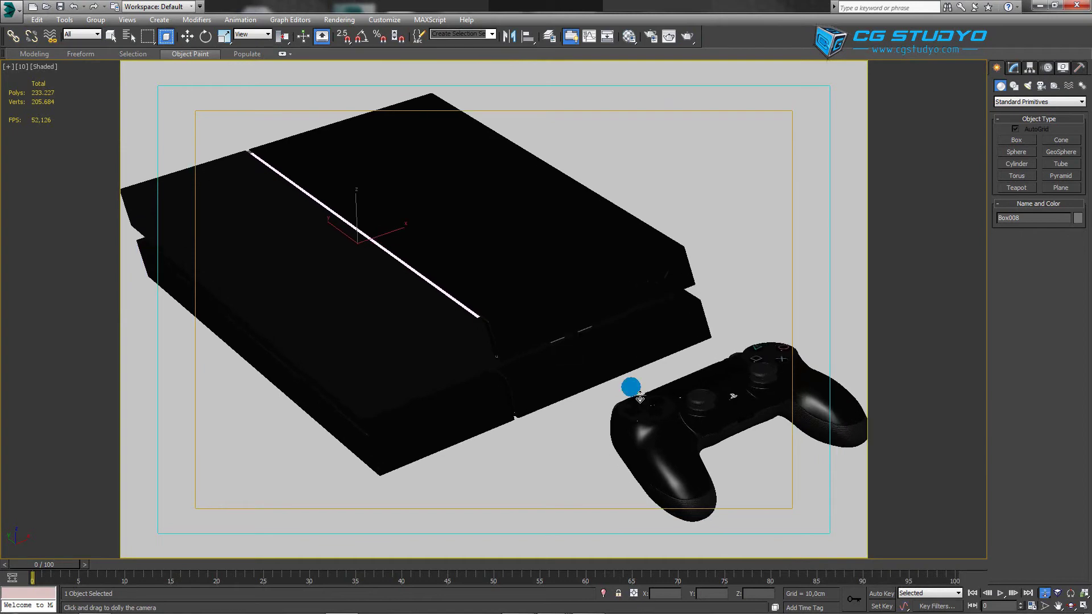
# Step: Render the camera view with V-Ray, inspect the frame buffer, and close it
pyautogui.click(688, 36)
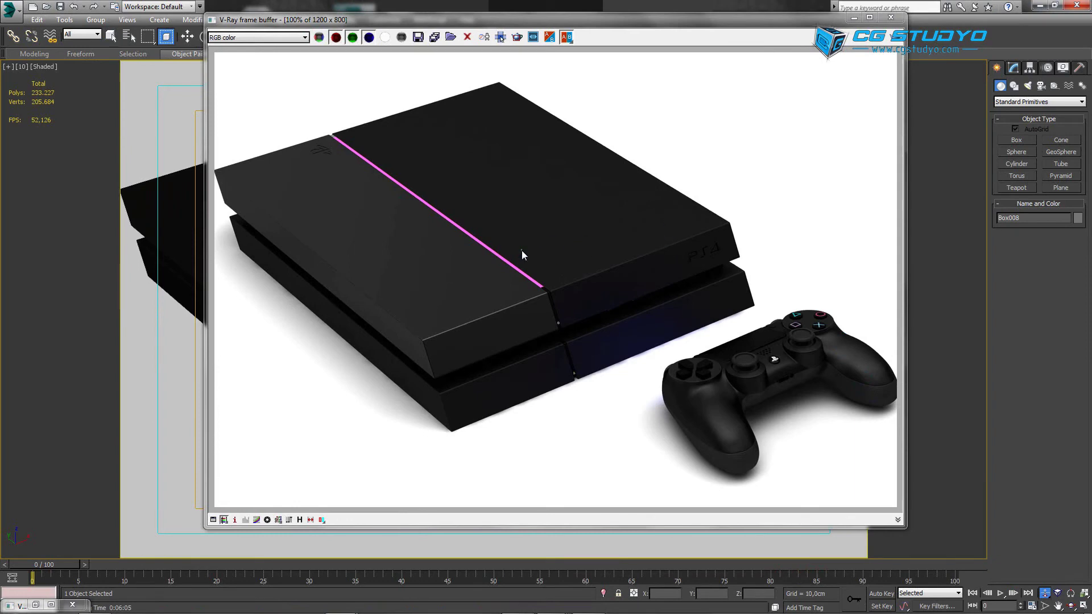
pyautogui.scroll(2, 492, 243)
pyautogui.scroll(-2, 493, 244)
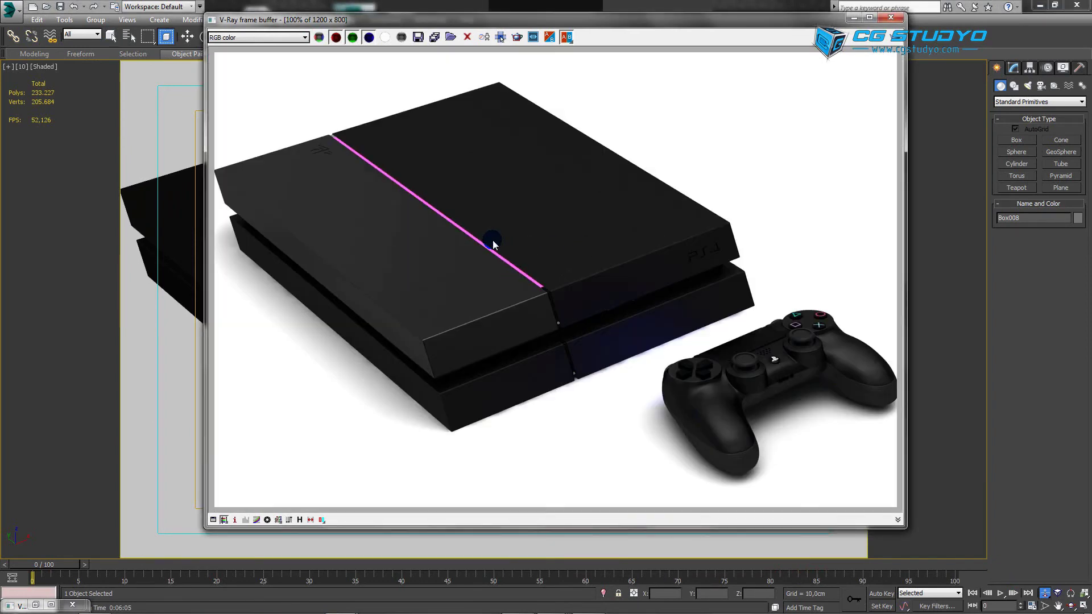
pyautogui.scroll(2, 493, 246)
pyautogui.scroll(-2, 492, 250)
pyautogui.click(854, 18)
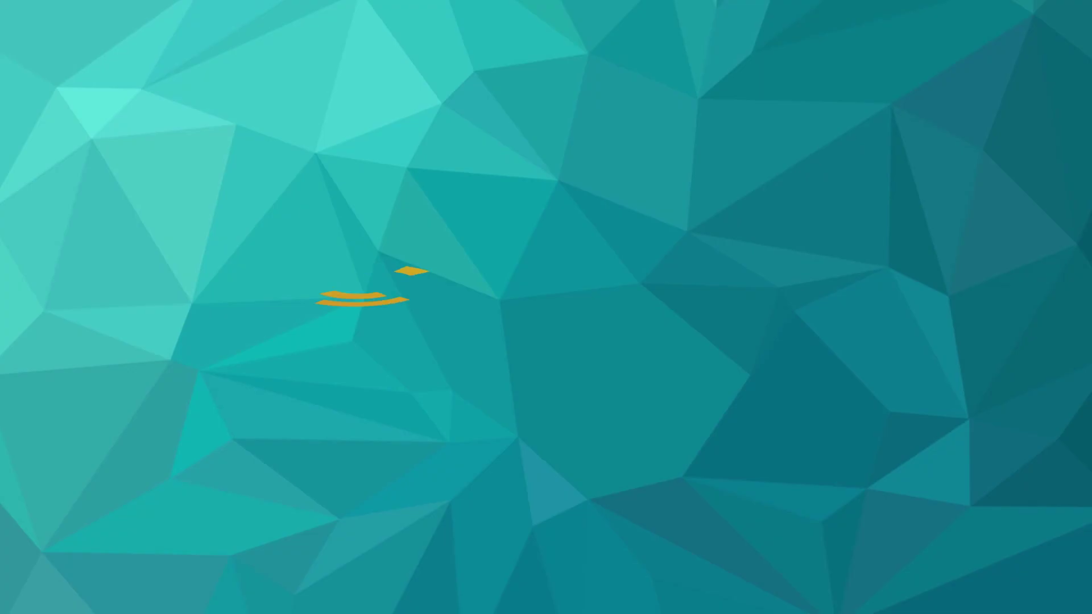